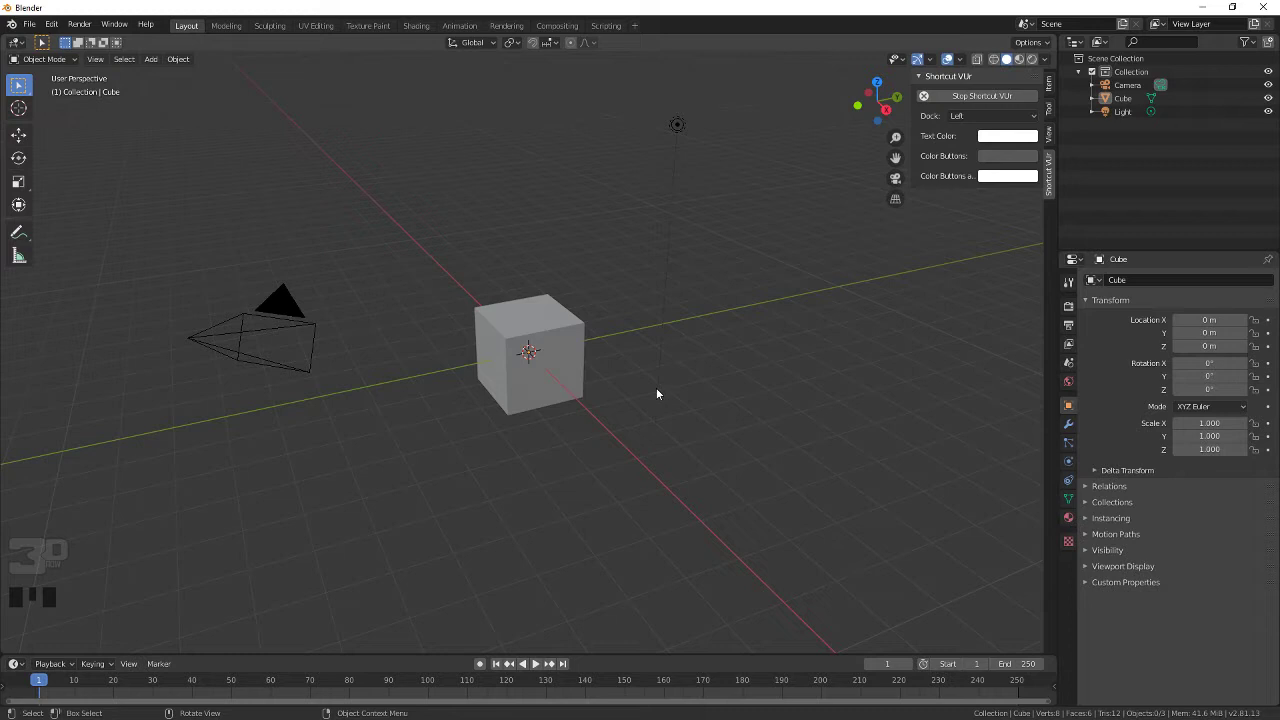
Step: Delete the default cube and add a new cube mesh in its place
{"action": "left_click", "coordinate": [556, 390]}
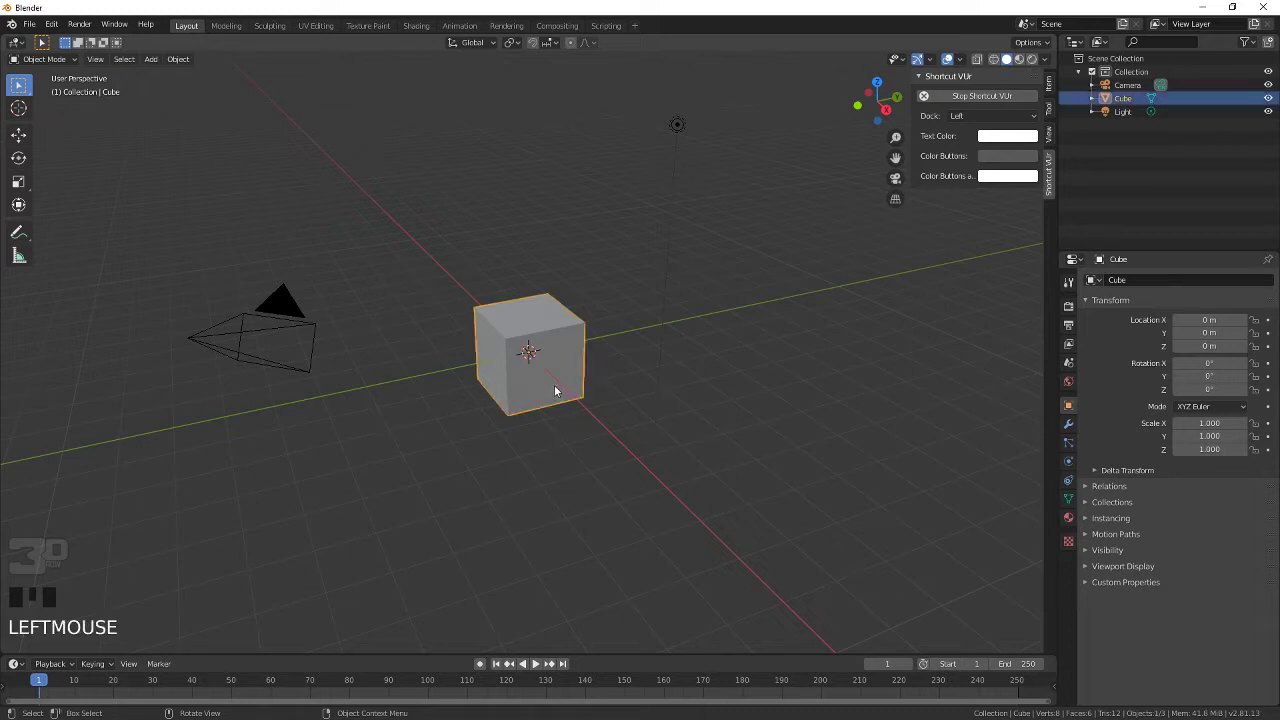
{"action": "key", "text": "Delete"}
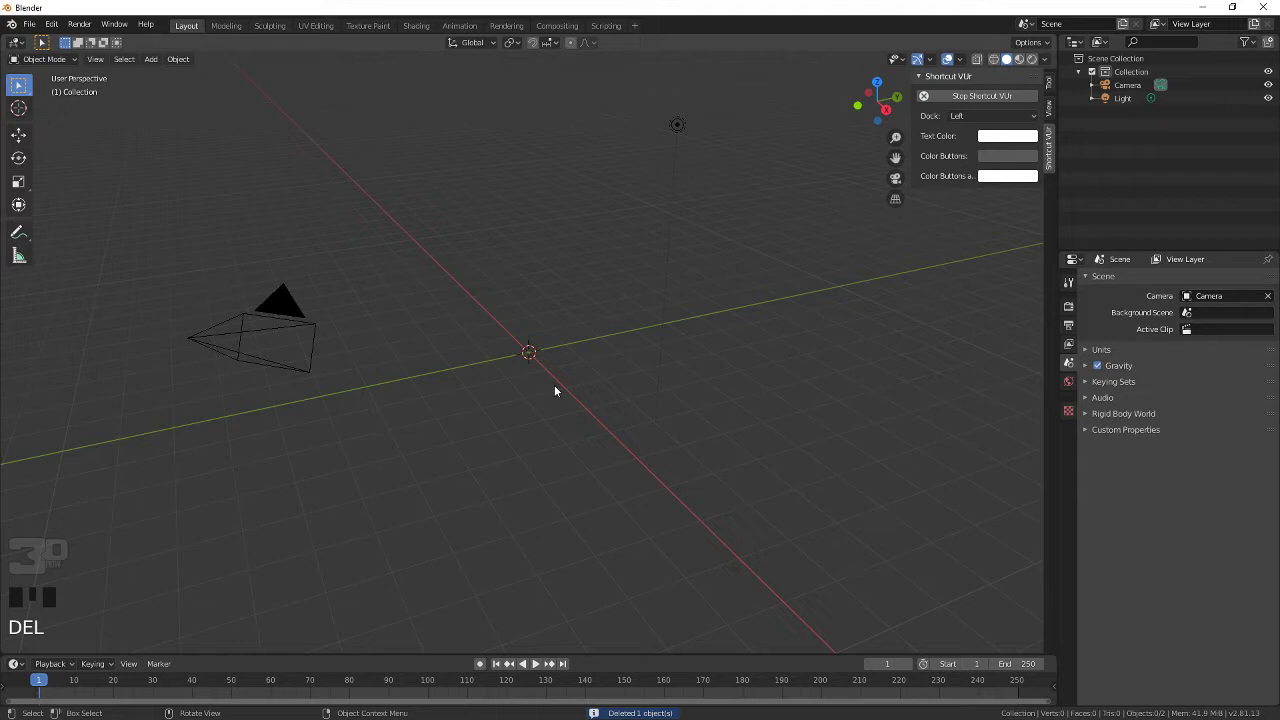
{"action": "left_click", "coordinate": [151, 59]}
{"action": "mouse_move", "coordinate": [175, 76]}
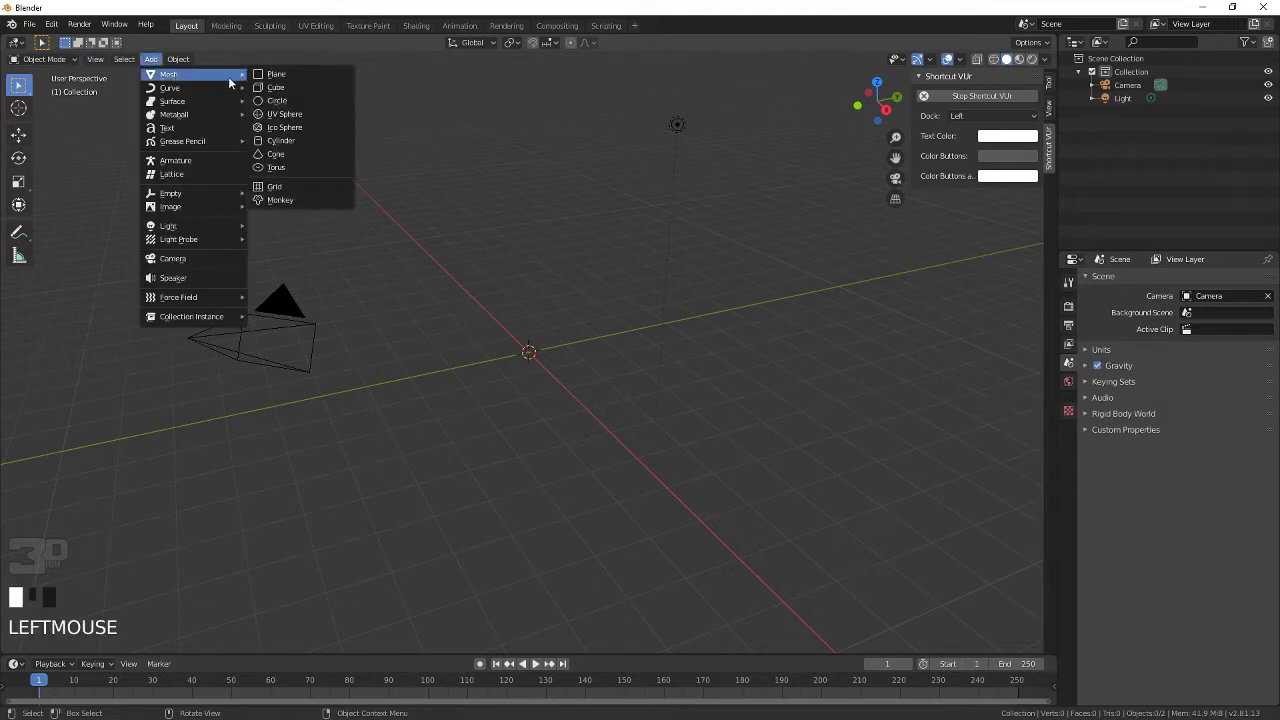
{"action": "left_click", "coordinate": [294, 88]}
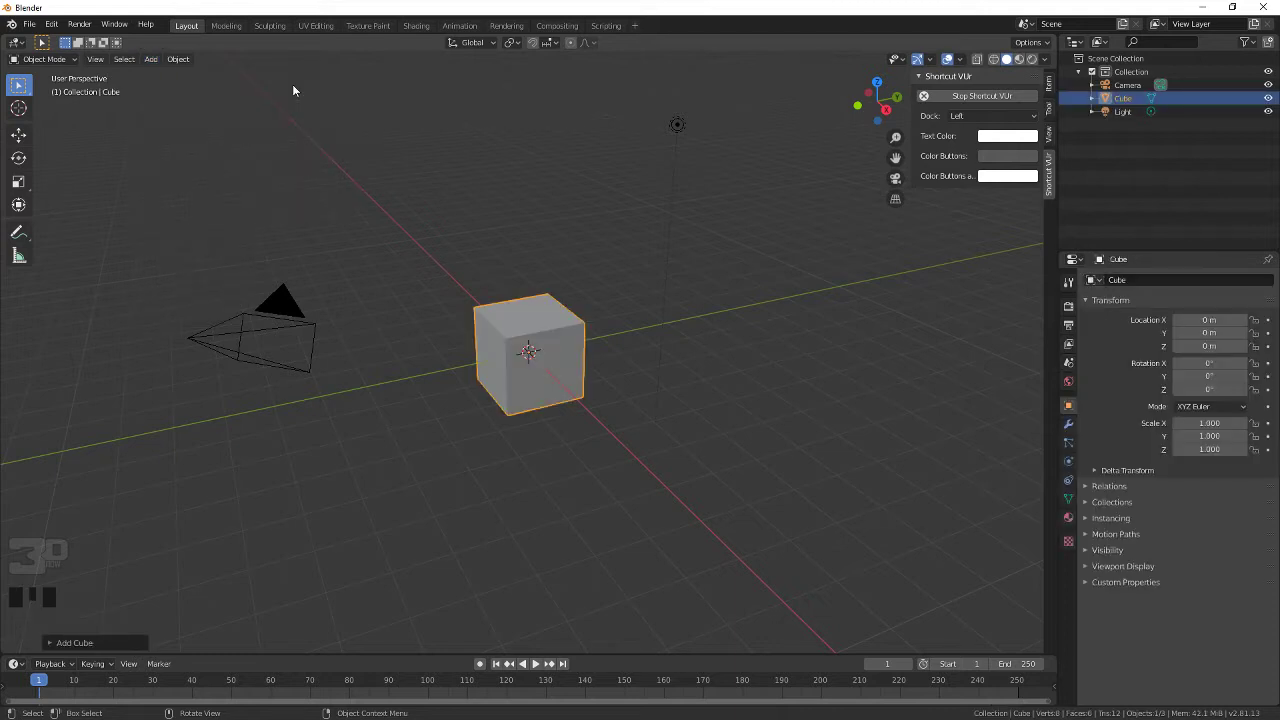
Step: Set the new cube's size to 1.8 m in its creation settings
{"action": "left_click", "coordinate": [52, 642]}
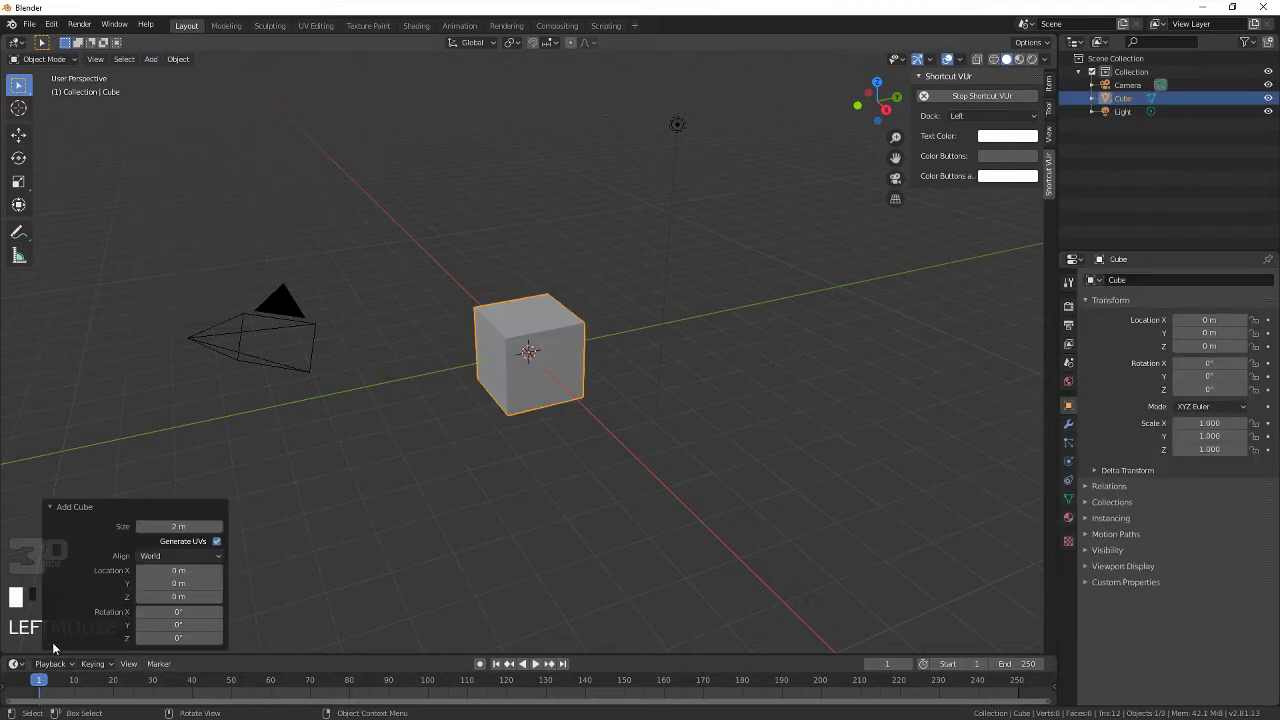
{"action": "left_click", "coordinate": [197, 526]}
{"action": "type", "text": "1.8"}
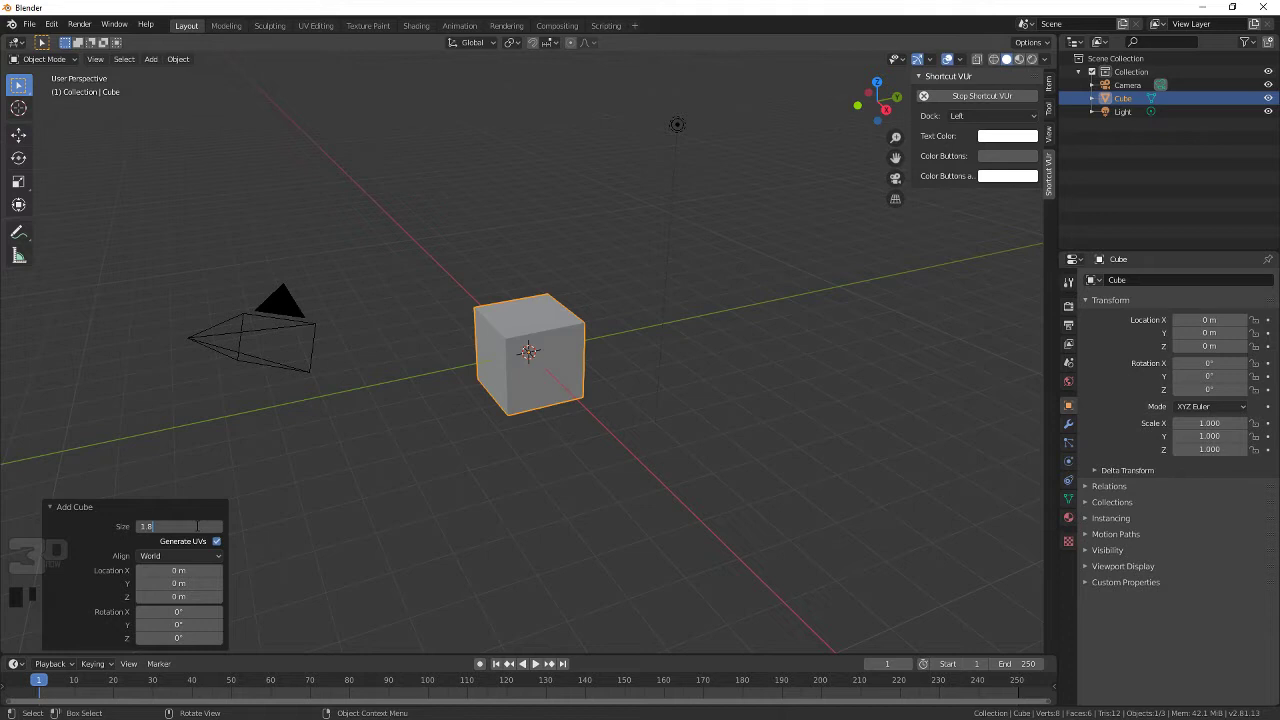
{"action": "key", "text": "Return"}
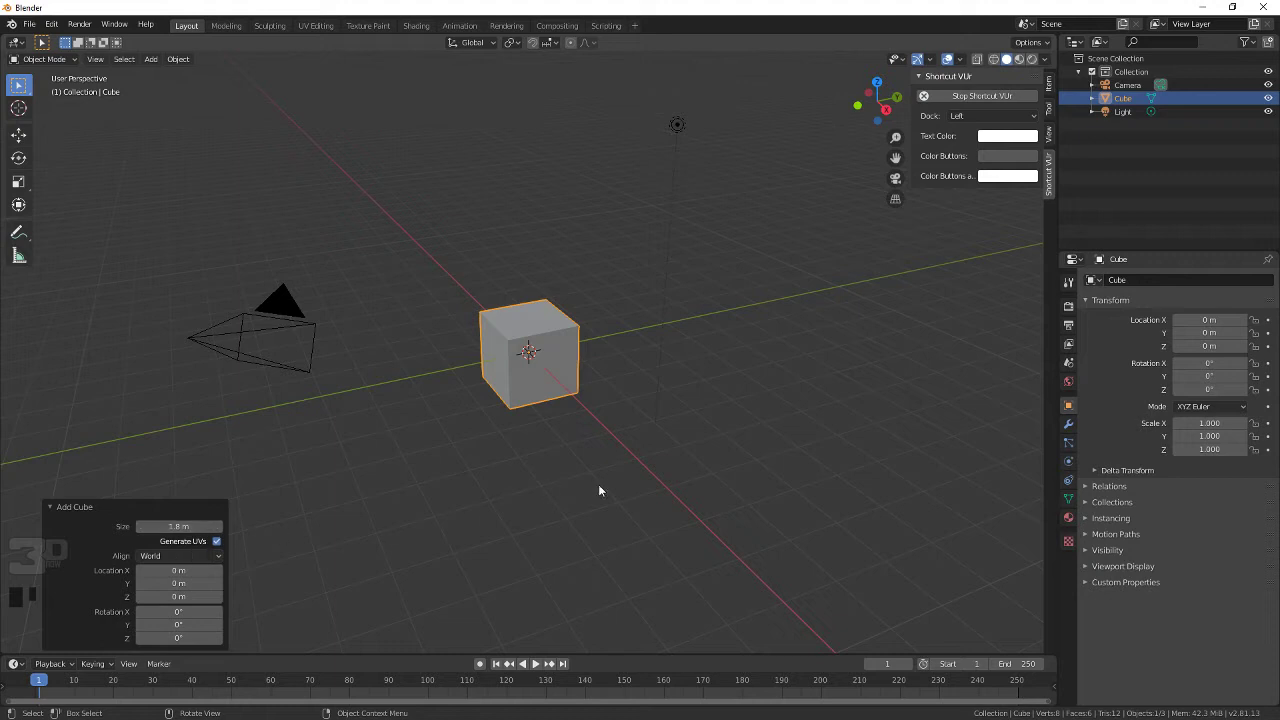
Step: Set the scene's length unit to Centimeters
{"action": "left_click", "coordinate": [1069, 325]}
{"action": "left_click", "coordinate": [1069, 325]}
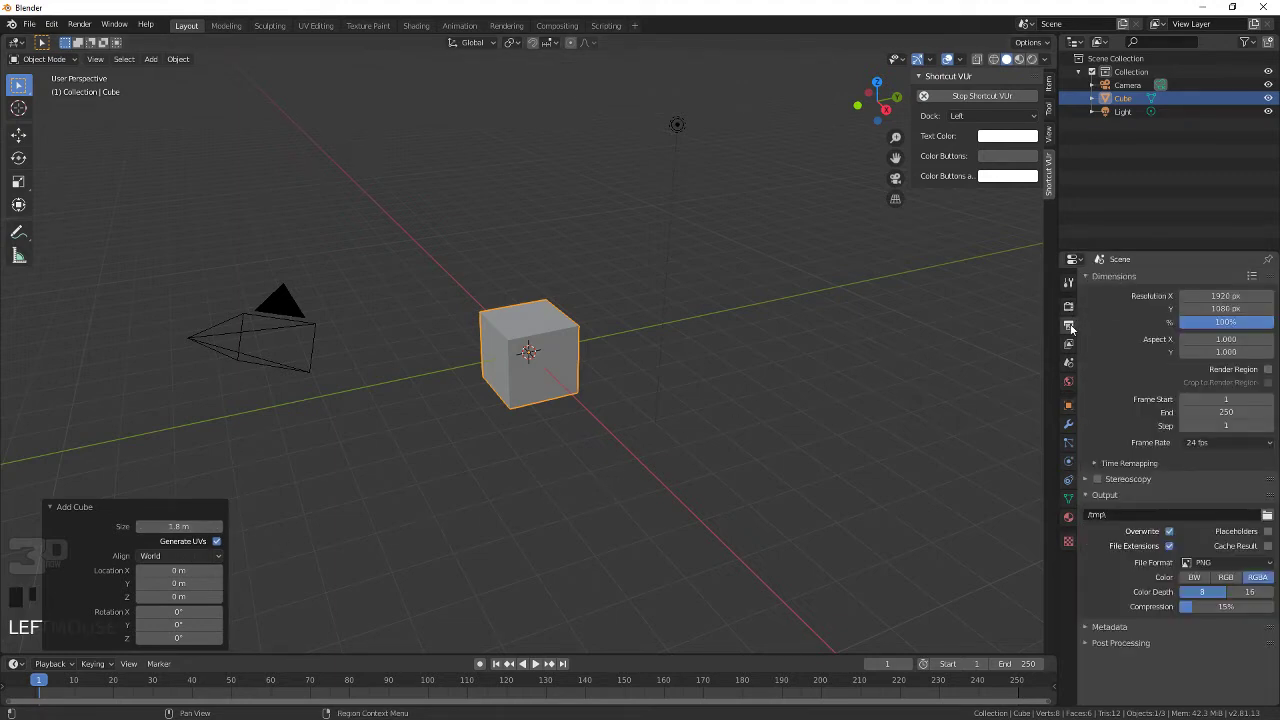
{"action": "left_click", "coordinate": [1069, 344]}
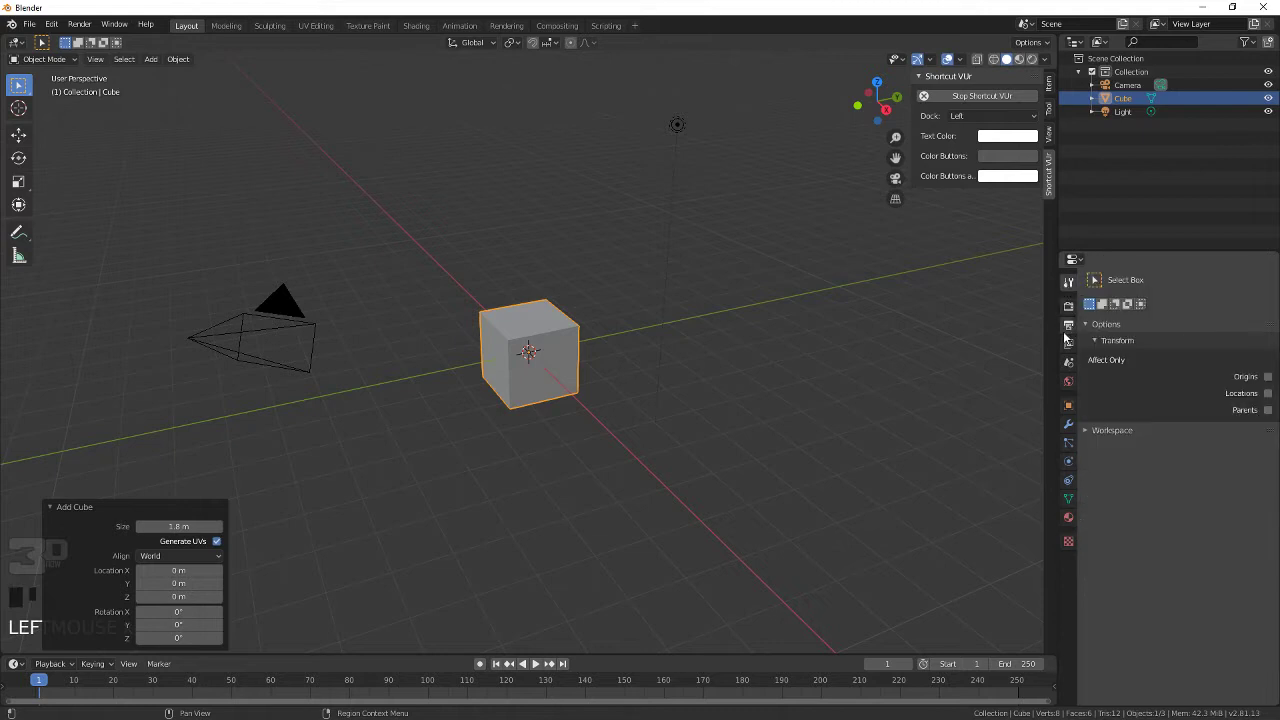
{"action": "left_click", "coordinate": [1069, 363]}
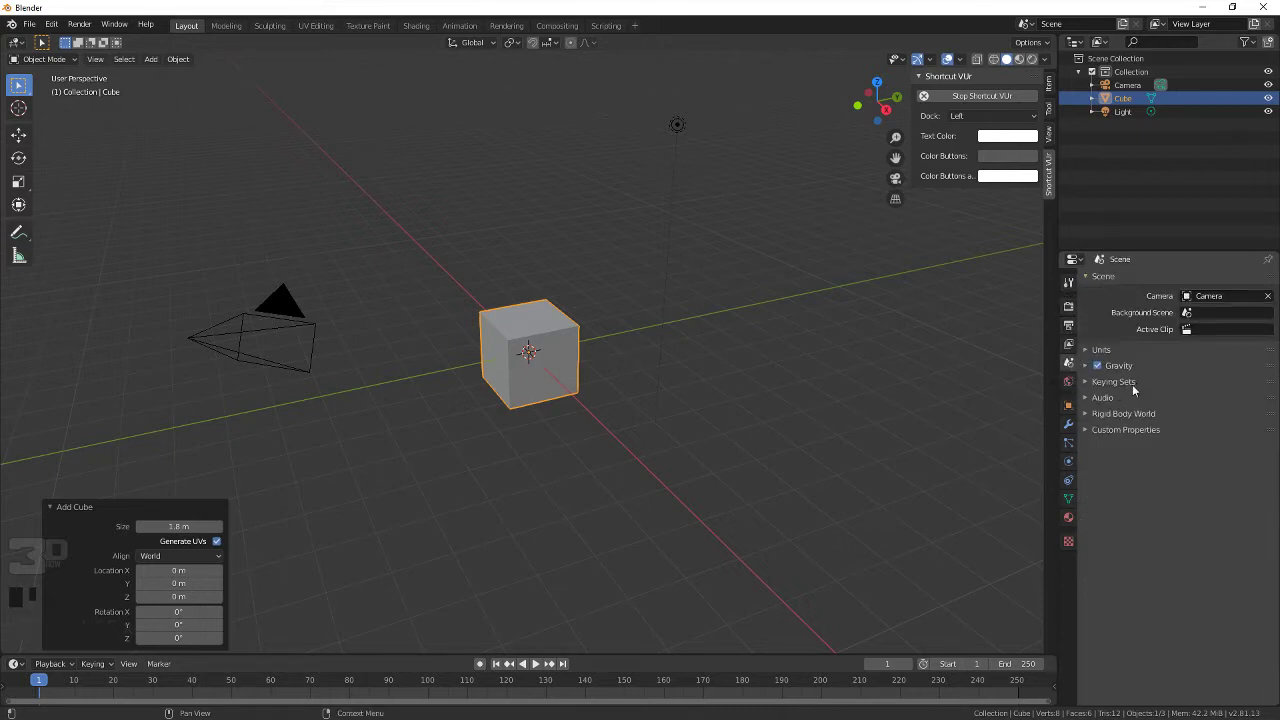
{"action": "left_click", "coordinate": [1099, 350]}
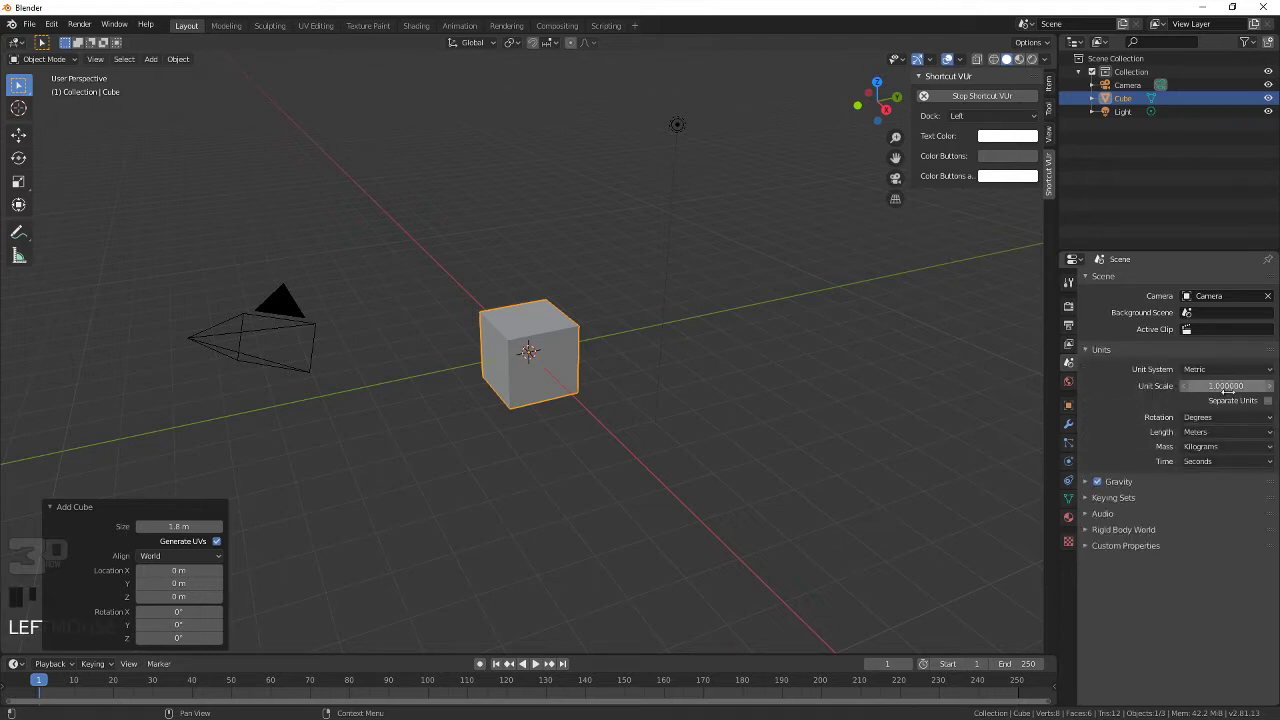
{"action": "left_click", "coordinate": [1214, 434]}
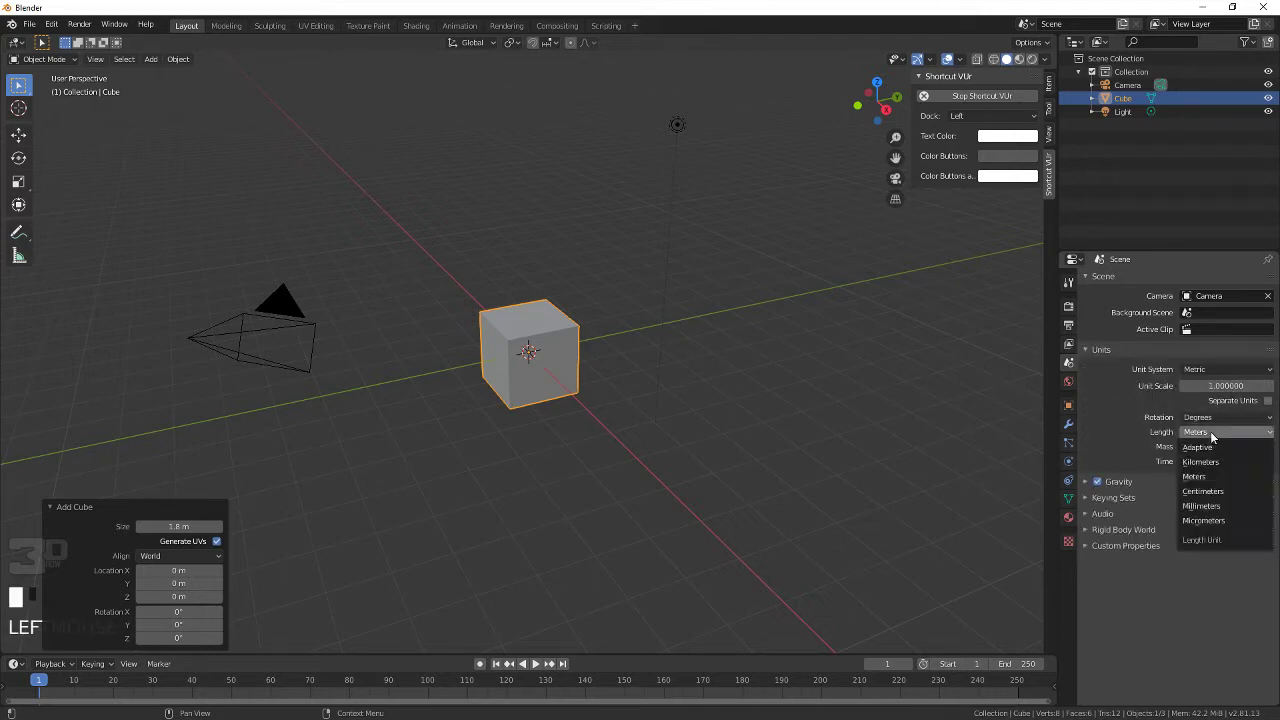
{"action": "left_click", "coordinate": [1221, 492]}
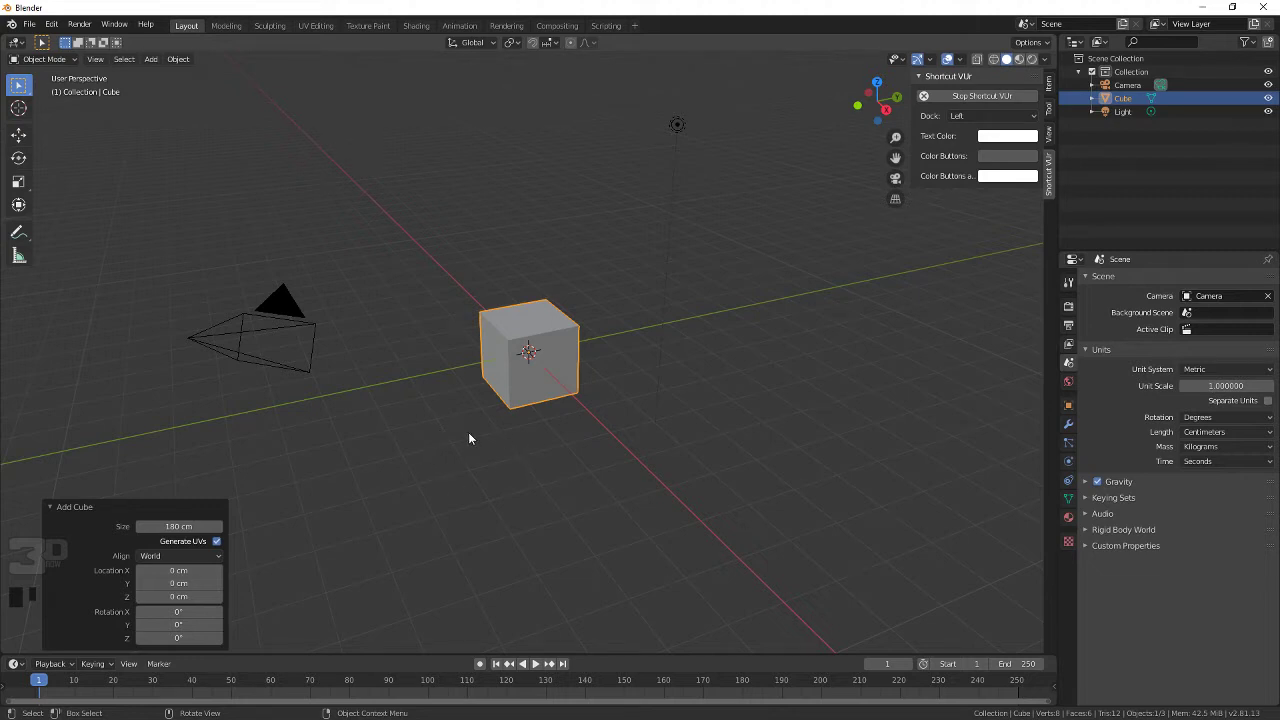
Step: Set the viewport grid scale to 0.1 and check the grid around the cube
{"action": "left_click", "coordinate": [959, 60]}
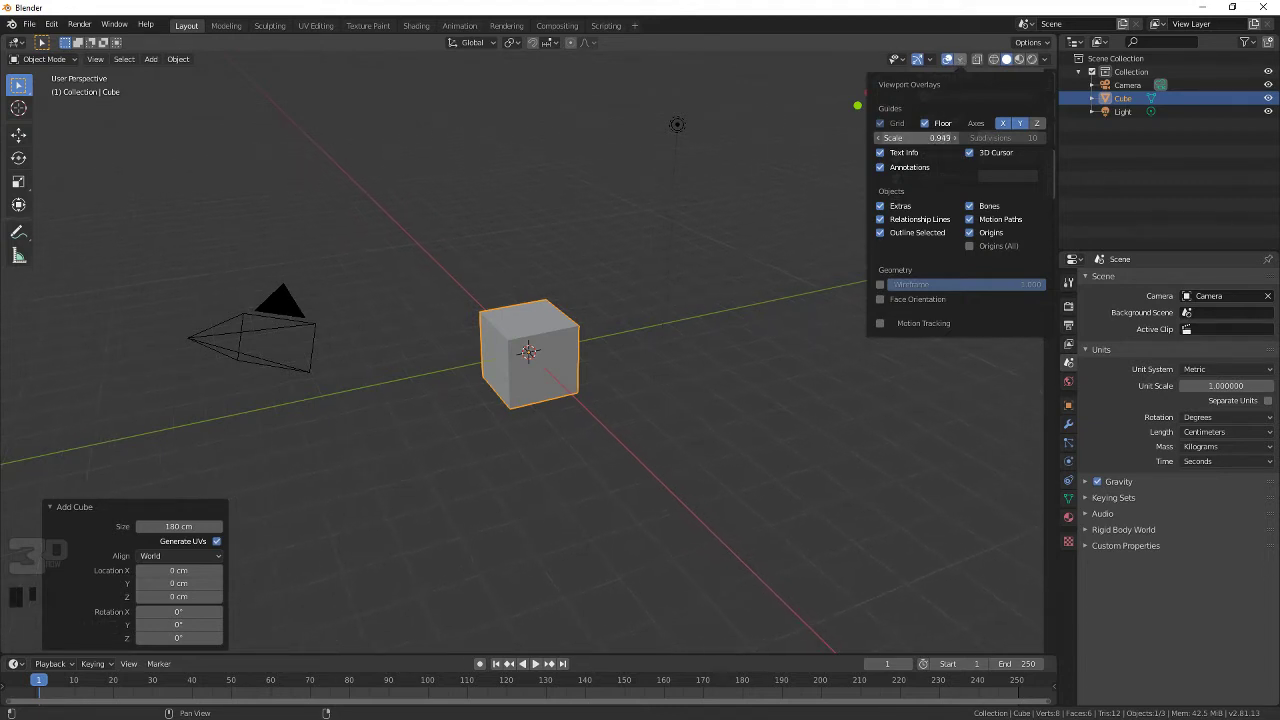
{"action": "left_click", "coordinate": [936, 138]}
{"action": "type", "text": "1.0"}
{"action": "key", "text": "BackSpace"}
{"action": "key", "text": "BackSpace"}
{"action": "key", "text": "BackSpace"}
{"action": "key", "text": "Return"}
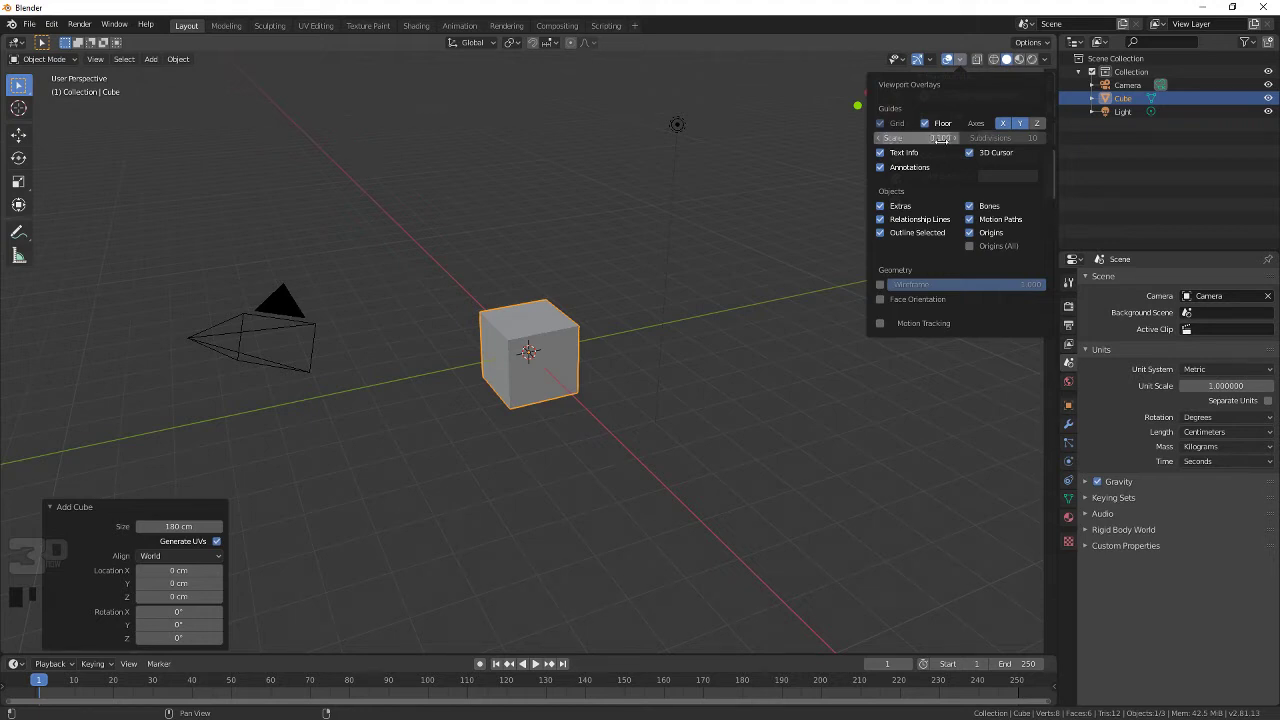
{"action": "scroll", "coordinate": [540, 400], "scroll_direction": "up", "scroll_amount": 5}
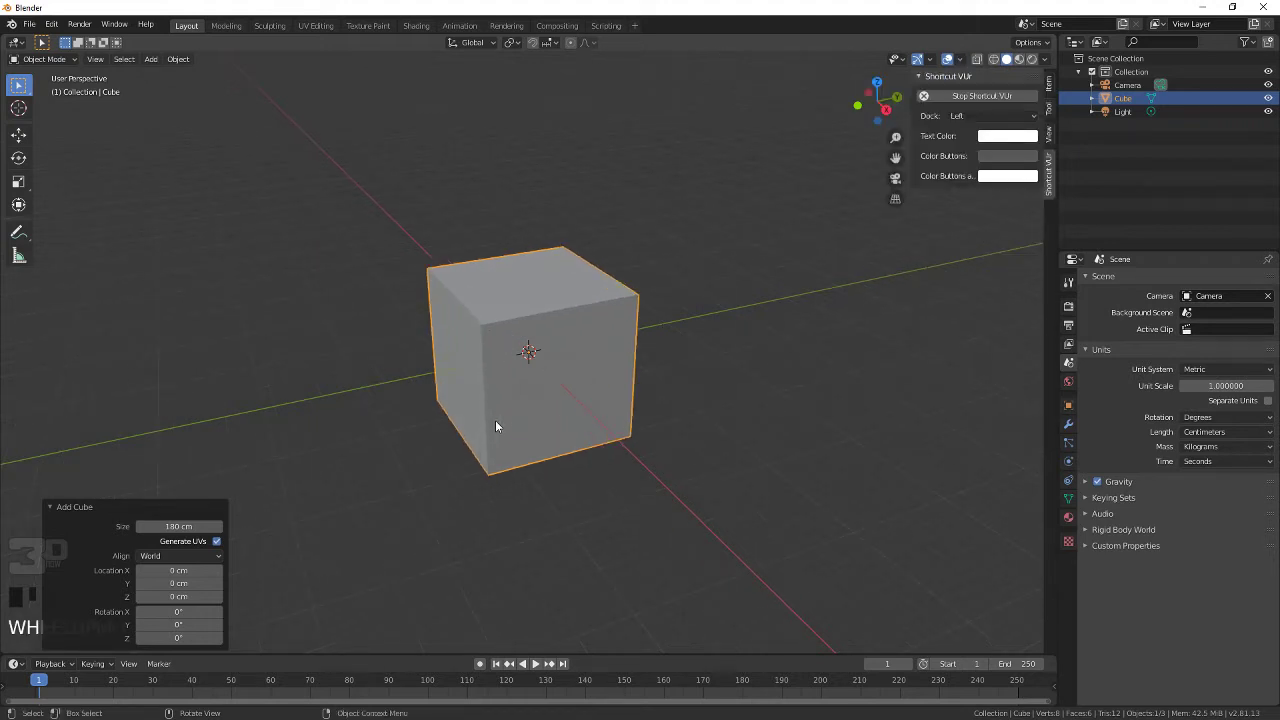
{"action": "scroll", "coordinate": [350, 434], "scroll_direction": "down", "scroll_amount": 7}
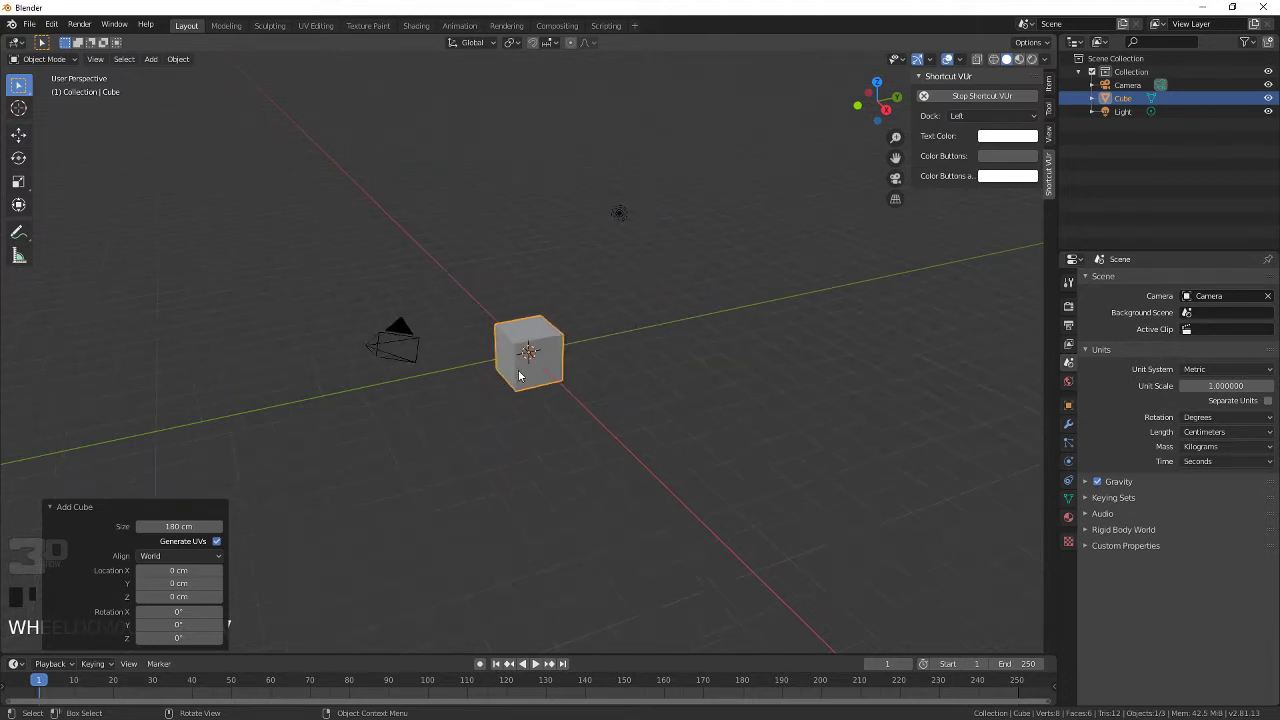
{"action": "scroll", "coordinate": [517, 369], "scroll_direction": "up", "scroll_amount": 5}
{"action": "scroll", "coordinate": [384, 449], "scroll_direction": "up", "scroll_amount": 3}
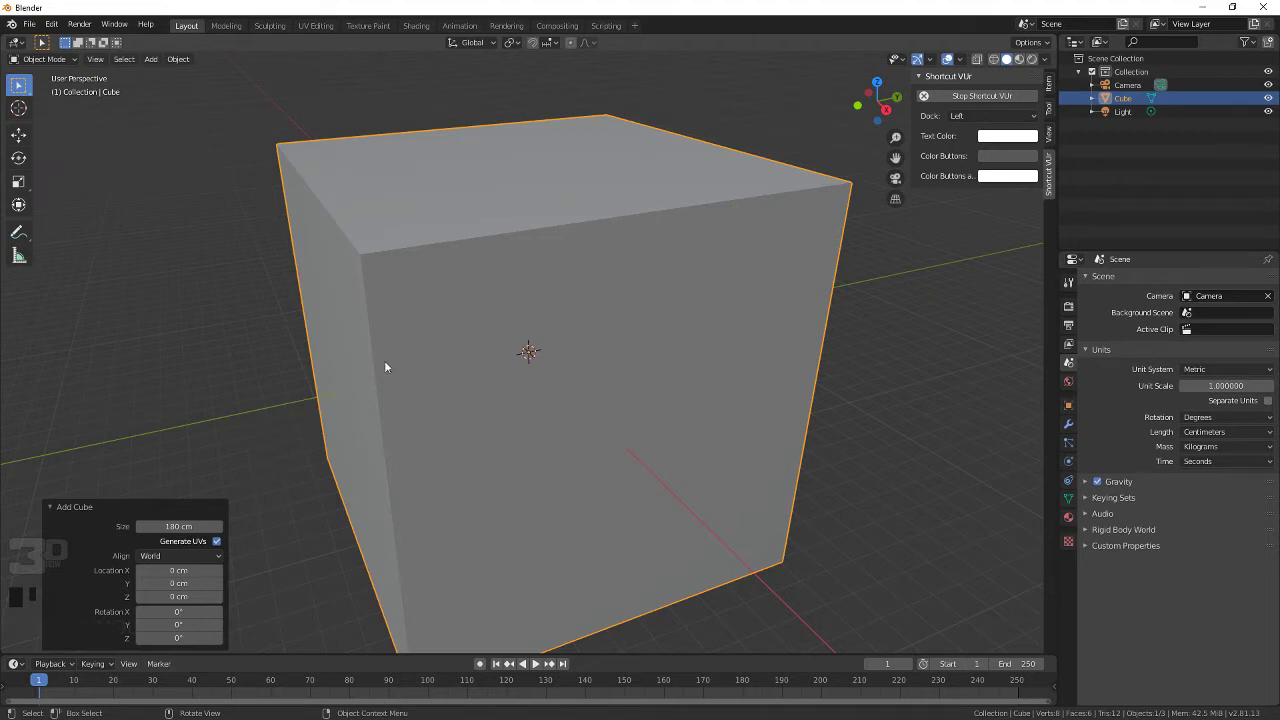
Step: Set the viewport grid scale to 0.01 and inspect the finer grid around the cube
{"action": "left_click", "coordinate": [961, 59]}
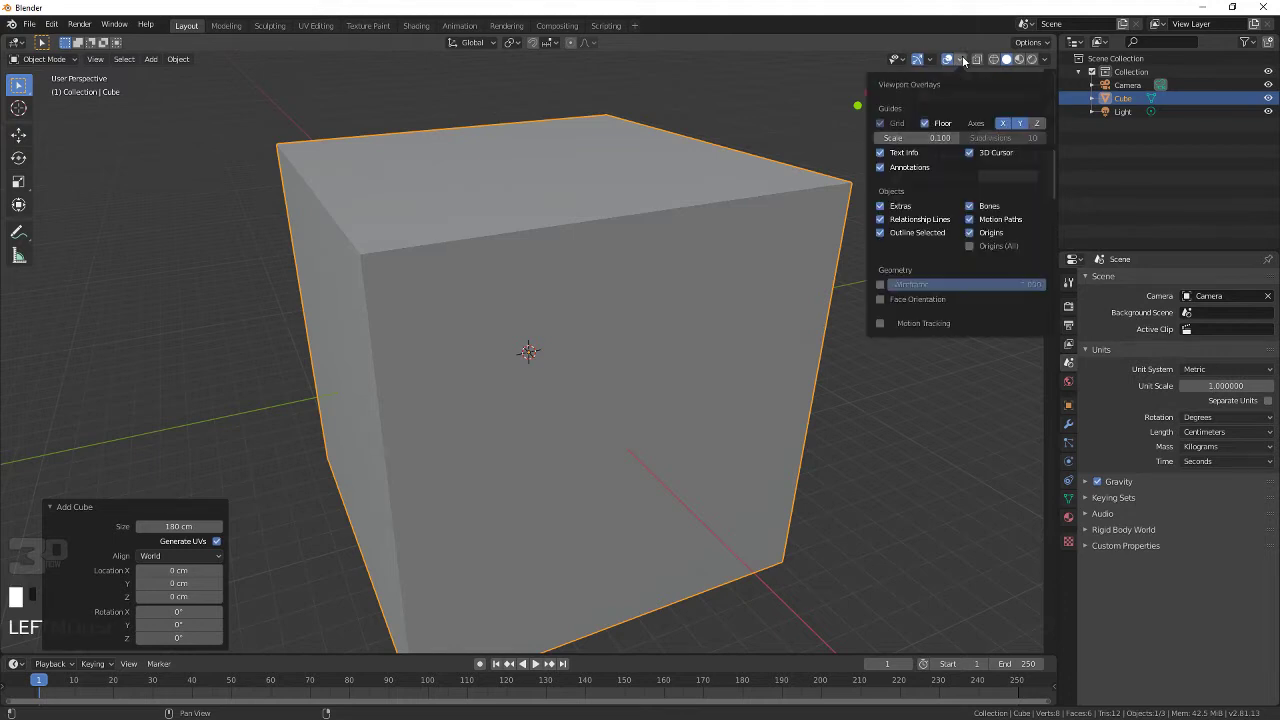
{"action": "left_click", "coordinate": [935, 139]}
{"action": "key", "text": "BackSpace"}
{"action": "key", "text": "BackSpace"}
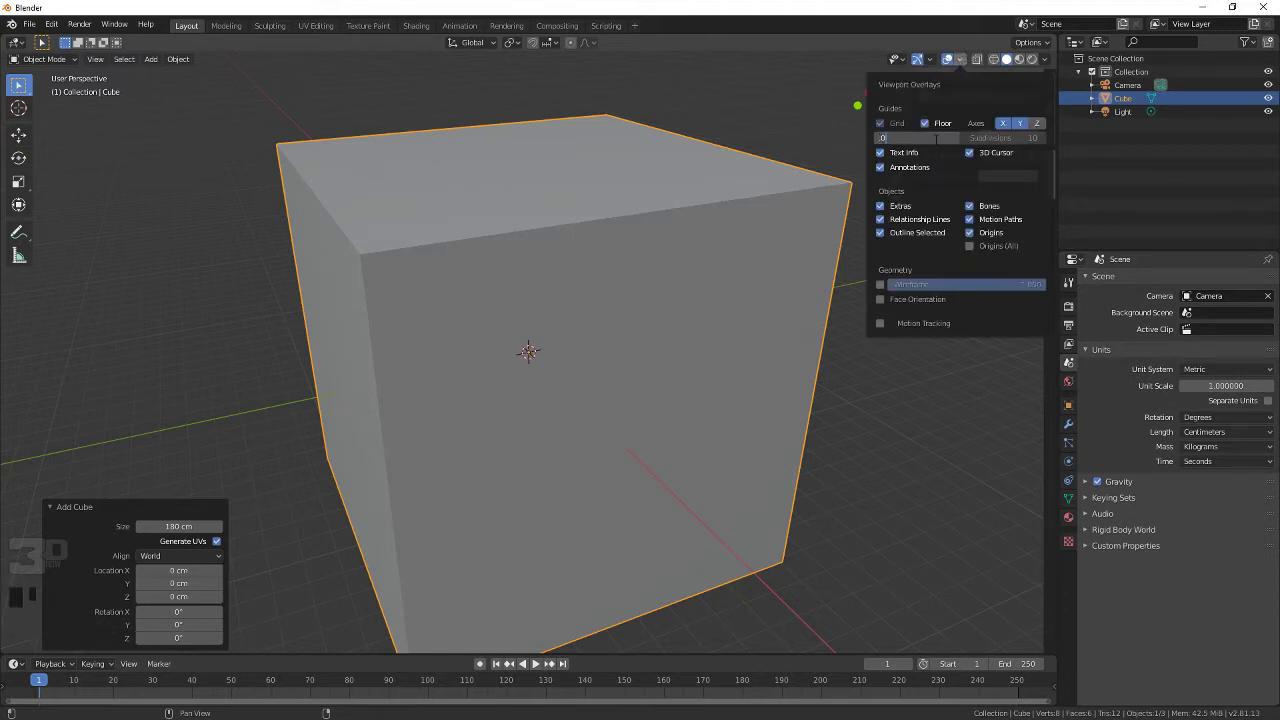
{"action": "key", "text": "Return"}
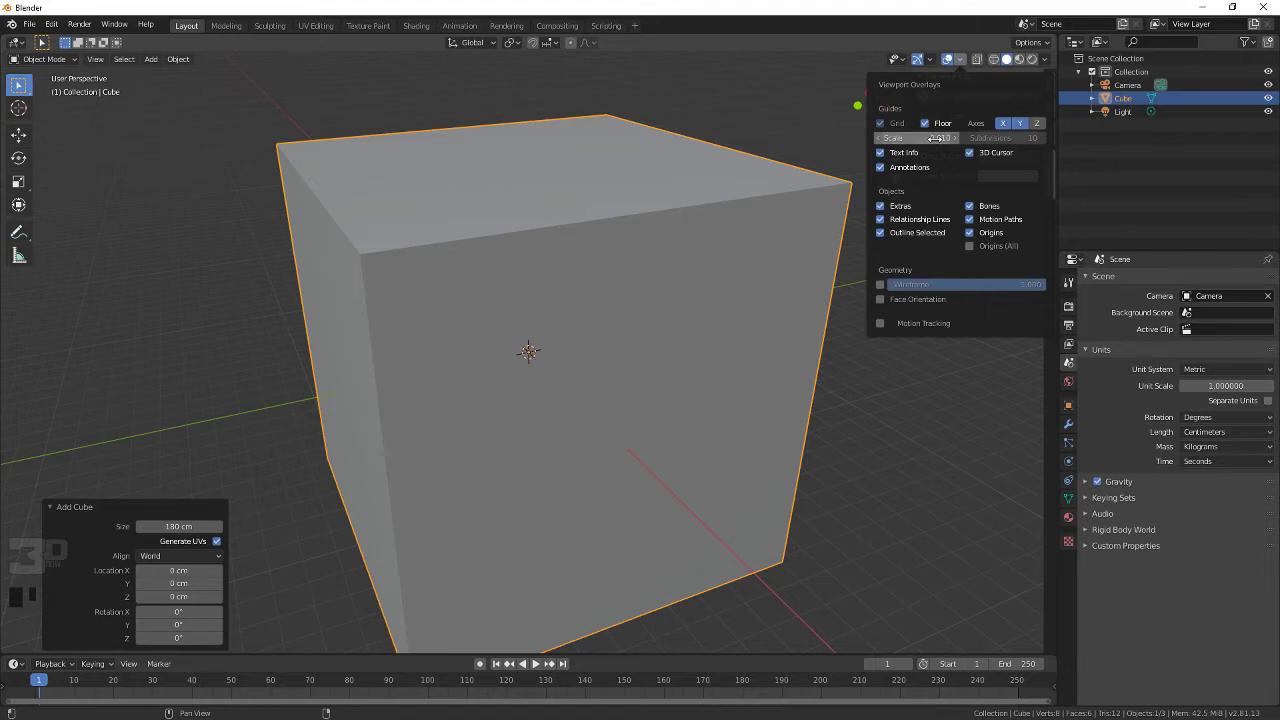
{"action": "scroll", "coordinate": [241, 484], "scroll_direction": "up", "scroll_amount": 5}
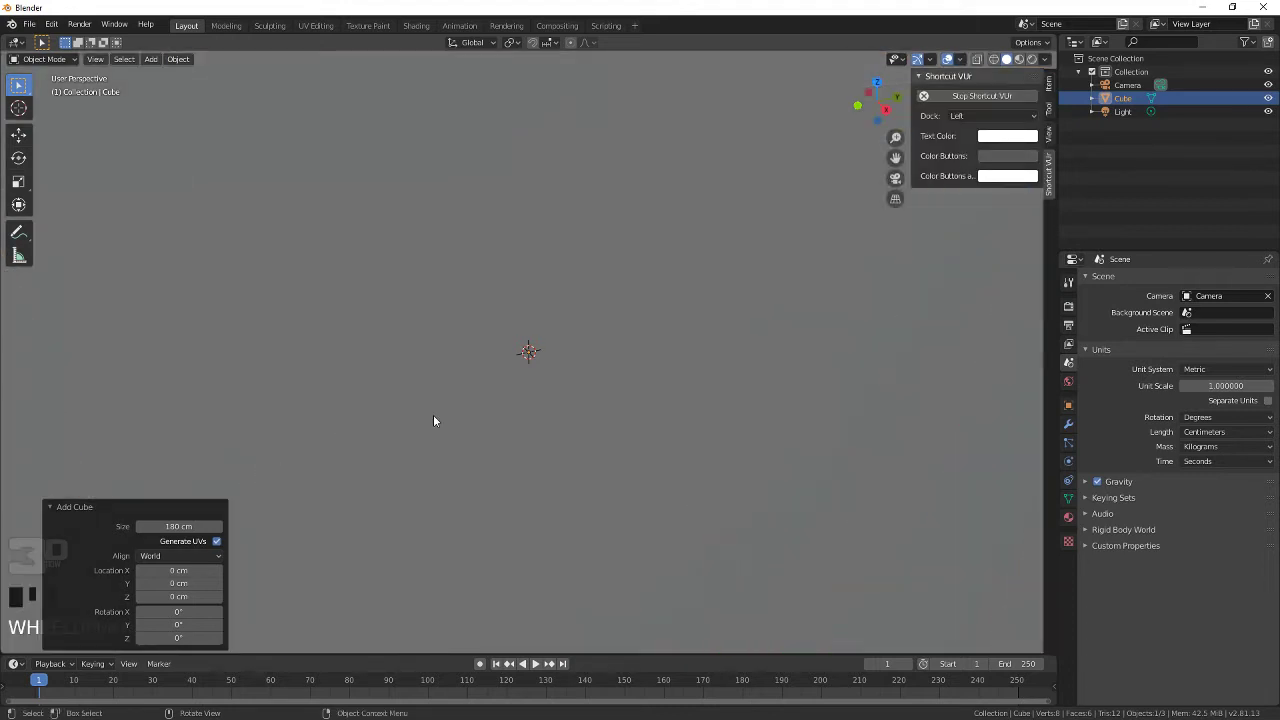
{"action": "middle_click_drag", "start_coordinate": [389, 380], "coordinate": [823, 291], "text": "shift"}
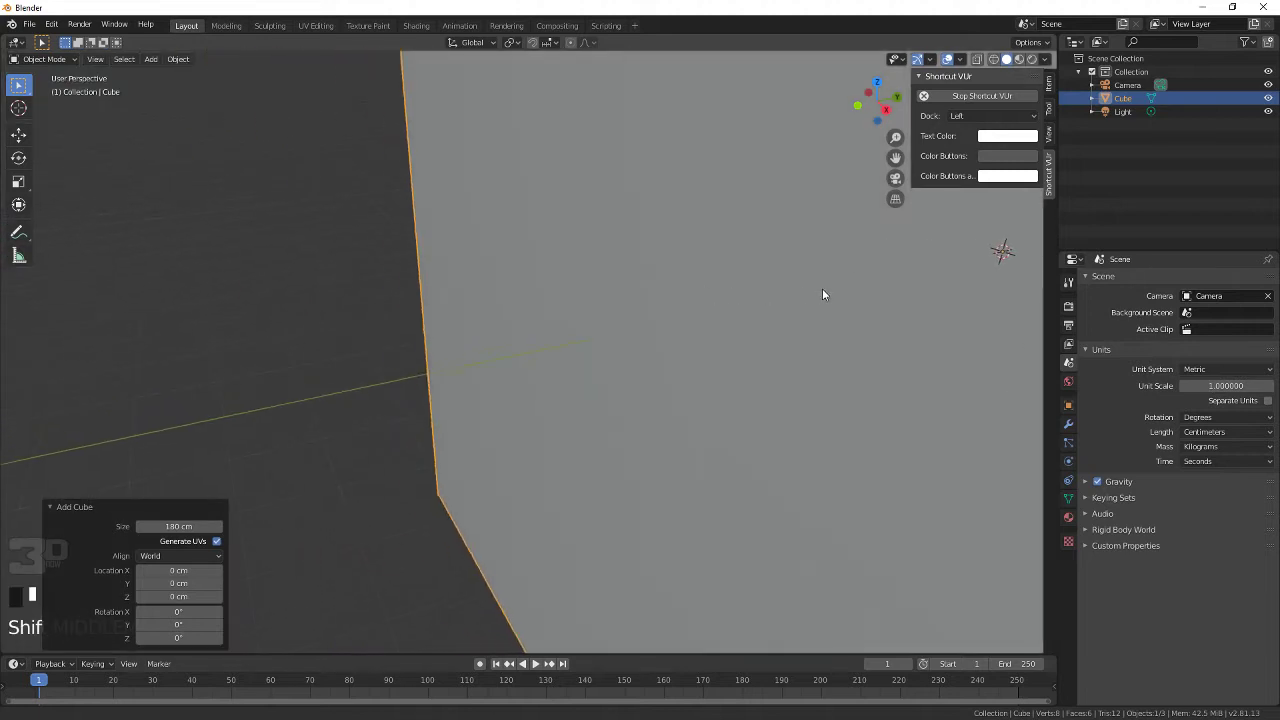
{"action": "scroll", "coordinate": [339, 450], "scroll_direction": "down", "scroll_amount": 8}
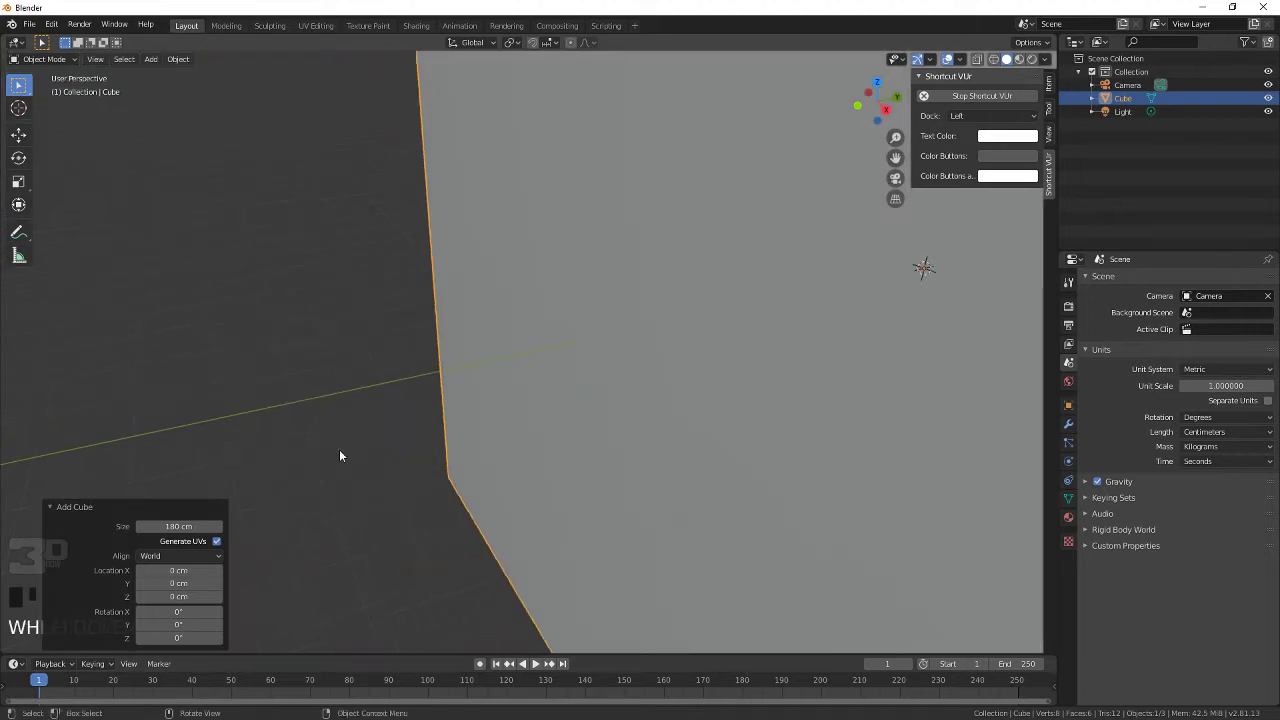
{"action": "scroll", "coordinate": [393, 441], "scroll_direction": "down", "scroll_amount": 8}
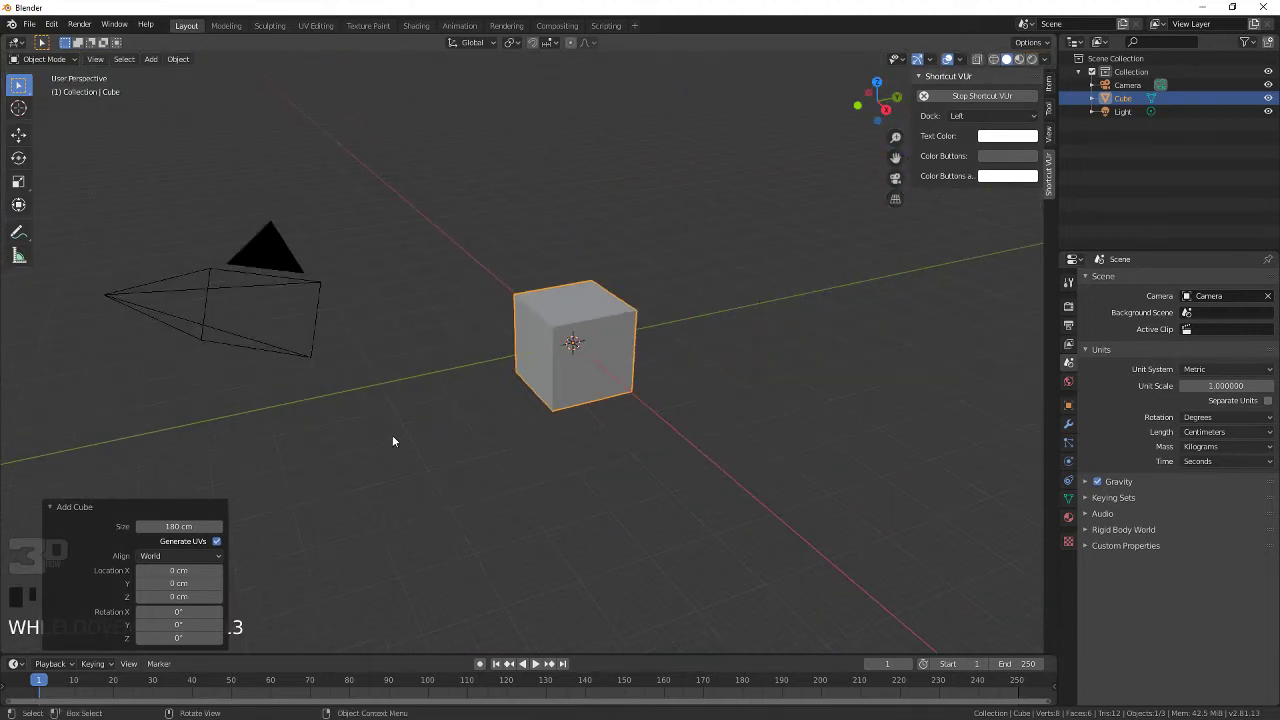
{"action": "scroll", "coordinate": [496, 408], "scroll_direction": "up", "scroll_amount": 8}
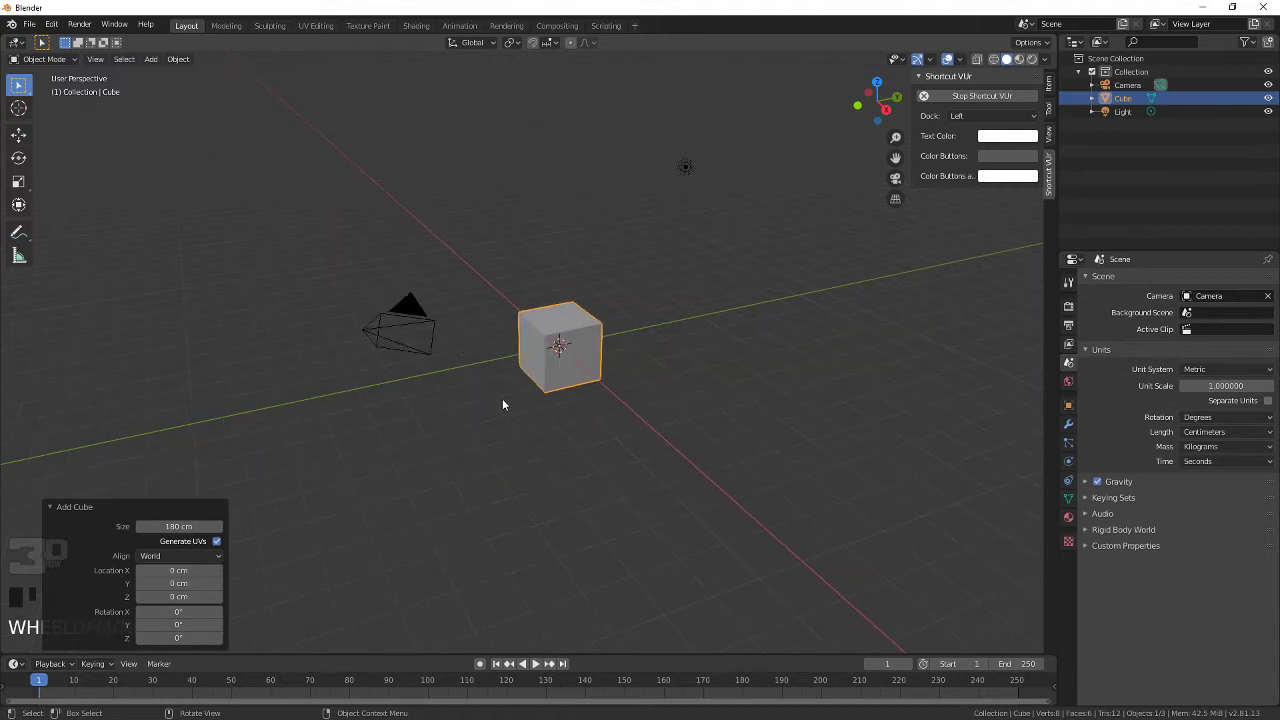
{"action": "scroll", "coordinate": [492, 409], "scroll_direction": "down", "scroll_amount": 6}
{"action": "scroll", "coordinate": [491, 415], "scroll_direction": "up", "scroll_amount": 5}
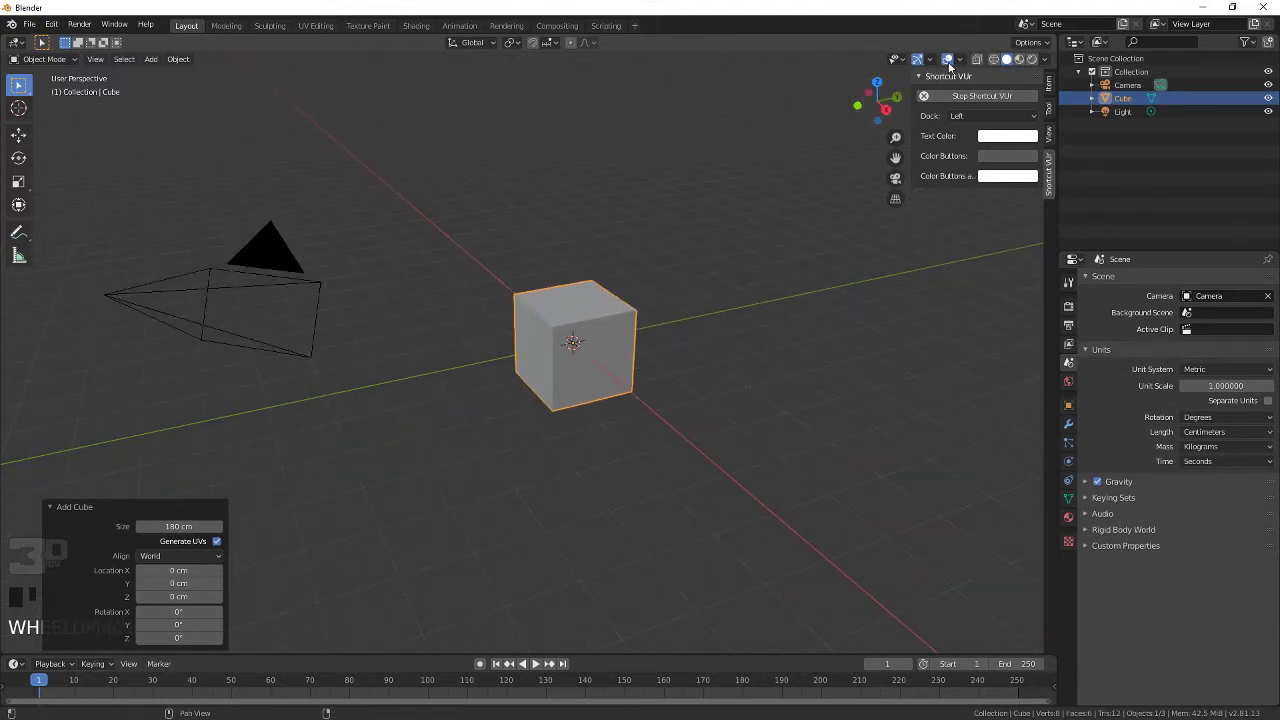
Step: Hide the viewport sidebar and toggle the viewport overlays several times, leaving them switched off
{"action": "key", "text": "n"}
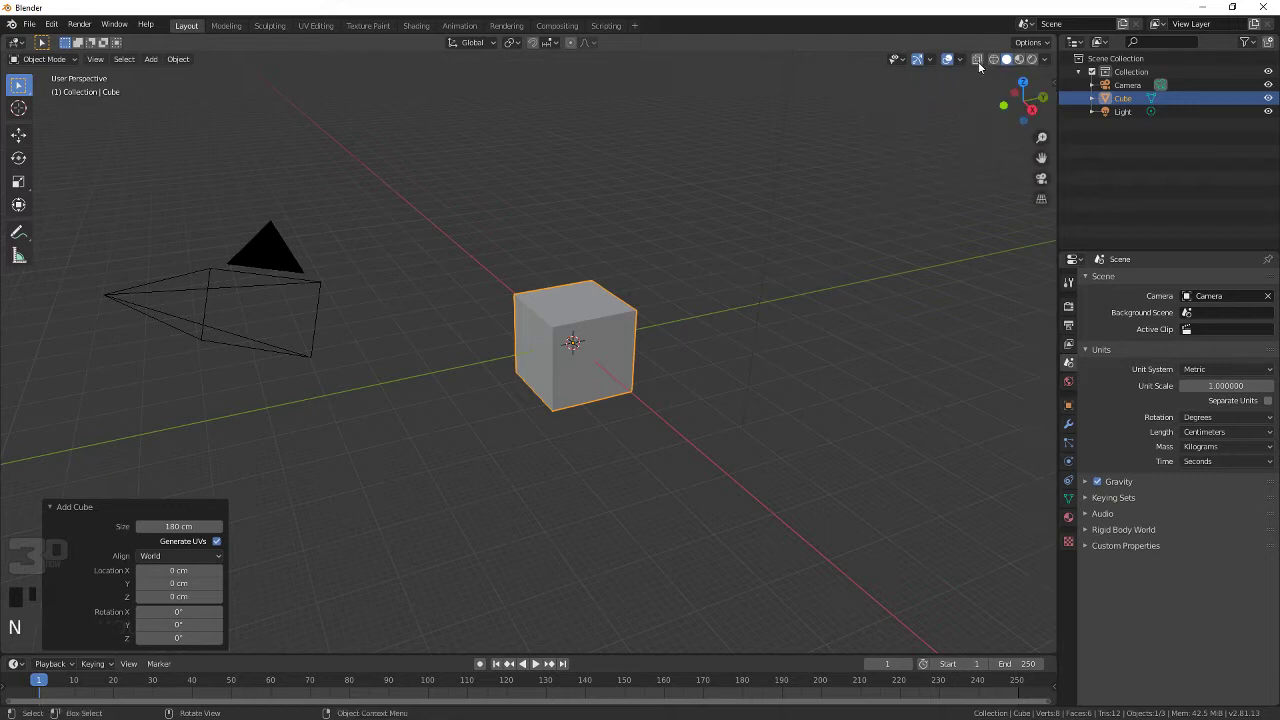
{"action": "left_click", "coordinate": [961, 60]}
{"action": "left_click", "coordinate": [947, 60]}
{"action": "left_click", "coordinate": [947, 60]}
{"action": "left_click", "coordinate": [947, 60]}
{"action": "left_click", "coordinate": [947, 60]}
{"action": "left_click", "coordinate": [947, 60]}
{"action": "left_click", "coordinate": [947, 60]}
{"action": "left_click", "coordinate": [947, 60]}
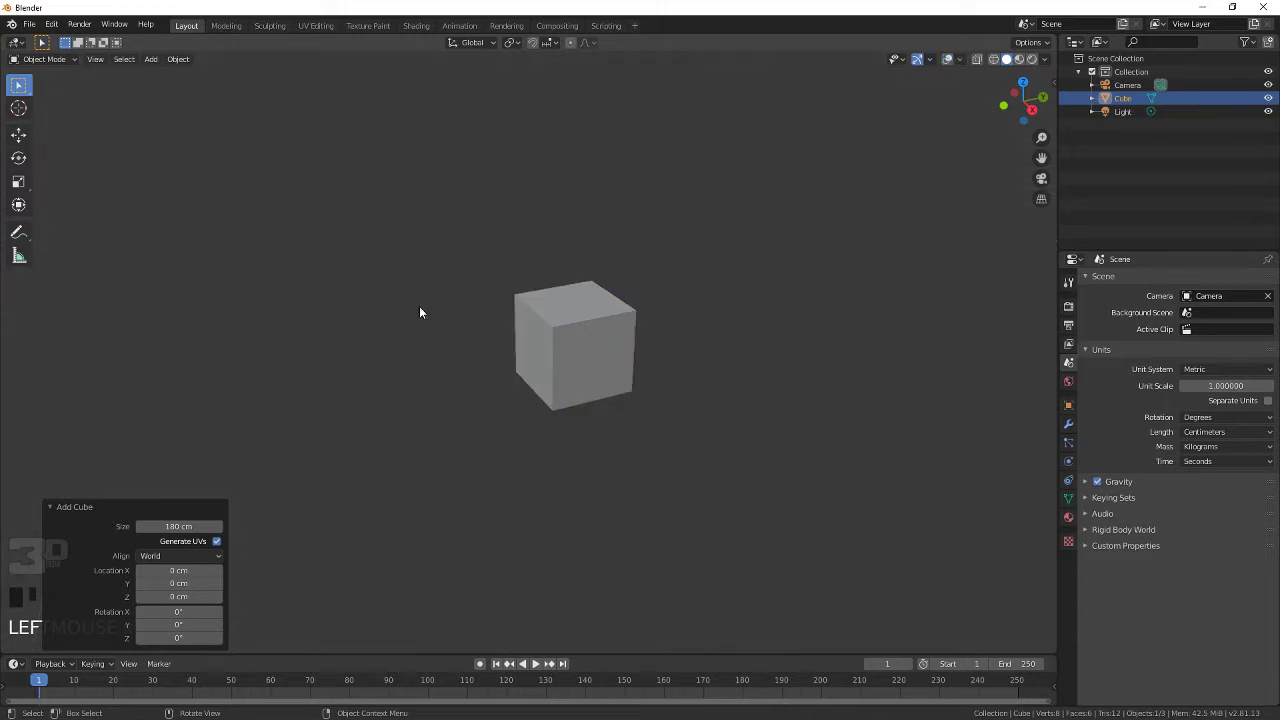
Step: Collapse the Add Cube settings and turn the viewport overlays back on
{"action": "left_click", "coordinate": [54, 508]}
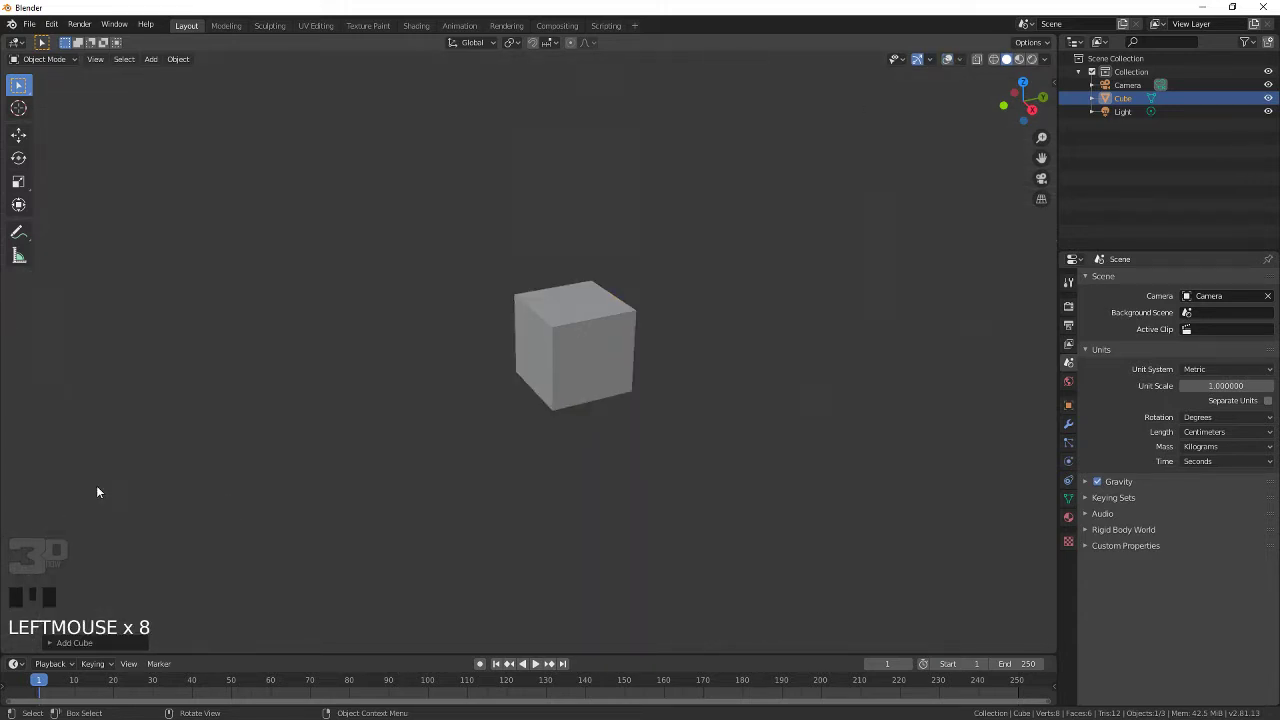
{"action": "left_click", "coordinate": [960, 60]}
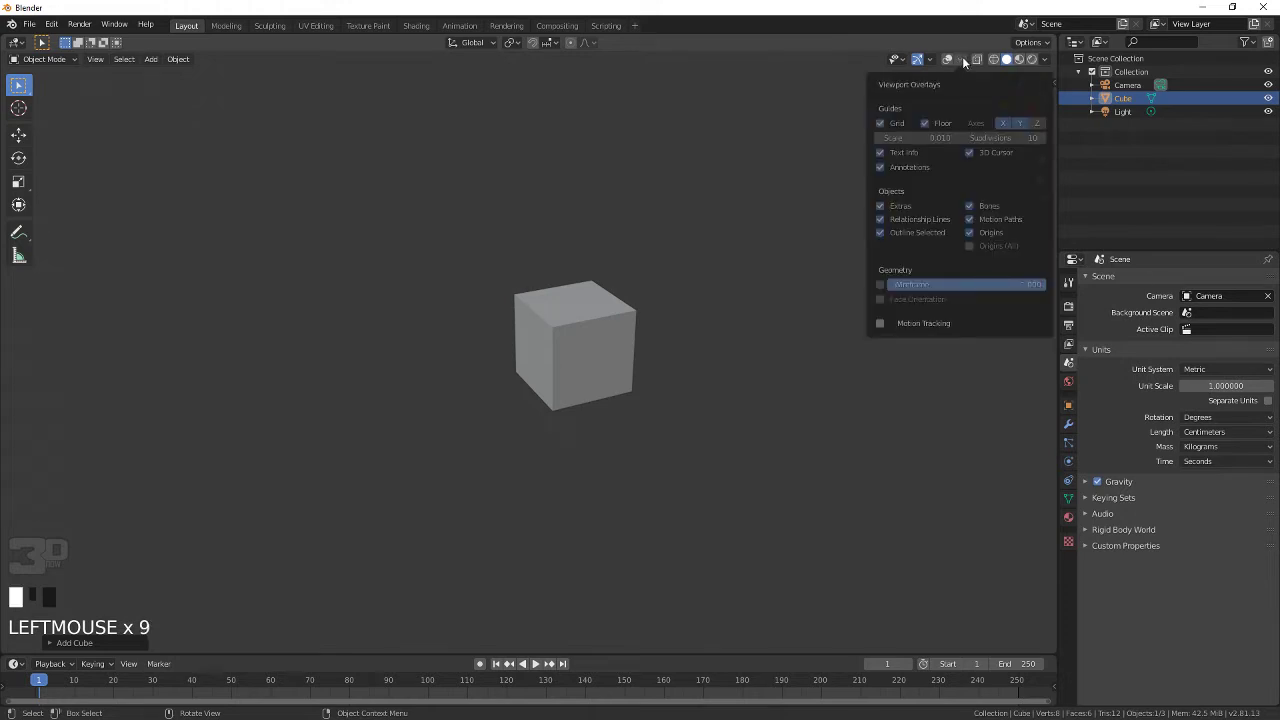
{"action": "left_click", "coordinate": [947, 60]}
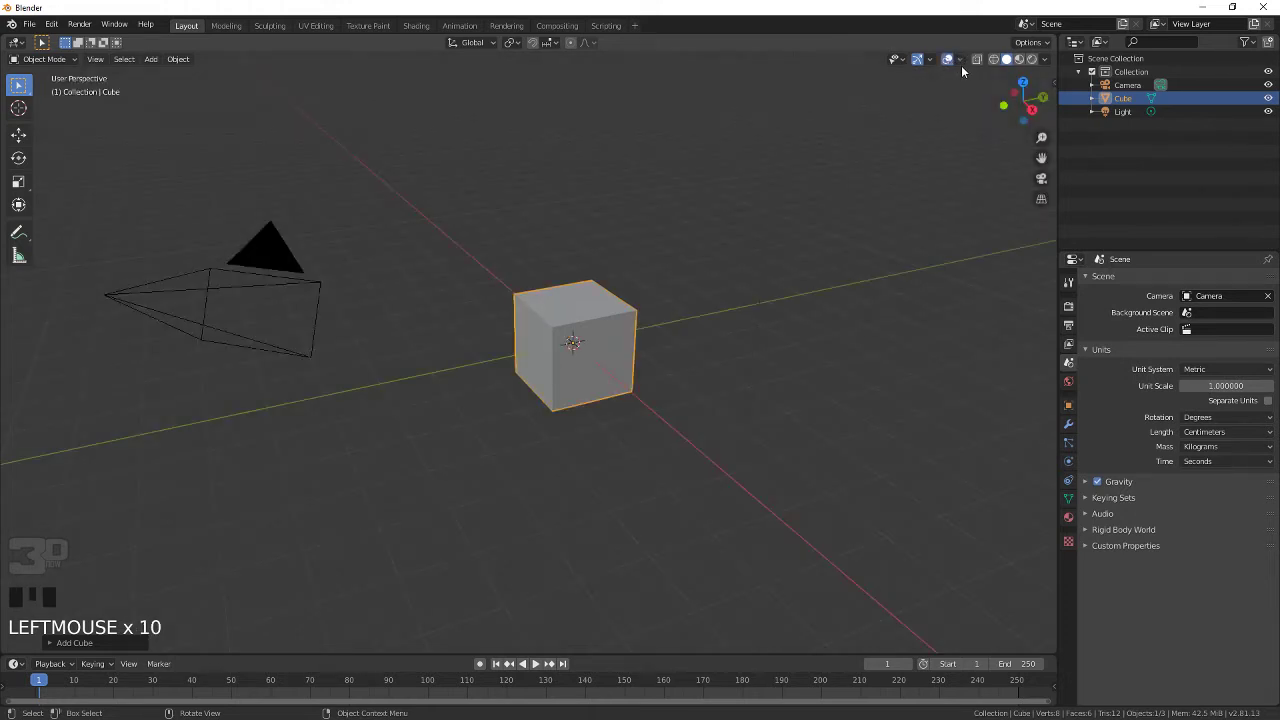
Step: Enable the Wireframe overlay in the viewport and deselect the cube
{"action": "left_click", "coordinate": [960, 60]}
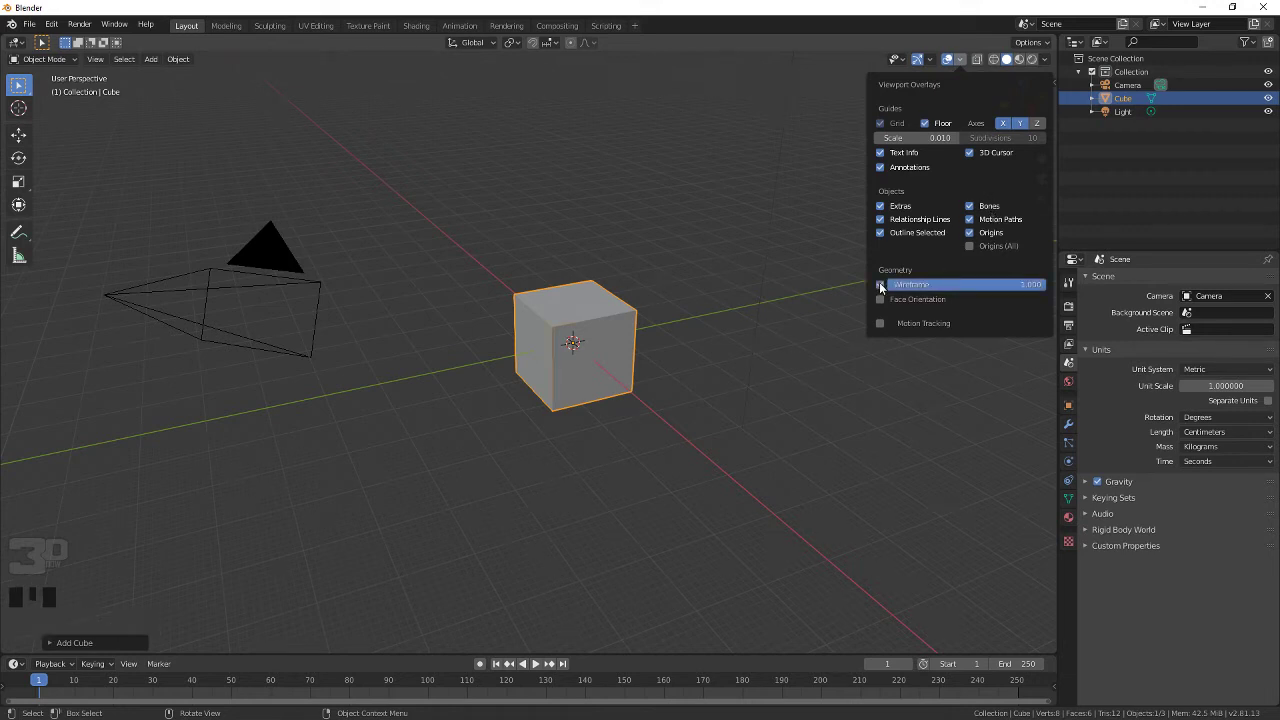
{"action": "left_click", "coordinate": [657, 360]}
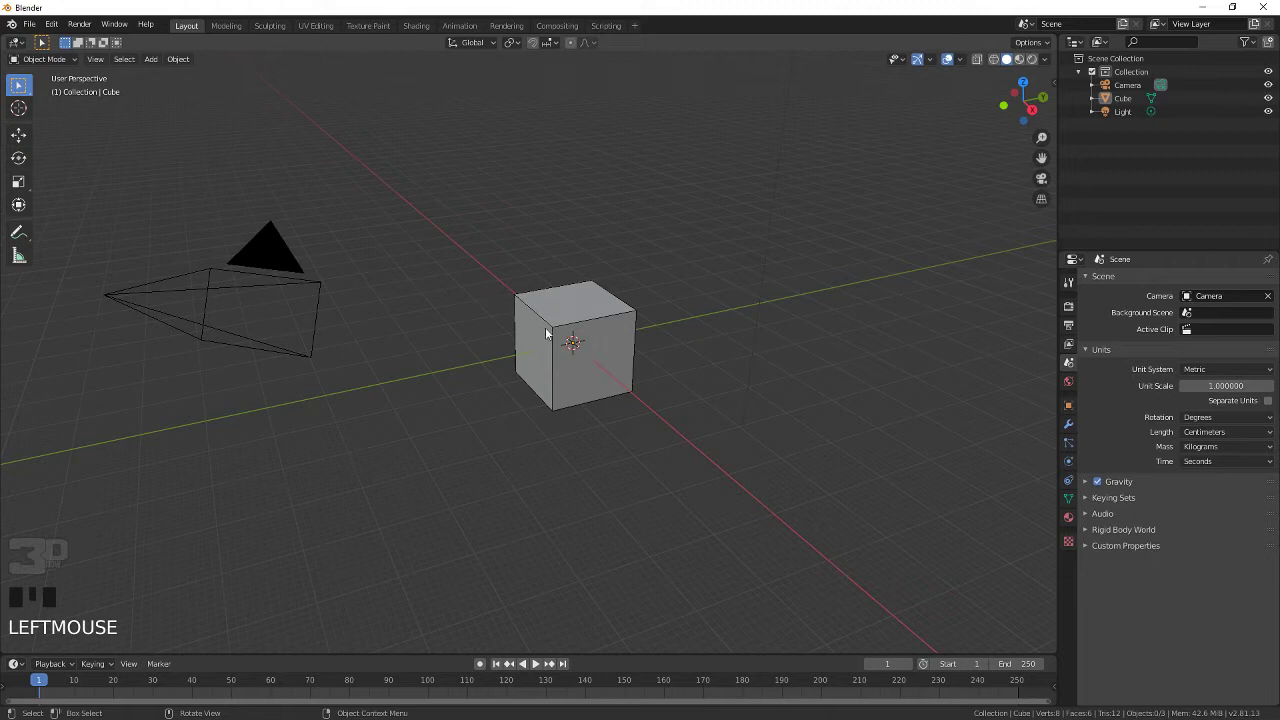
Step: Toggle the Floor grid overlay and the Z axis line, leaving the floor shown and the Z axis hidden
{"action": "left_click", "coordinate": [958, 59]}
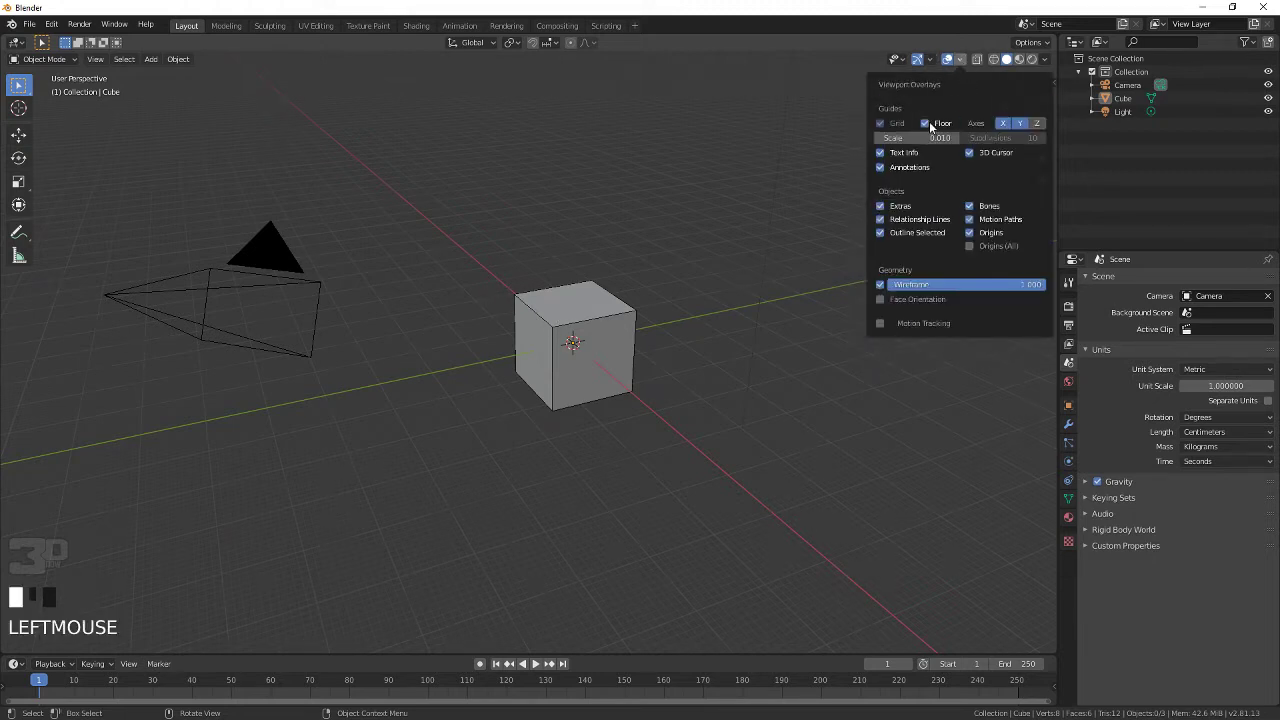
{"action": "left_click", "coordinate": [930, 126]}
{"action": "left_click", "coordinate": [929, 126]}
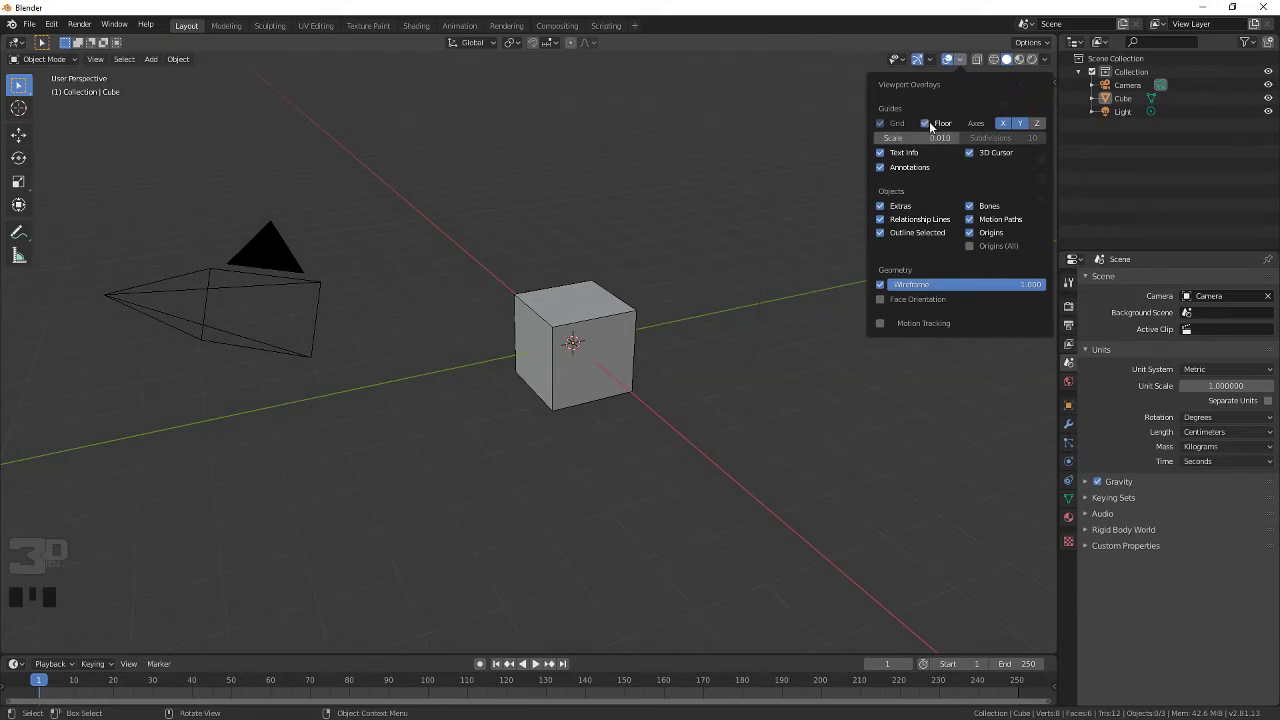
{"action": "left_click", "coordinate": [929, 126]}
{"action": "left_click", "coordinate": [929, 126]}
{"action": "left_click", "coordinate": [1038, 123]}
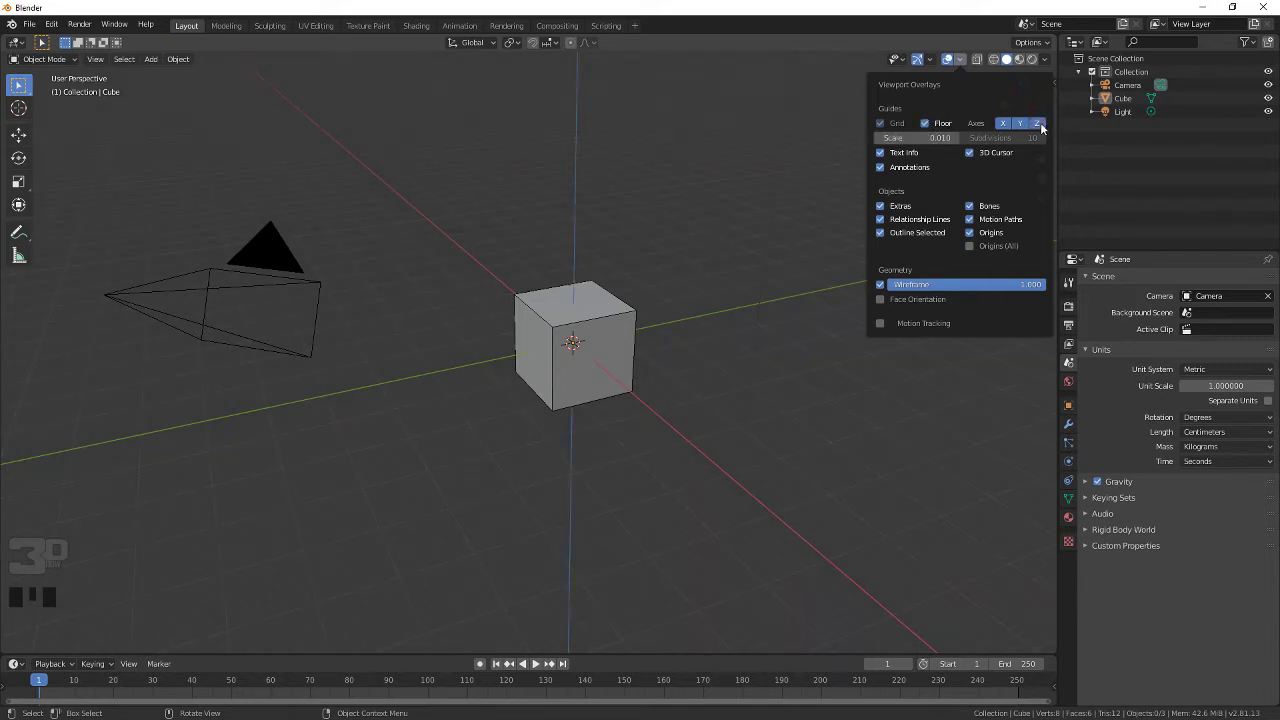
{"action": "left_click", "coordinate": [1038, 123]}
{"action": "left_click", "coordinate": [1038, 123]}
{"action": "left_click", "coordinate": [1038, 123]}
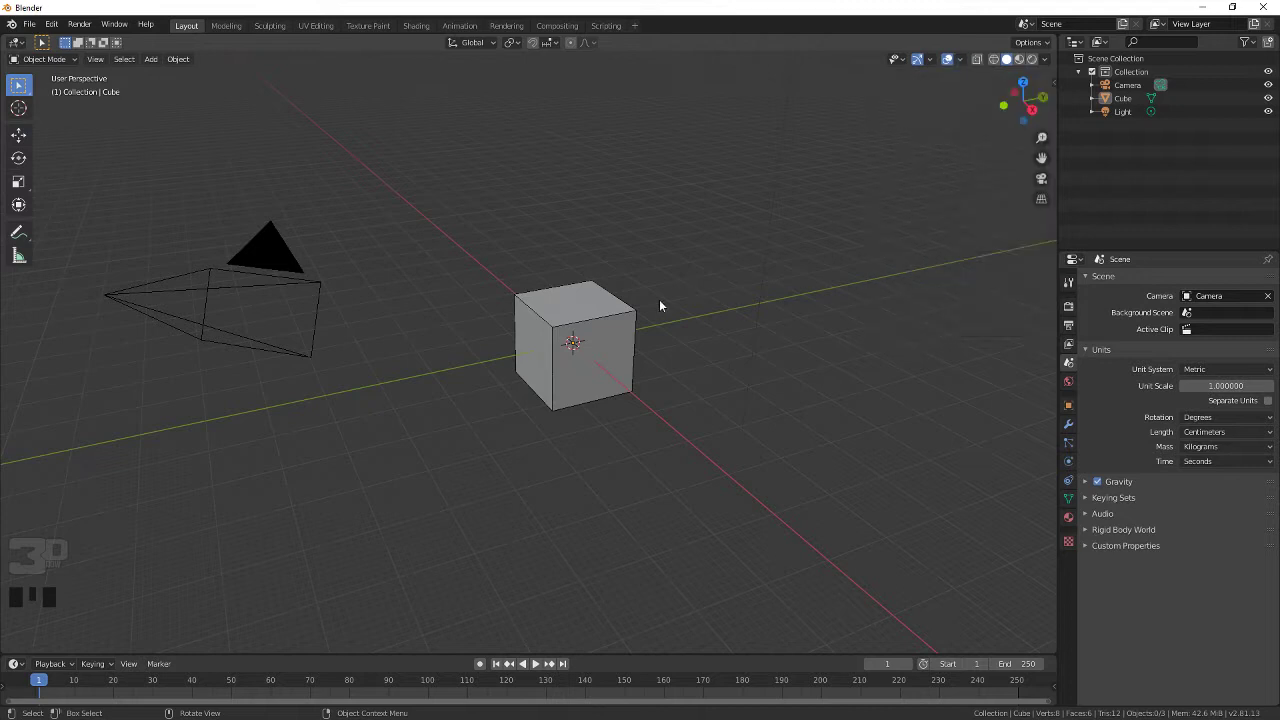
Step: Toggle the 3D Cursor and Text Info overlays off and back on
{"action": "left_click", "coordinate": [962, 59]}
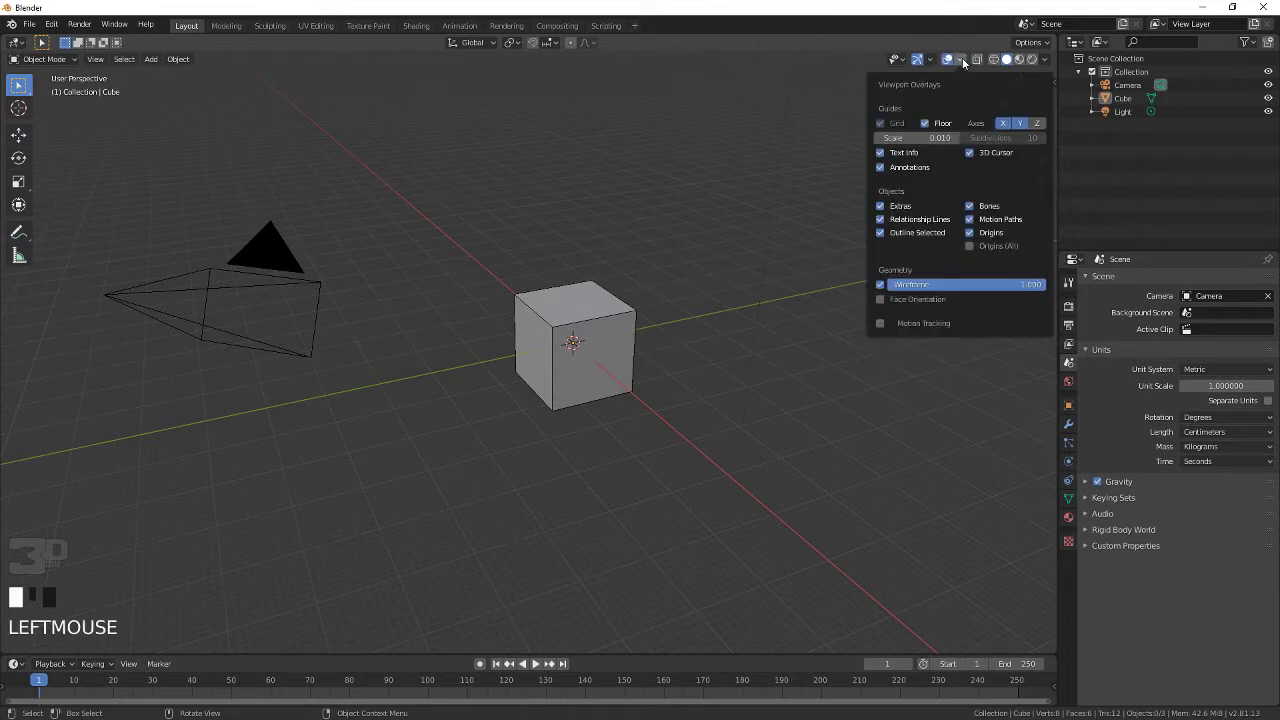
{"action": "left_click", "coordinate": [1003, 153]}
{"action": "left_click", "coordinate": [1003, 153]}
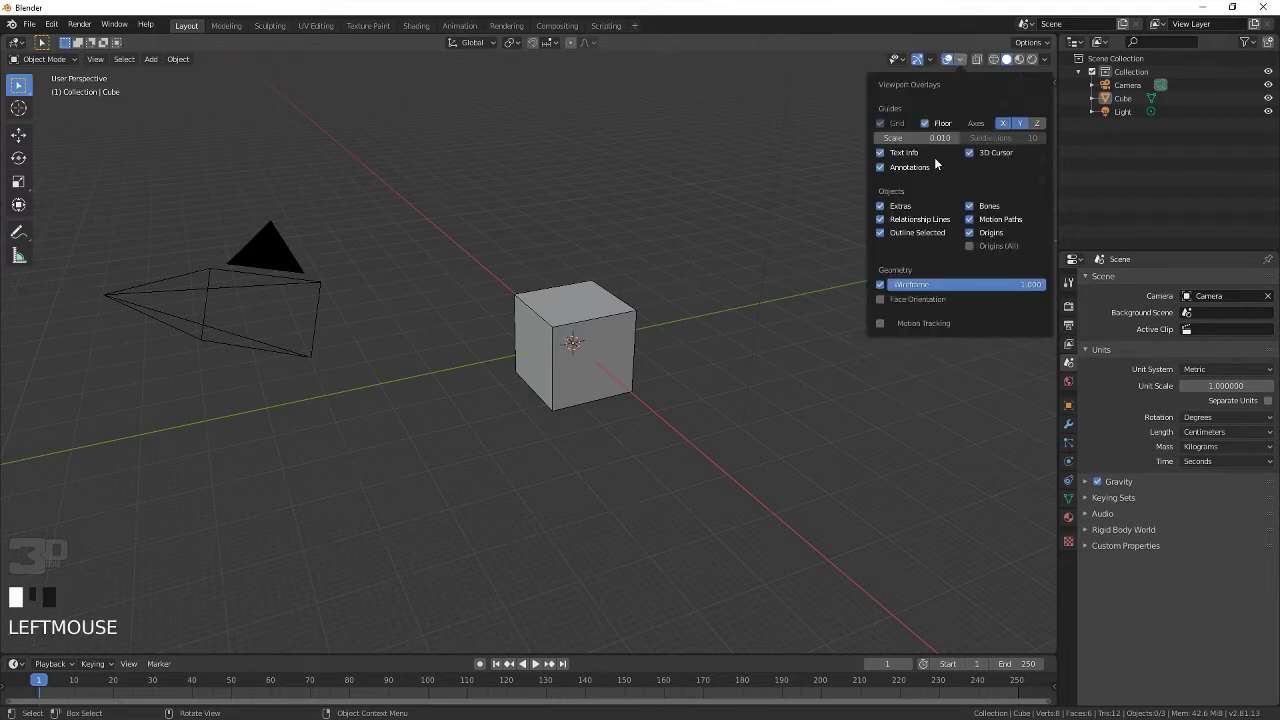
{"action": "left_click", "coordinate": [881, 153]}
{"action": "left_click", "coordinate": [881, 153]}
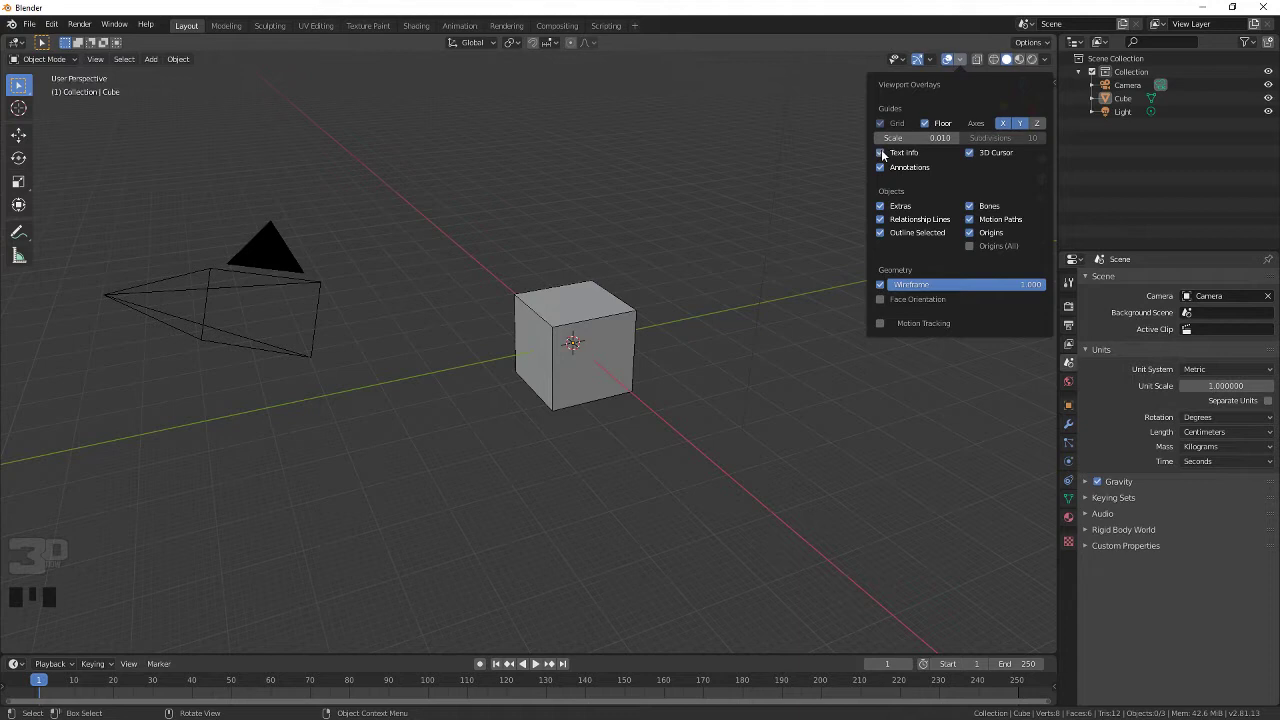
{"action": "left_click", "coordinate": [881, 152]}
{"action": "left_click", "coordinate": [881, 152]}
Step: Turn off the Wireframe overlay, and put the cube into Edit Mode
{"action": "left_click", "coordinate": [880, 284]}
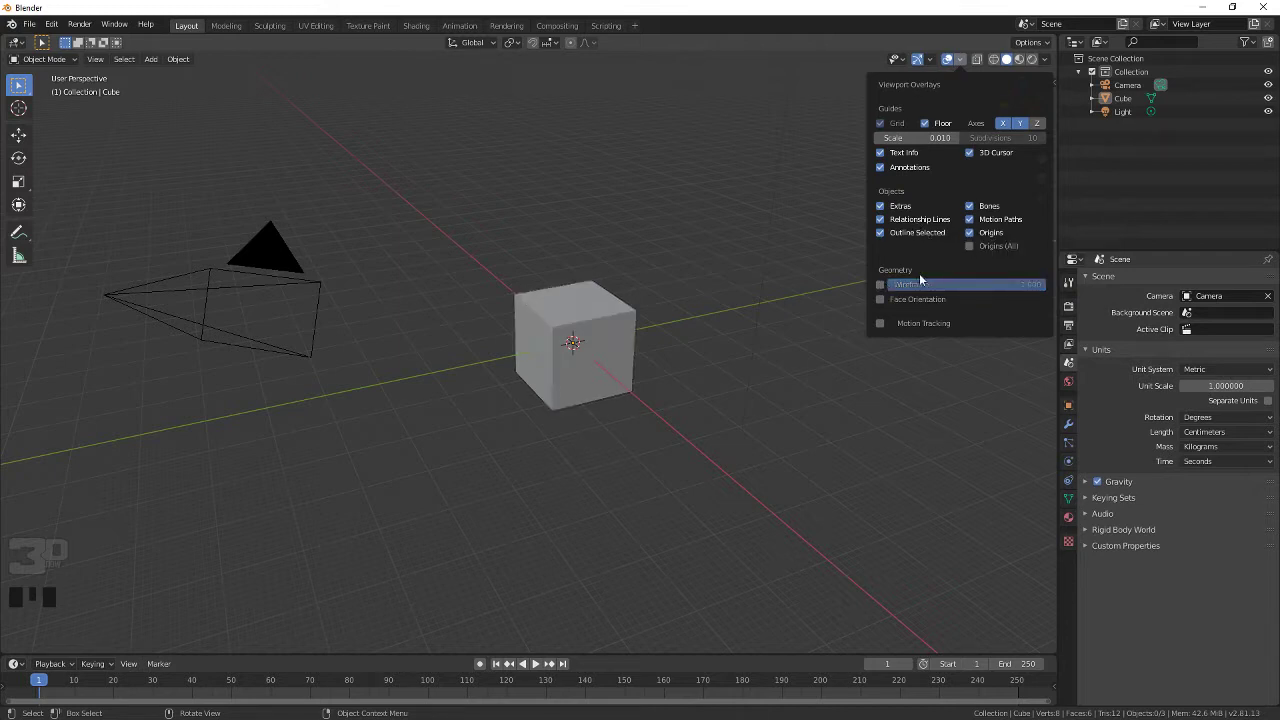
{"action": "left_click", "coordinate": [591, 381]}
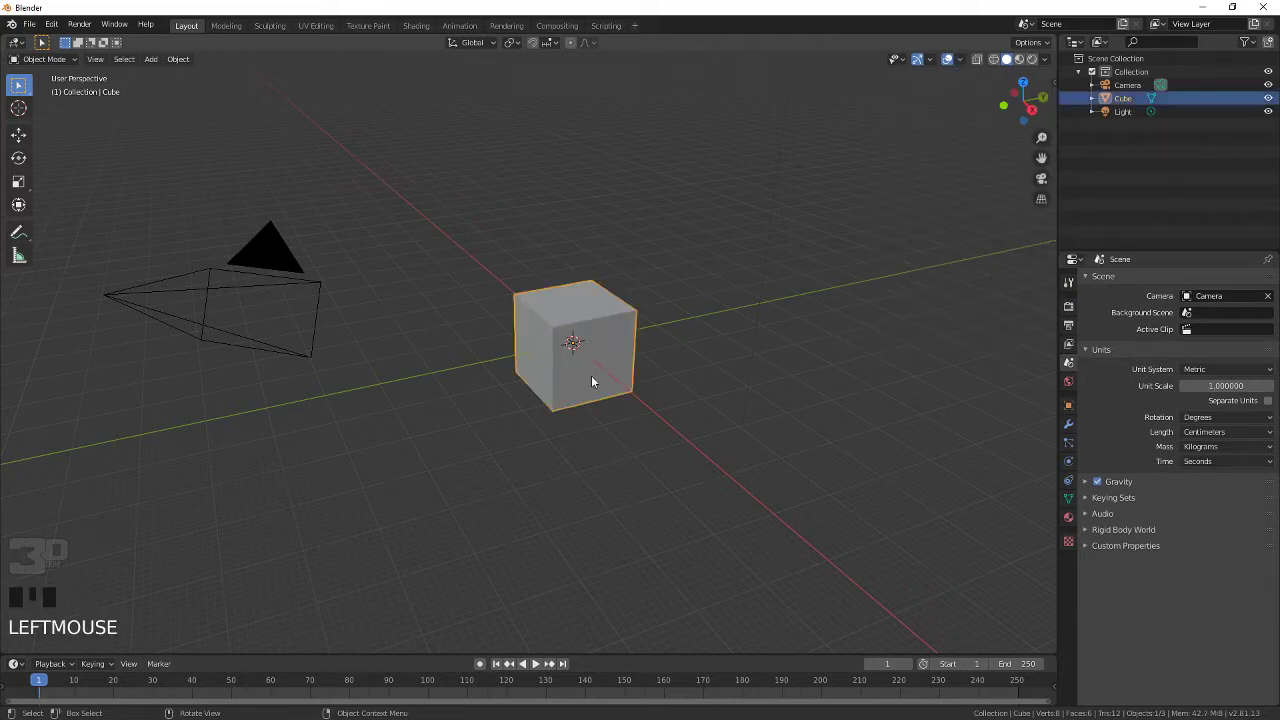
{"action": "left_click", "coordinate": [56, 60]}
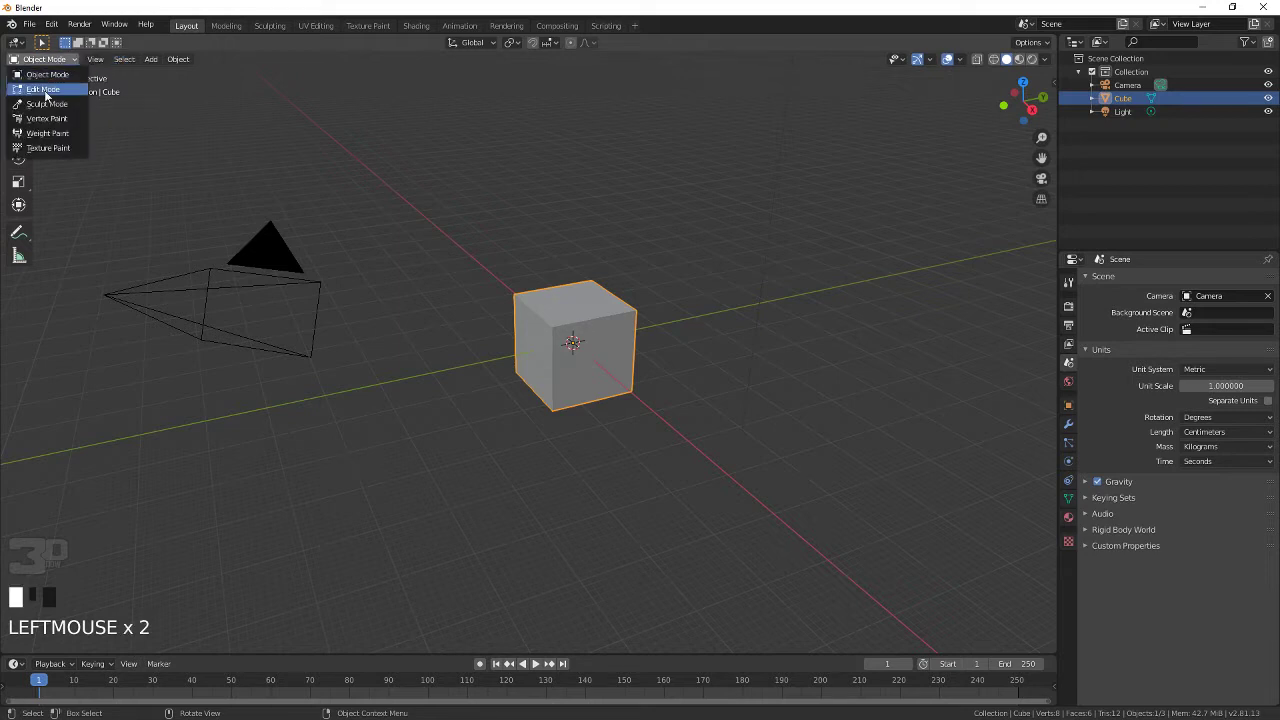
{"action": "left_click", "coordinate": [43, 89]}
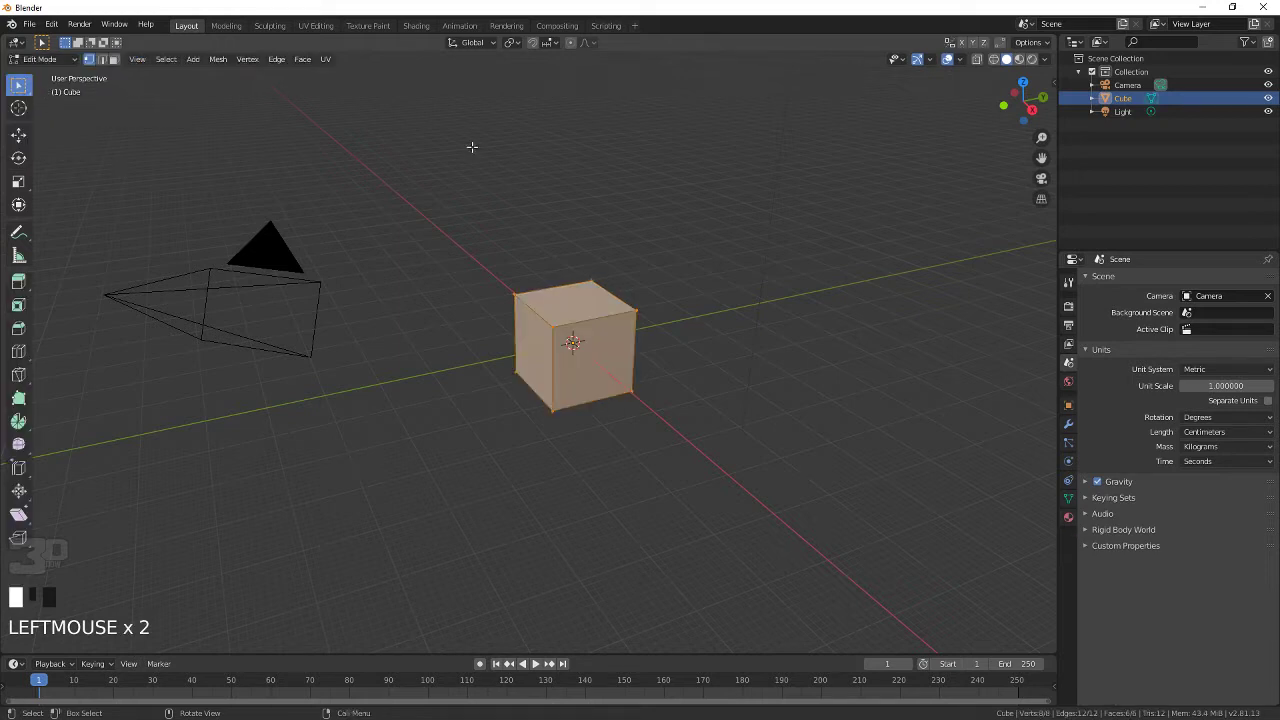
Step: Show and hide the Edge Length, Edge Angle, Face Angle and Face Area measurement overlays one at a time
{"action": "left_click", "coordinate": [960, 59]}
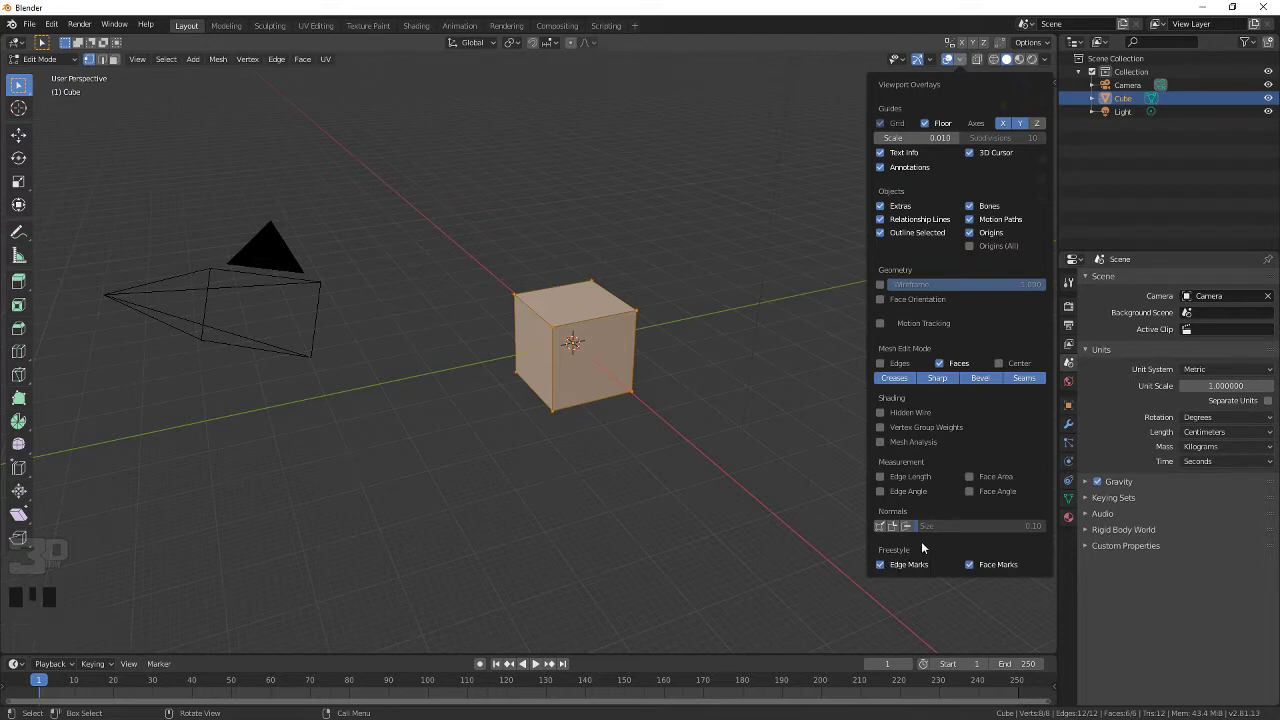
{"action": "left_click", "coordinate": [881, 477]}
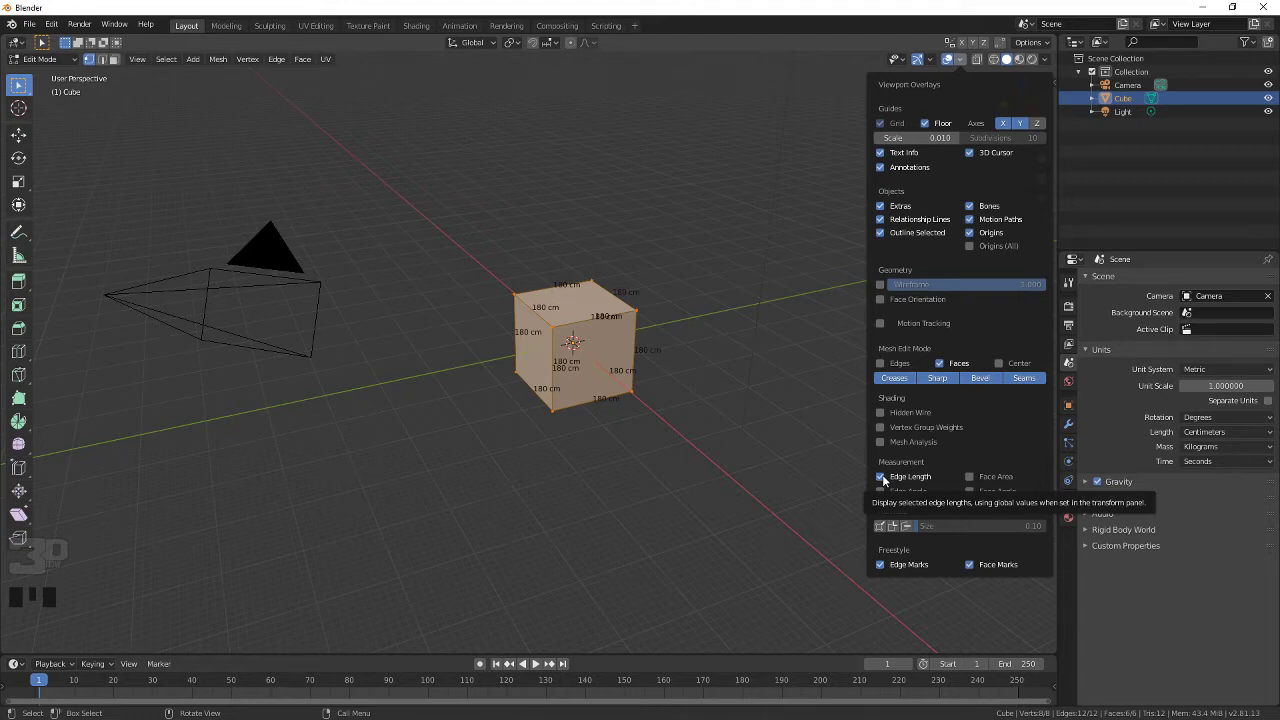
{"action": "left_click", "coordinate": [881, 477]}
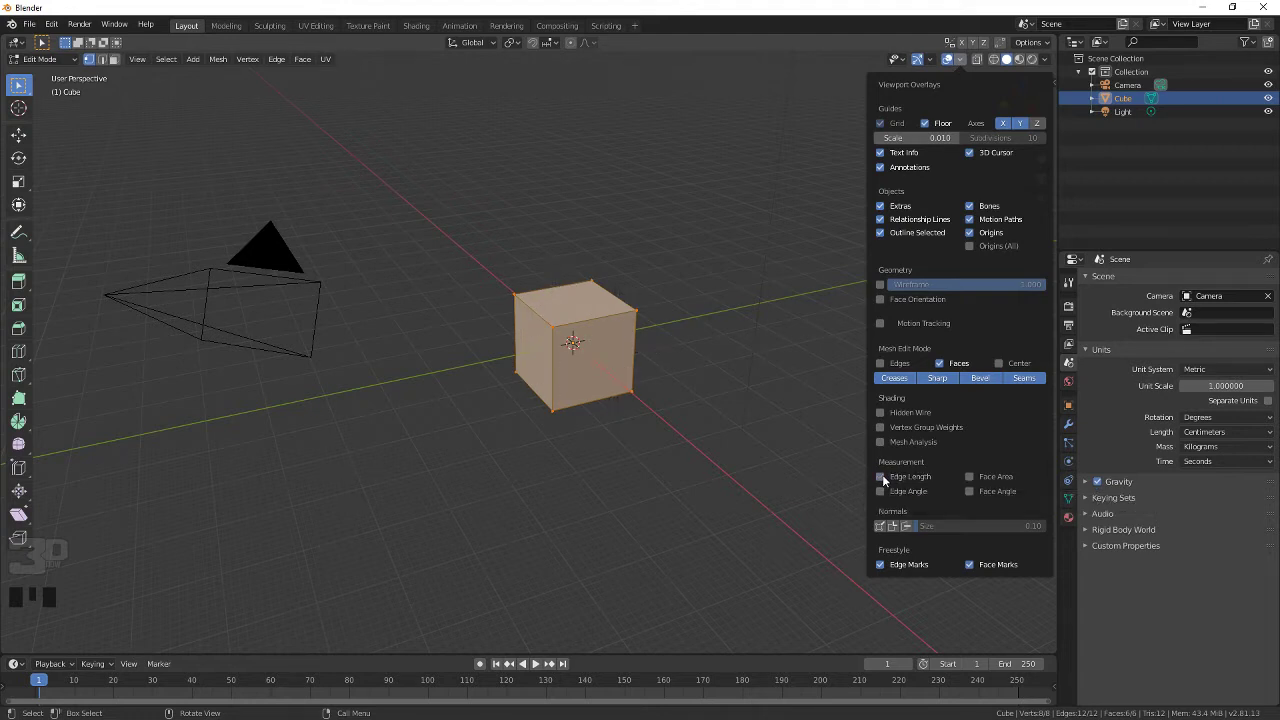
{"action": "left_click", "coordinate": [881, 491]}
{"action": "left_click", "coordinate": [881, 491]}
{"action": "left_click", "coordinate": [971, 492]}
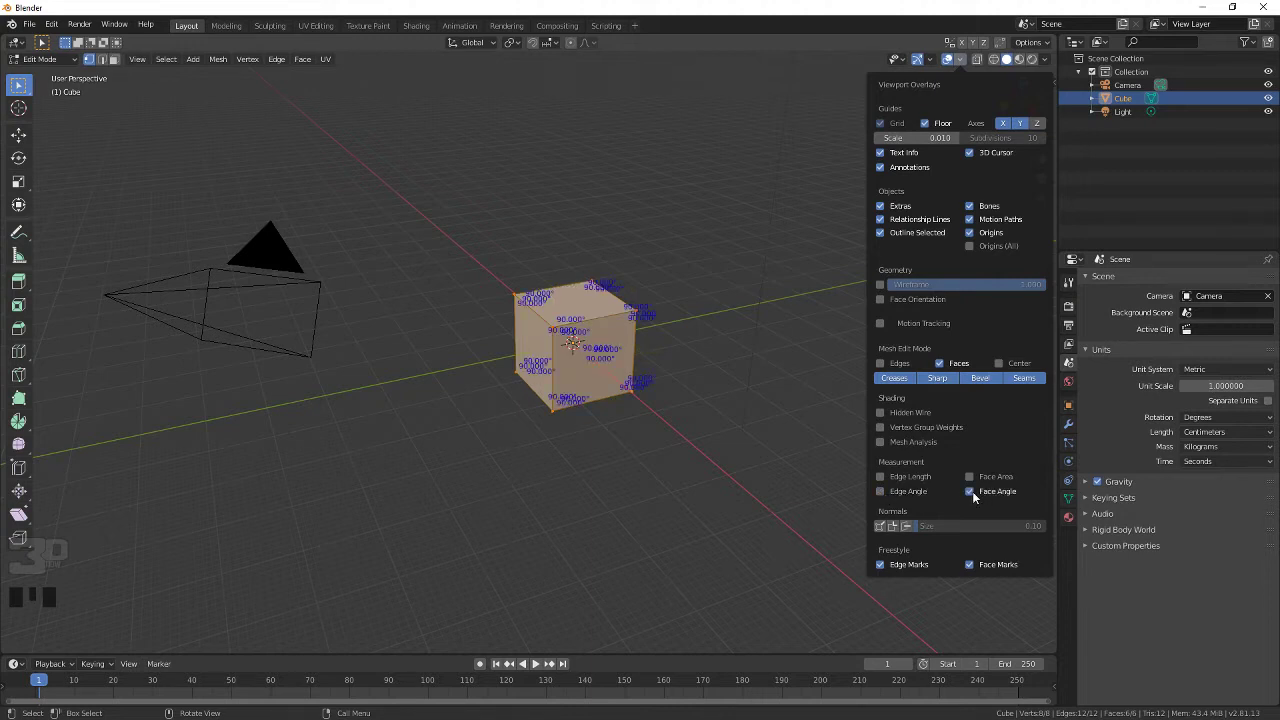
{"action": "left_click", "coordinate": [971, 492]}
{"action": "left_click", "coordinate": [971, 477]}
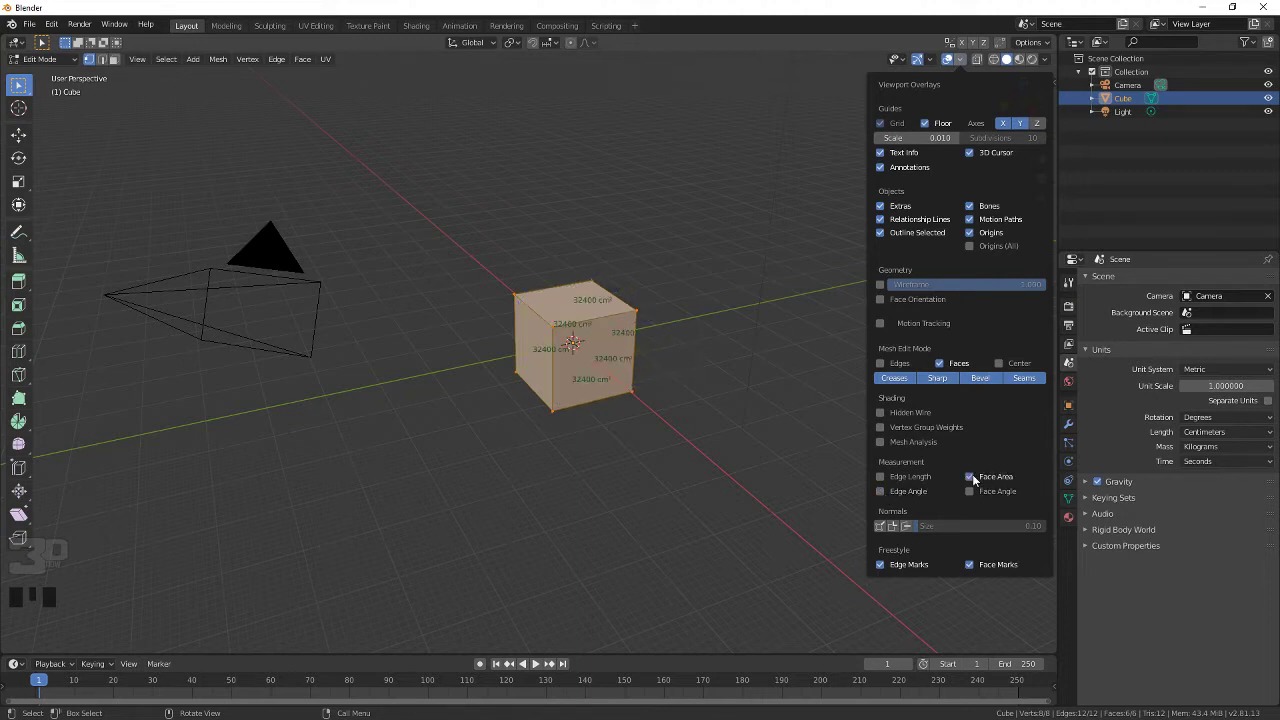
{"action": "left_click", "coordinate": [971, 477]}
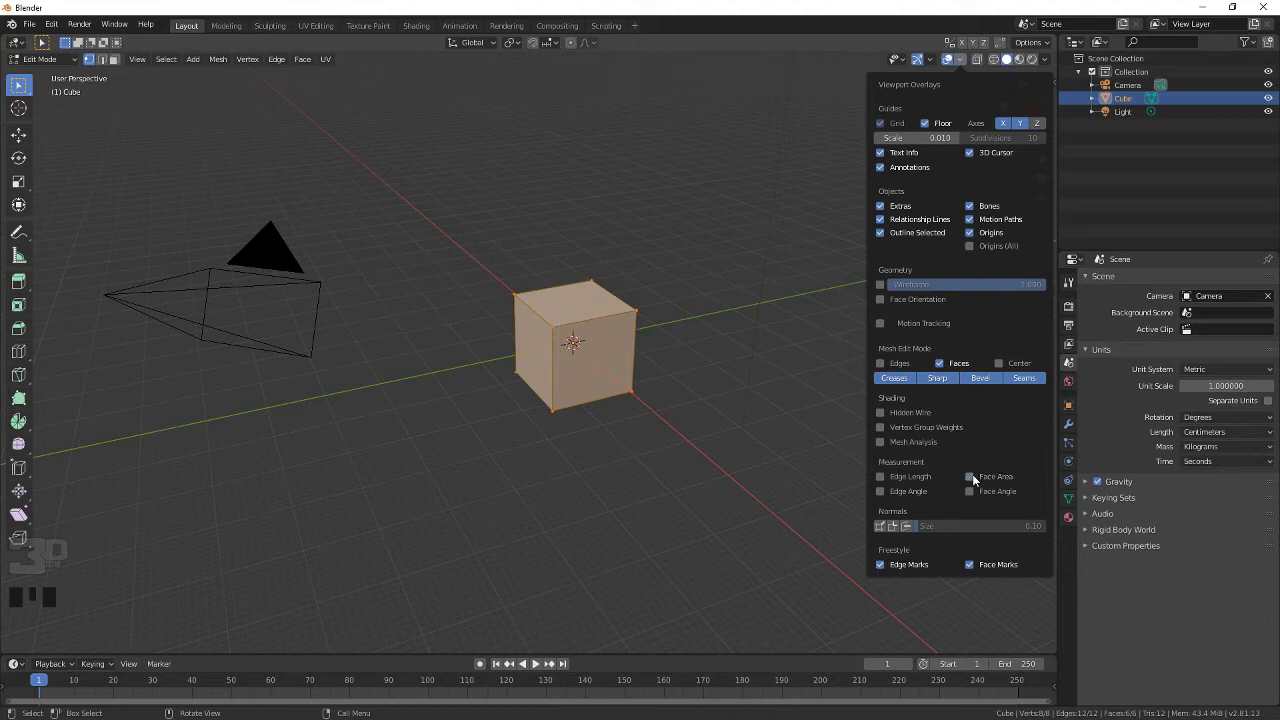
Step: Enable the Edge Length measurement overlay and inspect the lengths on the cube up close
{"action": "left_click", "coordinate": [901, 478]}
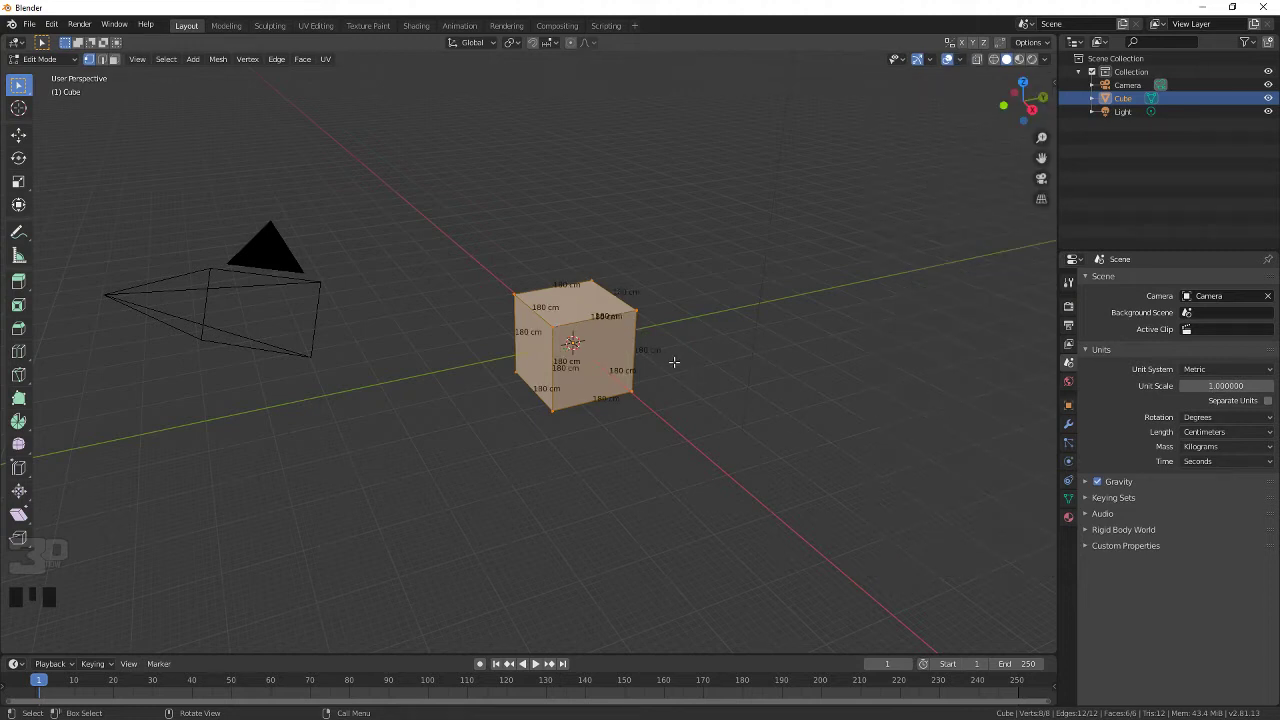
{"action": "scroll", "coordinate": [634, 329], "scroll_direction": "up", "scroll_amount": 6}
{"action": "middle_click_drag", "start_coordinate": [663, 320], "coordinate": [631, 373]}
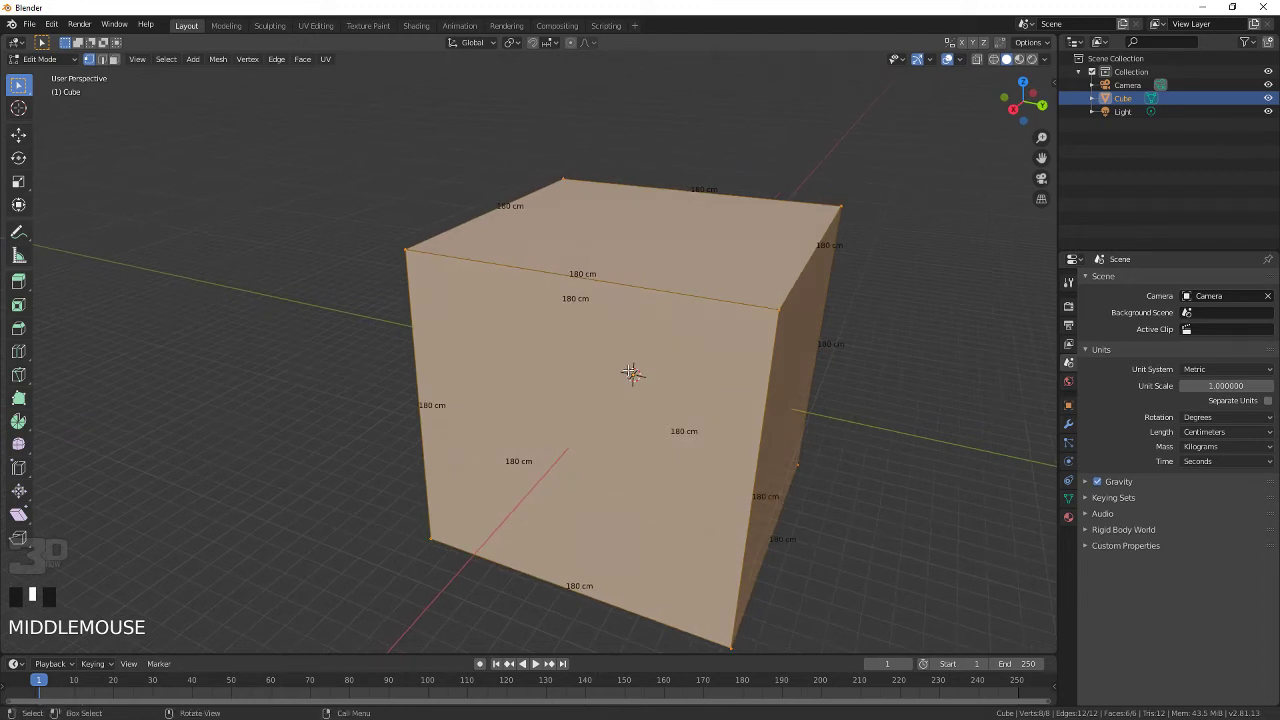
{"action": "scroll", "coordinate": [631, 373], "scroll_direction": "down", "scroll_amount": 4}
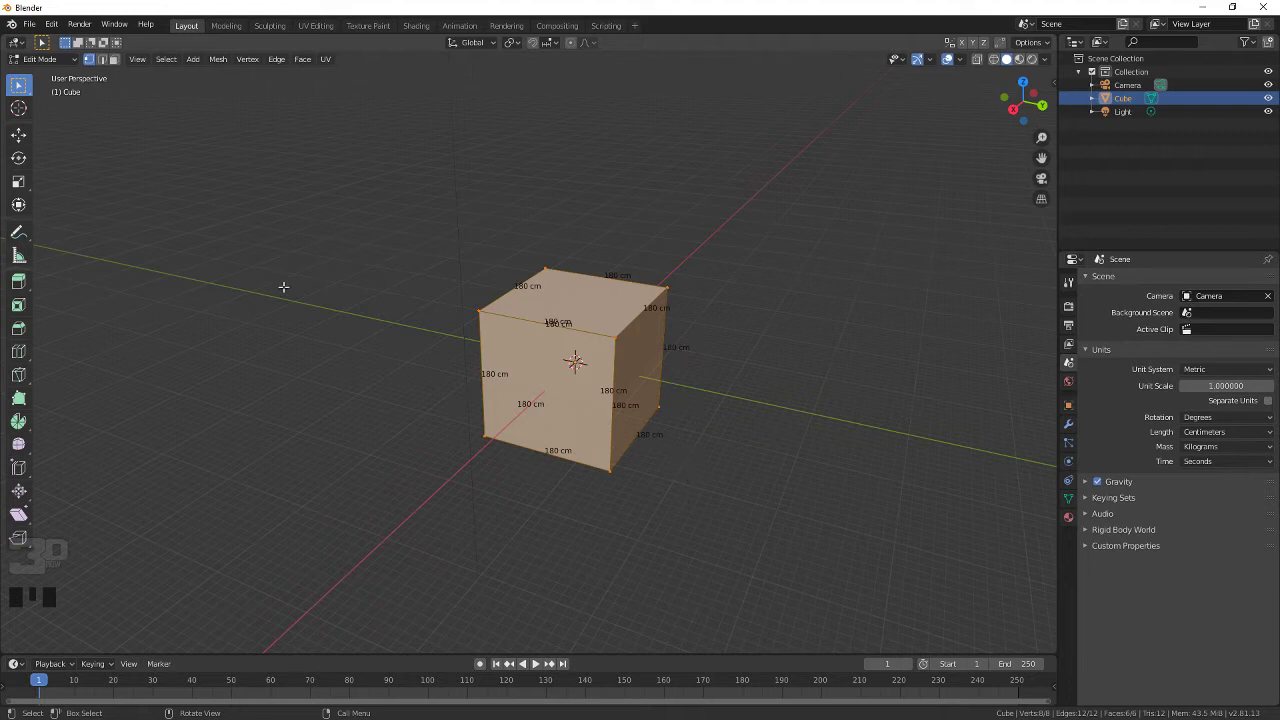
Step: Switch to face selection and scale the whole cube along X to a thickness of 90 cm
{"action": "left_click", "coordinate": [113, 59]}
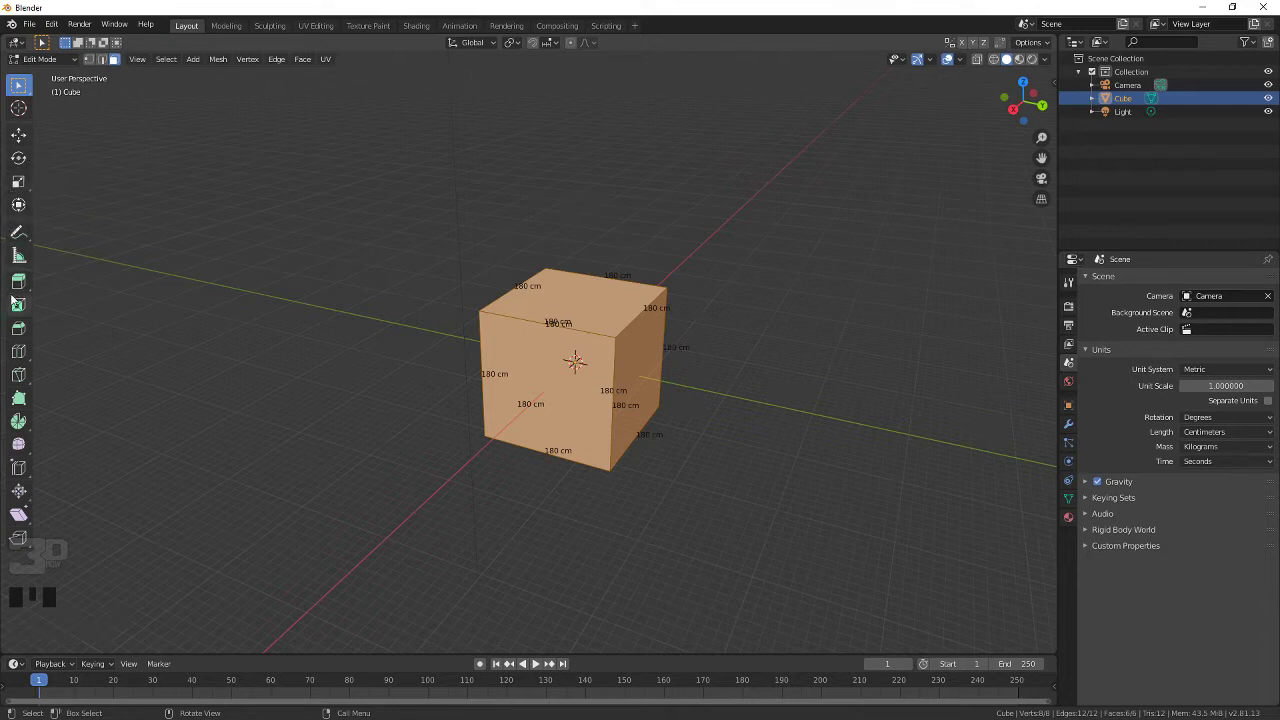
{"action": "left_click", "coordinate": [18, 181]}
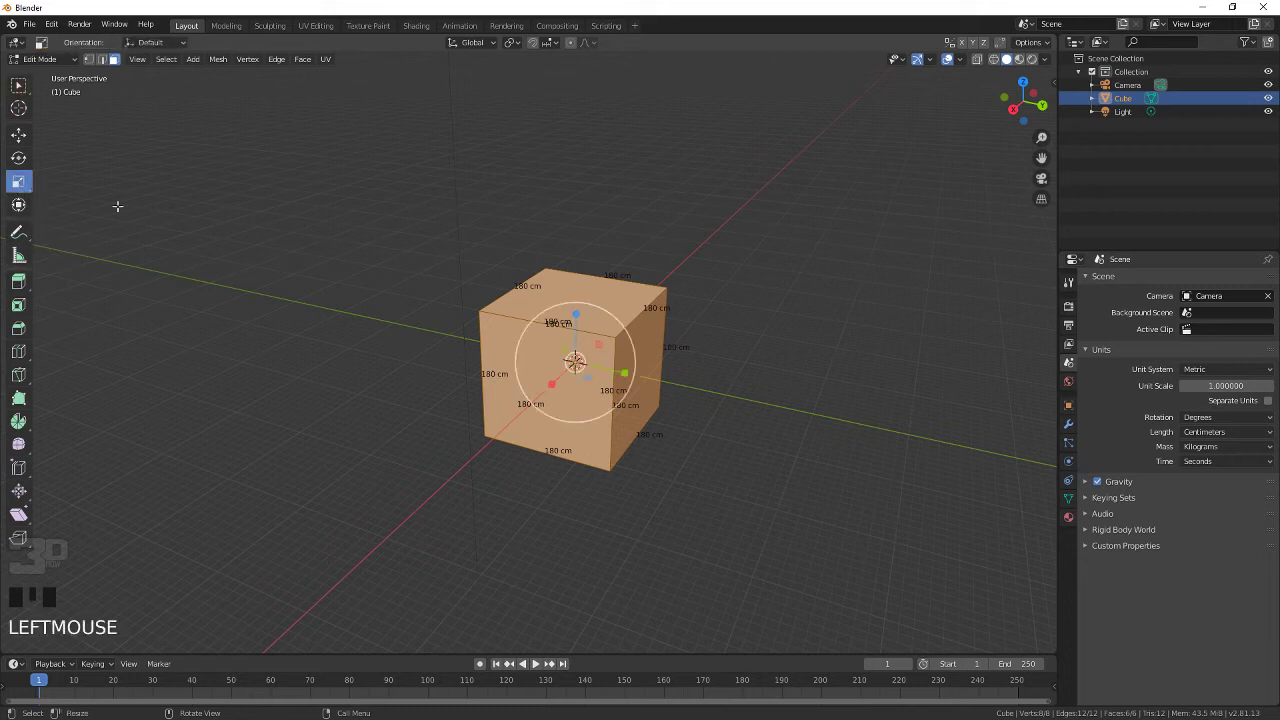
{"action": "left_click_drag", "start_coordinate": [553, 395], "coordinate": [593, 362]}
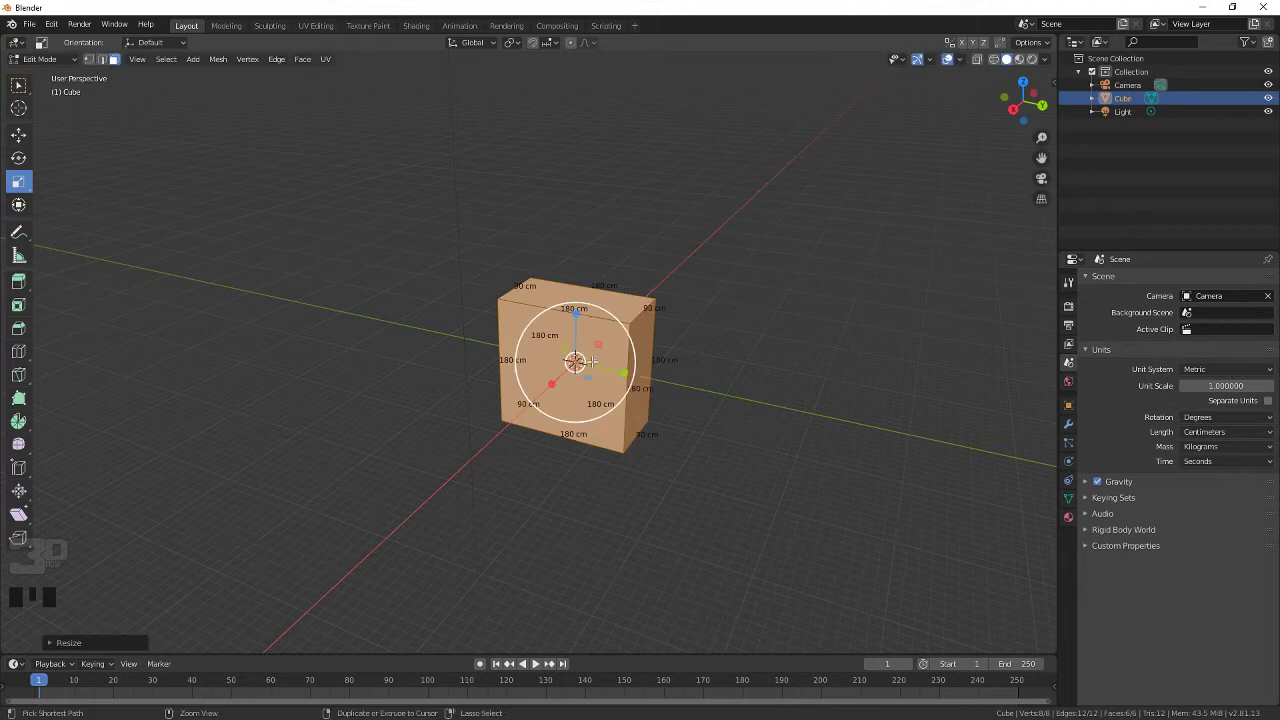
Step: Scale the block further along X with snapped increments to a thickness of 18 cm
{"action": "scroll", "coordinate": [619, 367], "scroll_direction": "up", "scroll_amount": 5}
{"action": "middle_click_drag", "start_coordinate": [619, 367], "coordinate": [439, 321], "text": "shift"}
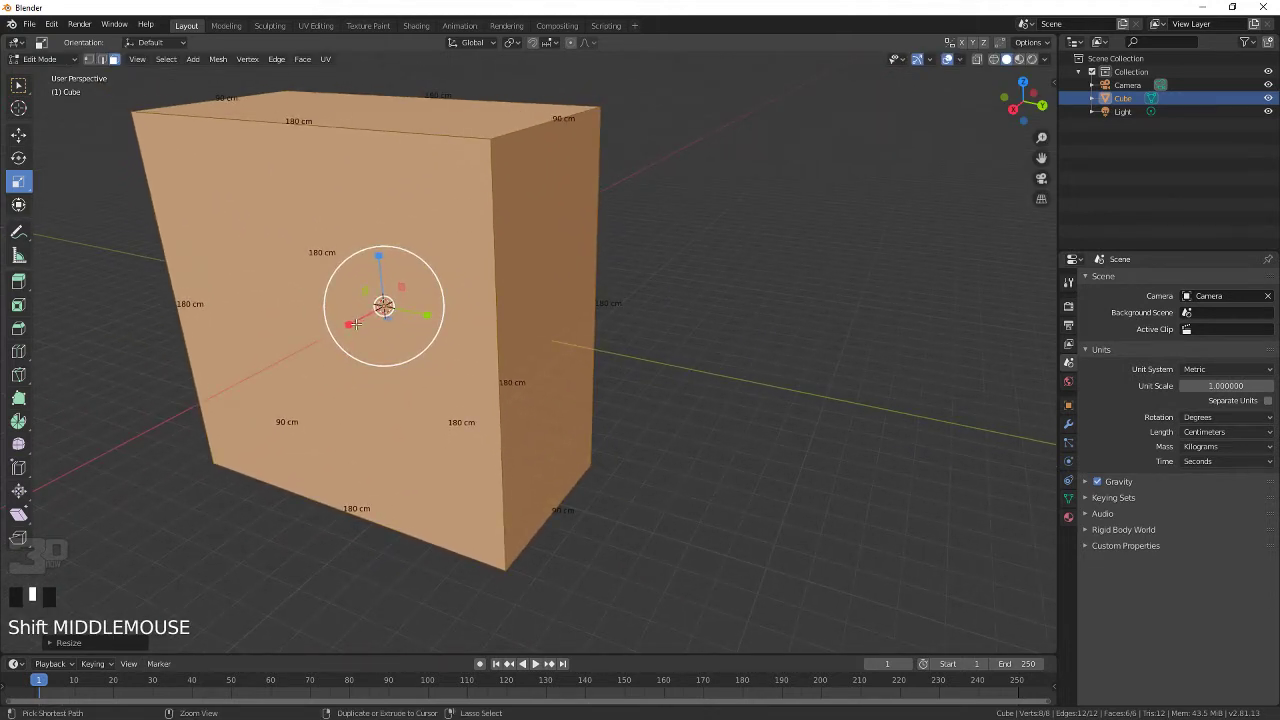
{"action": "left_click_drag", "start_coordinate": [352, 324], "coordinate": [382, 310], "text": "ctrl"}
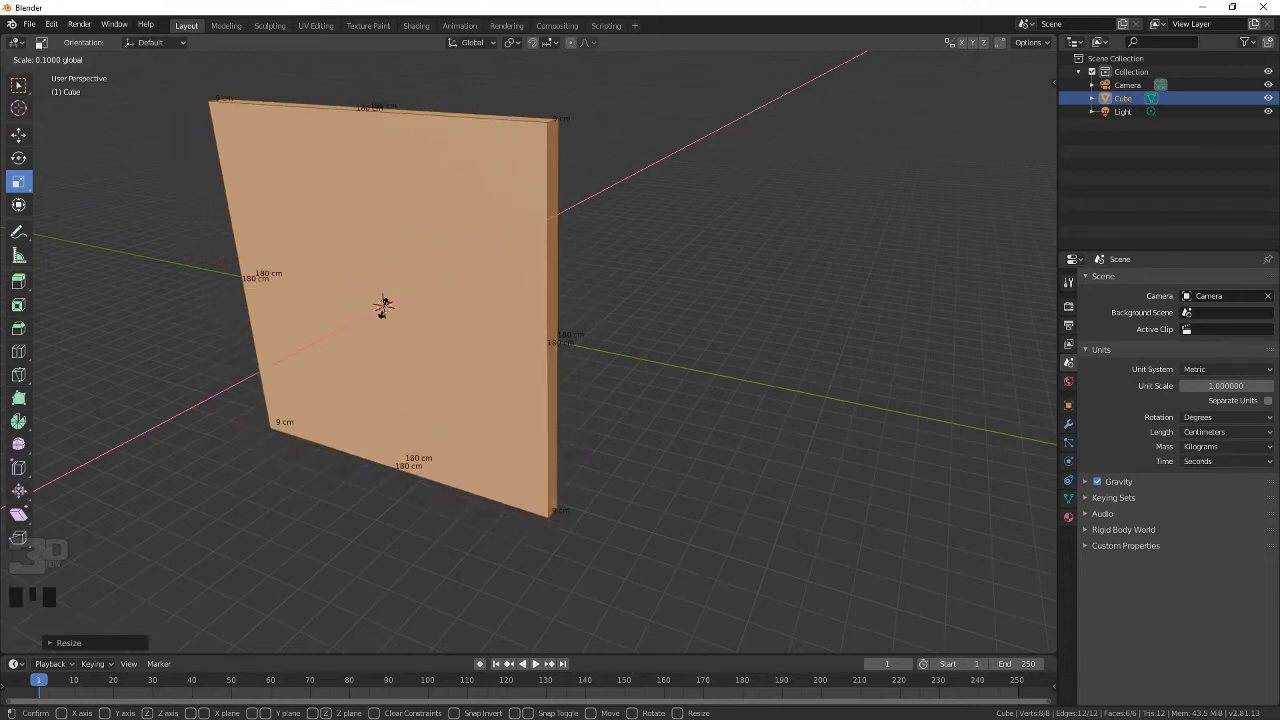
{"action": "mouse_move", "coordinate": [383, 307]}
{"action": "left_mouse_down", "text": "ctrl"}
{"action": "mouse_move", "coordinate": [400, 300]}
{"action": "mouse_move", "coordinate": [385, 309]}
{"action": "left_mouse_up", "text": "ctrl"}
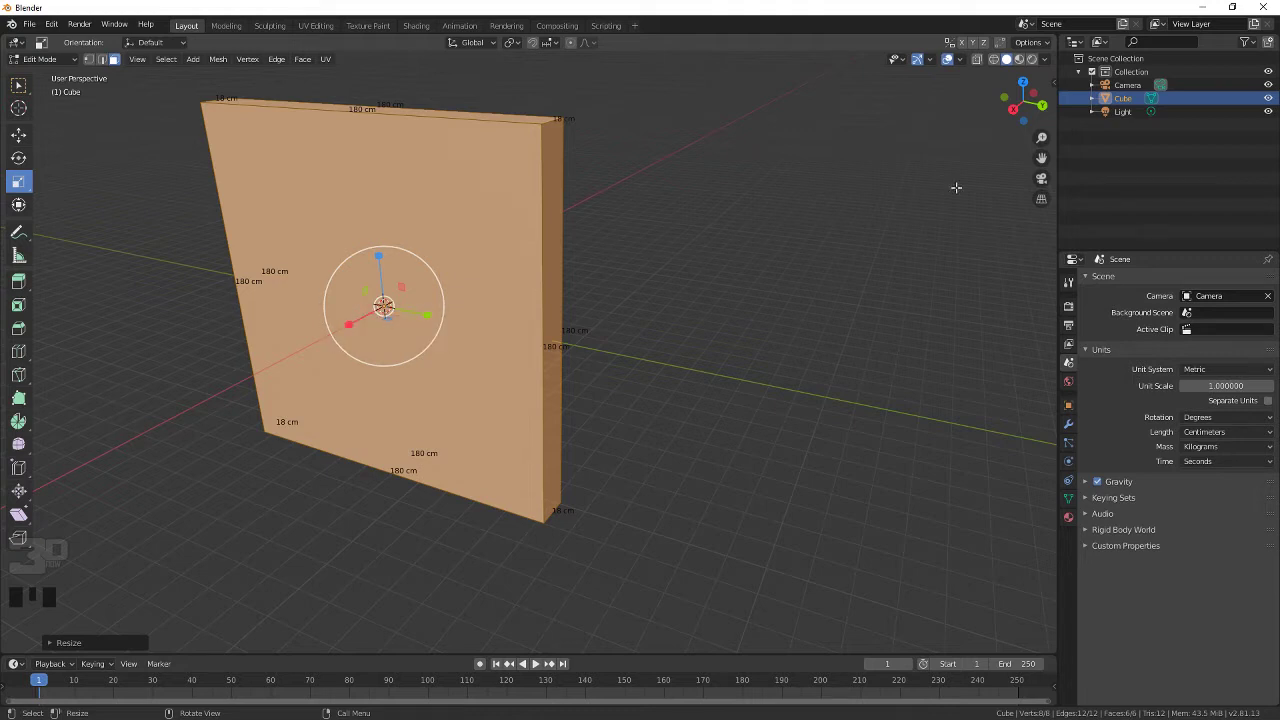
Step: Open the viewport sidebar and look through its Item and View settings
{"action": "key", "text": "n"}
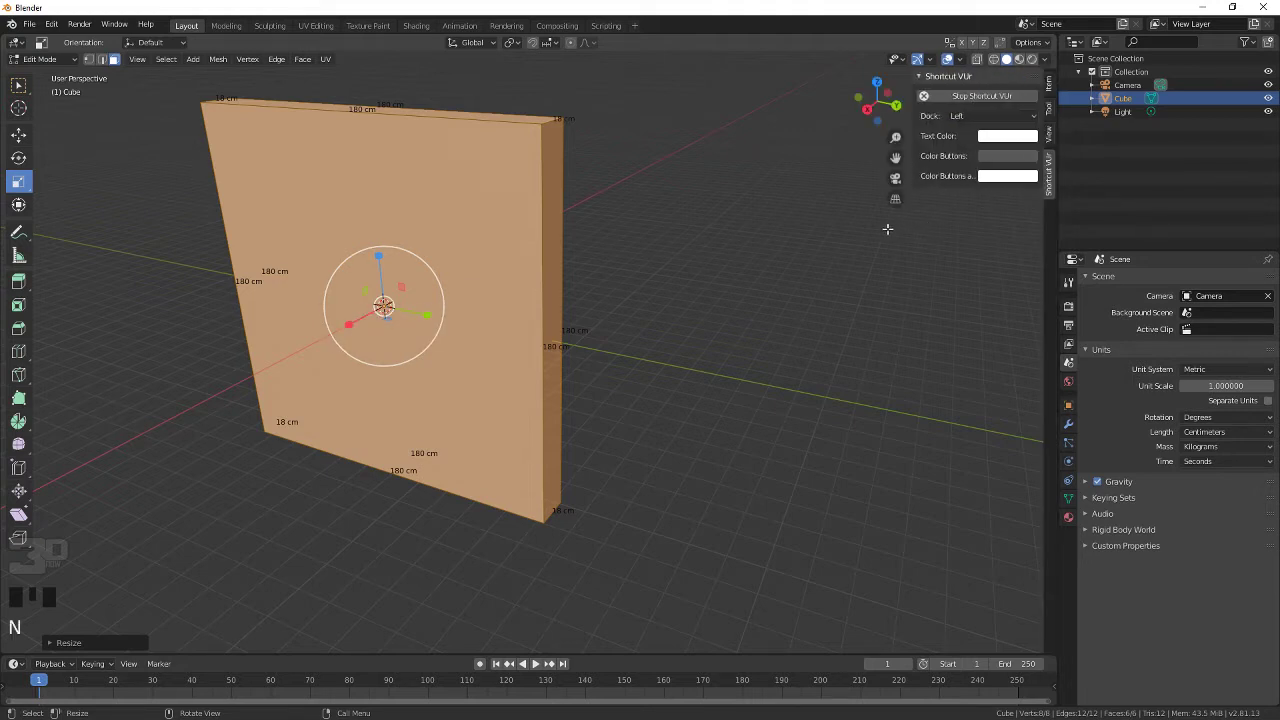
{"action": "left_click", "coordinate": [1050, 108]}
{"action": "left_click", "coordinate": [1048, 86]}
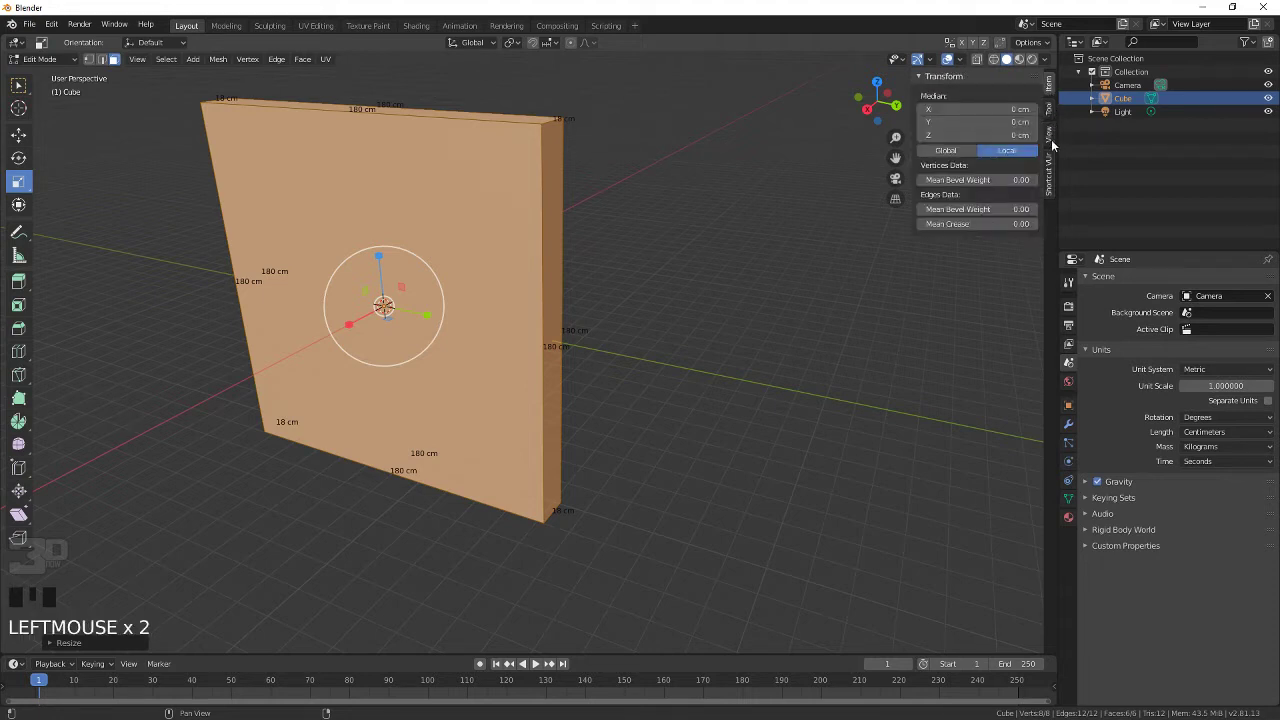
{"action": "left_click", "coordinate": [1049, 136]}
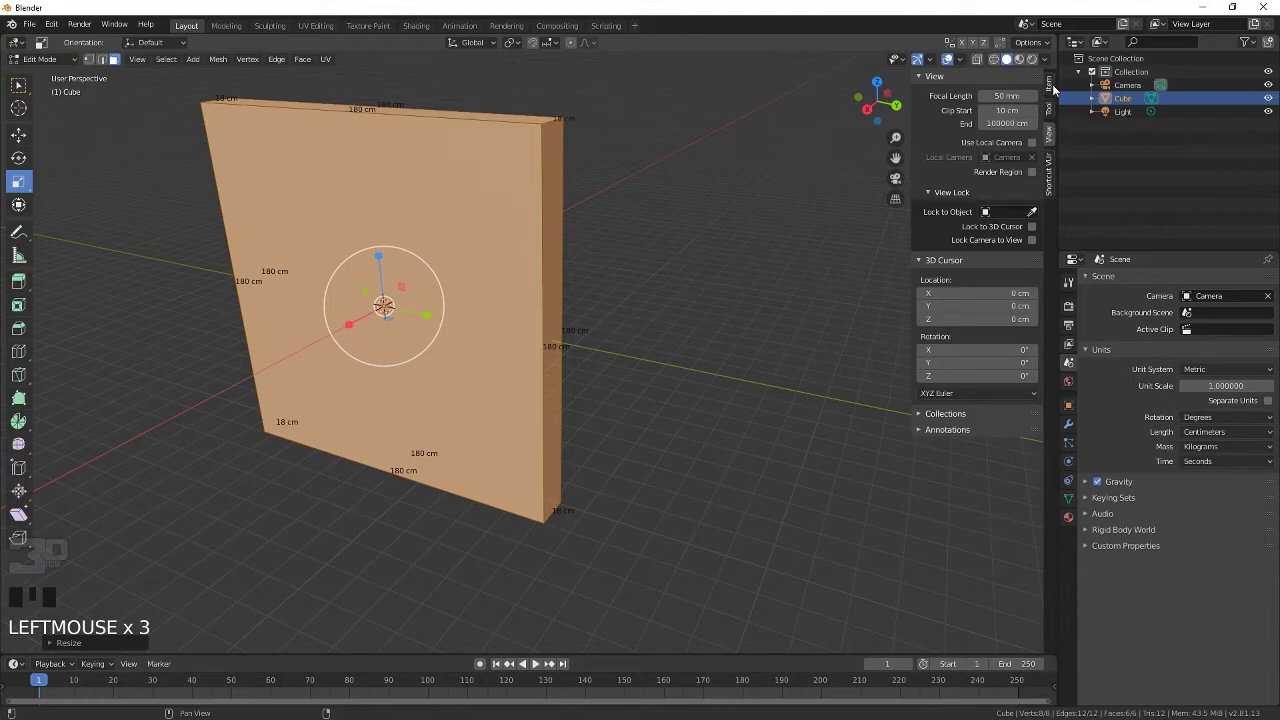
{"action": "left_click", "coordinate": [1050, 86]}
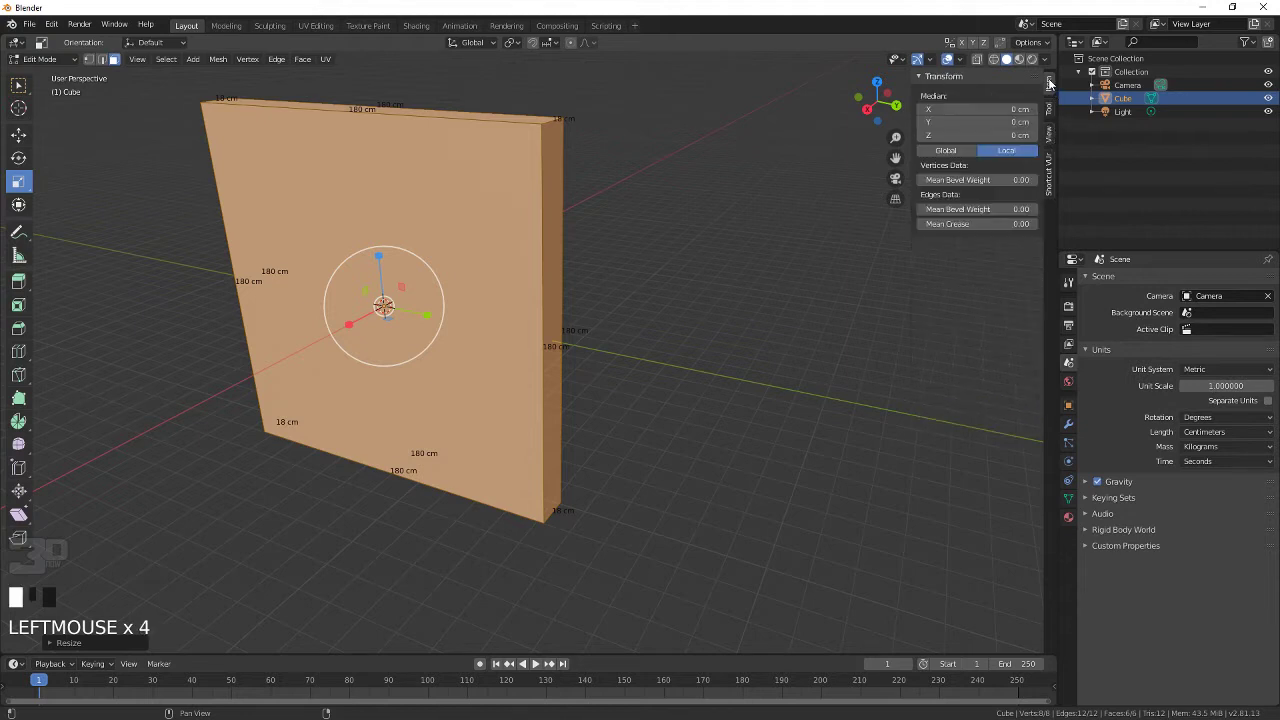
Step: Show the cube's object transform properties and set its median coordinates to display as Global values
{"action": "left_click", "coordinate": [1068, 406]}
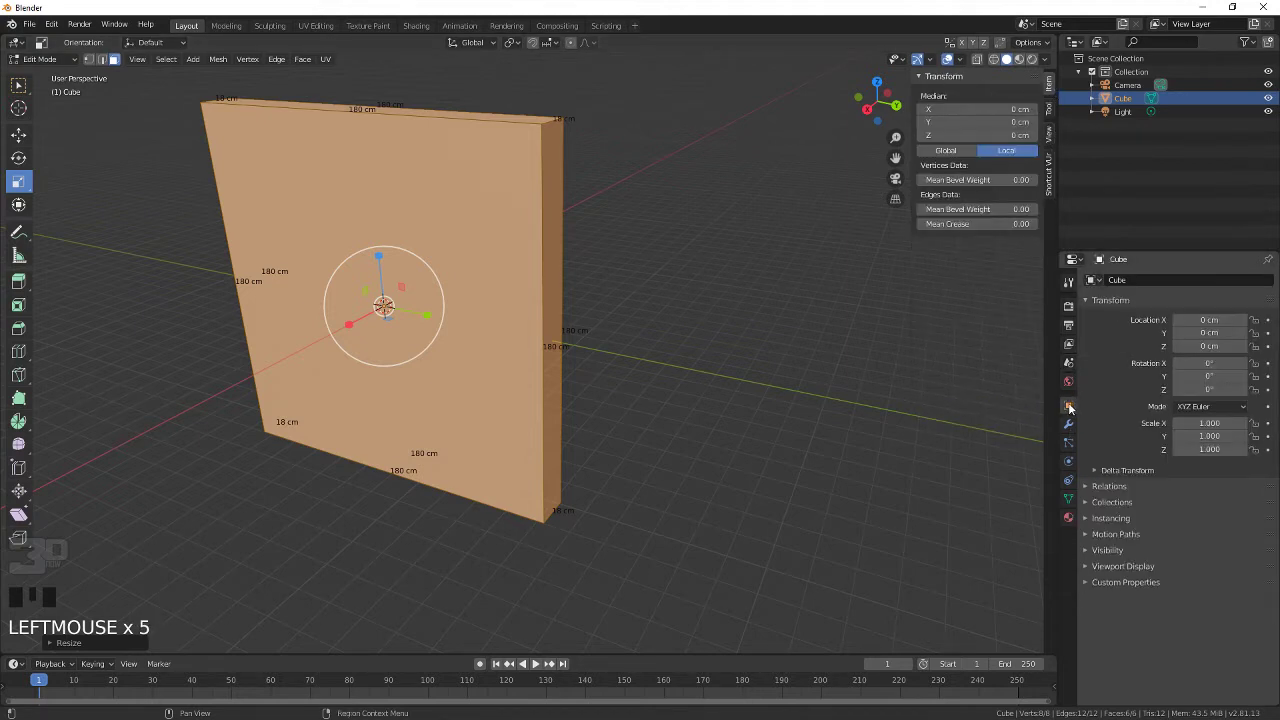
{"action": "left_click", "coordinate": [1051, 112]}
{"action": "left_click", "coordinate": [1052, 94]}
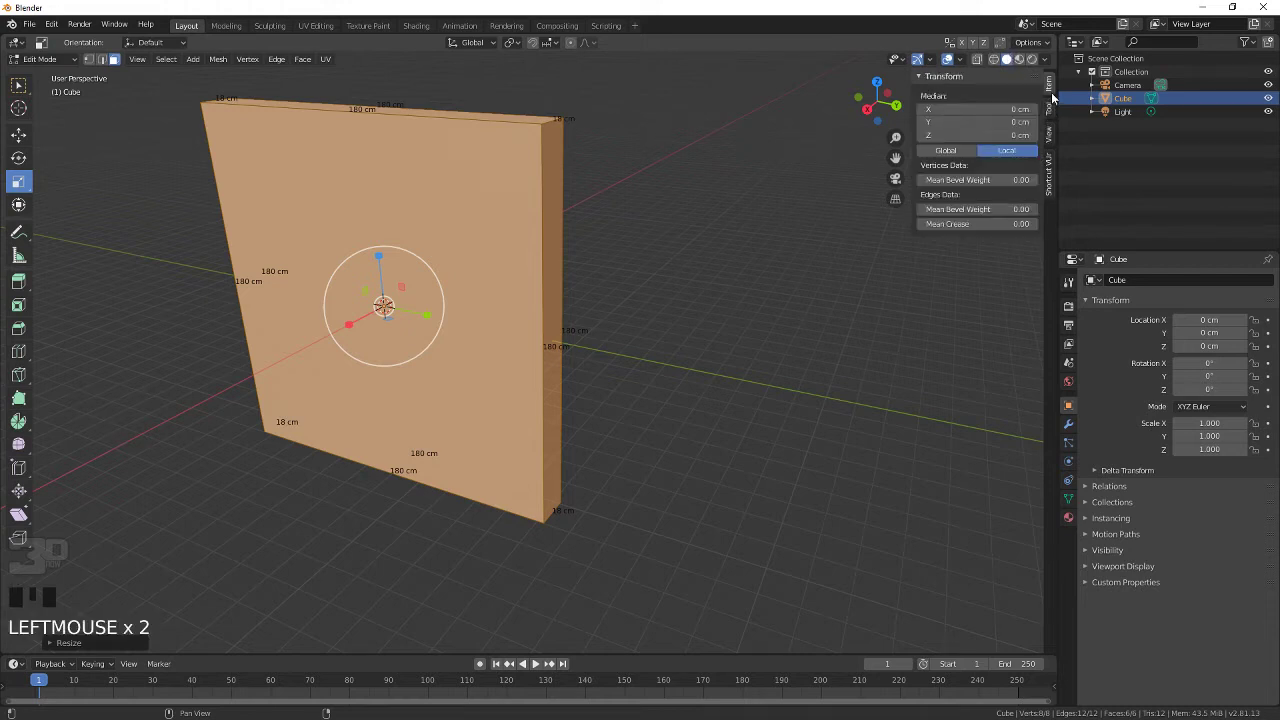
{"action": "left_click", "coordinate": [958, 150]}
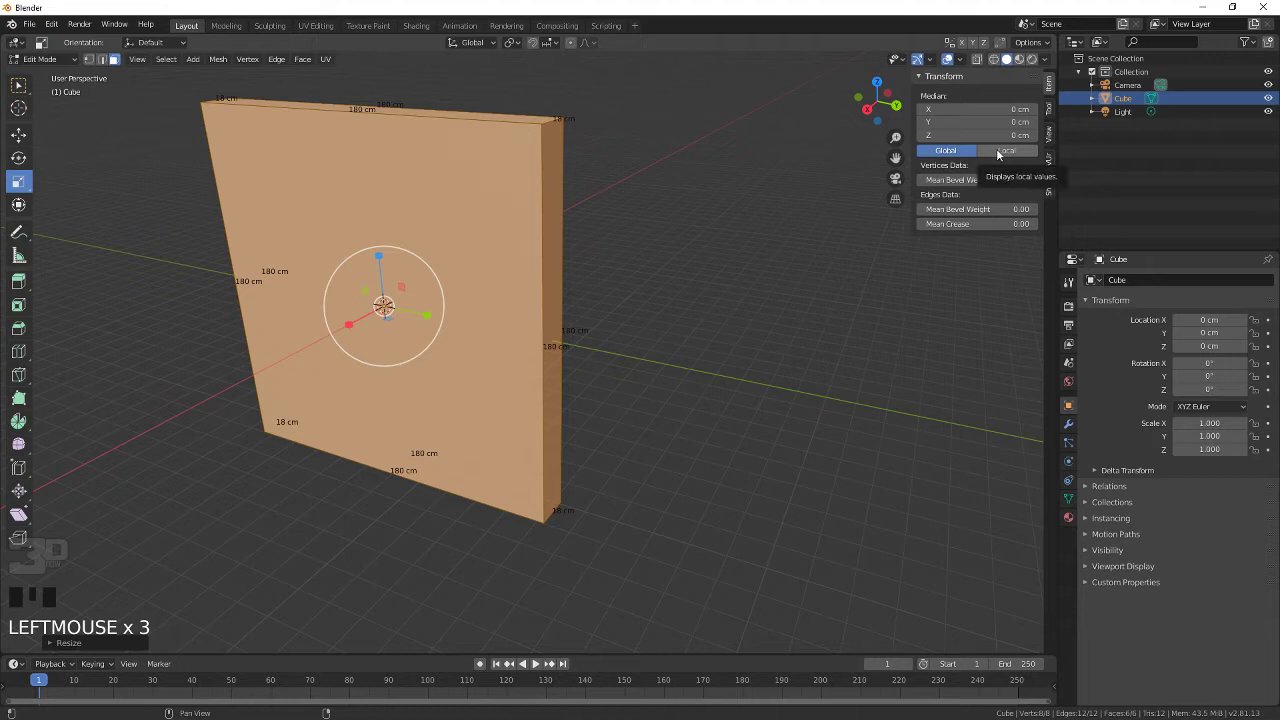
Step: Select only the large front face of the slab on its positive X side
{"action": "left_click", "coordinate": [408, 275]}
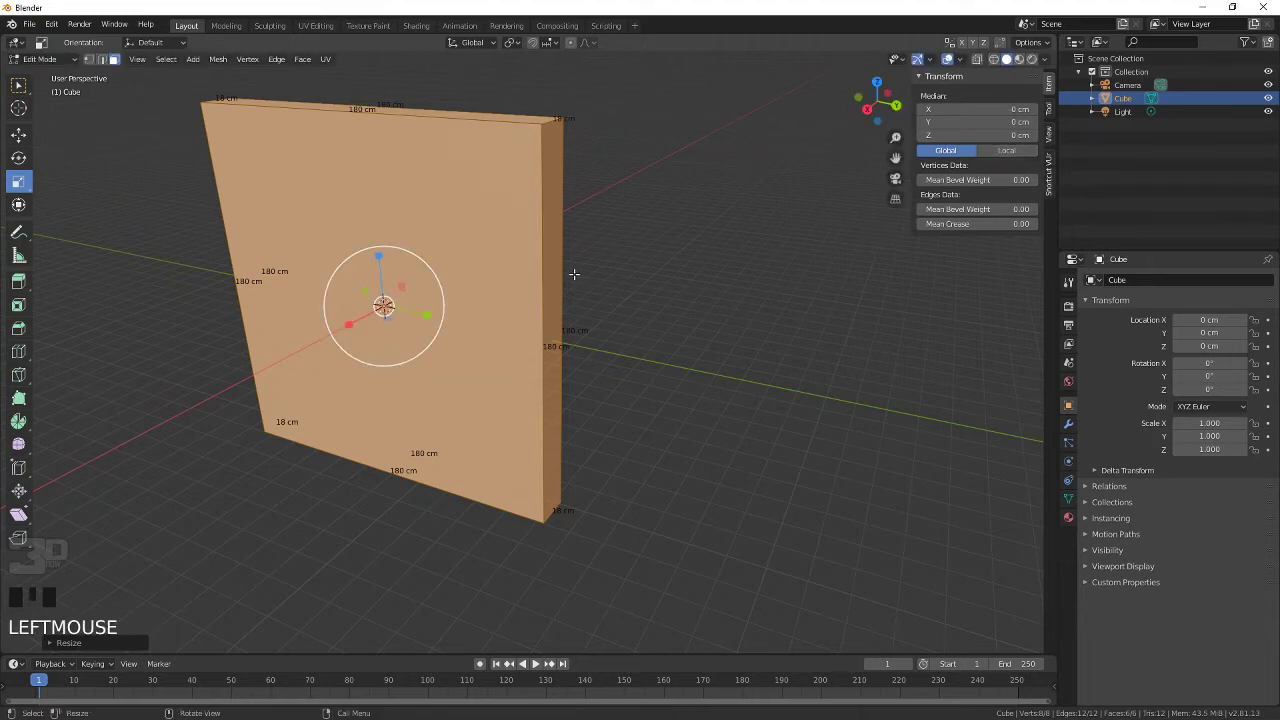
{"action": "left_click", "coordinate": [451, 392]}
{"action": "right_click", "coordinate": [338, 341]}
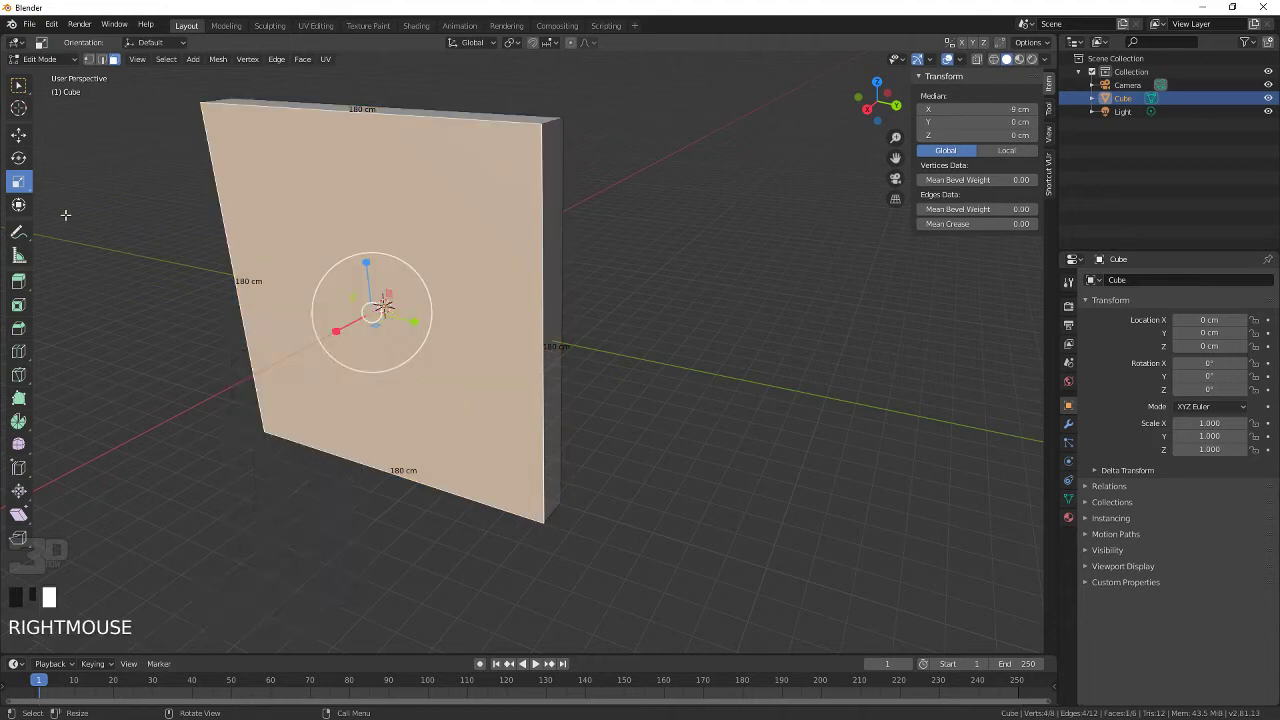
Step: Move the selected front face of the slab along X to 1 cm, making the slab 10 cm thick
{"action": "left_click", "coordinate": [18, 134]}
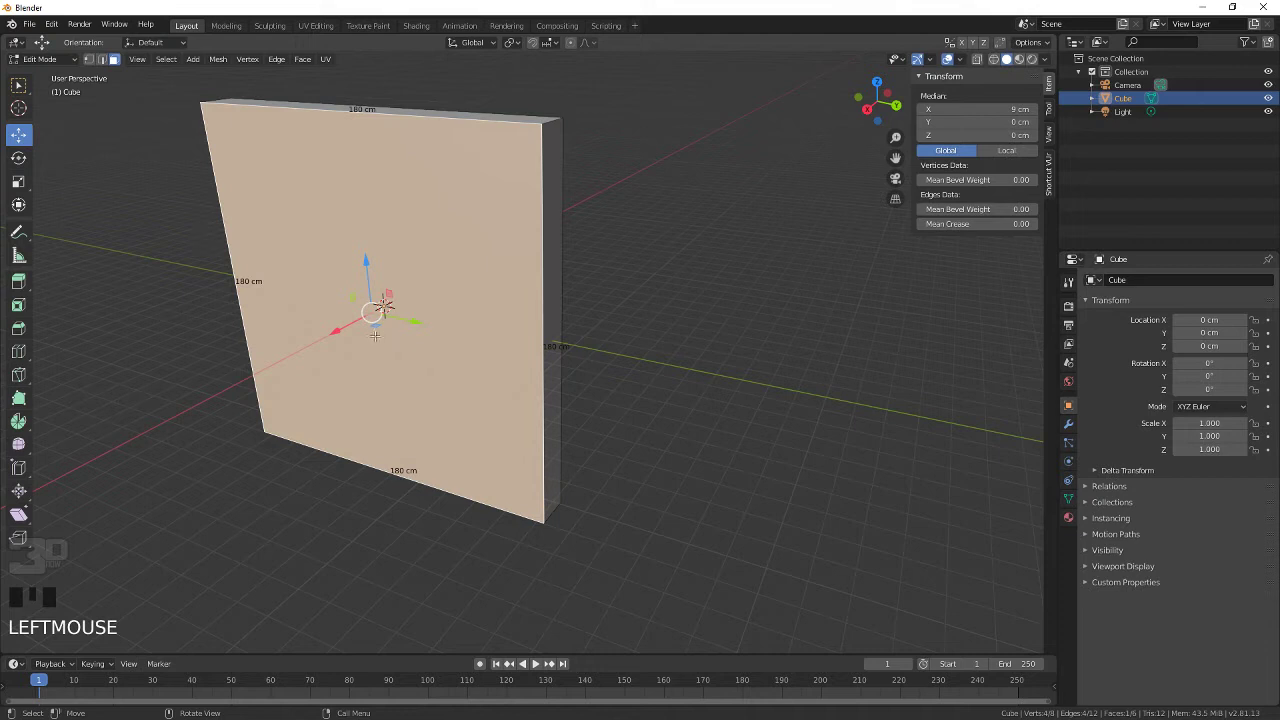
{"action": "left_click_drag", "start_coordinate": [341, 330], "coordinate": [357, 328]}
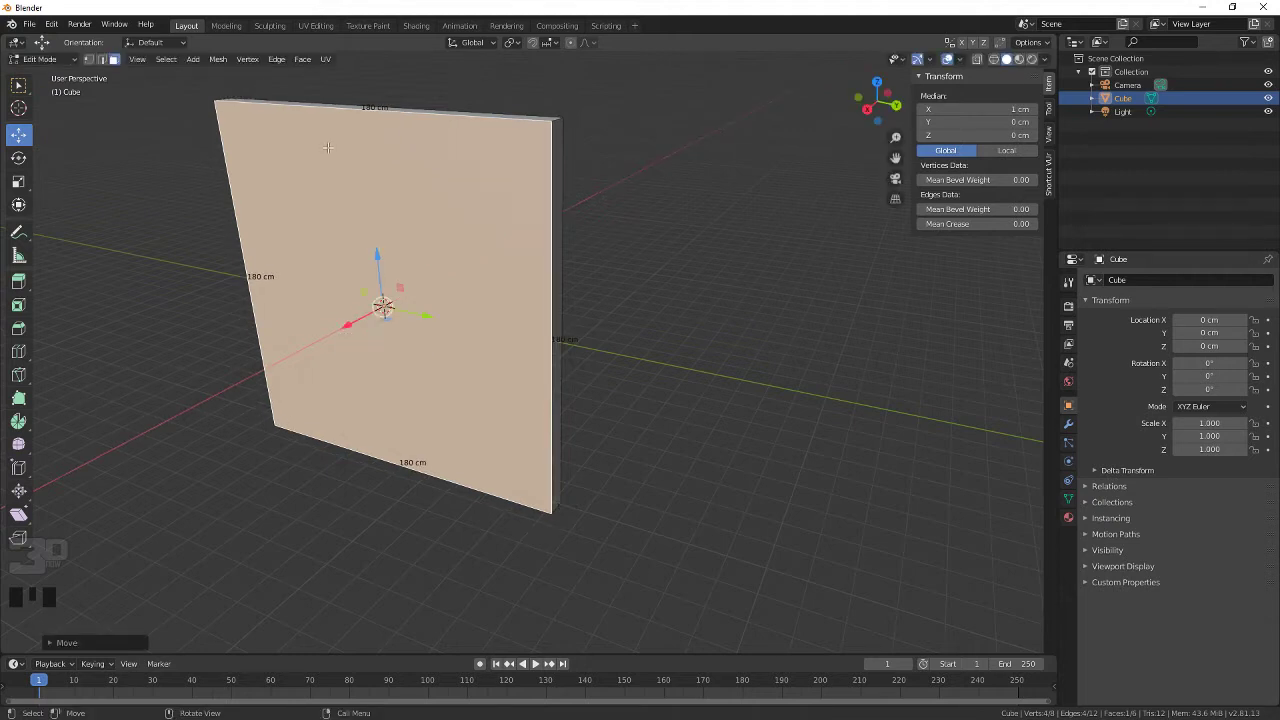
Step: Lower the slab's top face along Z to 1 cm and raise its bottom face to Z -2 cm
{"action": "left_click", "coordinate": [407, 110]}
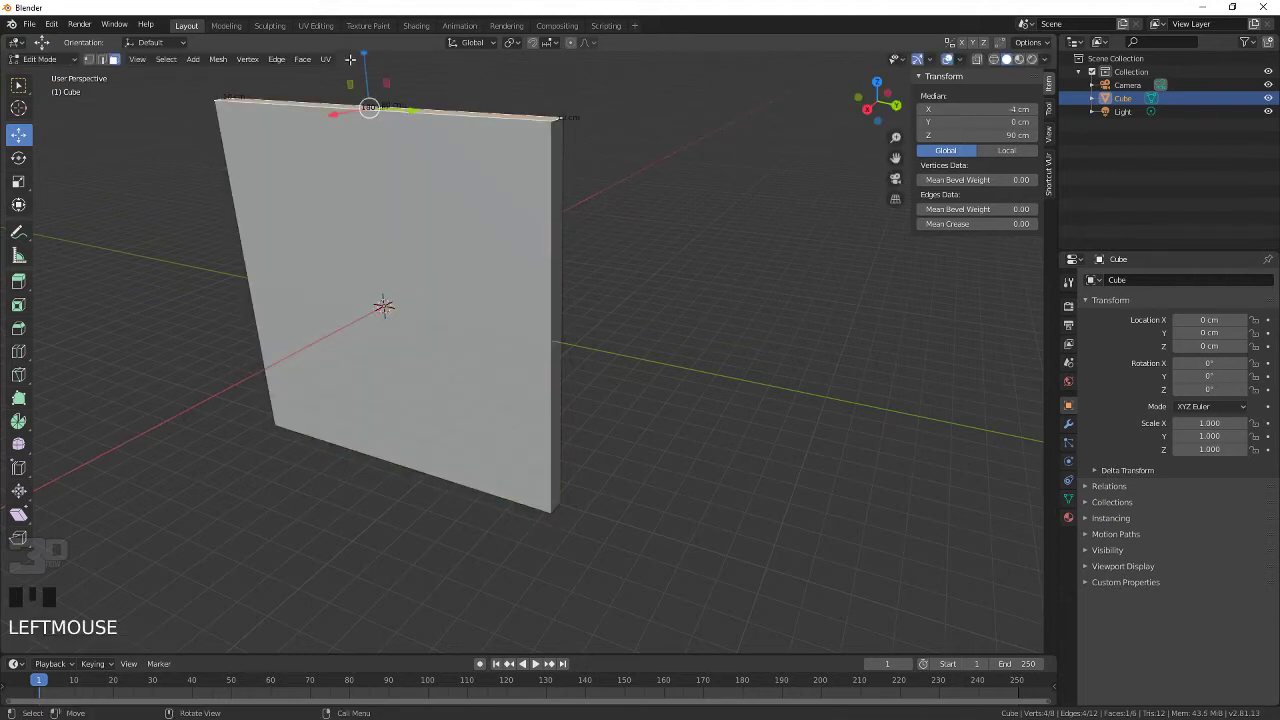
{"action": "left_click_drag", "start_coordinate": [366, 72], "coordinate": [421, 257]}
{"action": "middle_click_drag", "start_coordinate": [403, 475], "coordinate": [400, 449]}
{"action": "left_click", "coordinate": [410, 388]}
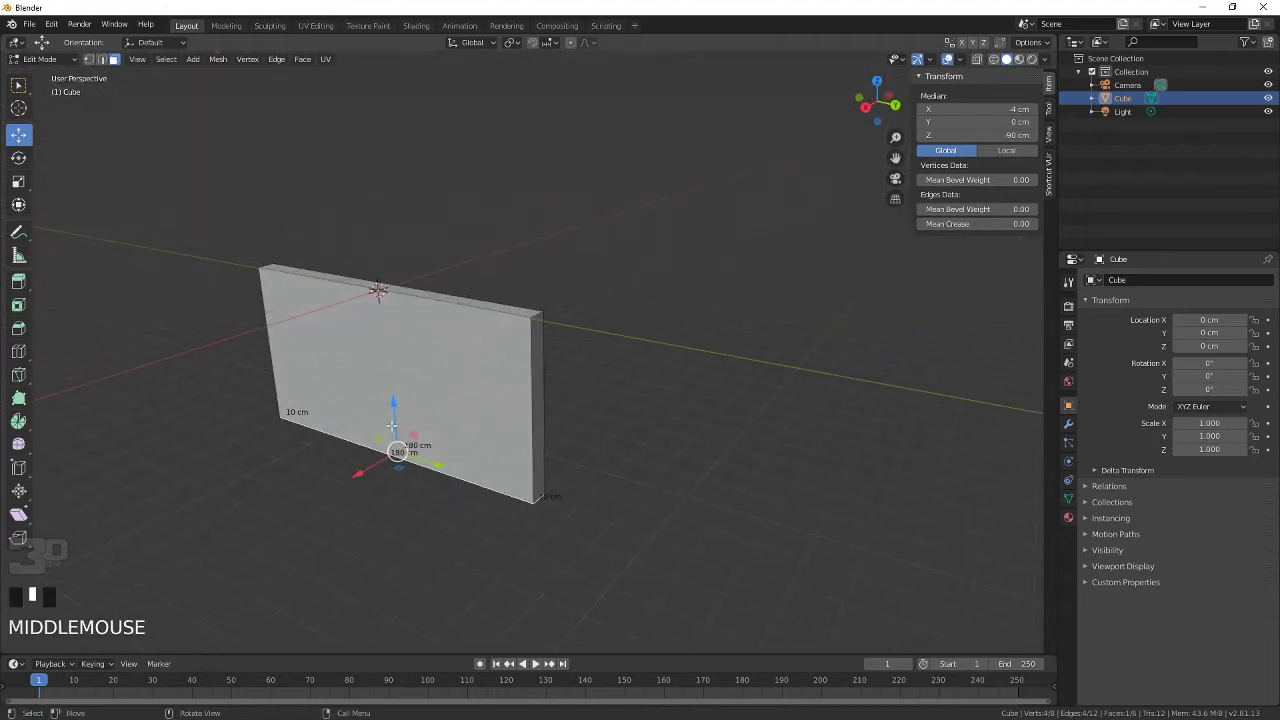
{"action": "left_click_drag", "start_coordinate": [400, 420], "coordinate": [390, 256], "text": "ctrl"}
Step: Select the beam's end face on the positive Y side and examine its edge lengths up close
{"action": "scroll", "coordinate": [521, 296], "scroll_direction": "up", "scroll_amount": 4}
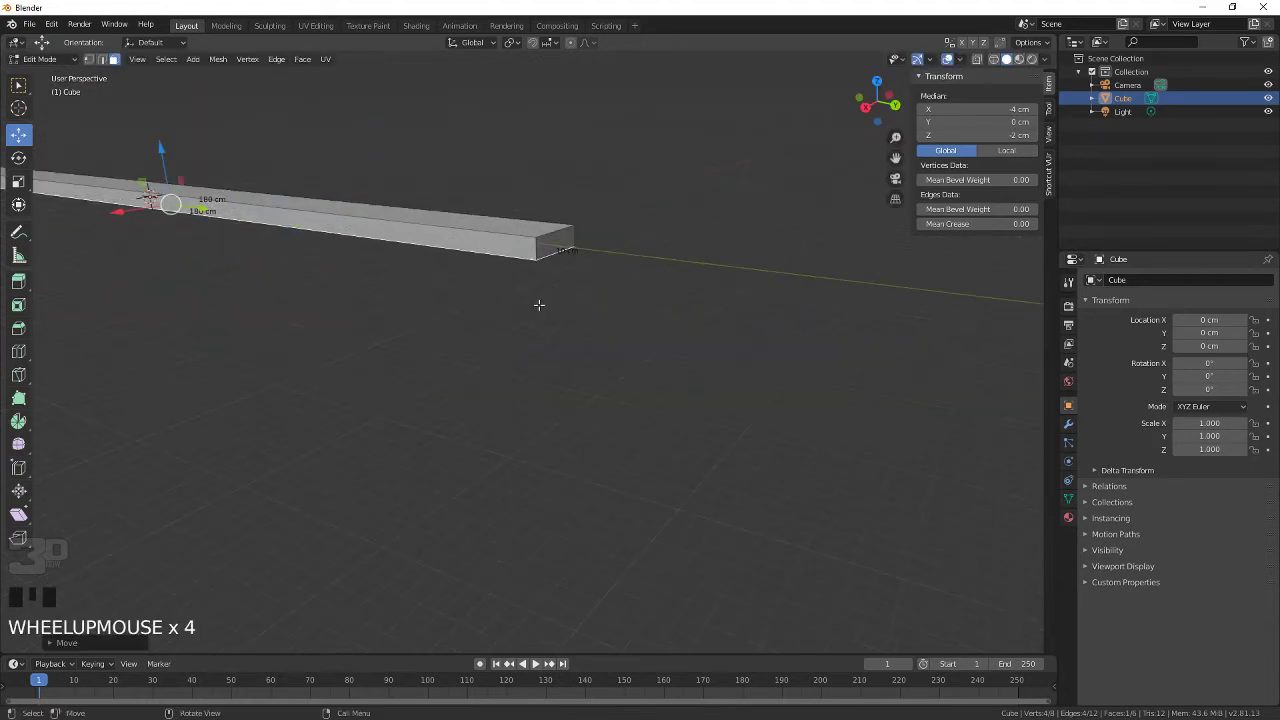
{"action": "middle_click_drag", "start_coordinate": [514, 287], "coordinate": [506, 394], "text": "shift"}
{"action": "scroll", "coordinate": [506, 394], "scroll_direction": "up", "scroll_amount": 3}
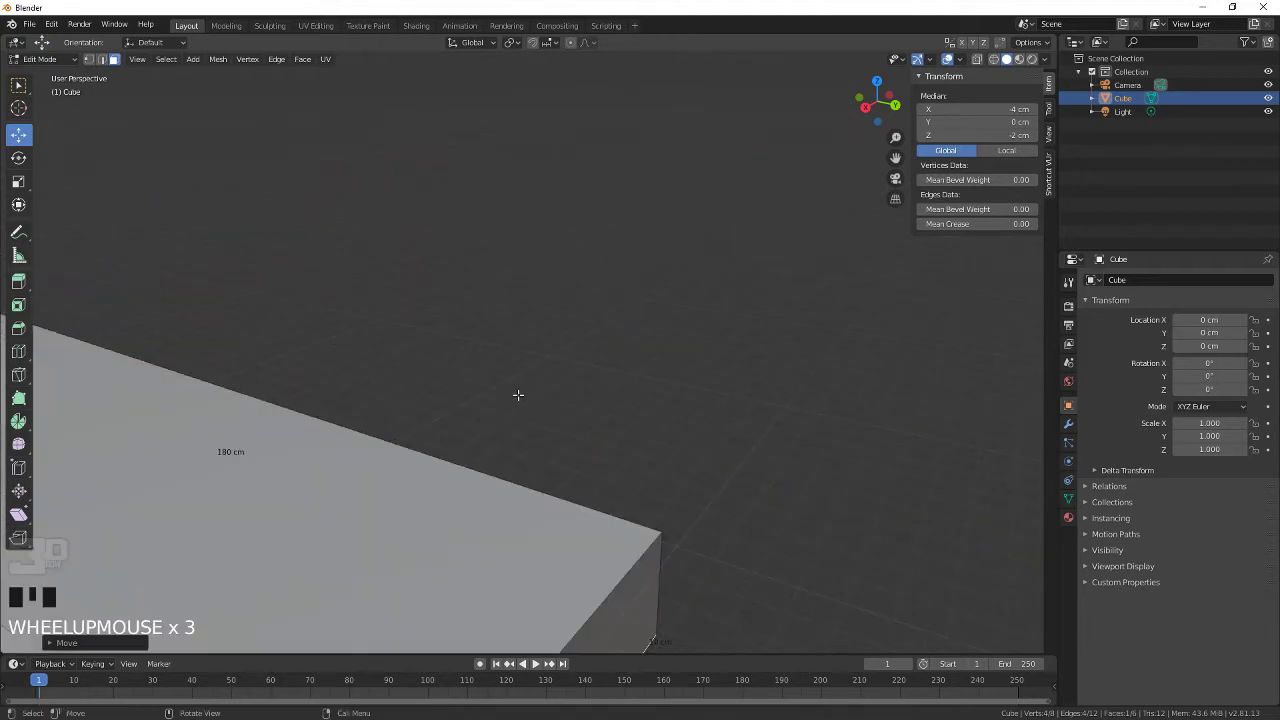
{"action": "scroll", "coordinate": [502, 395], "scroll_direction": "down", "scroll_amount": 1}
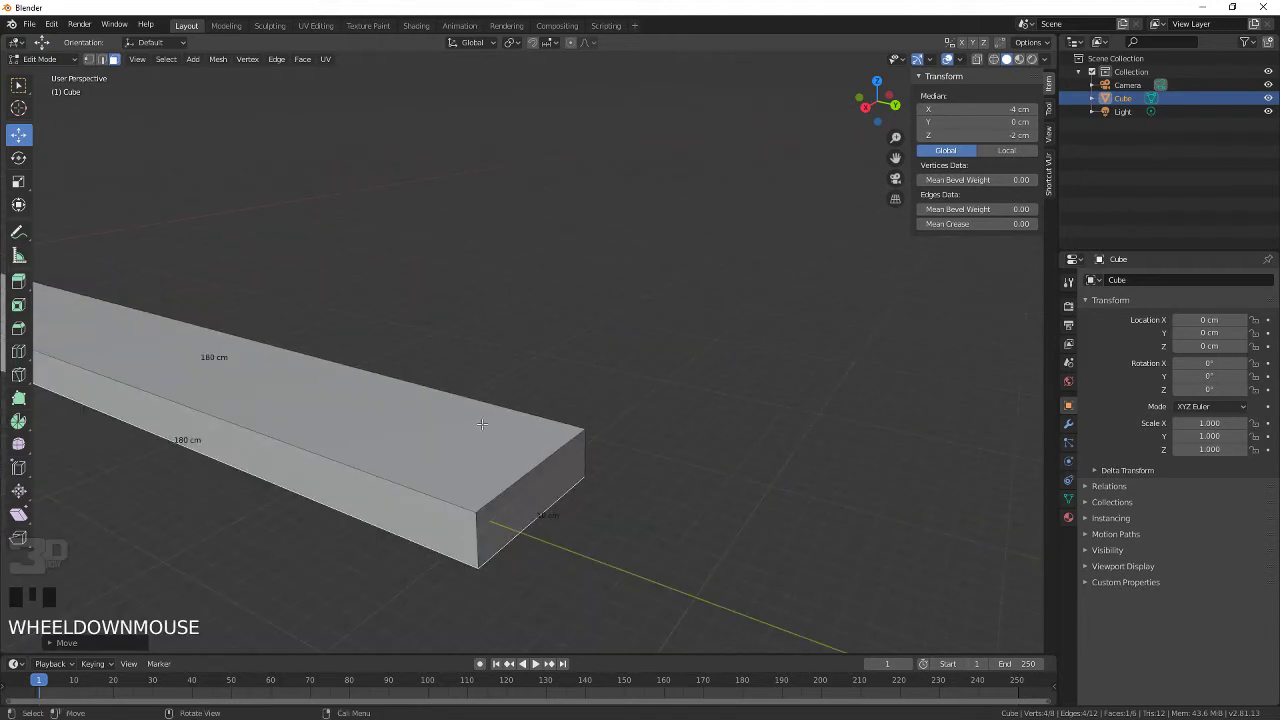
{"action": "scroll", "coordinate": [482, 424], "scroll_direction": "down", "scroll_amount": 1}
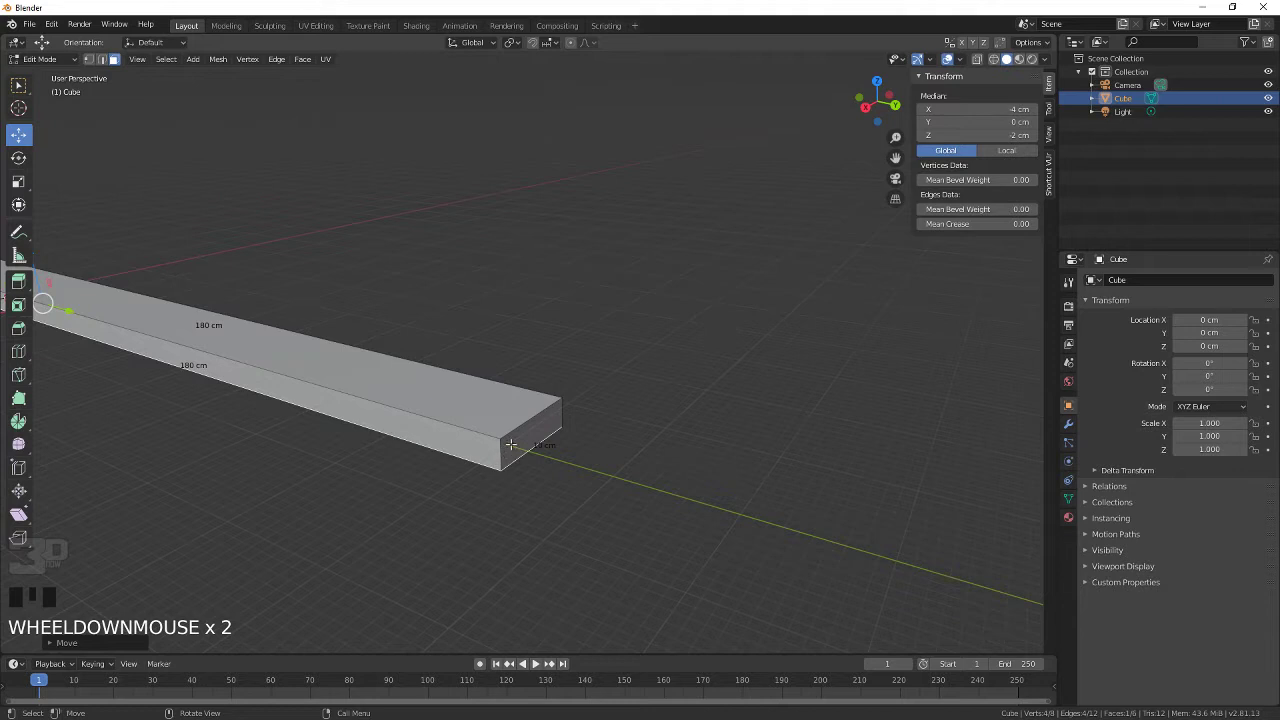
{"action": "left_click", "coordinate": [511, 444]}
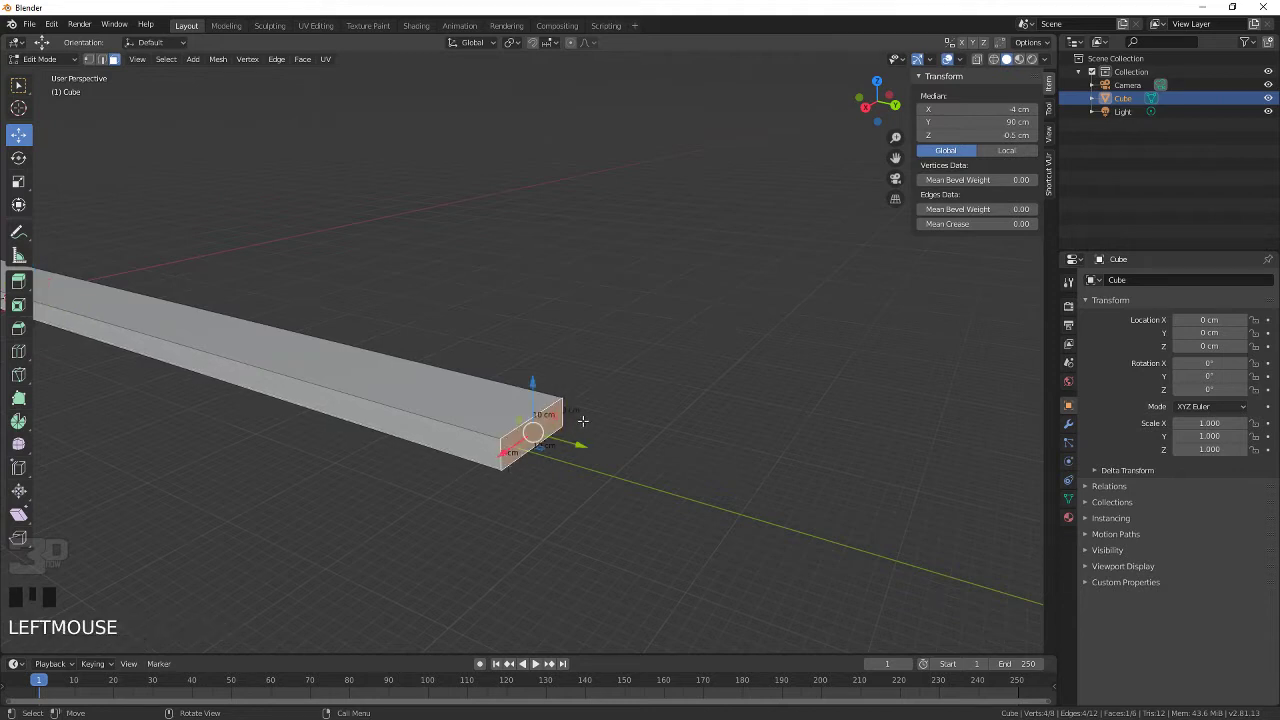
{"action": "scroll", "coordinate": [582, 431], "scroll_direction": "up", "scroll_amount": 1}
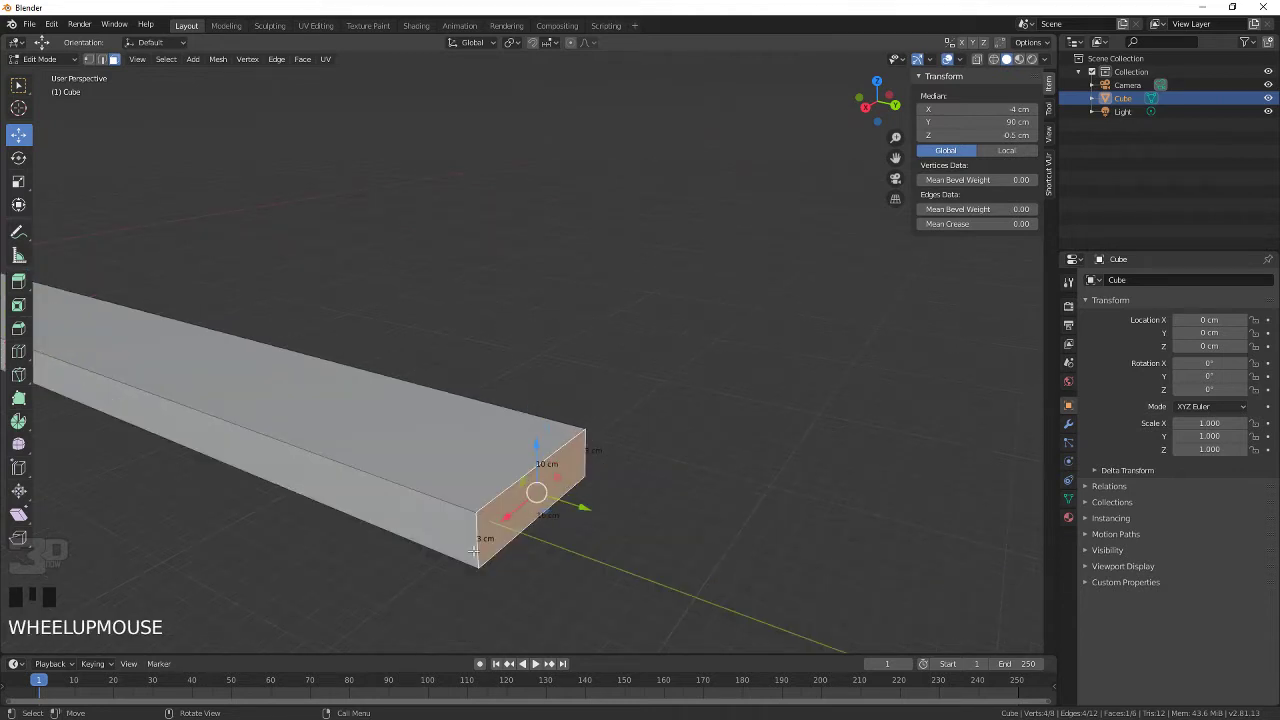
{"action": "scroll", "coordinate": [421, 489], "scroll_direction": "down", "scroll_amount": 1}
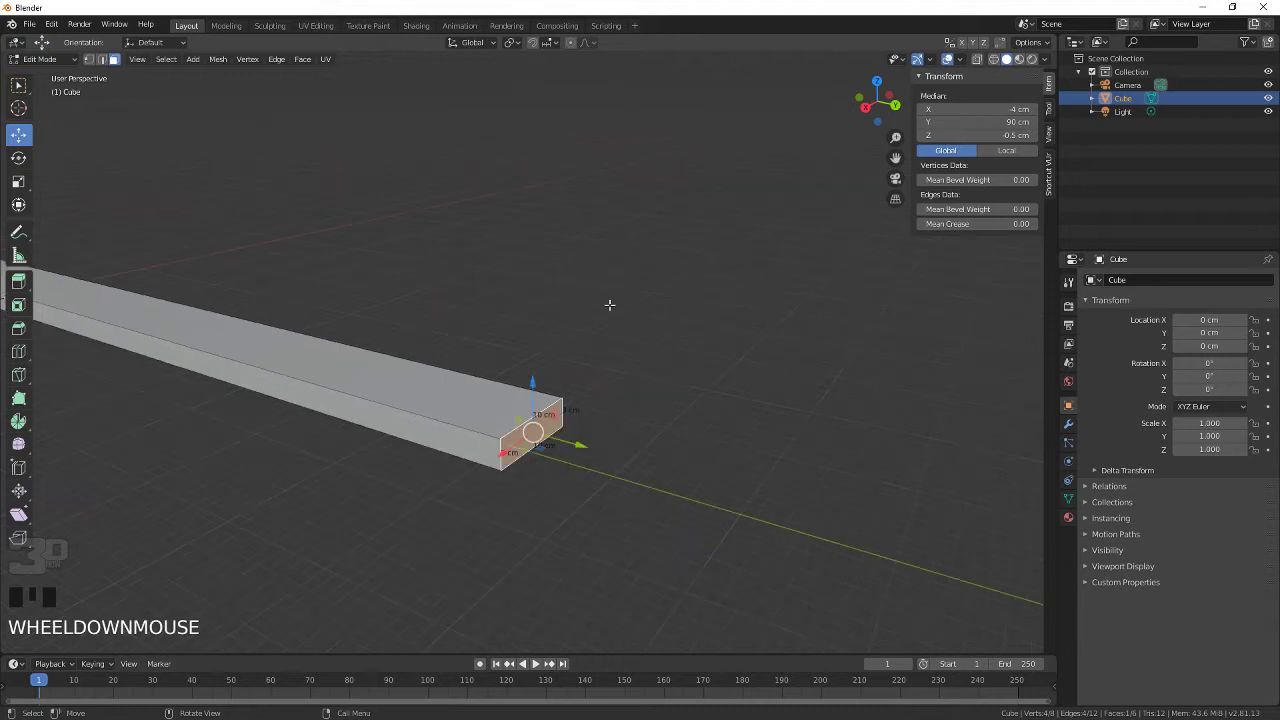
Step: Turn on X-ray, select the beam's bottom face and raise it along Z to about -1 cm for a 2 cm thickness
{"action": "key", "text": "alt+z"}
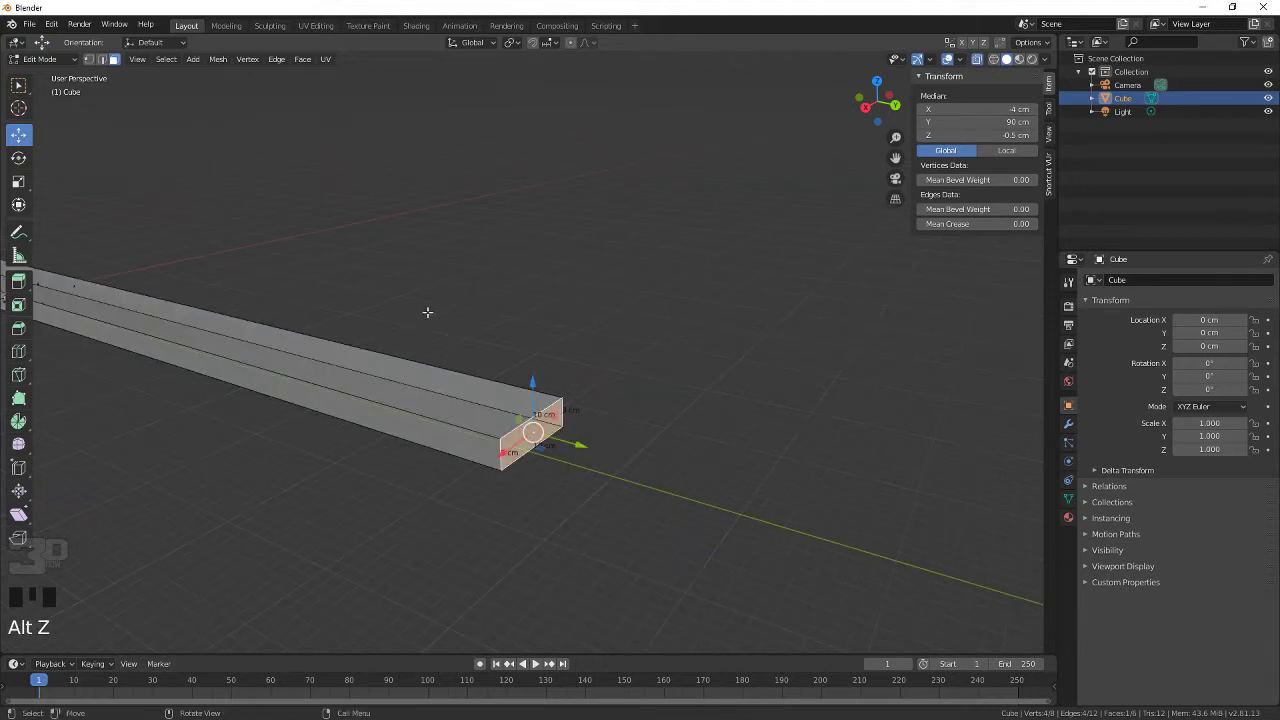
{"action": "middle_click_drag", "start_coordinate": [333, 325], "coordinate": [249, 379], "text": "shift"}
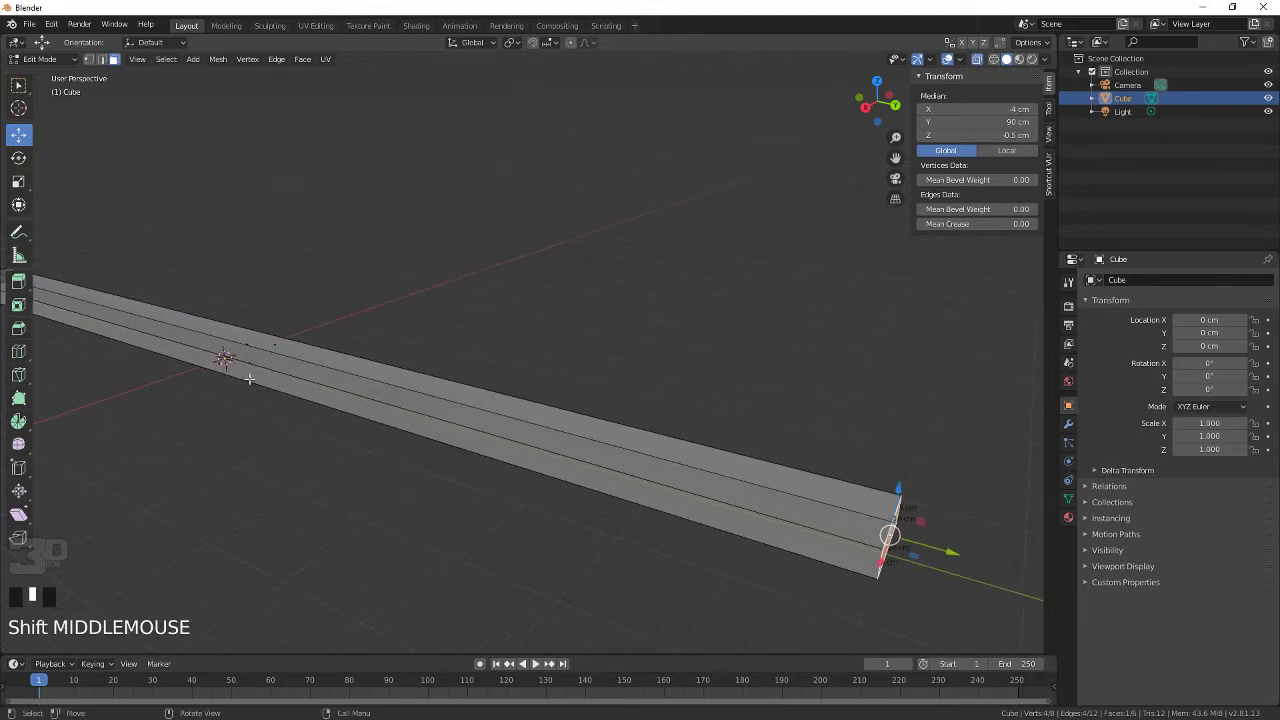
{"action": "left_click", "coordinate": [247, 365]}
{"action": "double_click", "coordinate": [255, 362]}
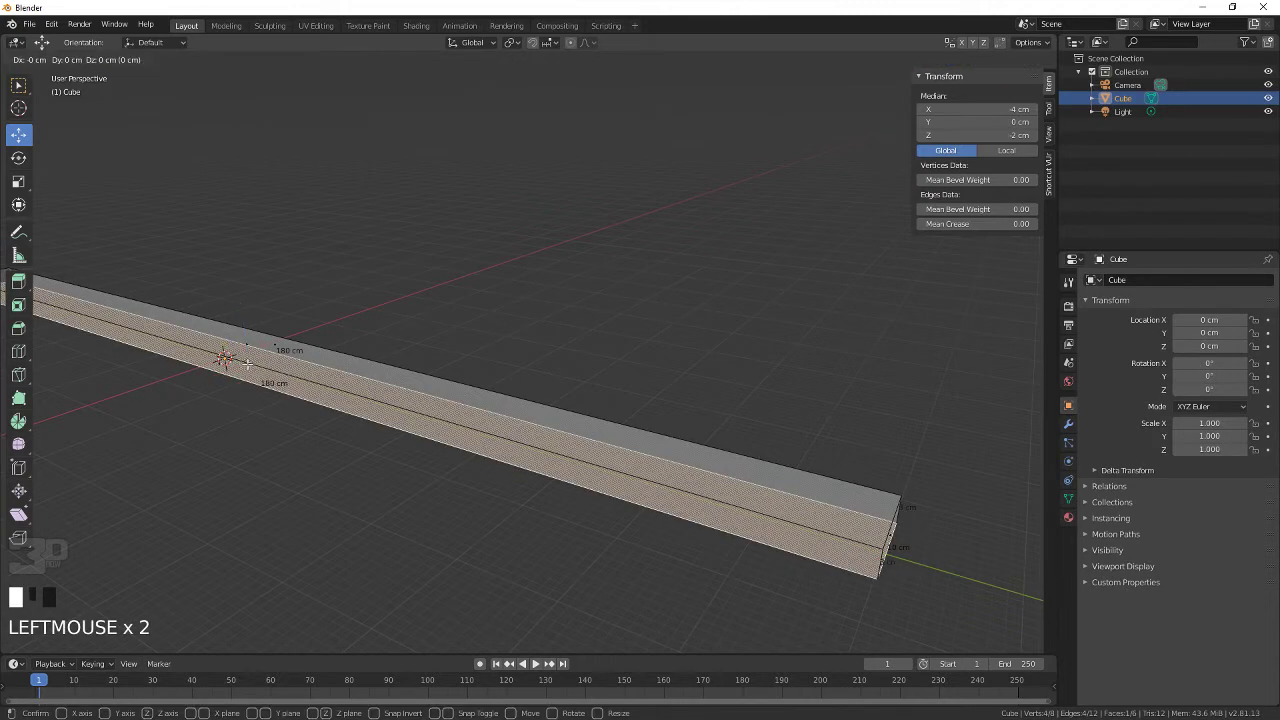
{"action": "mouse_move", "coordinate": [366, 357]}
{"action": "middle_mouse_down"}
{"action": "mouse_move", "coordinate": [349, 391]}
{"action": "mouse_move", "coordinate": [360, 360]}
{"action": "mouse_move", "coordinate": [389, 354]}
{"action": "mouse_move", "coordinate": [377, 345]}
{"action": "middle_mouse_up"}
{"action": "left_click", "coordinate": [362, 360]}
{"action": "double_click", "coordinate": [243, 387]}
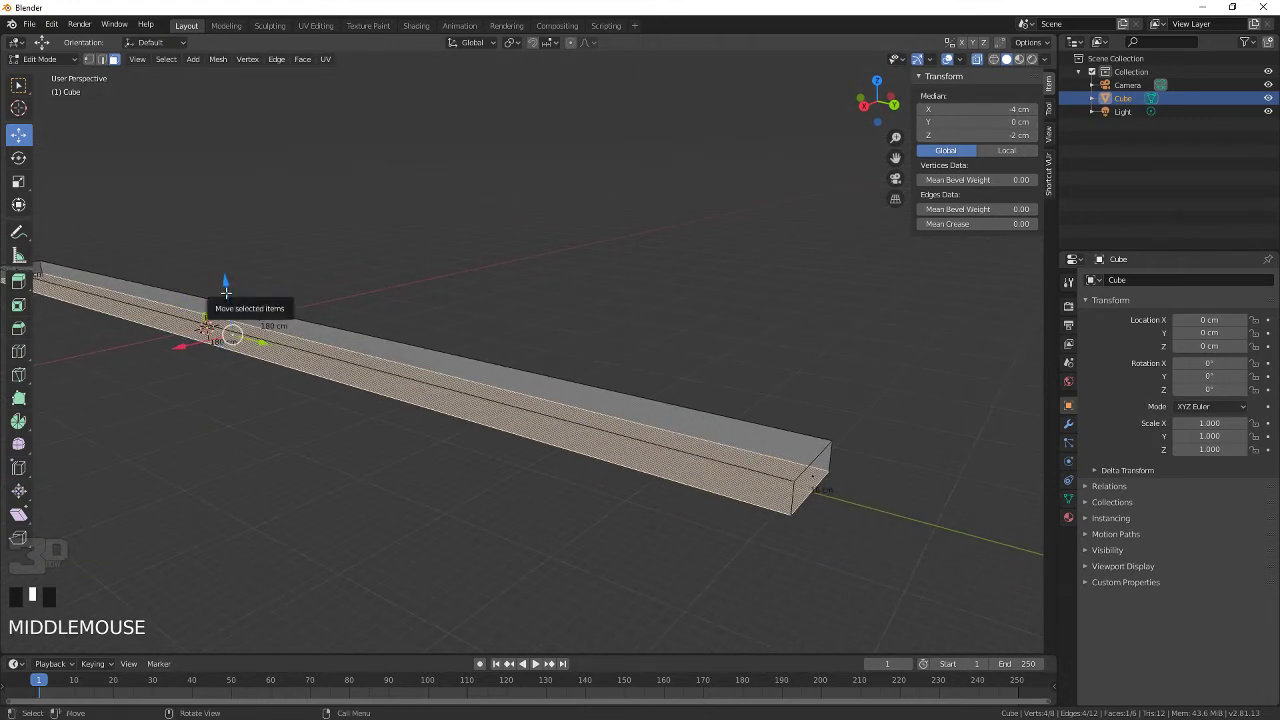
{"action": "left_click_drag", "start_coordinate": [224, 298], "coordinate": [264, 293]}
{"action": "middle_click_drag", "start_coordinate": [264, 293], "coordinate": [444, 323]}
{"action": "scroll", "coordinate": [434, 309], "scroll_direction": "down", "scroll_amount": 3}
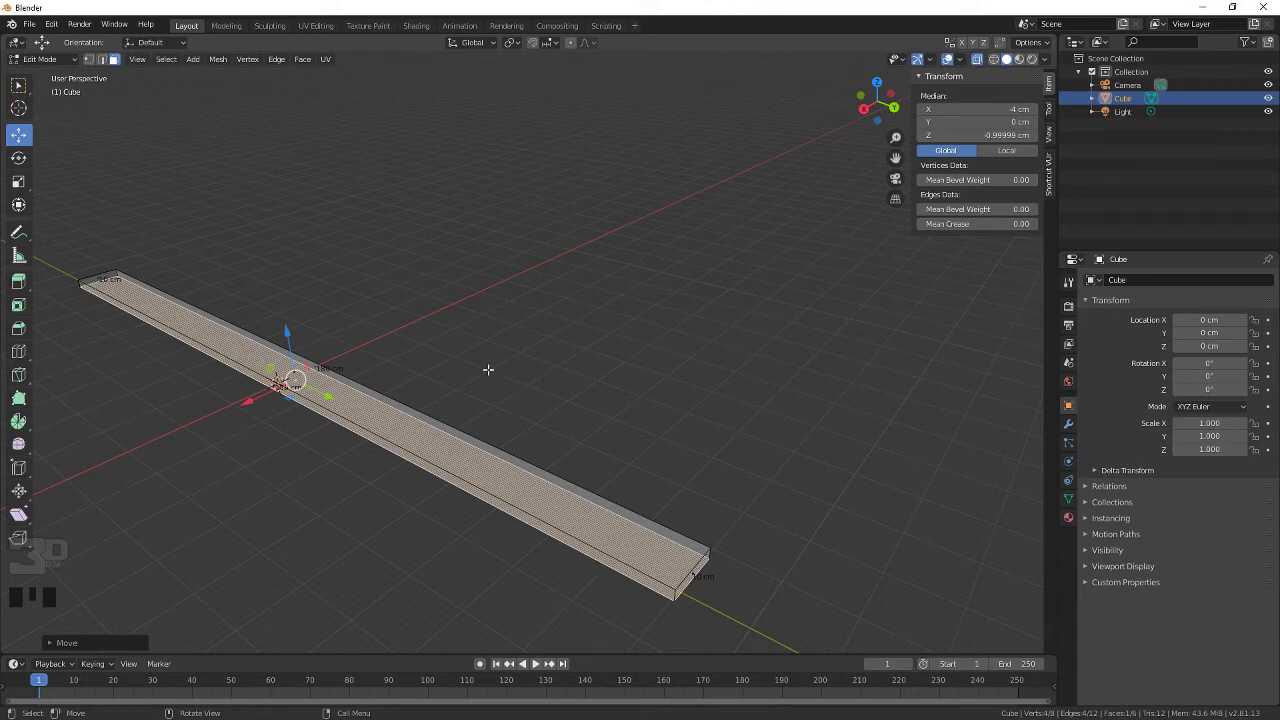
Step: Return to Object Mode and set the board's origin to its Center of Mass (Volume)
{"action": "key", "text": "Tab"}
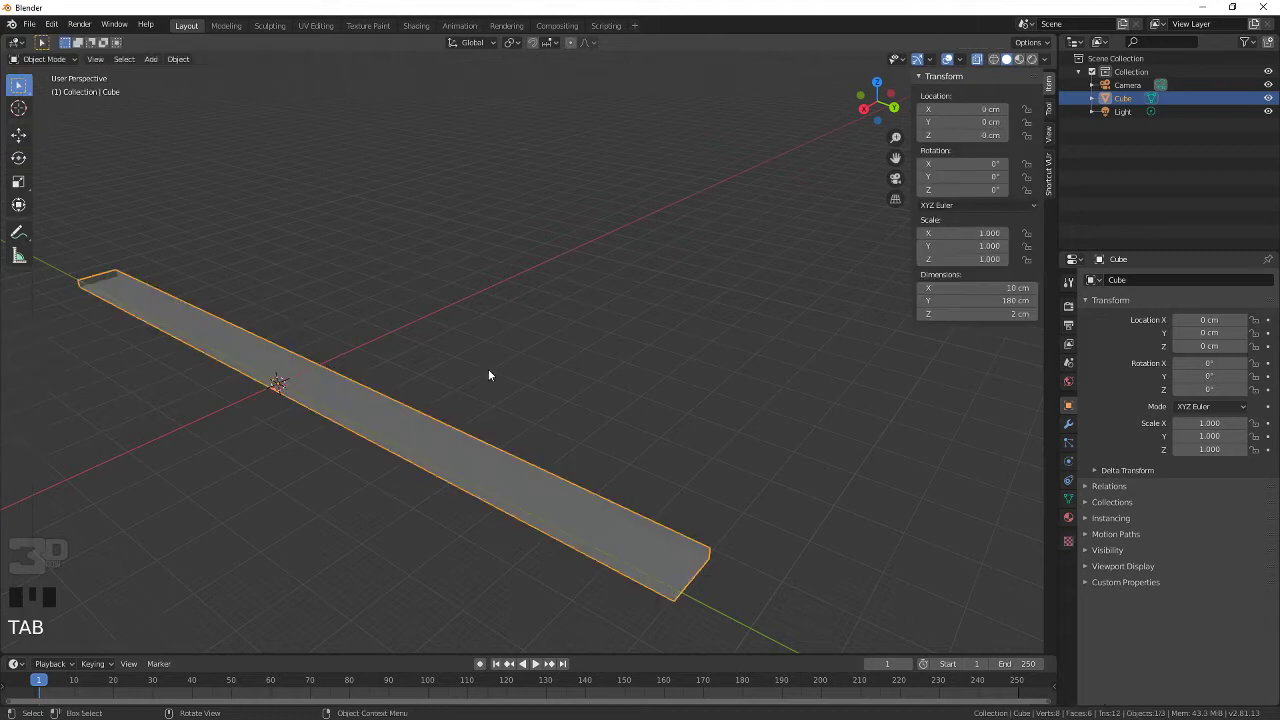
{"action": "mouse_move", "coordinate": [489, 373]}
{"action": "middle_mouse_down"}
{"action": "mouse_move", "coordinate": [457, 337]}
{"action": "mouse_move", "coordinate": [437, 329]}
{"action": "mouse_move", "coordinate": [425, 347]}
{"action": "mouse_move", "coordinate": [480, 363]}
{"action": "mouse_move", "coordinate": [486, 385]}
{"action": "mouse_move", "coordinate": [466, 397]}
{"action": "mouse_move", "coordinate": [457, 386]}
{"action": "mouse_move", "coordinate": [477, 371]}
{"action": "mouse_move", "coordinate": [489, 380]}
{"action": "mouse_move", "coordinate": [482, 370]}
{"action": "middle_mouse_up"}
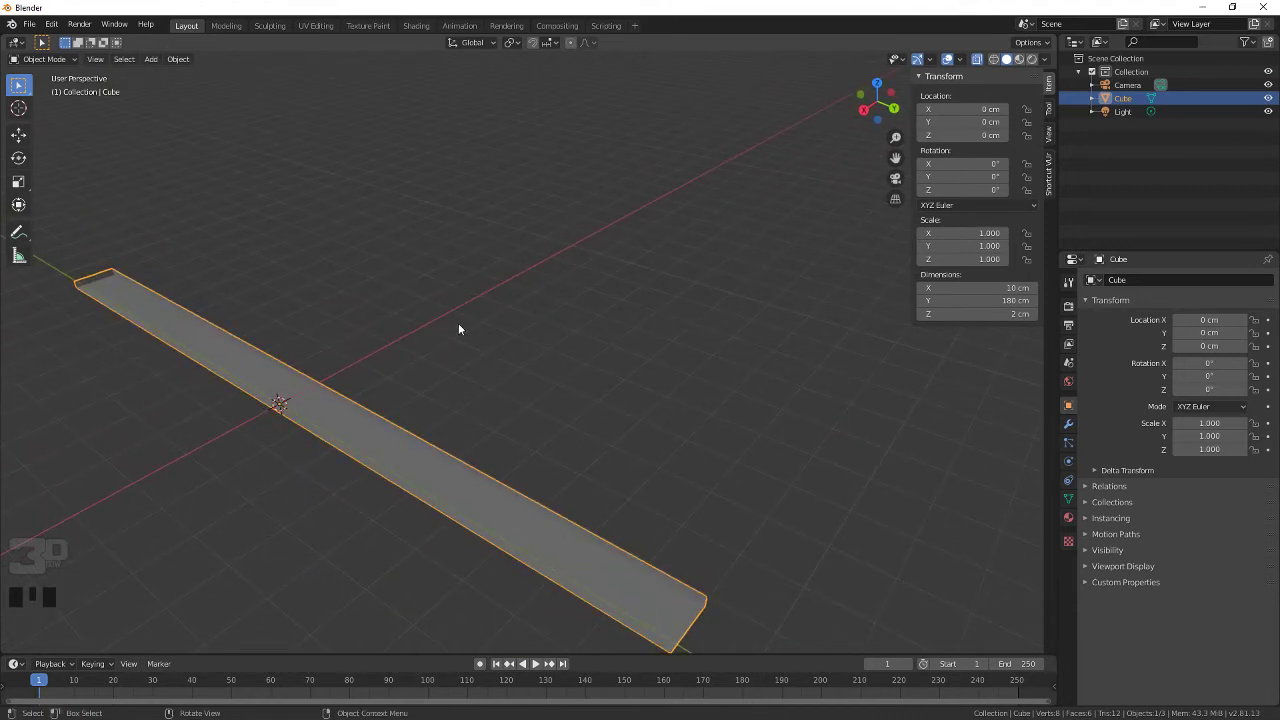
{"action": "left_click", "coordinate": [177, 60]}
{"action": "mouse_move", "coordinate": [206, 87]}
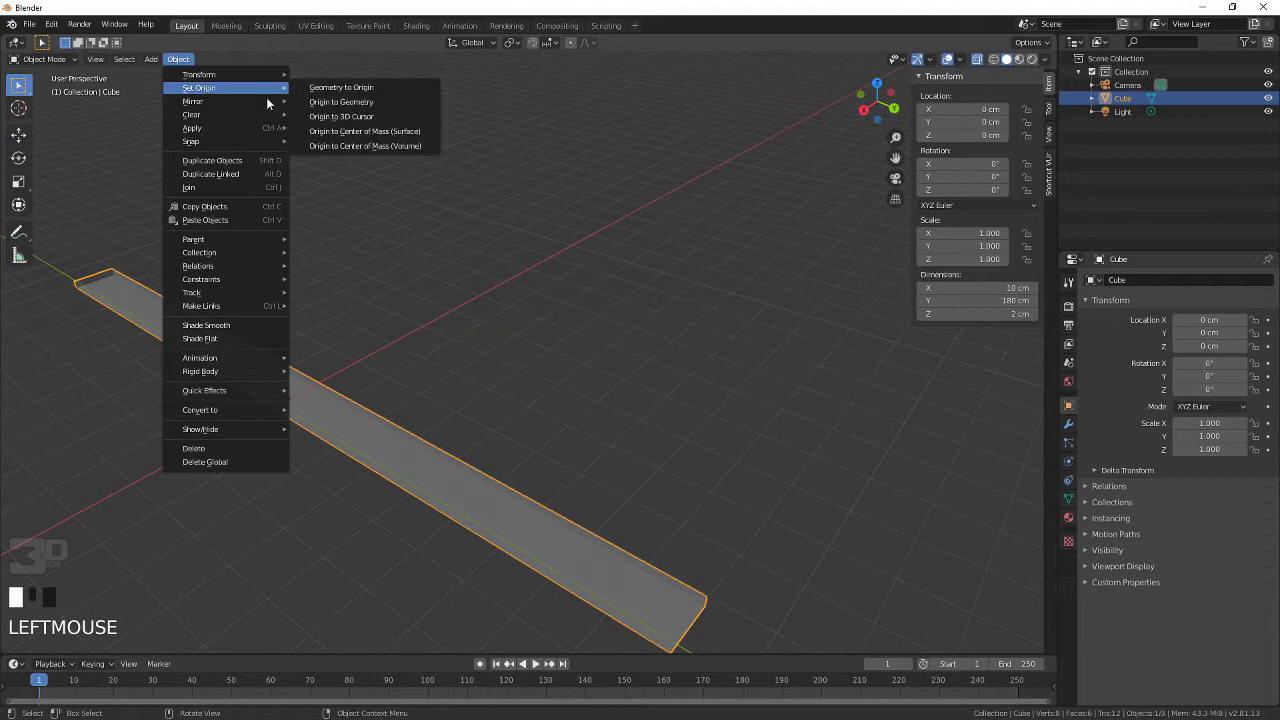
{"action": "left_click", "coordinate": [360, 148]}
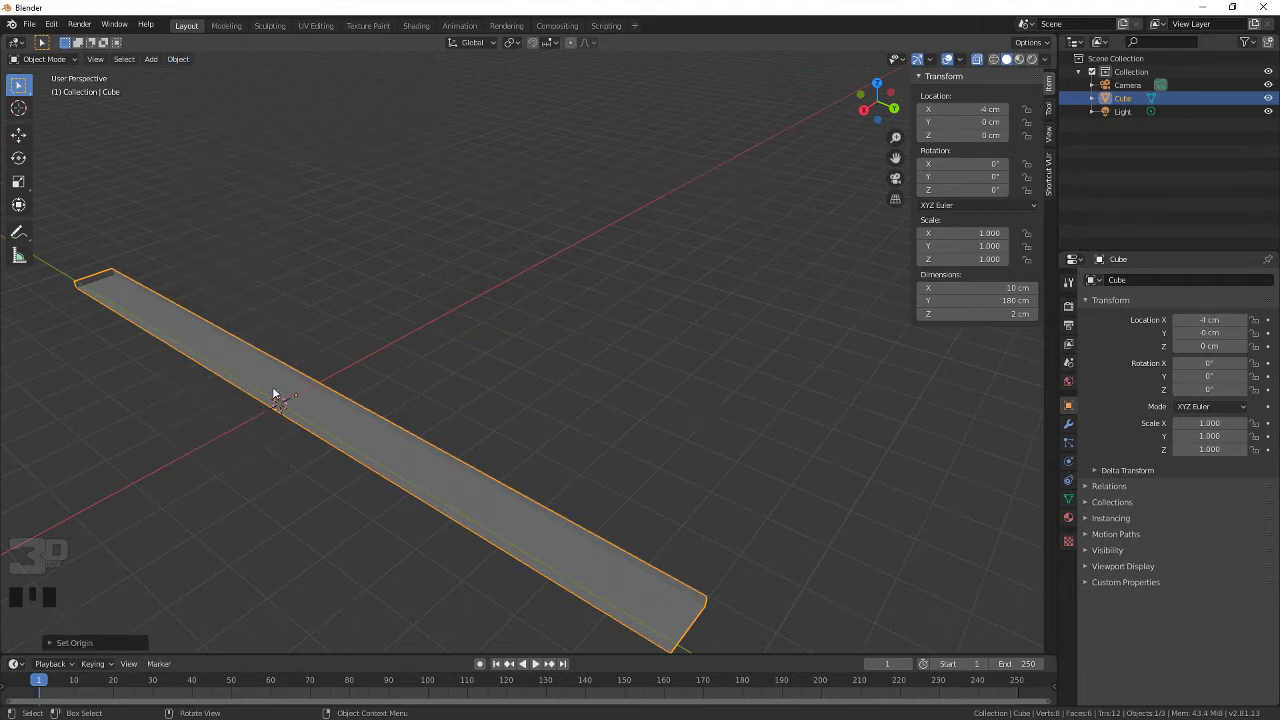
Step: Snap the board to the 3D cursor at the world origin
{"action": "left_click", "coordinate": [173, 61]}
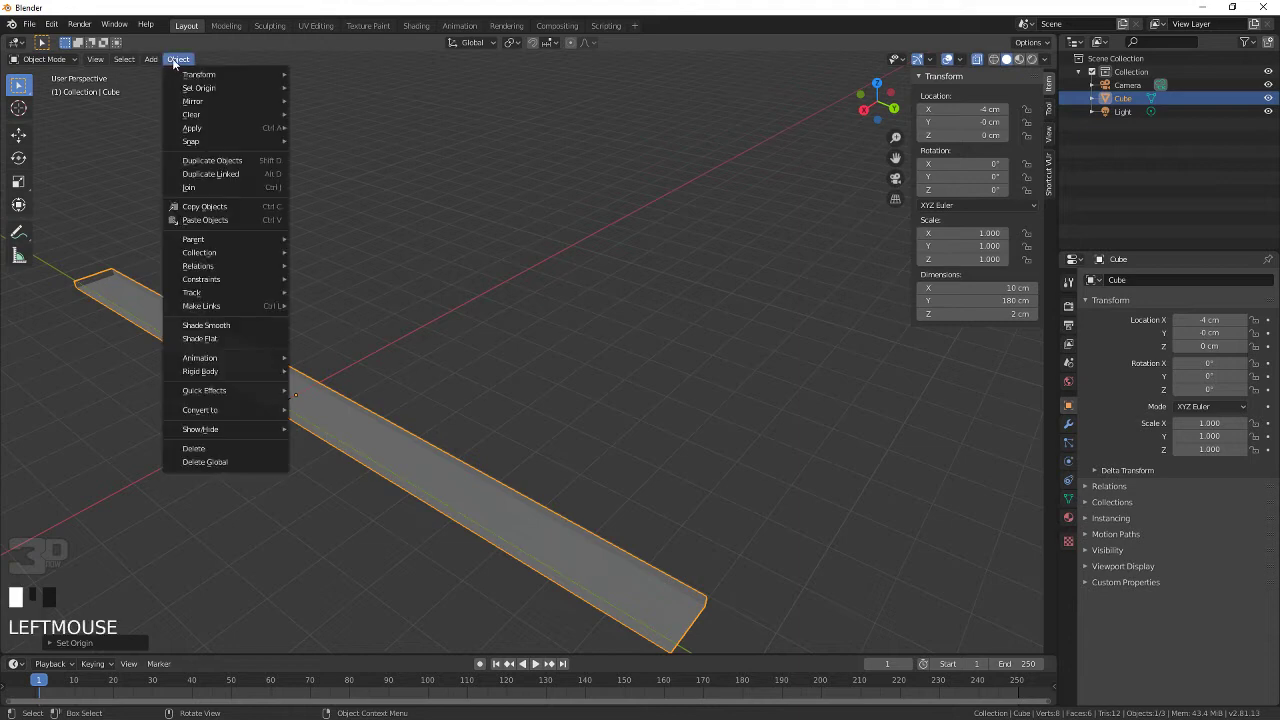
{"action": "mouse_move", "coordinate": [208, 143]}
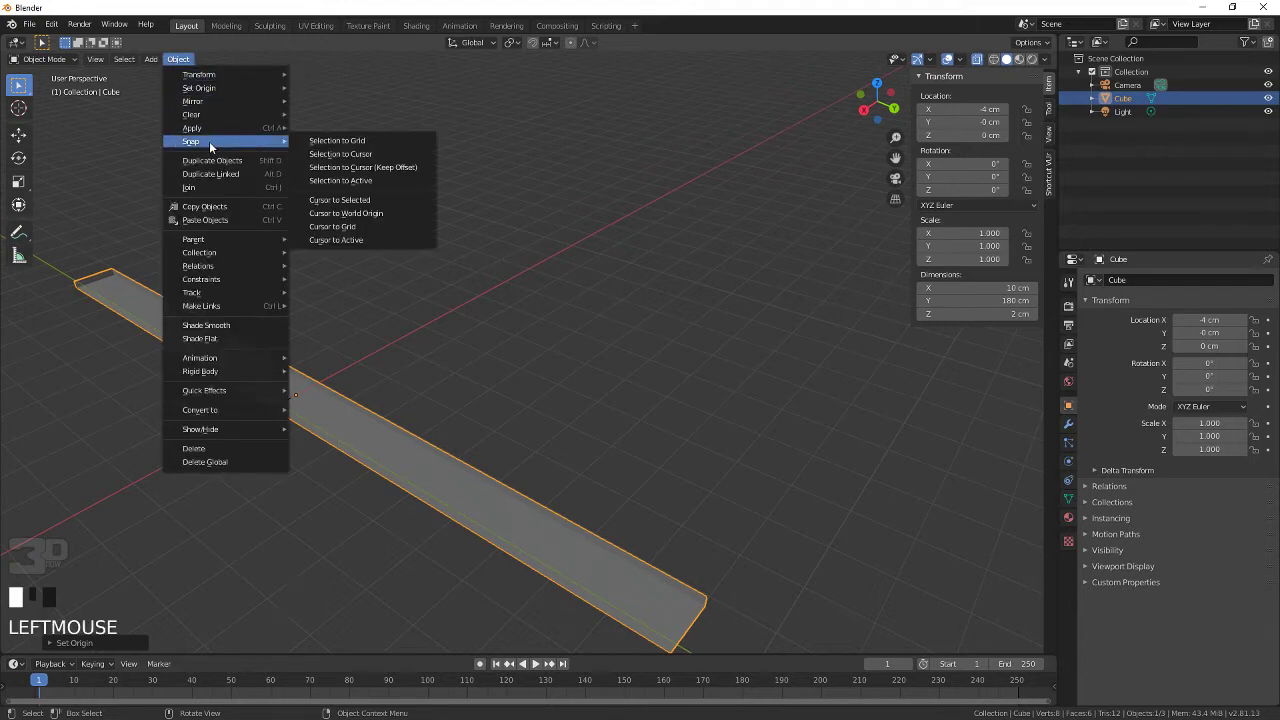
{"action": "left_click", "coordinate": [379, 157]}
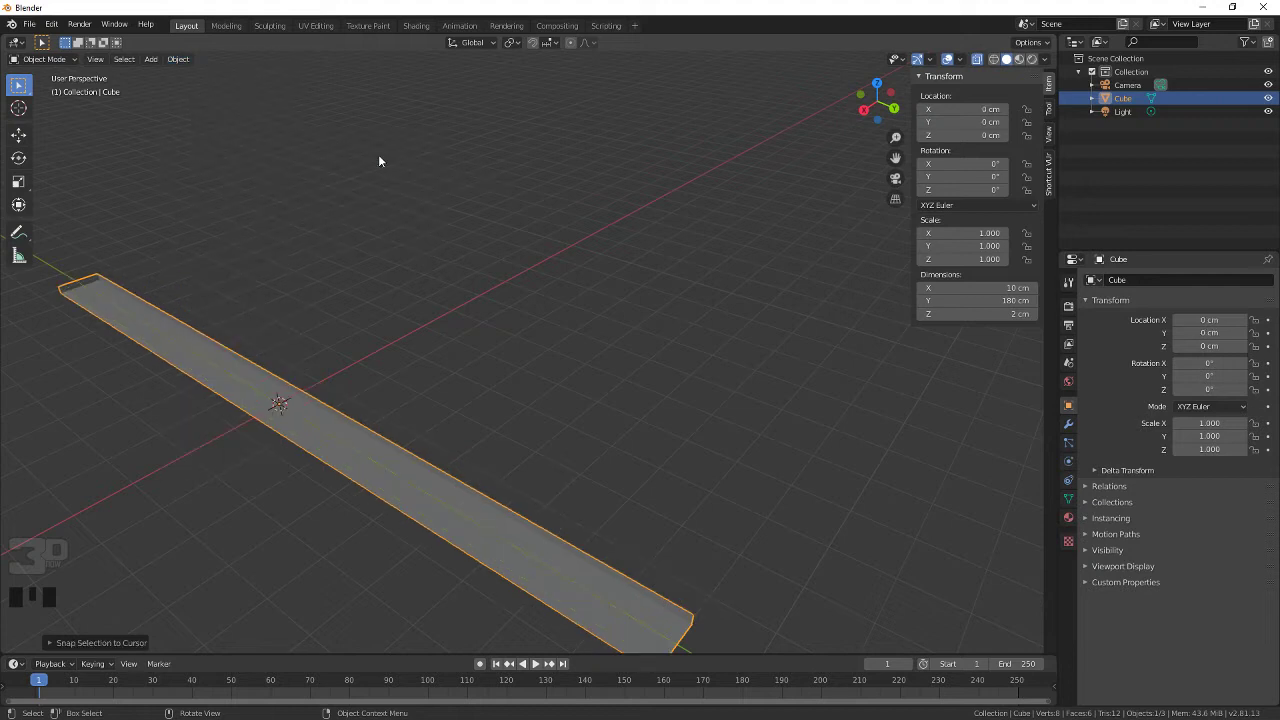
{"action": "mouse_move", "coordinate": [348, 325]}
{"action": "middle_mouse_down"}
{"action": "mouse_move", "coordinate": [306, 292]}
{"action": "mouse_move", "coordinate": [348, 330]}
{"action": "middle_mouse_up"}
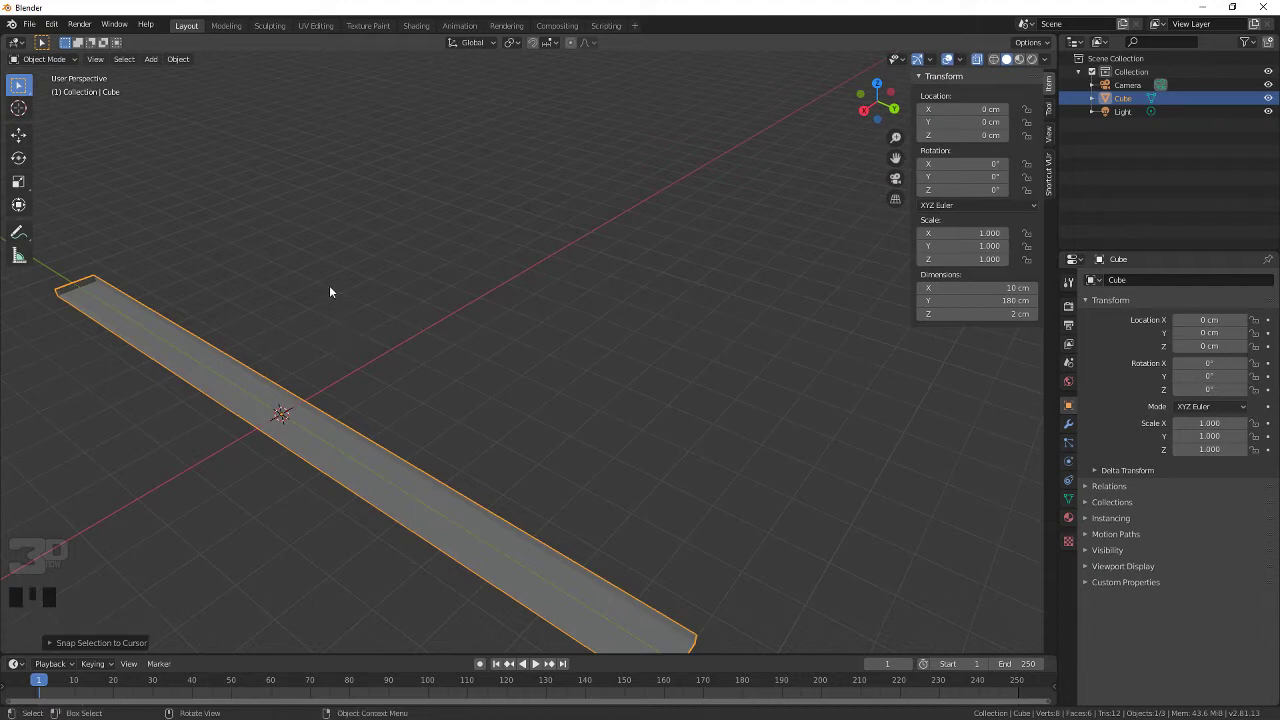
{"action": "left_click", "coordinate": [50, 60]}
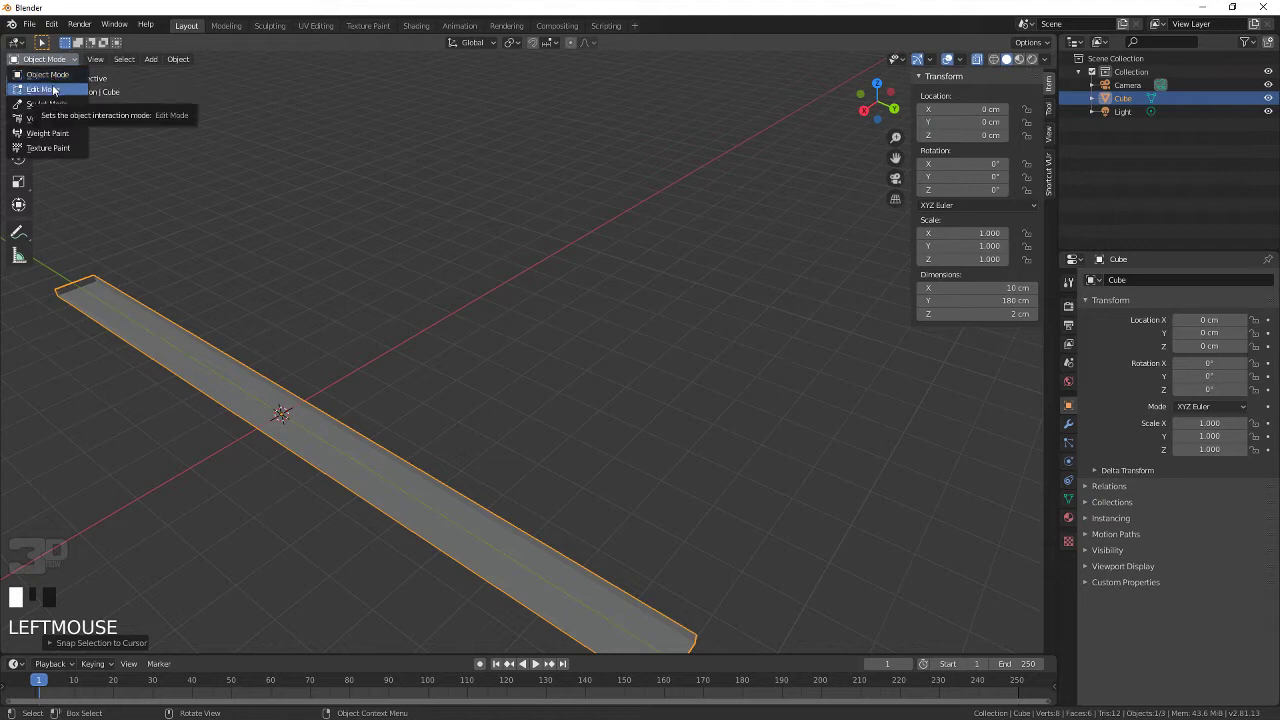
{"action": "left_click", "coordinate": [50, 62]}
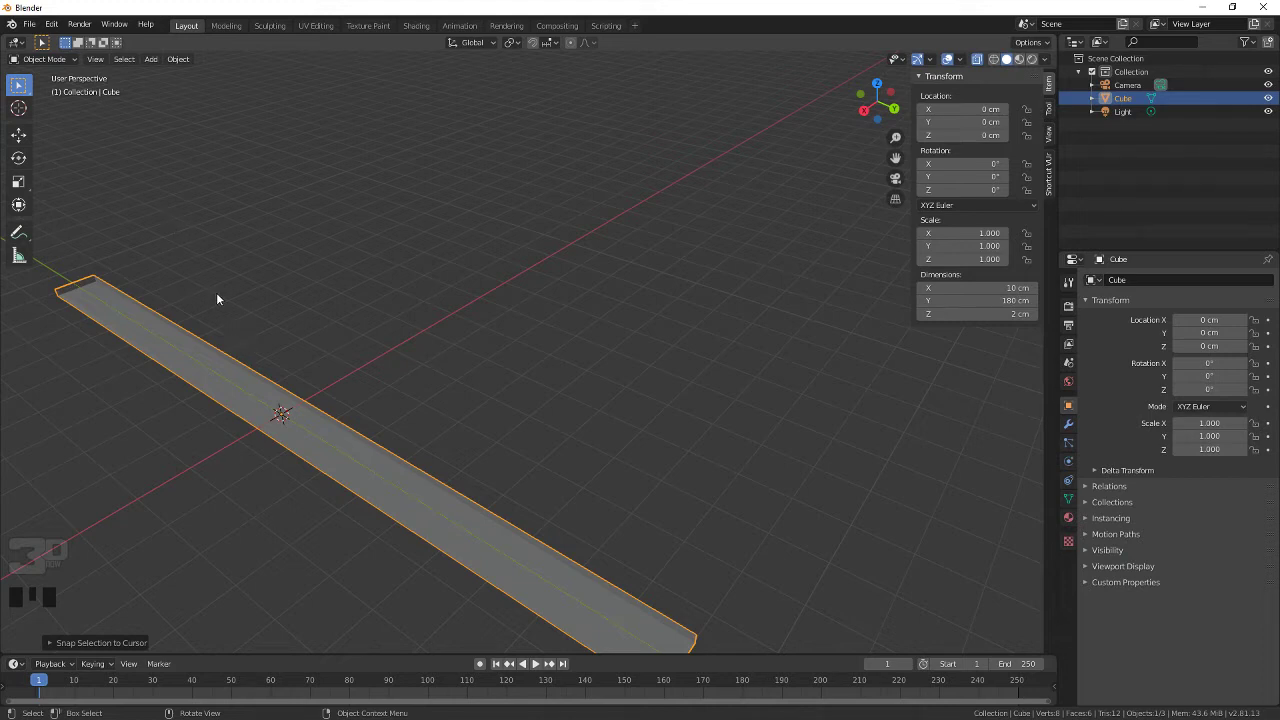
Step: Duplicate the board and place the copy at -12 cm along the global X axis
{"action": "left_click", "coordinate": [177, 59]}
{"action": "key", "text": "shift+d"}
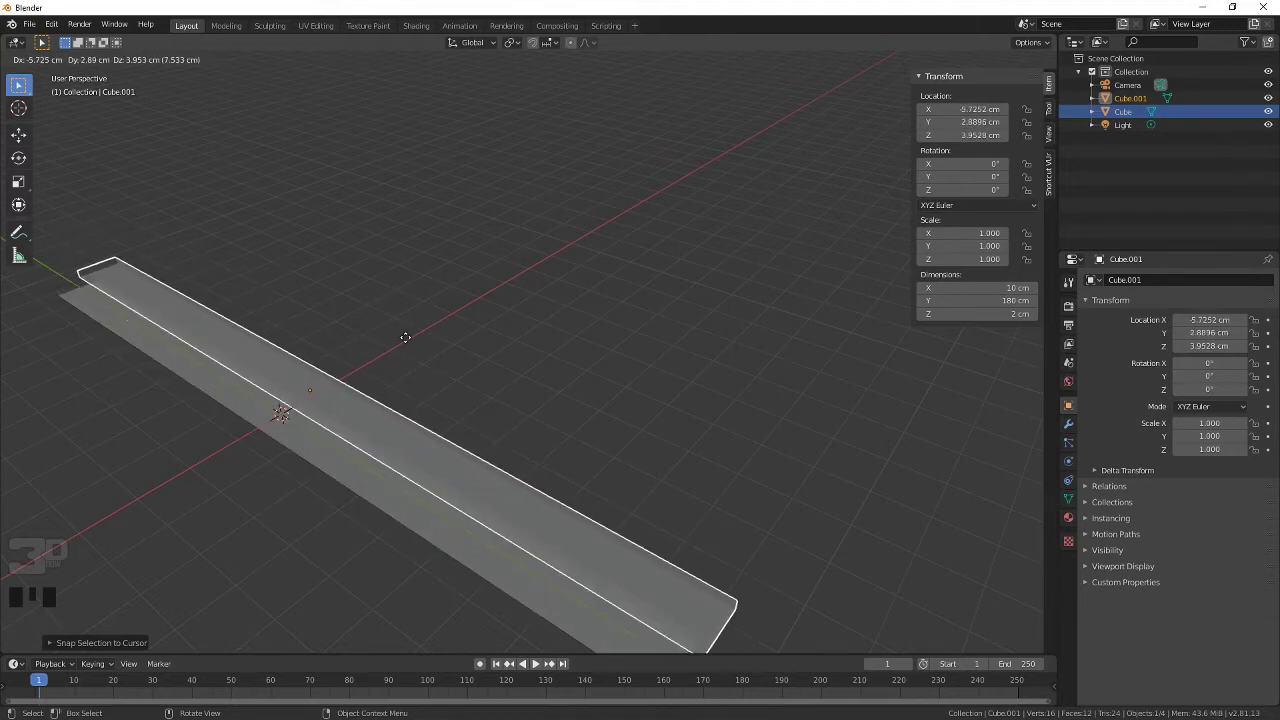
{"action": "key", "text": "x"}
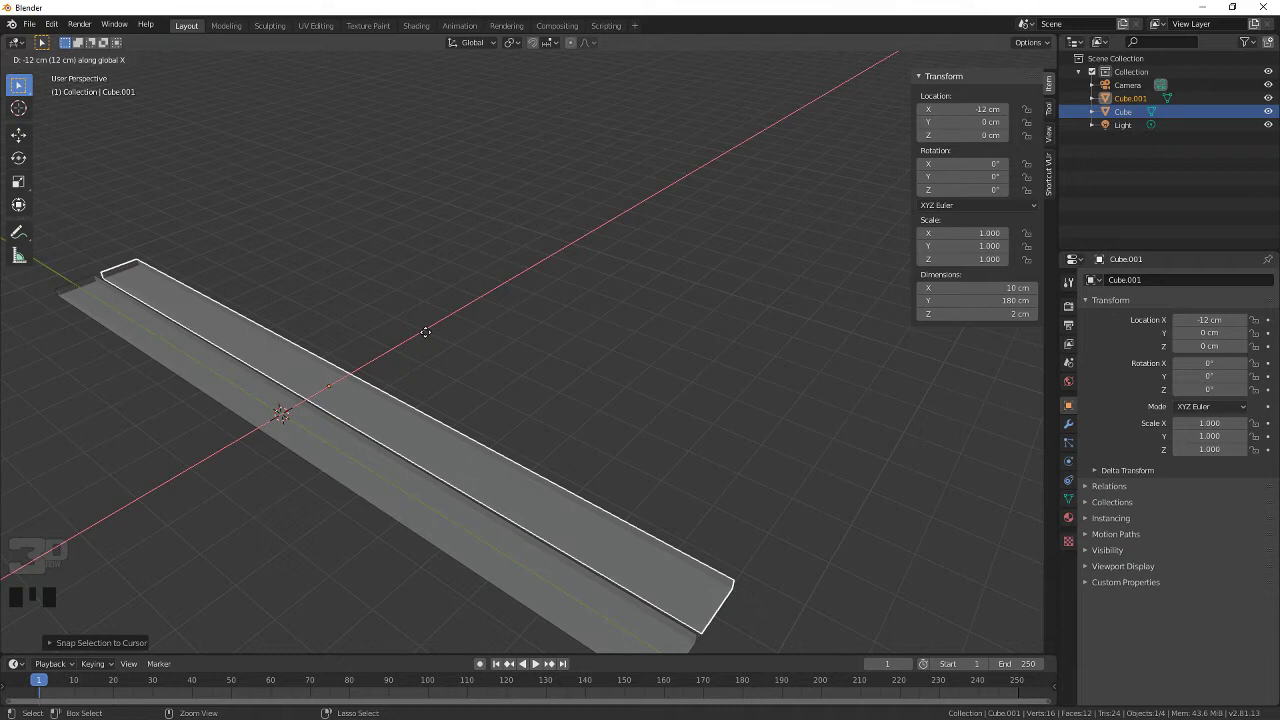
{"action": "left_click", "coordinate": [425, 331]}
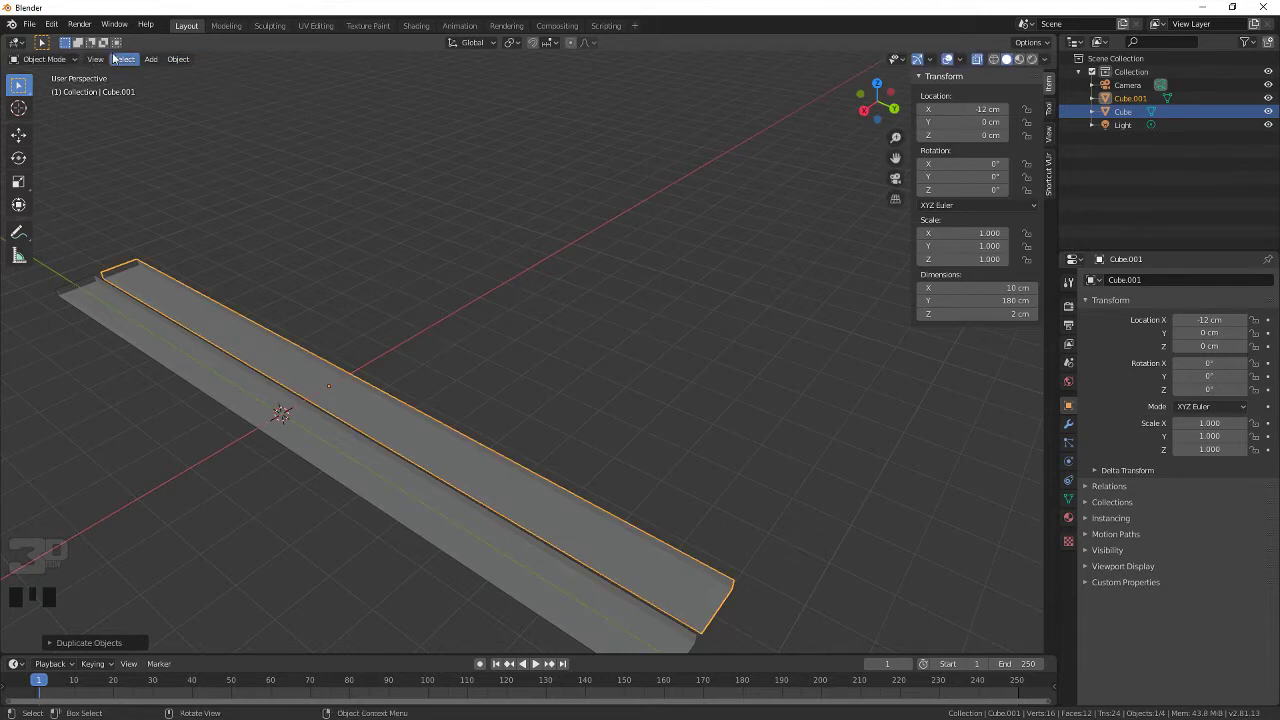
Step: Repeat the last duplication to add a third board at X -24 cm, and clear the selection
{"action": "left_click", "coordinate": [48, 24]}
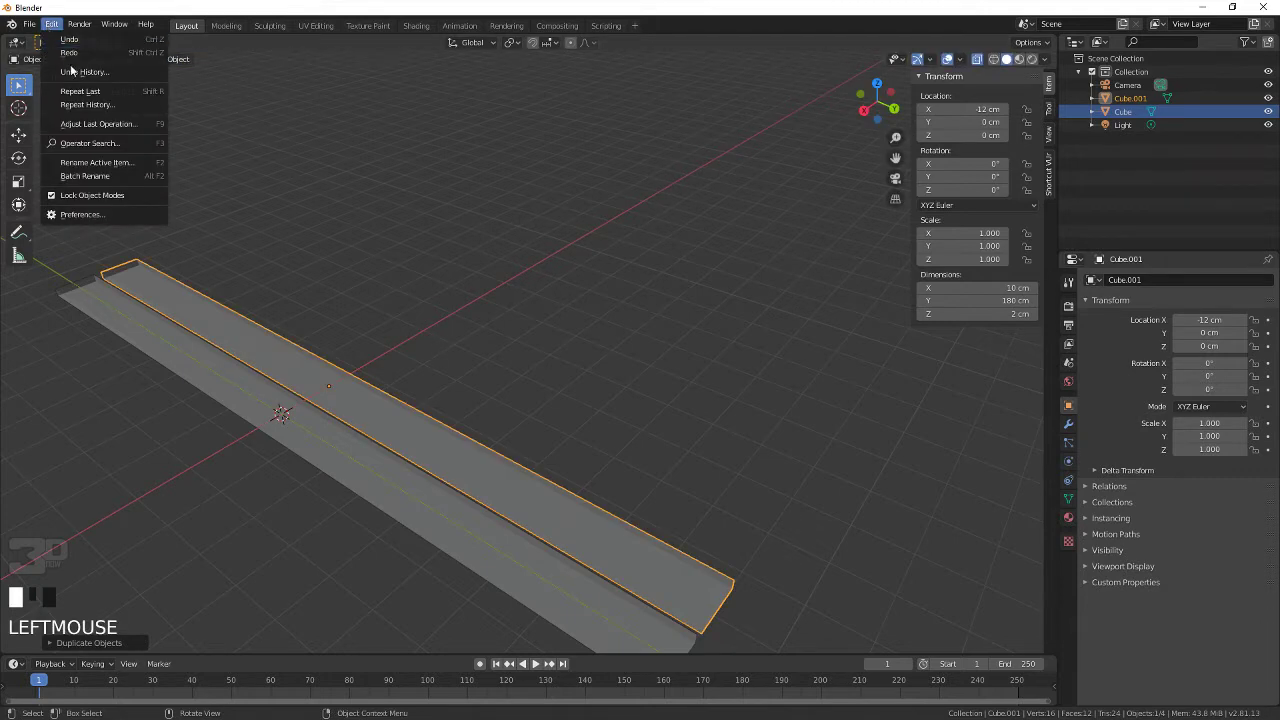
{"action": "left_click", "coordinate": [114, 91]}
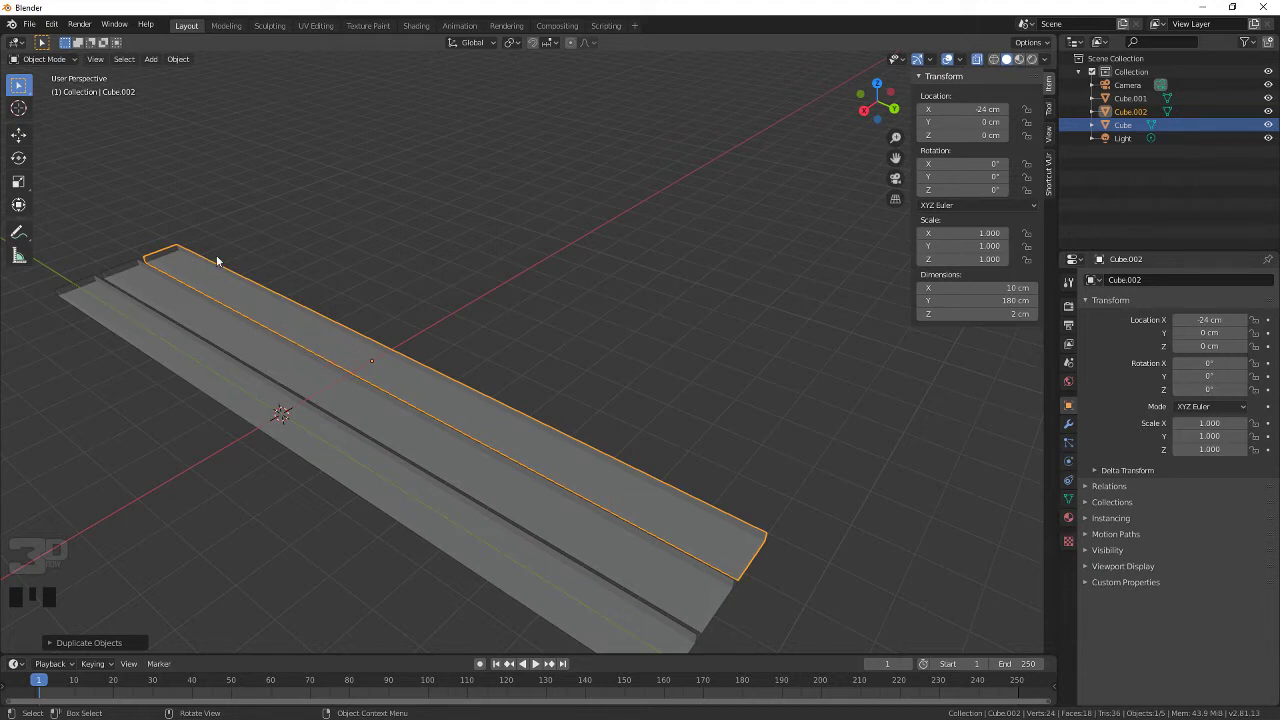
{"action": "left_click", "coordinate": [310, 232]}
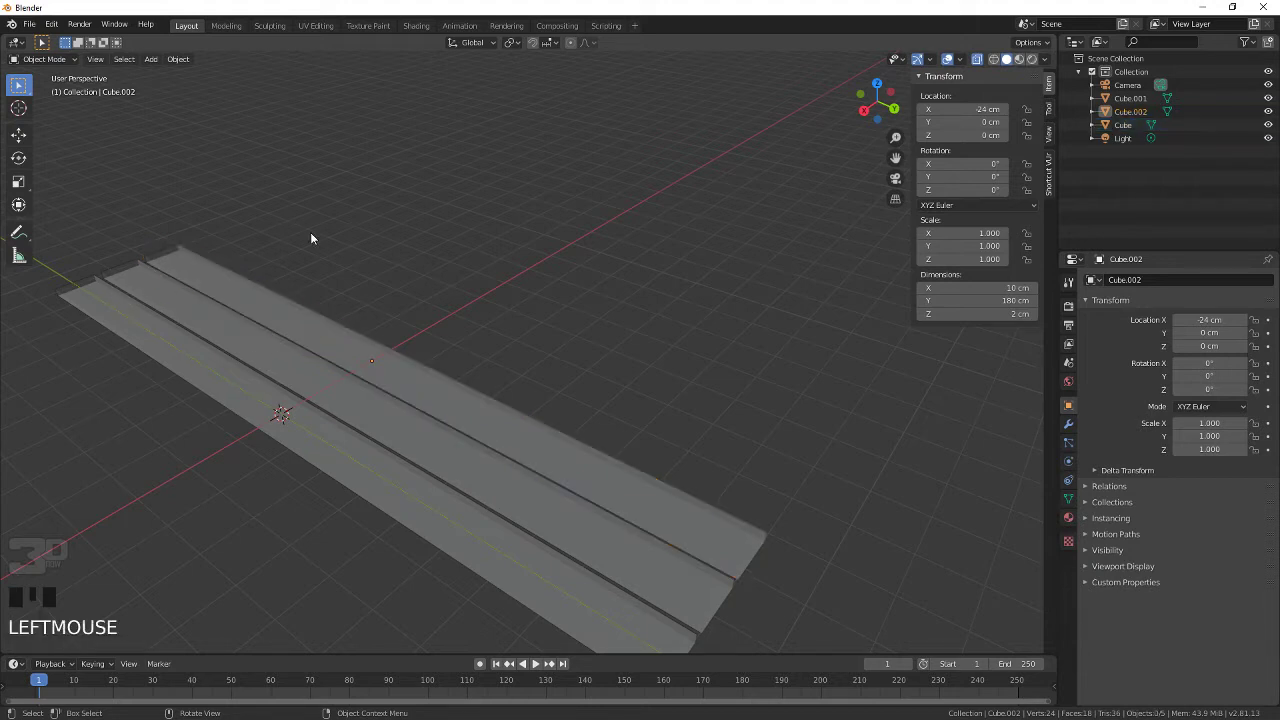
Step: Duplicate the third board, try moving the copy up along Z, and cancel the move to leave it in place
{"action": "left_click", "coordinate": [233, 300]}
{"action": "key", "text": "shift+d"}
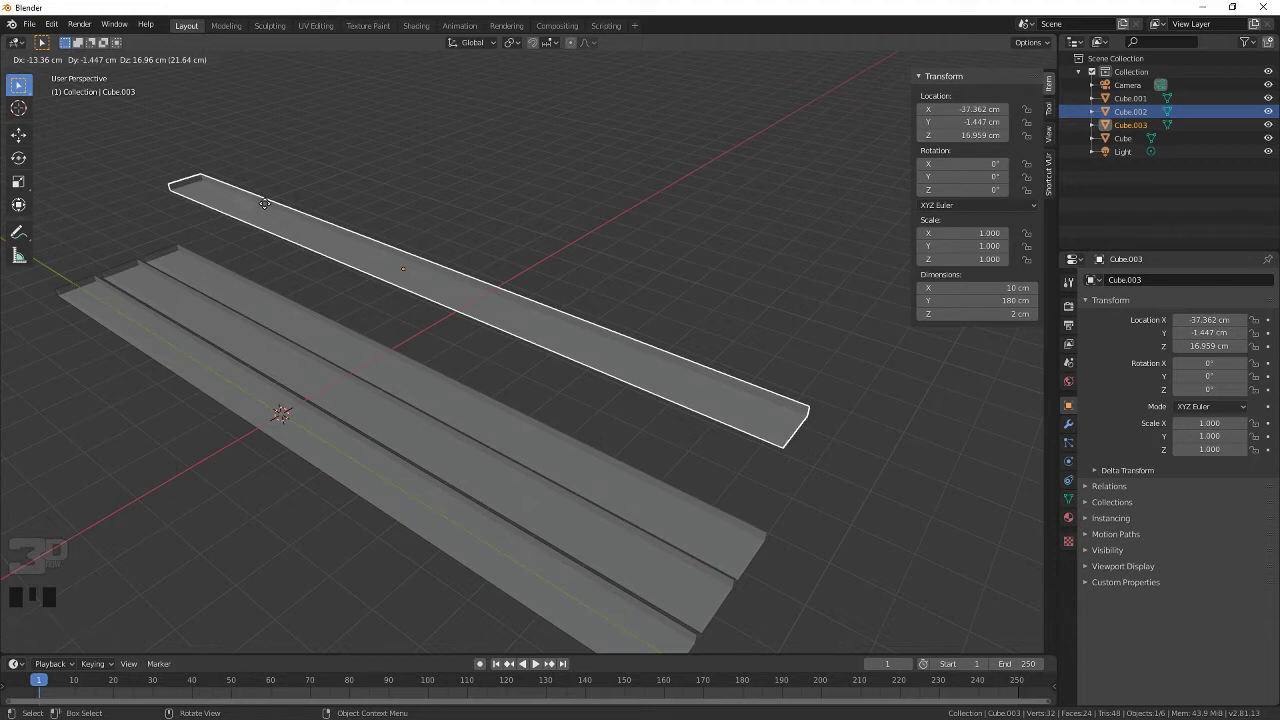
{"action": "key", "text": "z"}
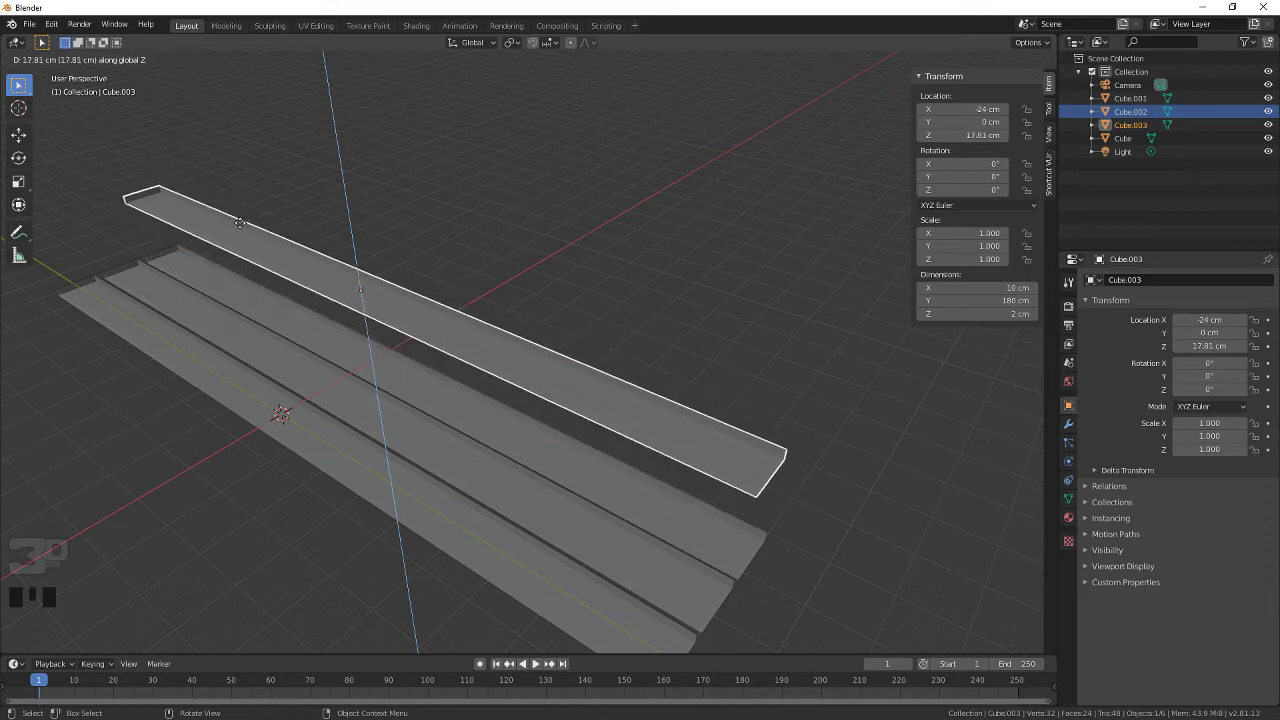
{"action": "right_click", "coordinate": [296, 158]}
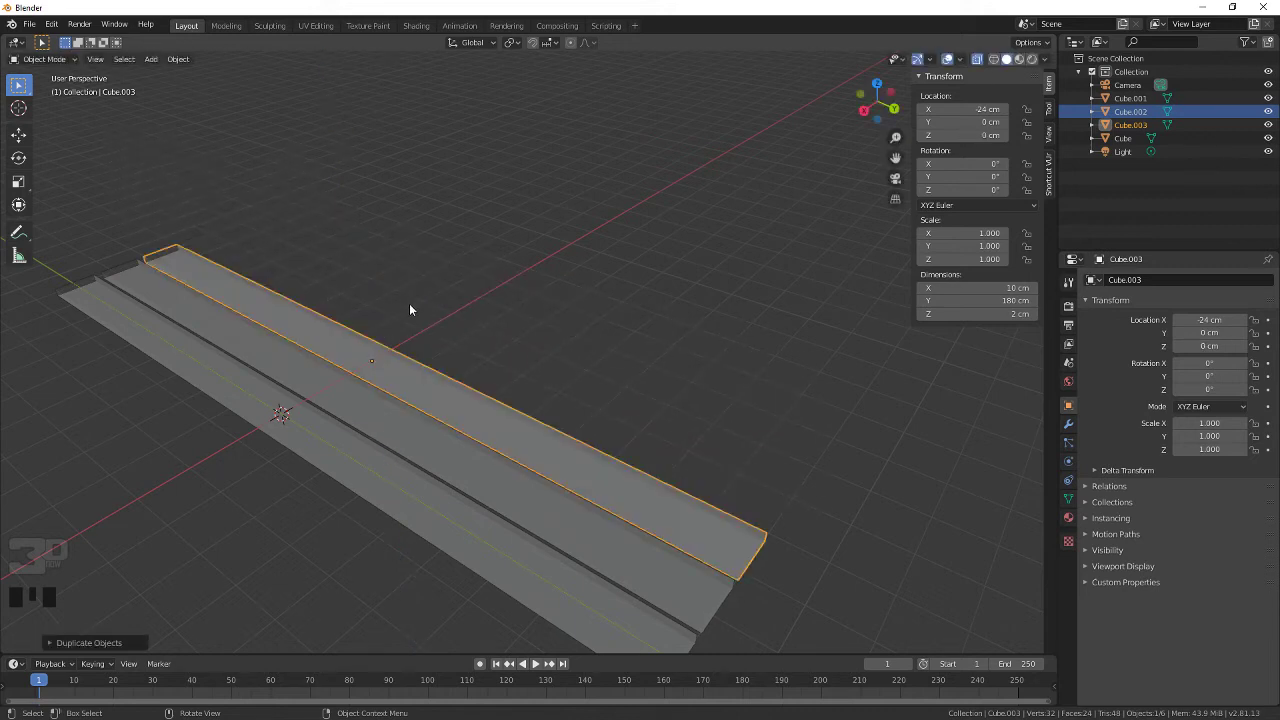
Step: Select the second board together with the duplicated third board, copy both and paste them in place
{"action": "middle_click_drag", "start_coordinate": [409, 310], "coordinate": [372, 313]}
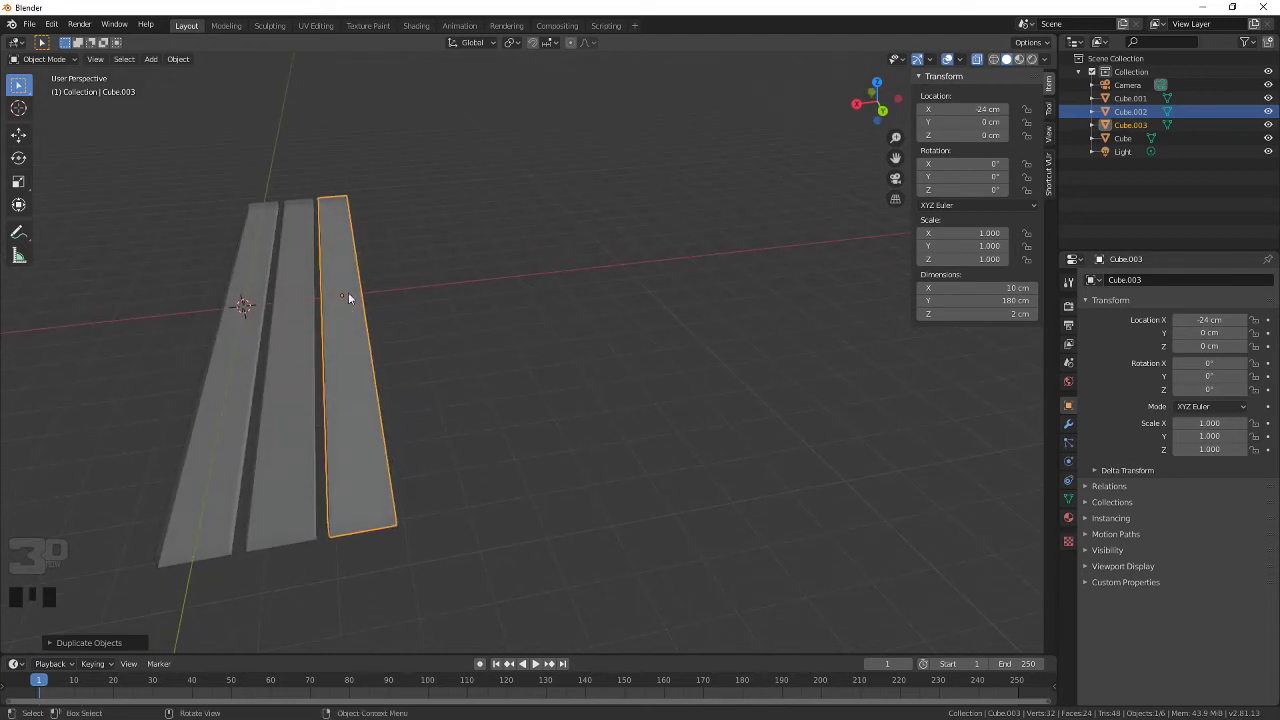
{"action": "left_click", "coordinate": [298, 327], "text": "shift"}
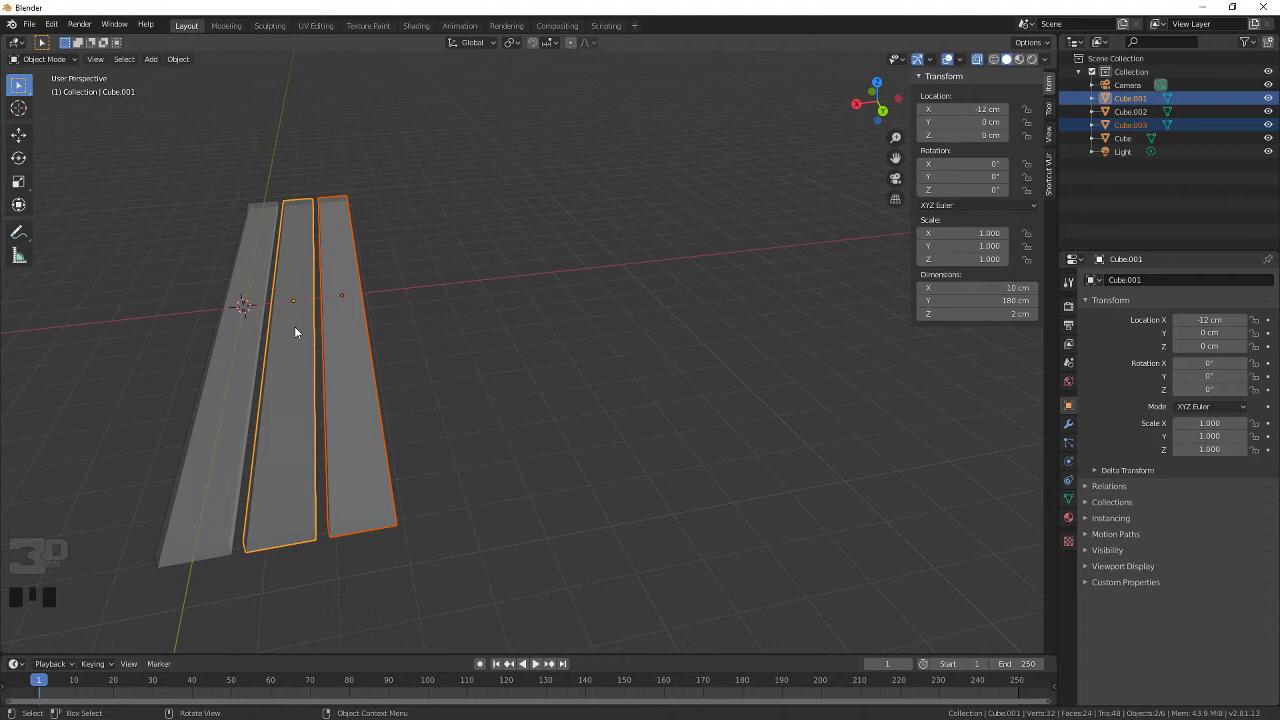
{"action": "right_click", "coordinate": [294, 326]}
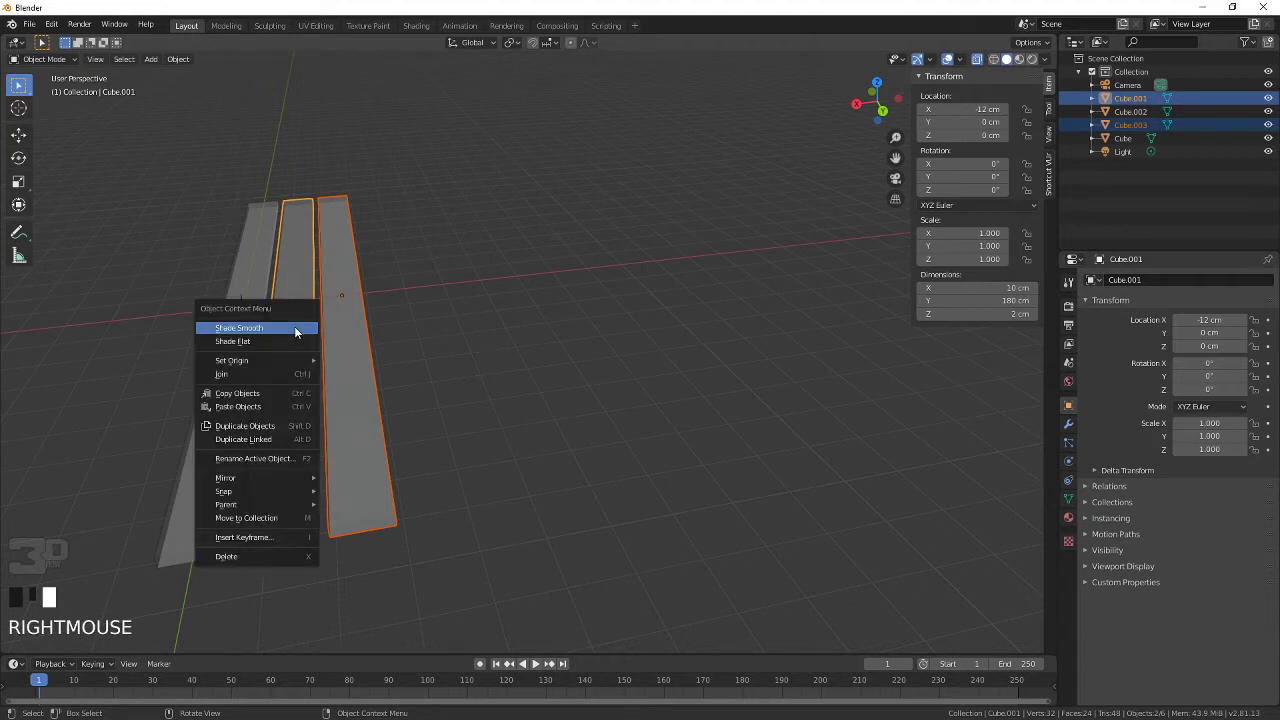
{"action": "left_click", "coordinate": [285, 403]}
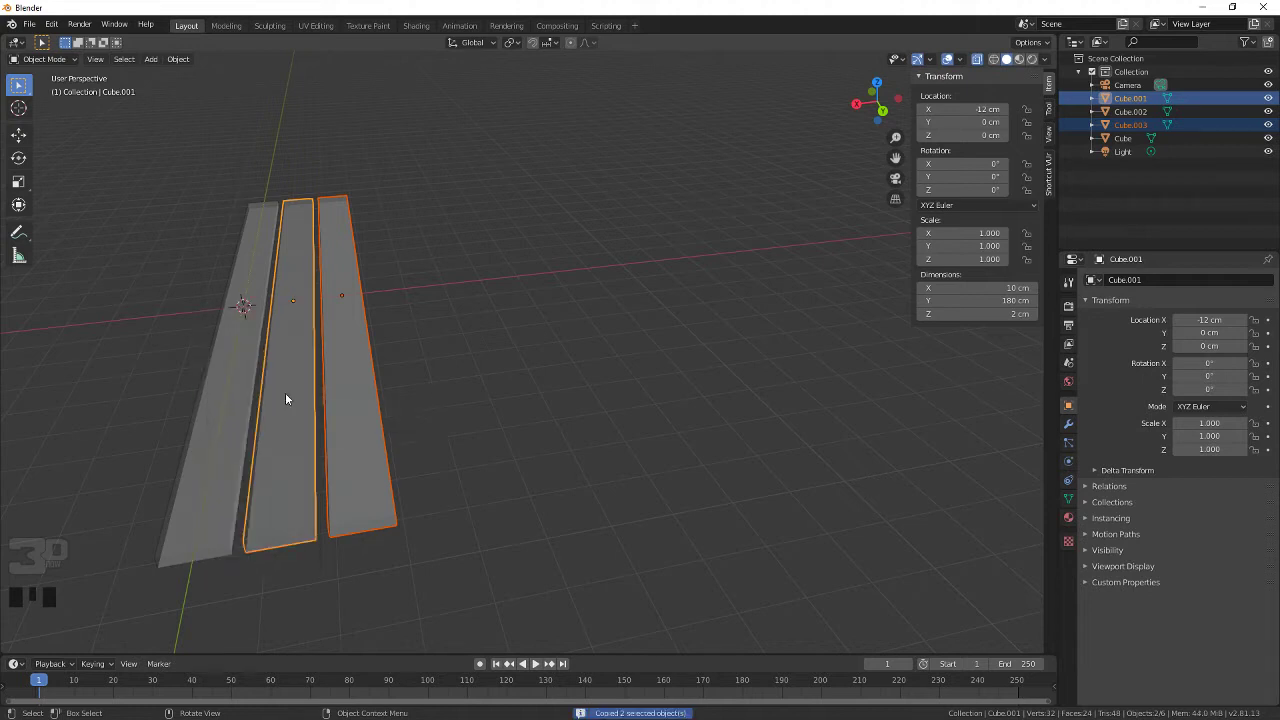
{"action": "right_click", "coordinate": [285, 399]}
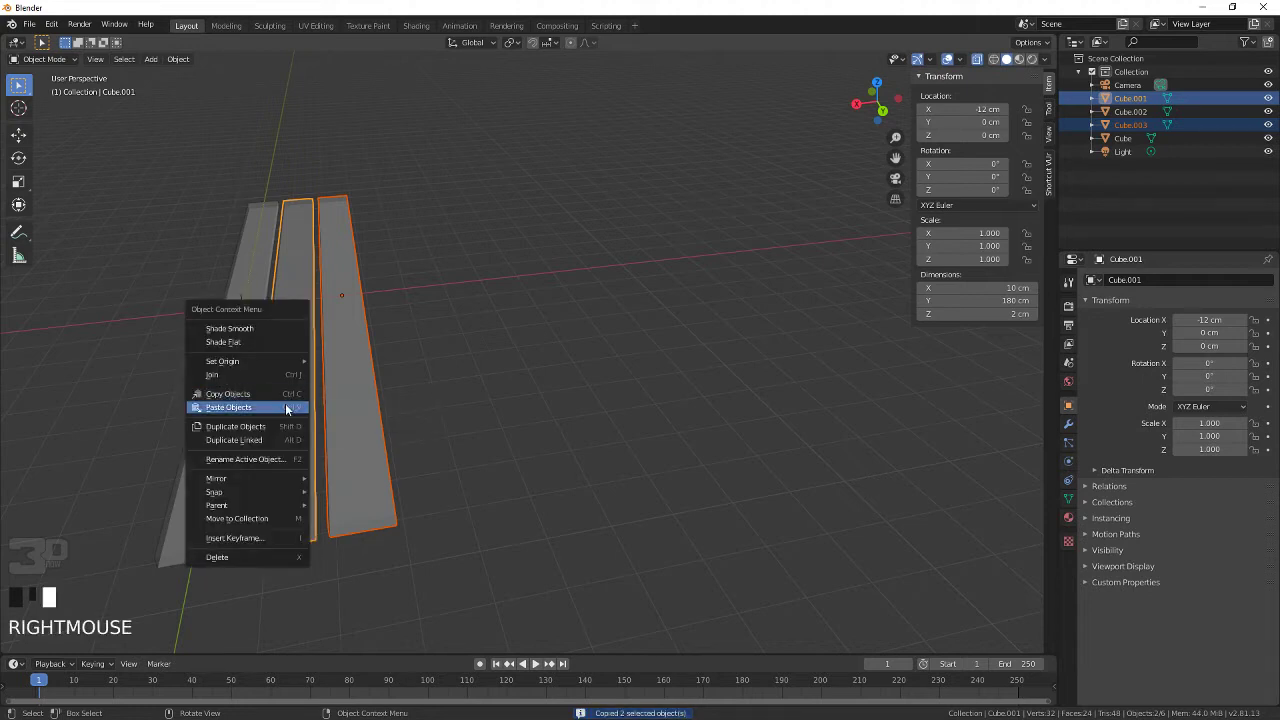
{"action": "left_click", "coordinate": [287, 407]}
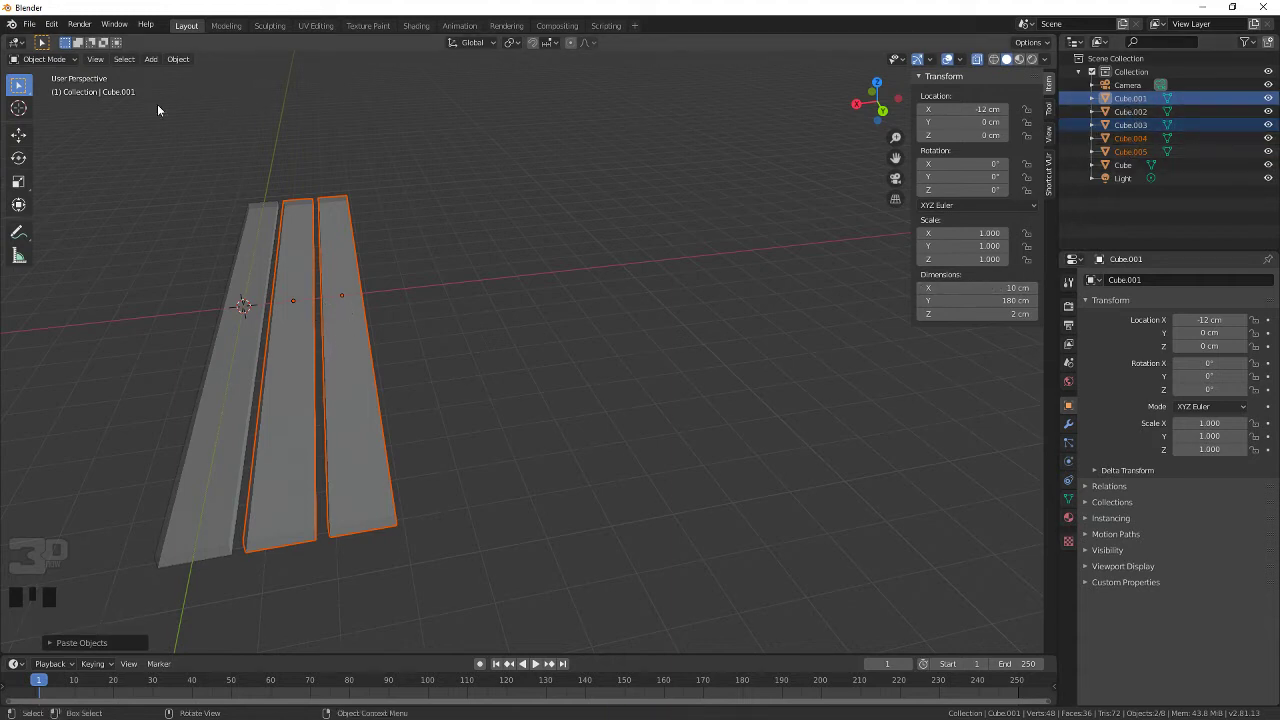
Step: Raise the two pasted boards above the seat boards with the Transform tool and rotate them to -100° about Y
{"action": "left_click", "coordinate": [16, 136]}
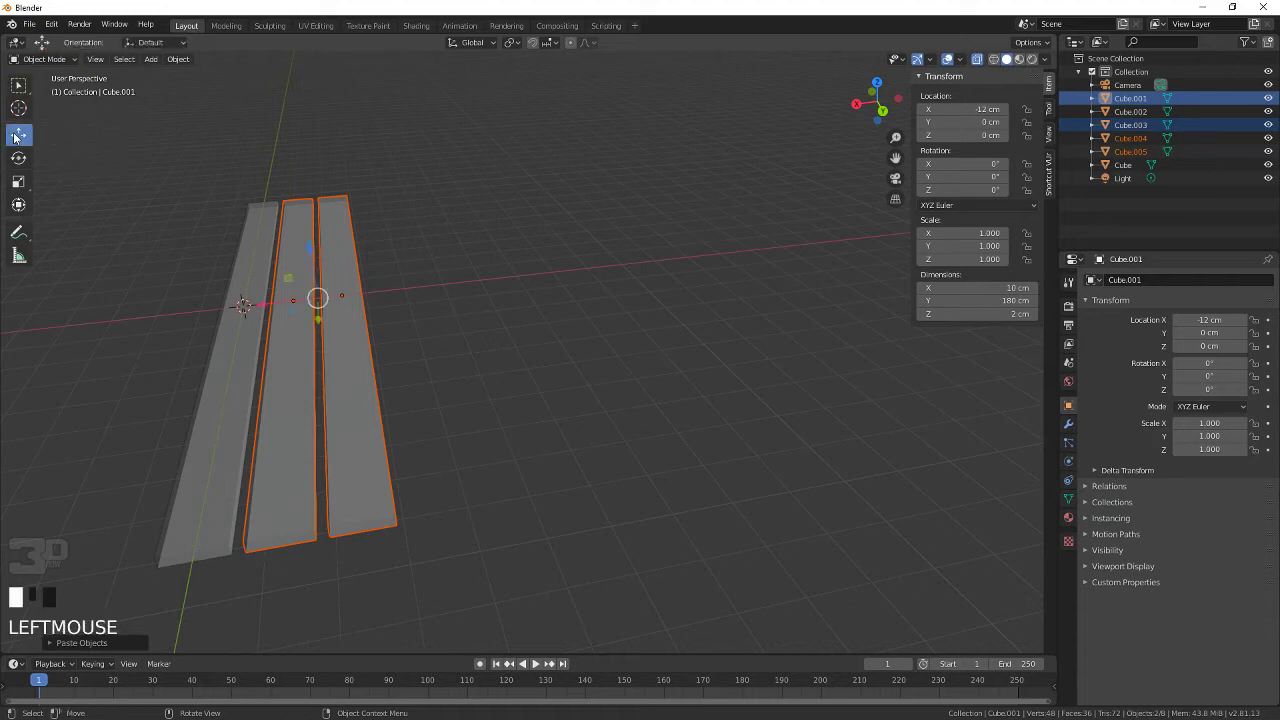
{"action": "left_click", "coordinate": [17, 208]}
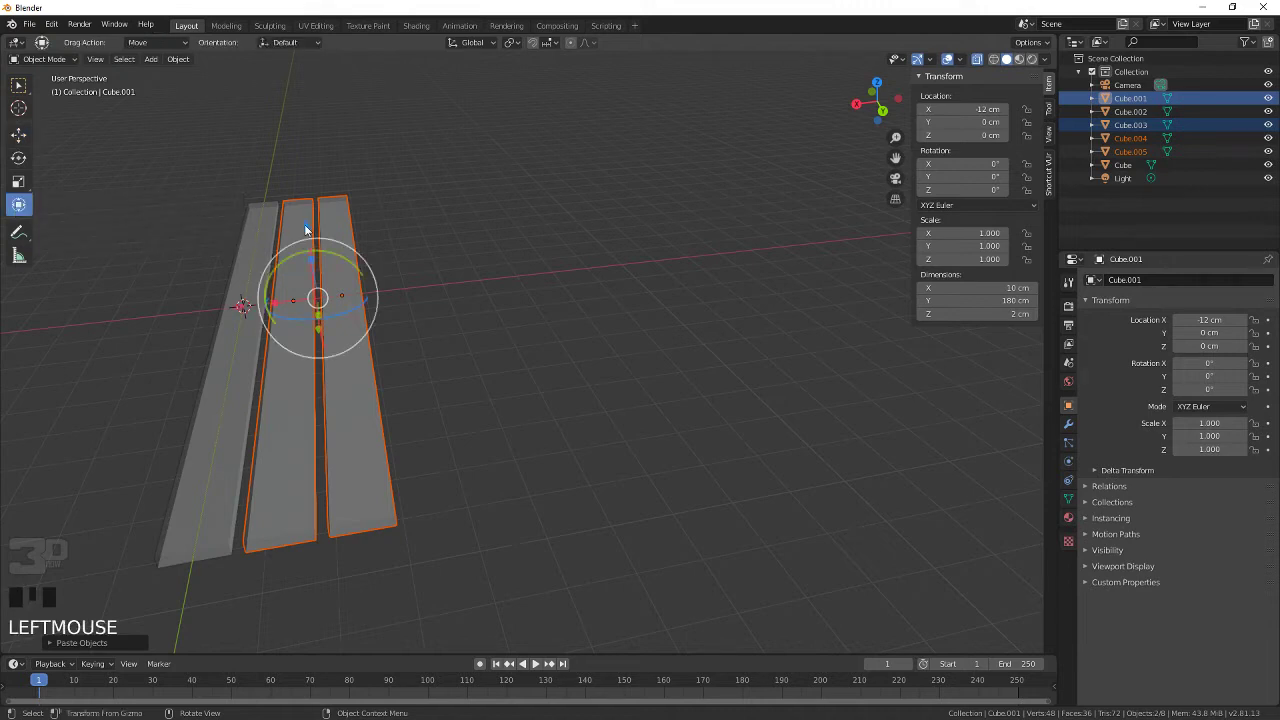
{"action": "left_click_drag", "start_coordinate": [306, 232], "coordinate": [388, 259]}
{"action": "mouse_move", "coordinate": [388, 259]}
{"action": "middle_mouse_down"}
{"action": "mouse_move", "coordinate": [409, 268]}
{"action": "mouse_move", "coordinate": [409, 249]}
{"action": "mouse_move", "coordinate": [400, 257]}
{"action": "middle_mouse_up"}
{"action": "left_click_drag", "start_coordinate": [319, 205], "coordinate": [352, 215], "text": "ctrl"}
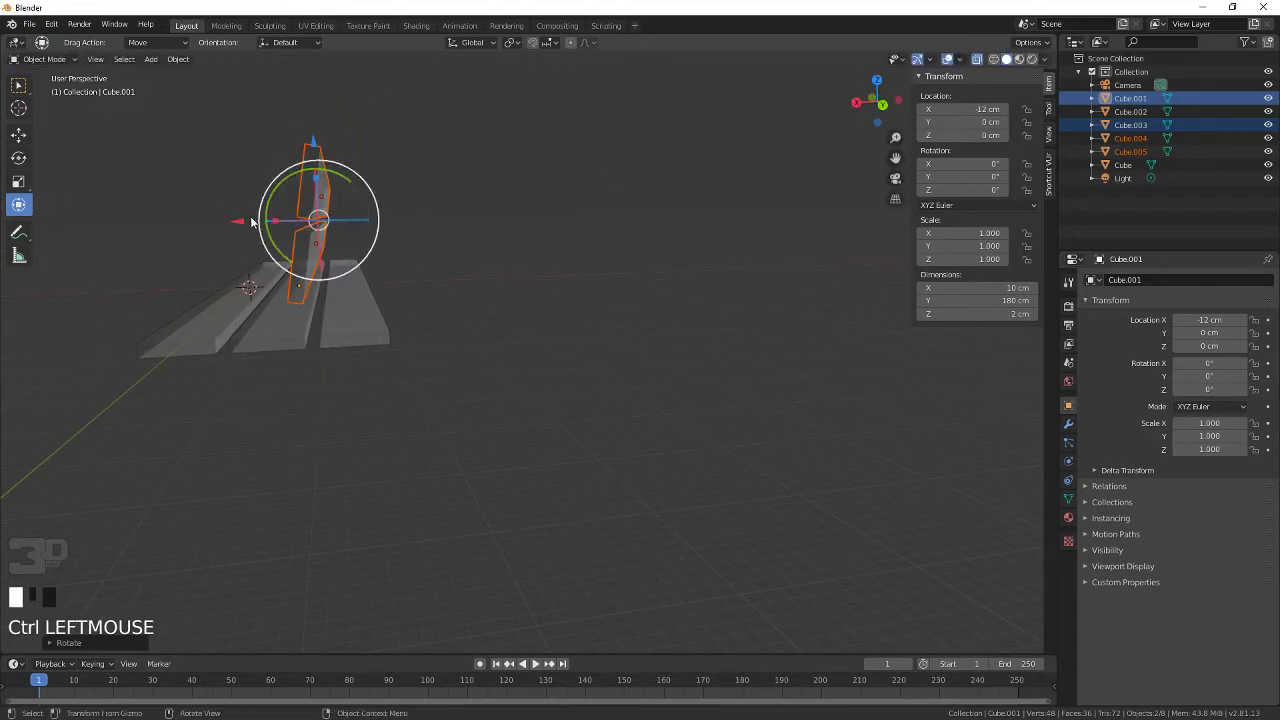
Step: Position the two tilted boards behind the seat as a backrest, with the upper one at about X -36.55 cm, Z 29.63 cm
{"action": "left_click_drag", "start_coordinate": [240, 220], "coordinate": [311, 228]}
{"action": "left_click_drag", "start_coordinate": [381, 148], "coordinate": [386, 98]}
{"action": "middle_click_drag", "start_coordinate": [391, 150], "coordinate": [445, 175]}
Step: Select the three seat boards and the two backrest boards and raise them together 21 cm along Z
{"action": "left_click", "coordinate": [239, 368]}
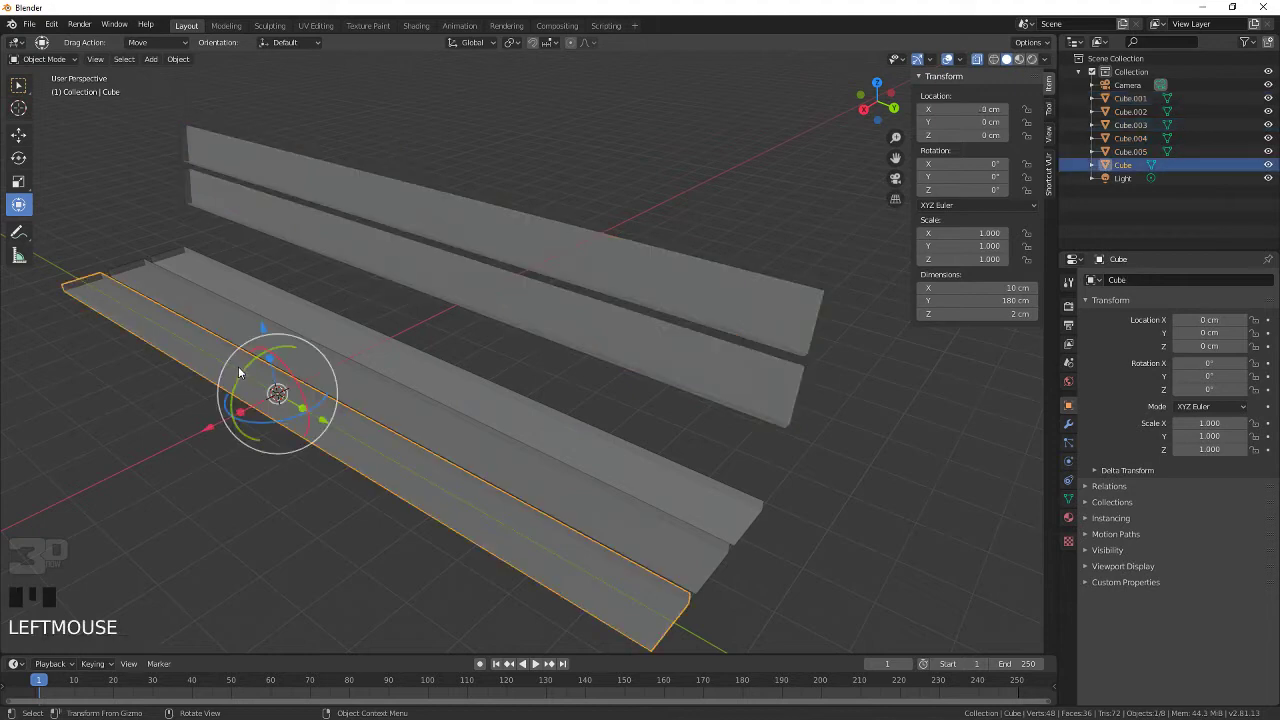
{"action": "left_click", "coordinate": [226, 328], "text": "shift"}
{"action": "left_click", "coordinate": [234, 286], "text": "shift"}
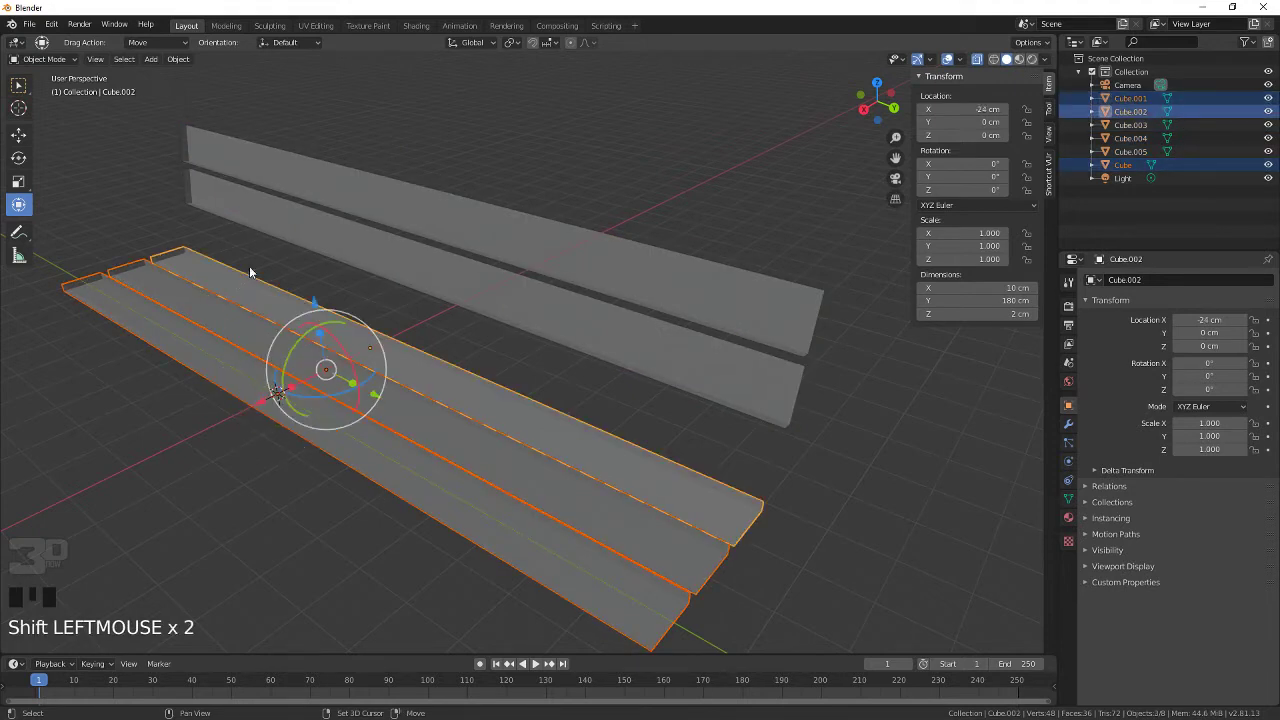
{"action": "left_click", "coordinate": [279, 222], "text": "shift"}
{"action": "left_click", "coordinate": [303, 206], "text": "shift"}
{"action": "left_click", "coordinate": [311, 193], "text": "shift"}
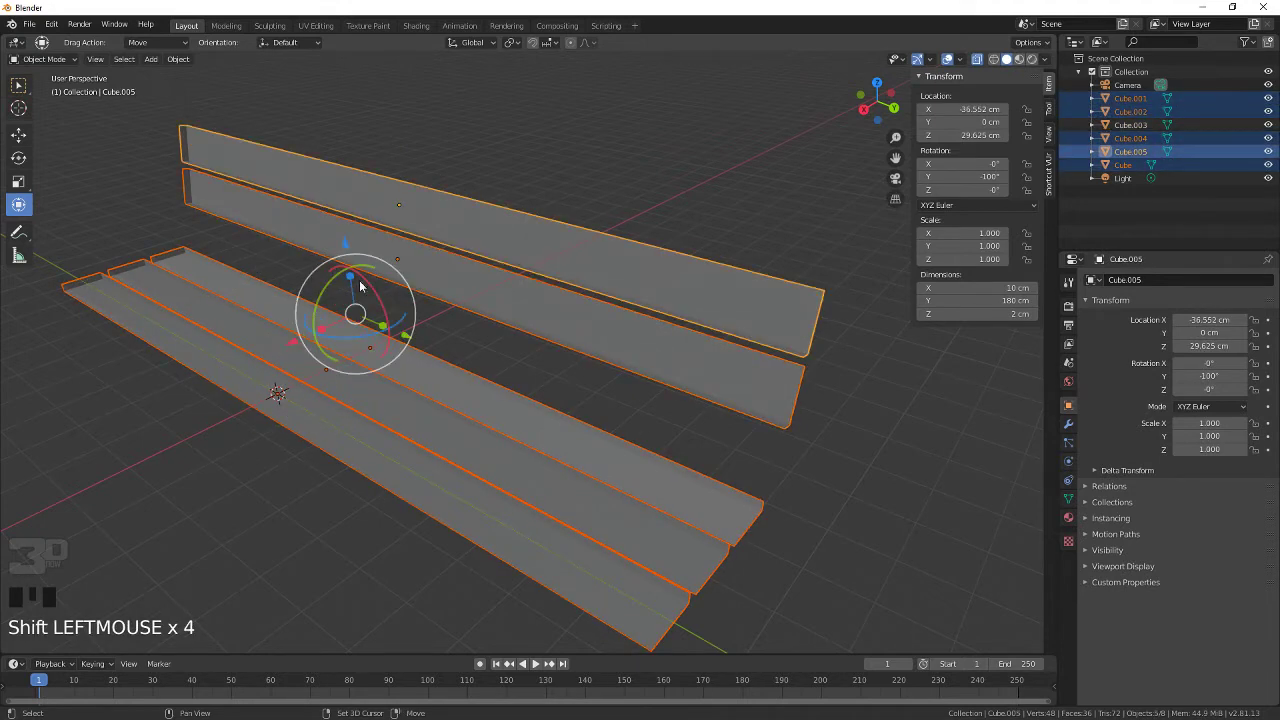
{"action": "middle_click_drag", "start_coordinate": [311, 193], "coordinate": [336, 194]}
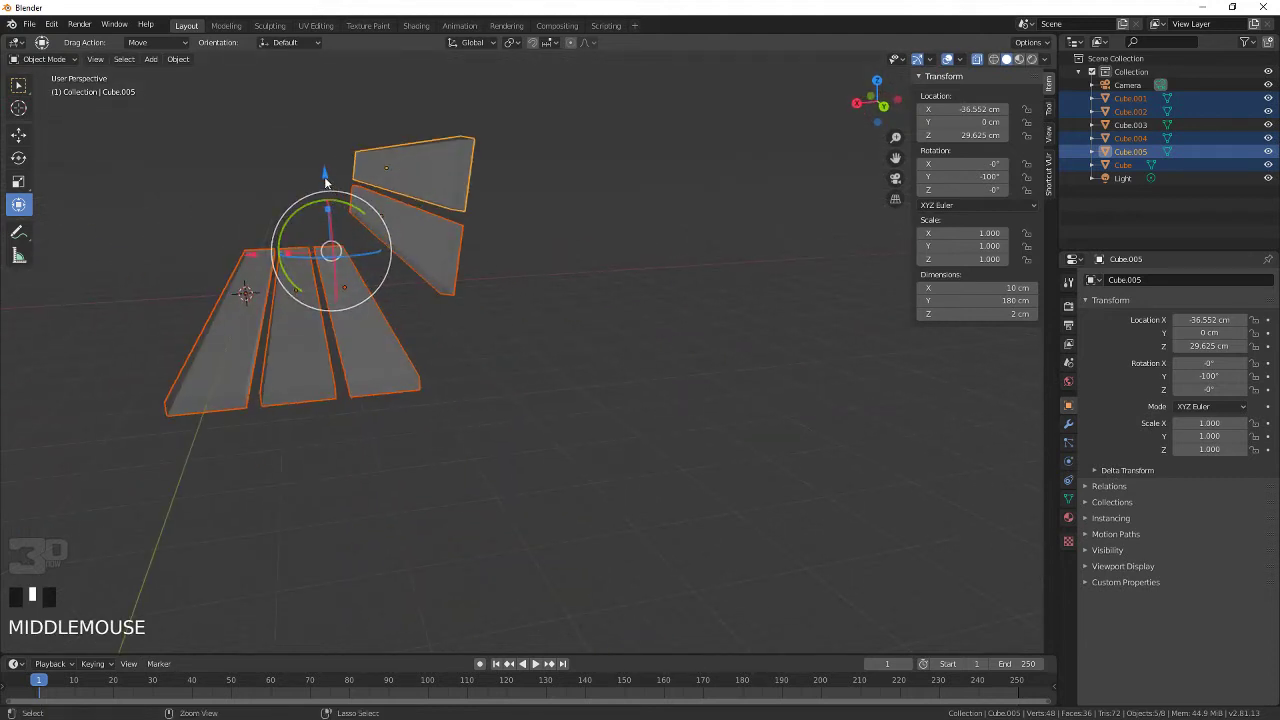
{"action": "left_click_drag", "start_coordinate": [330, 180], "coordinate": [326, 97], "text": "ctrl"}
Step: Delete the surplus duplicate board left at ground level and turn off X-ray display
{"action": "left_click", "coordinate": [361, 309]}
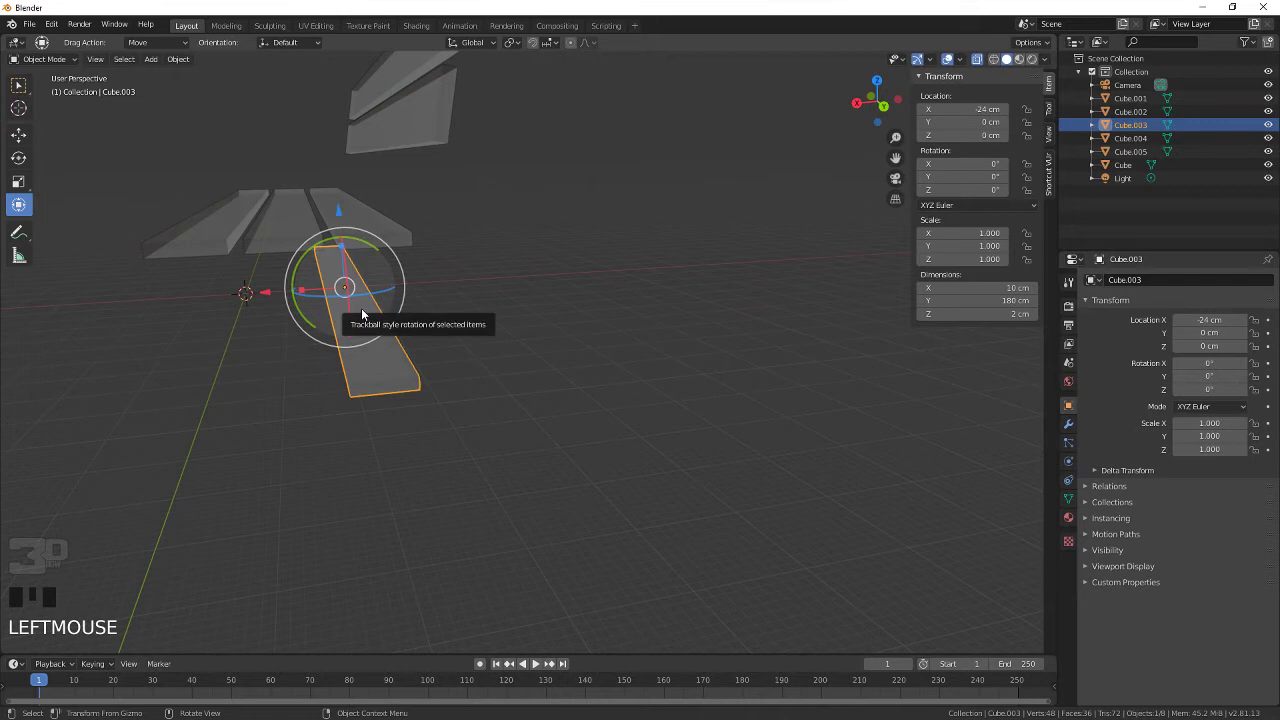
{"action": "key", "text": "Delete"}
{"action": "middle_click_drag", "start_coordinate": [326, 320], "coordinate": [352, 318]}
{"action": "scroll", "coordinate": [378, 354], "scroll_direction": "down", "scroll_amount": 2}
{"action": "key", "text": "alt+z"}
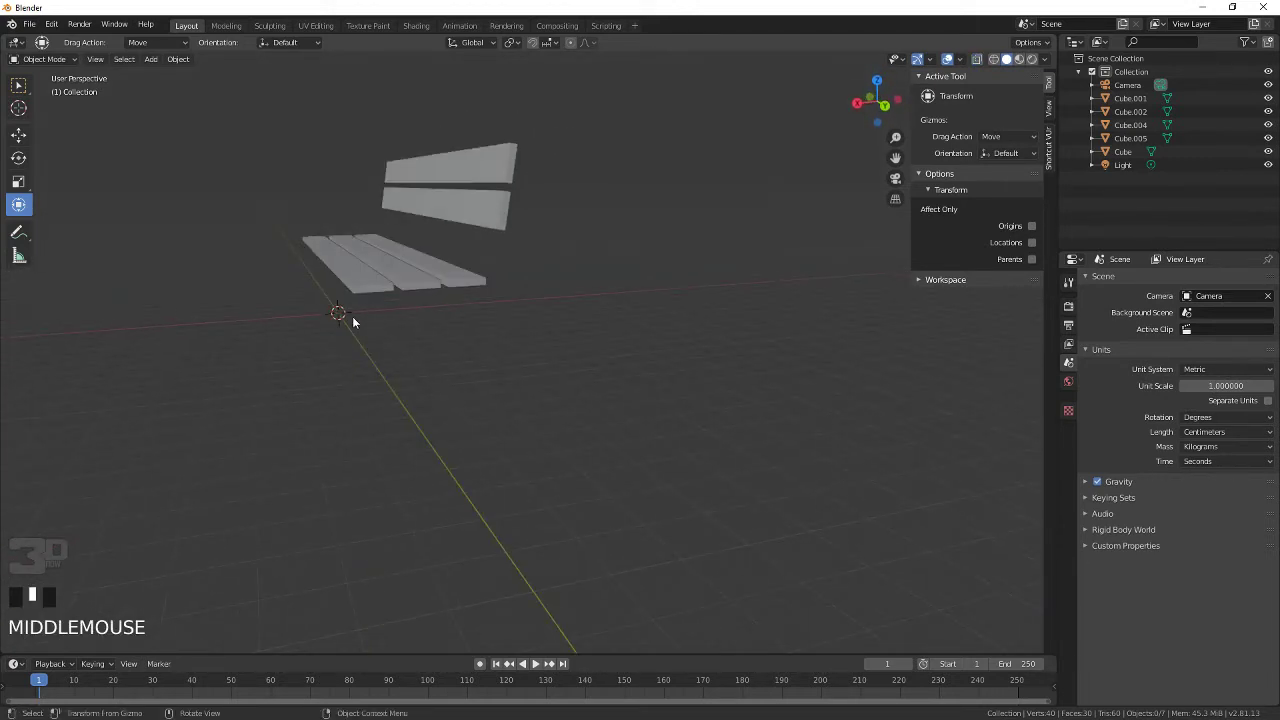
Step: In the back orthographic view, select both backrest boards and lower them 10 cm along Z
{"action": "left_click", "coordinate": [885, 104]}
{"action": "scroll", "coordinate": [346, 240], "scroll_direction": "up", "scroll_amount": 4}
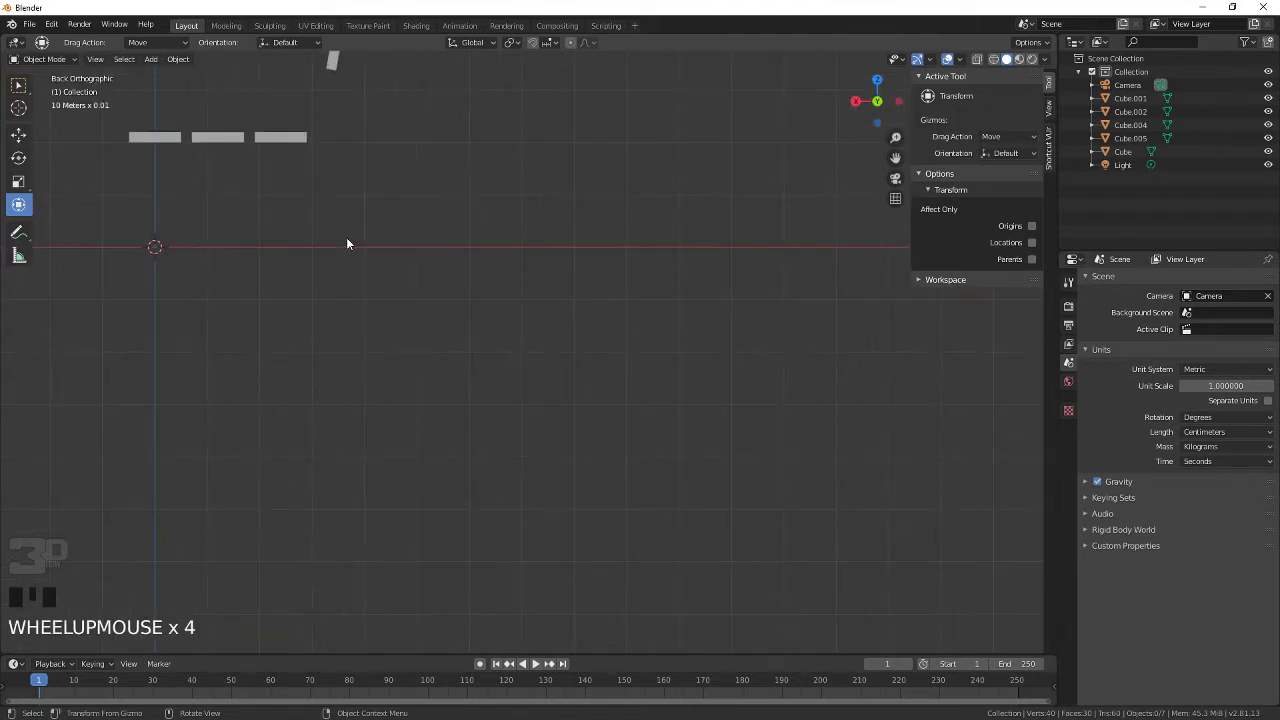
{"action": "middle_click_drag", "start_coordinate": [377, 194], "coordinate": [506, 337], "text": "shift"}
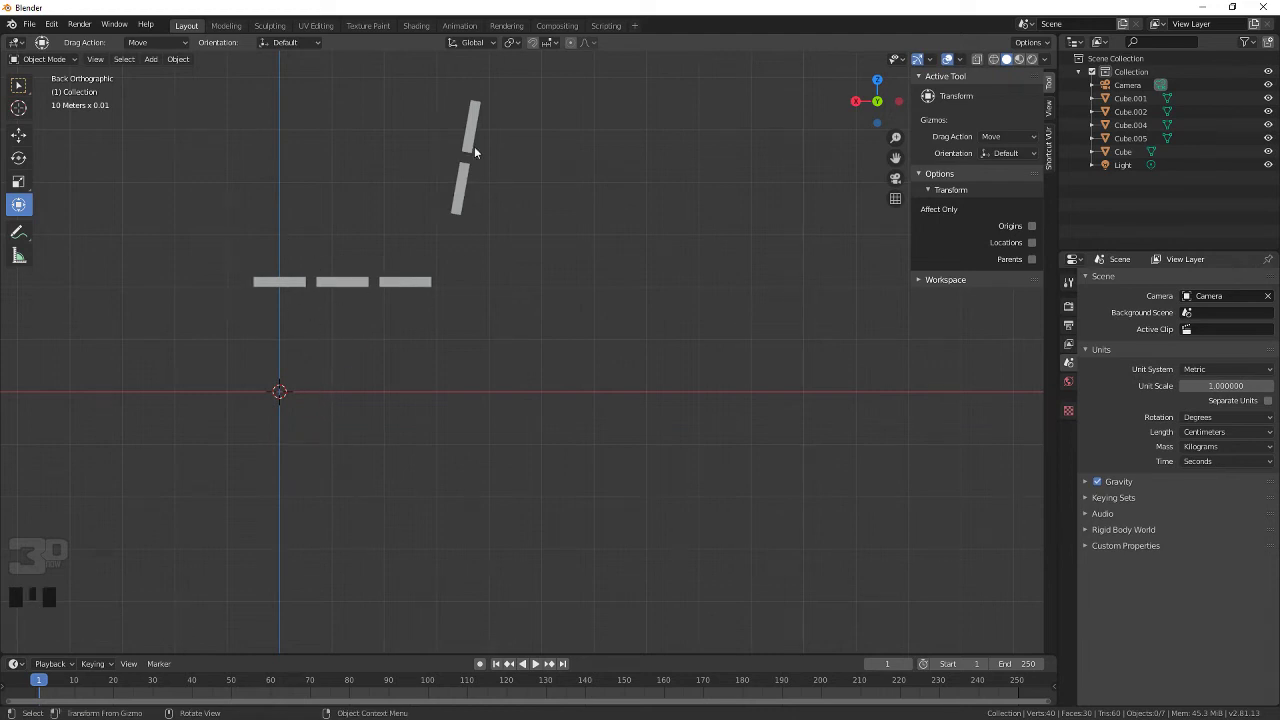
{"action": "left_click", "coordinate": [433, 96]}
{"action": "left_click", "coordinate": [458, 194]}
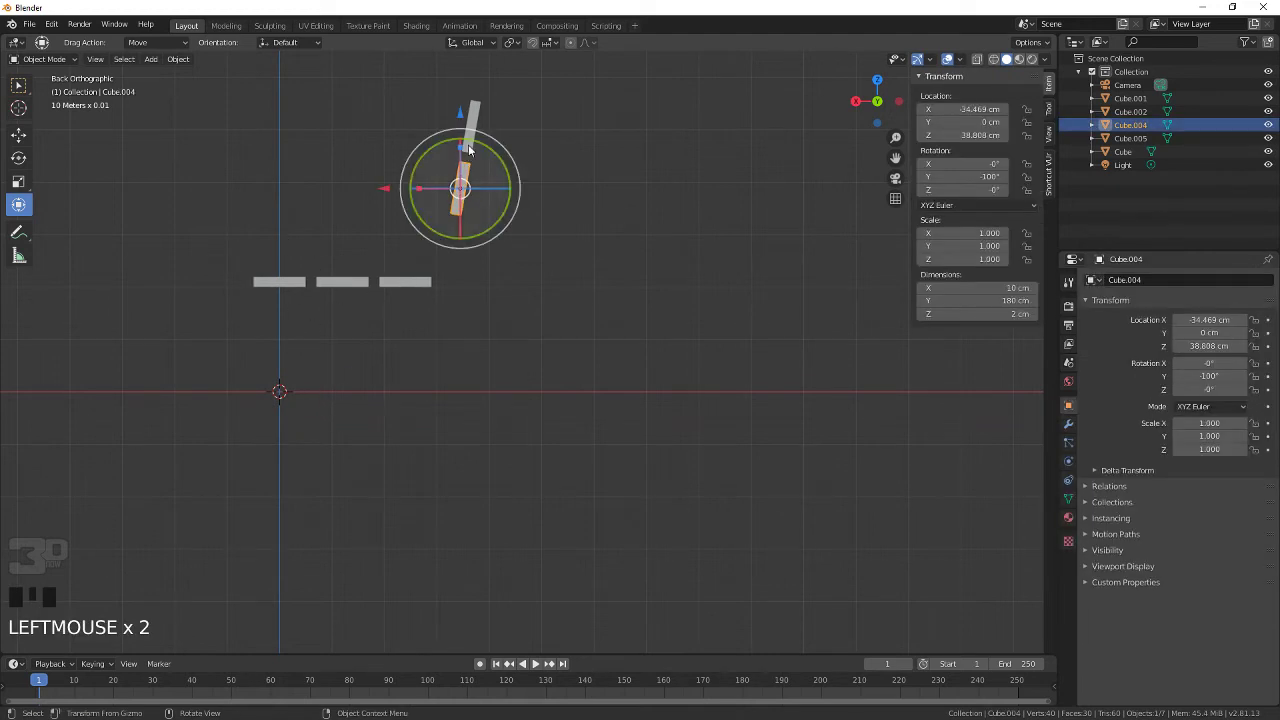
{"action": "left_click", "coordinate": [472, 122], "text": "shift"}
{"action": "left_click_drag", "start_coordinate": [465, 90], "coordinate": [460, 140]}
Step: Raise the two backrest boards 4 cm along Z and clear the selection
{"action": "scroll", "coordinate": [460, 140], "scroll_direction": "up", "scroll_amount": 4}
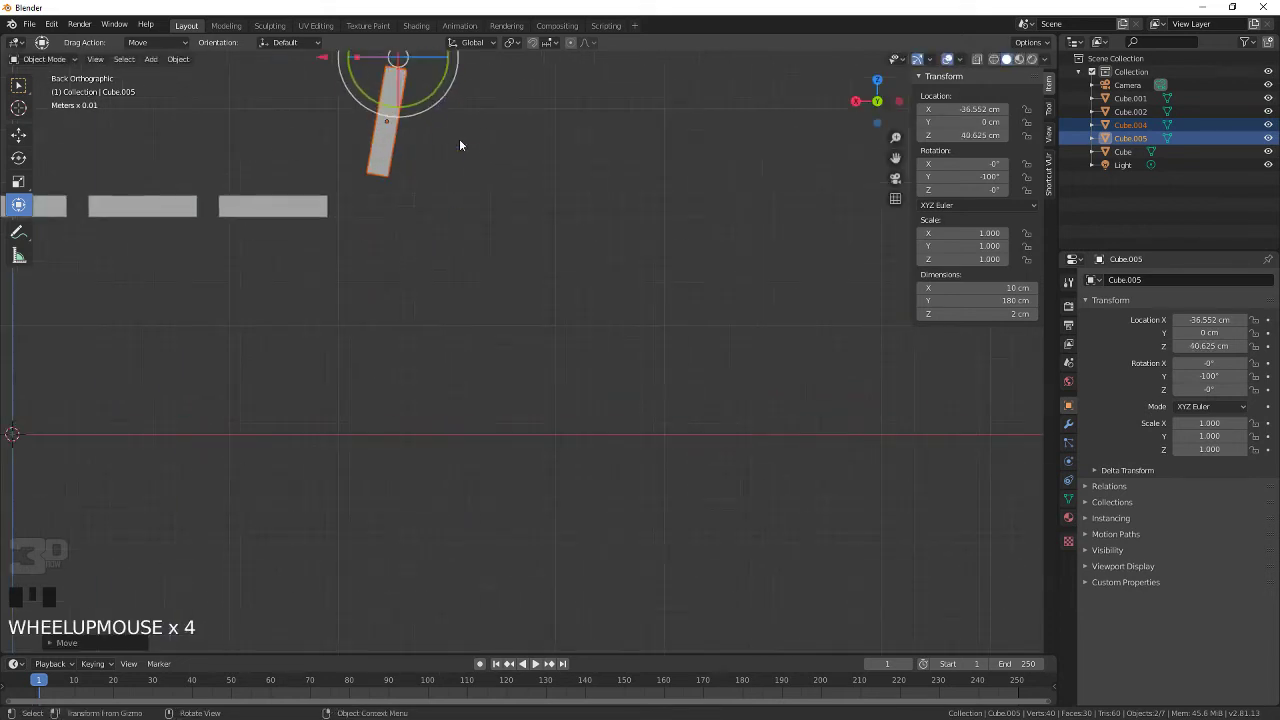
{"action": "middle_click_drag", "start_coordinate": [464, 155], "coordinate": [586, 389], "text": "shift"}
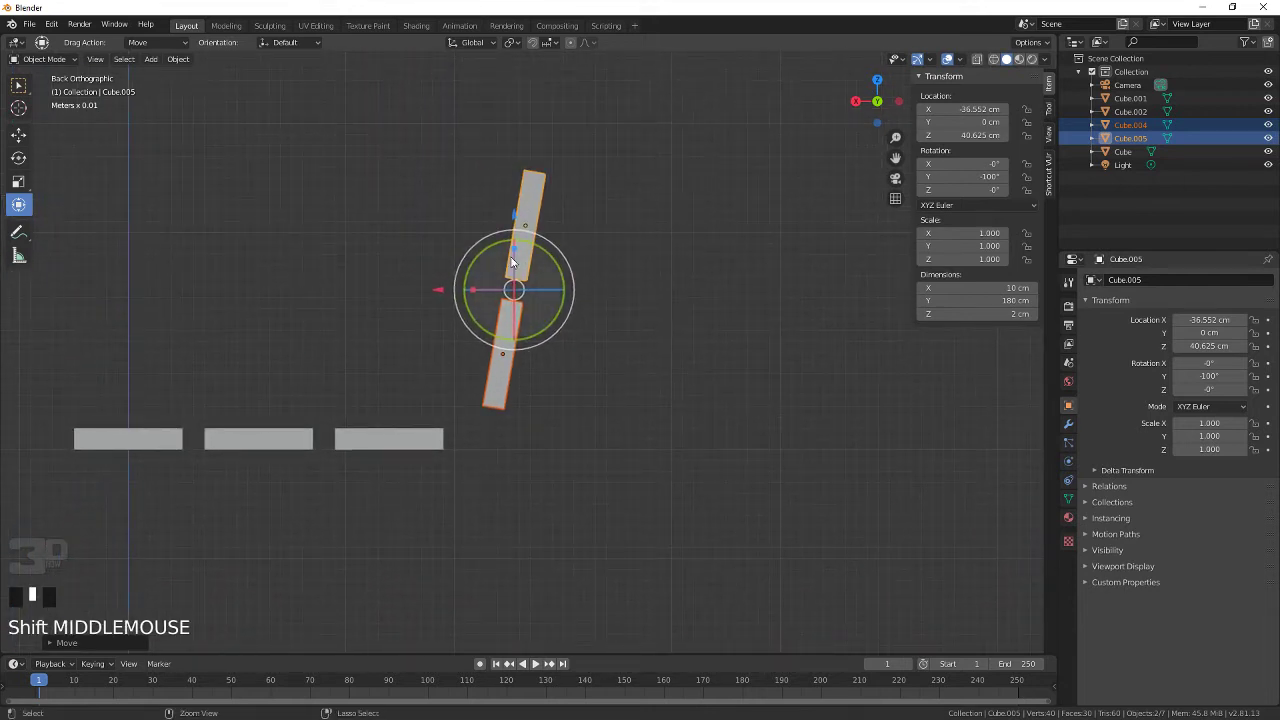
{"action": "left_click_drag", "start_coordinate": [515, 263], "coordinate": [521, 181], "text": "ctrl"}
{"action": "key", "text": "ctrl+z"}
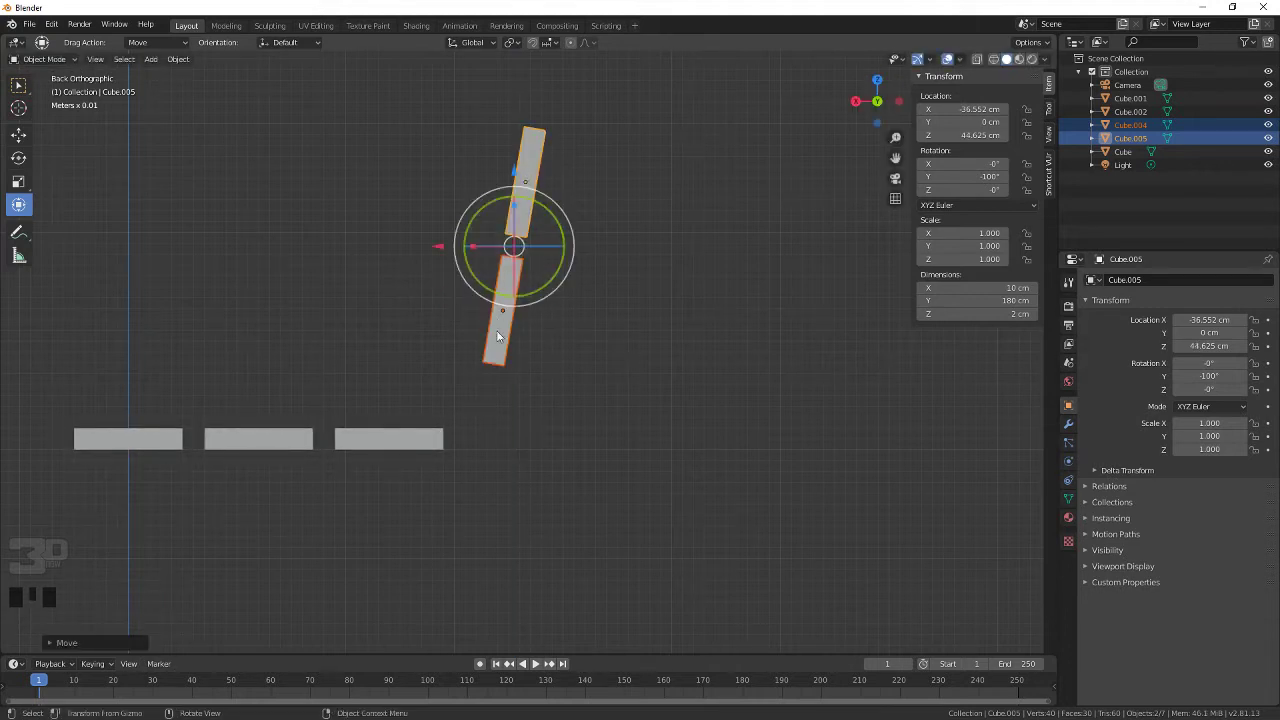
{"action": "scroll", "coordinate": [514, 384], "scroll_direction": "down", "scroll_amount": 2}
{"action": "scroll", "coordinate": [514, 384], "scroll_direction": "down", "scroll_amount": 1}
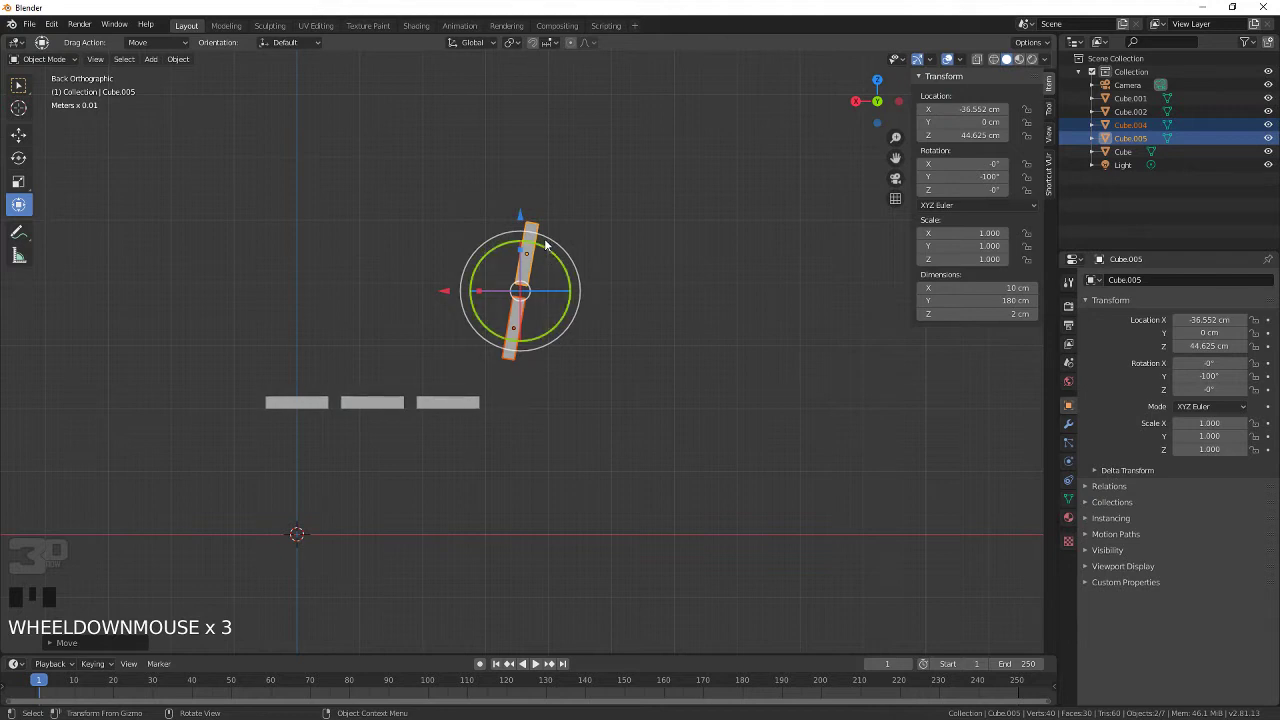
{"action": "left_click", "coordinate": [494, 454]}
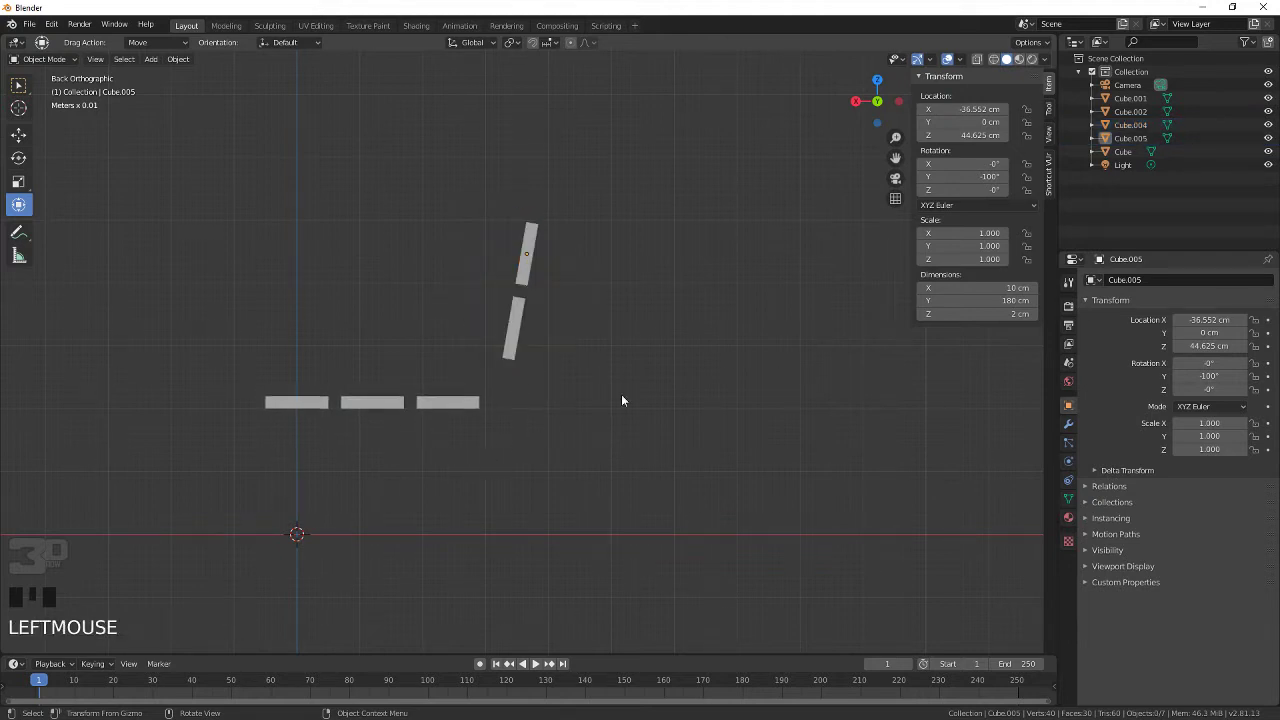
Step: Set the front seat board's origin to the 3D cursor, and deselect the board
{"action": "middle_click_drag", "start_coordinate": [548, 389], "coordinate": [571, 409]}
{"action": "scroll", "coordinate": [535, 439], "scroll_direction": "down", "scroll_amount": 3}
{"action": "left_click", "coordinate": [312, 405]}
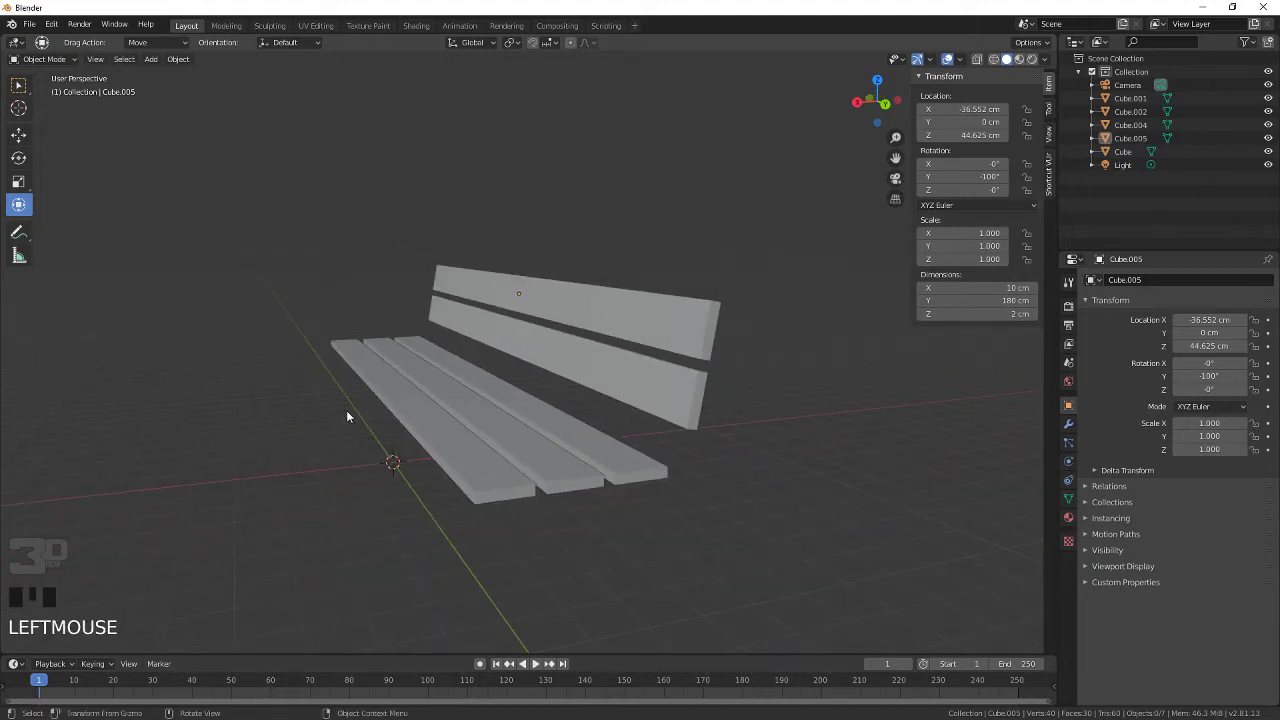
{"action": "left_click", "coordinate": [398, 402]}
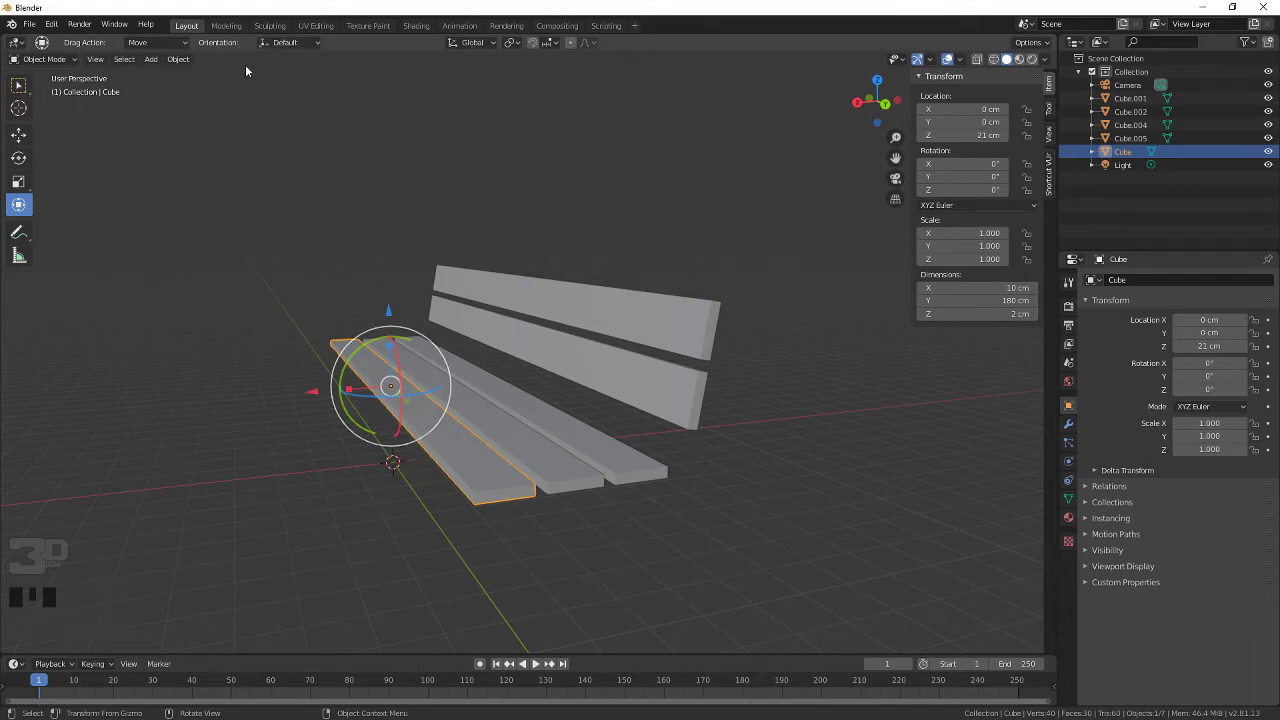
{"action": "left_click", "coordinate": [178, 59]}
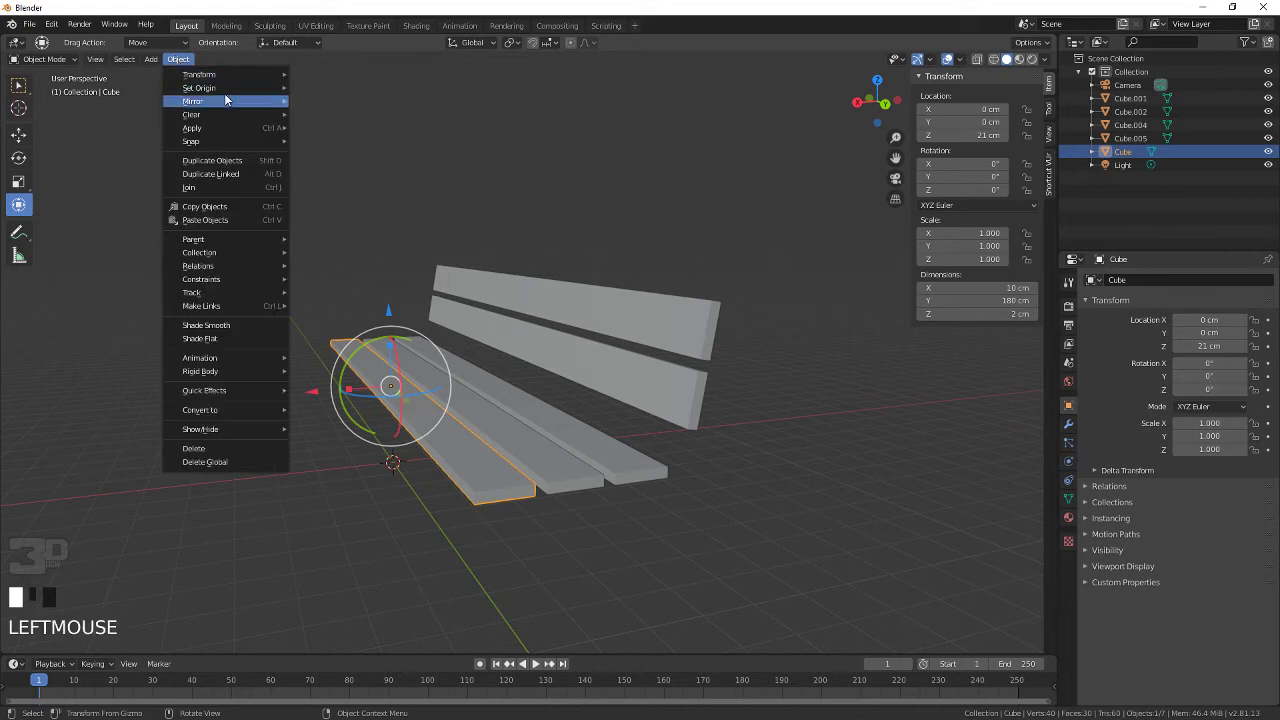
{"action": "mouse_move", "coordinate": [227, 92]}
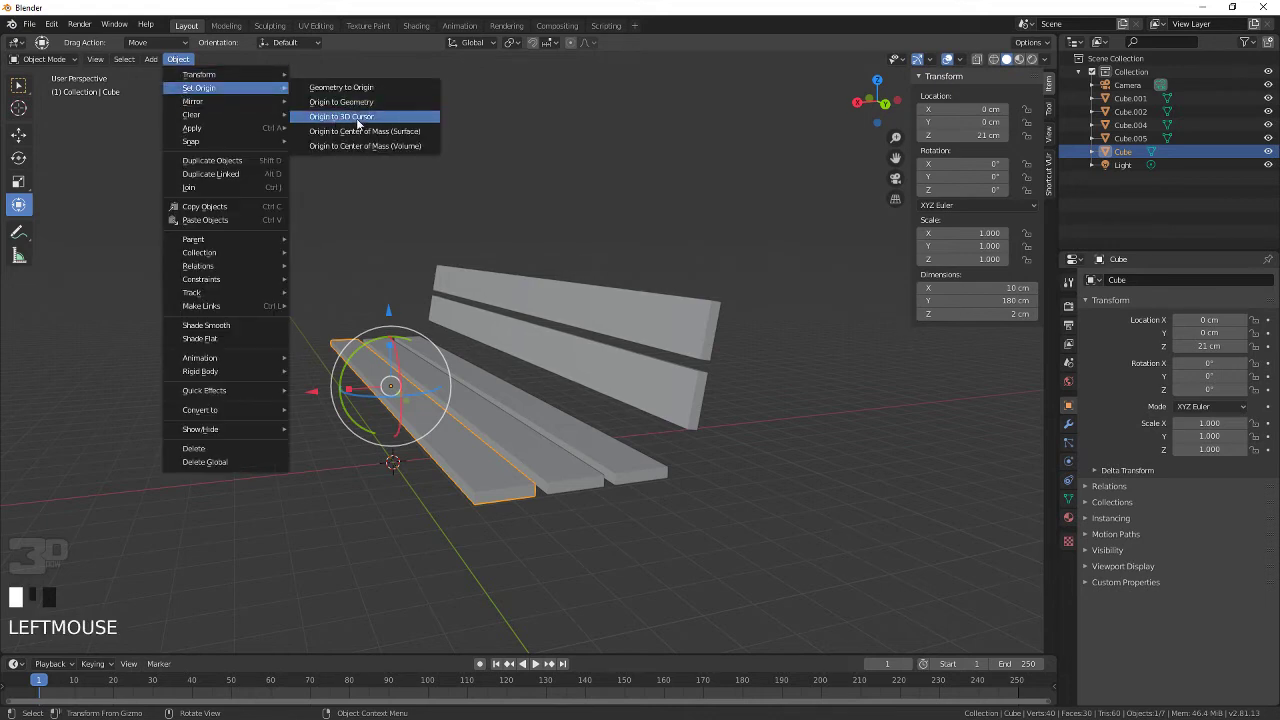
{"action": "mouse_move", "coordinate": [265, 141]}
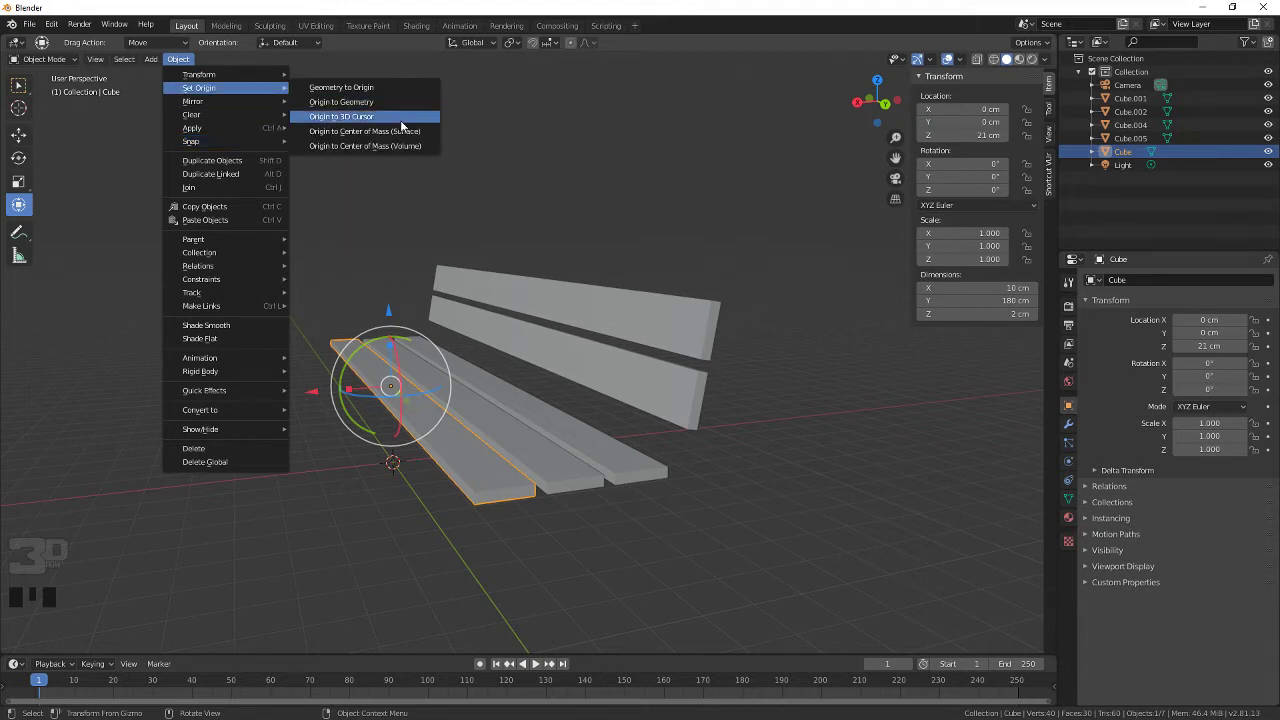
{"action": "left_click", "coordinate": [353, 117]}
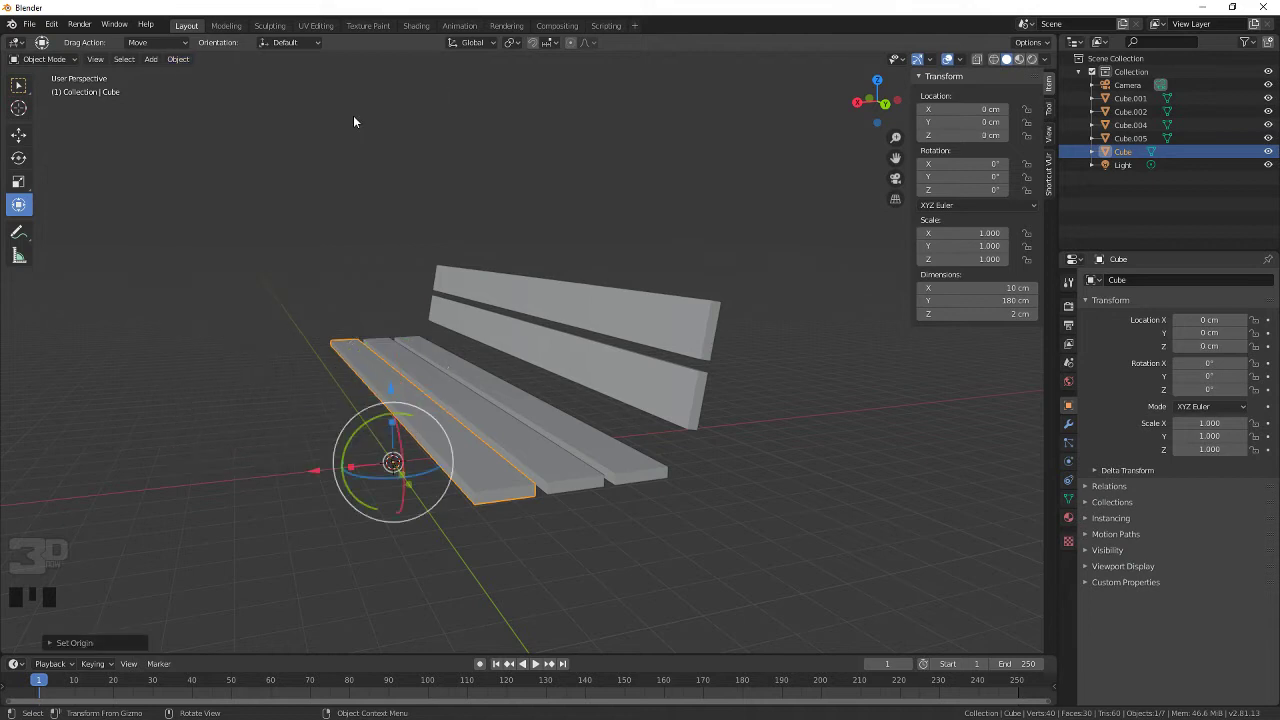
{"action": "left_click", "coordinate": [301, 301]}
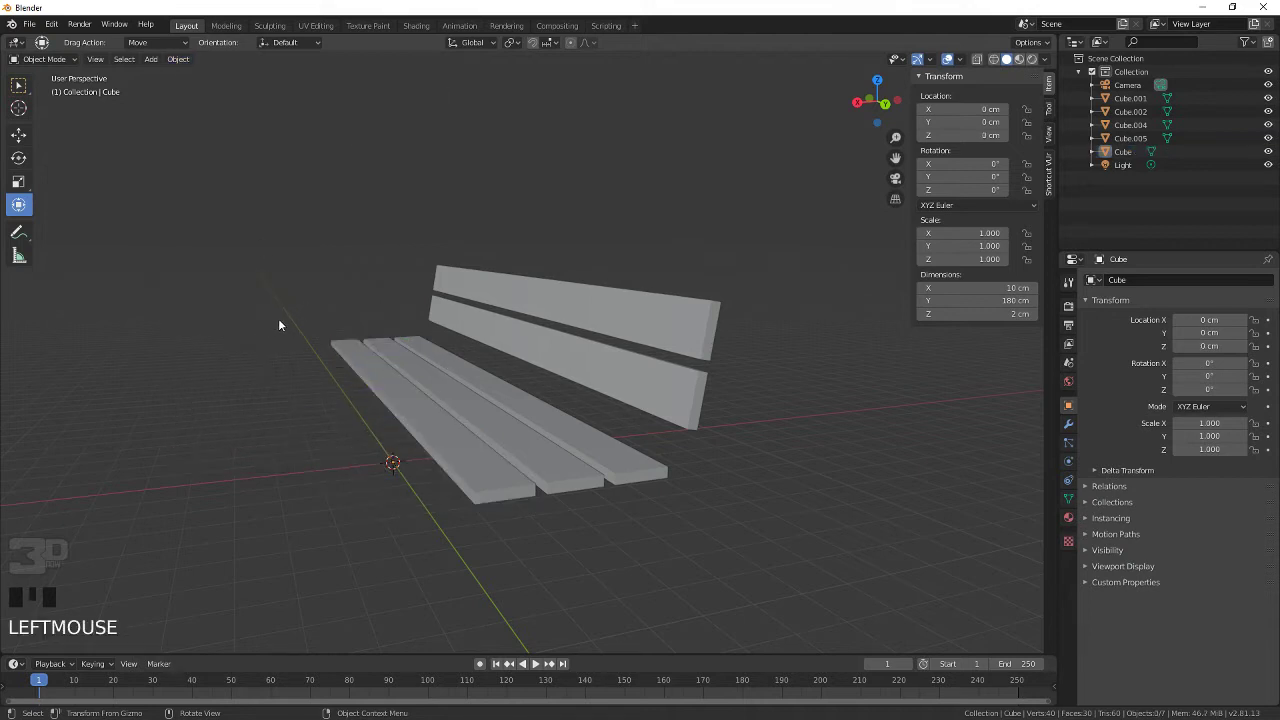
Step: Join all five bench boards into one object, with the front seat board as the active one, and return to the Select Box tool
{"action": "left_click", "coordinate": [512, 306]}
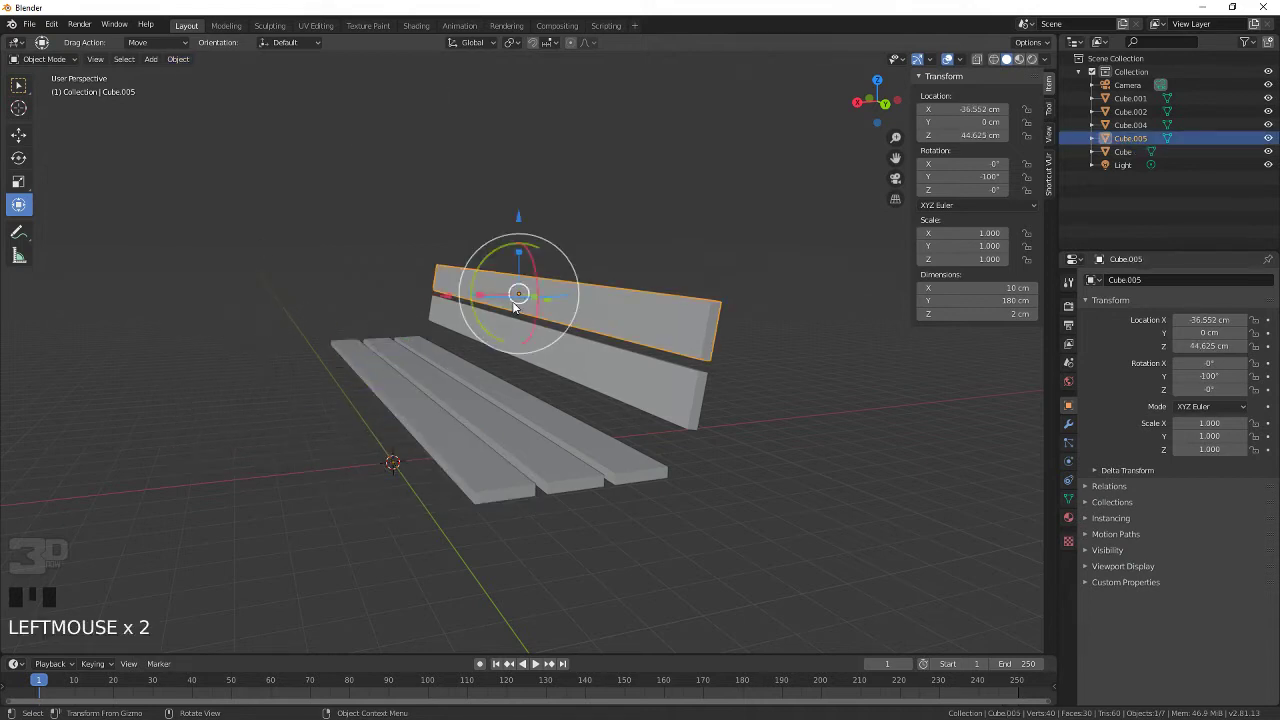
{"action": "left_click", "coordinate": [585, 378], "text": "shift"}
{"action": "left_click", "coordinate": [551, 418], "text": "shift"}
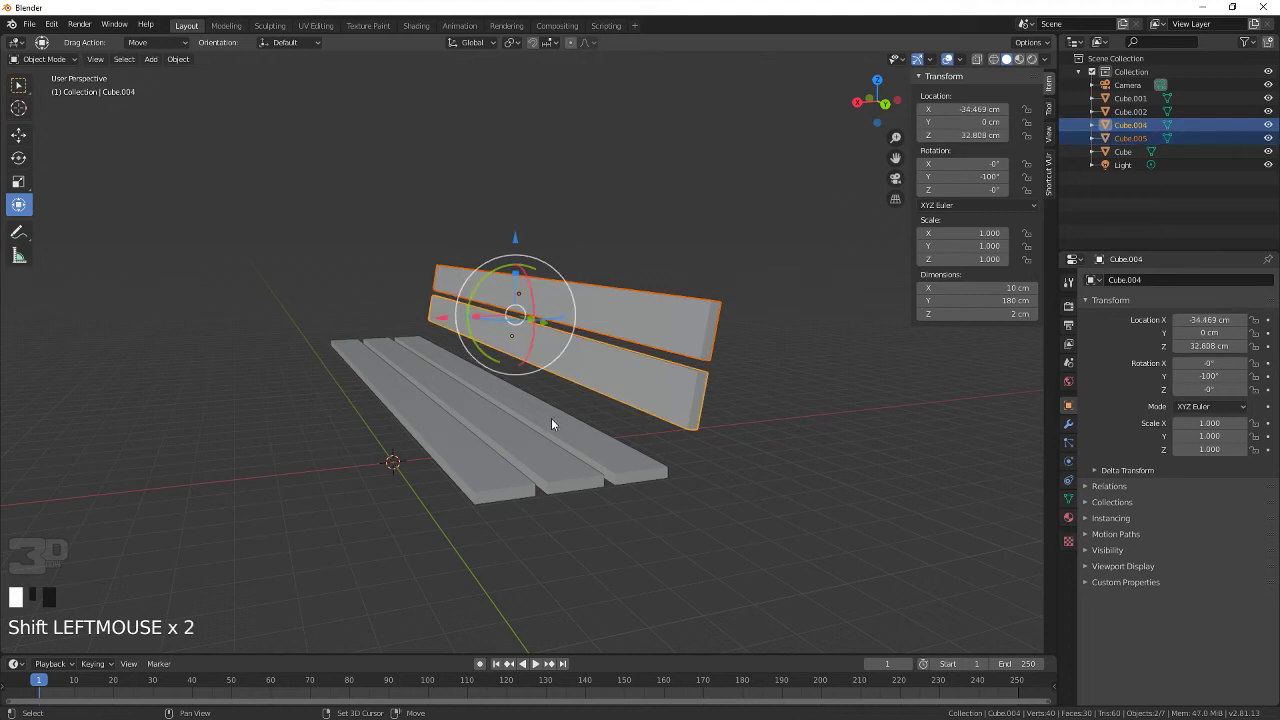
{"action": "left_click", "coordinate": [520, 443], "text": "shift"}
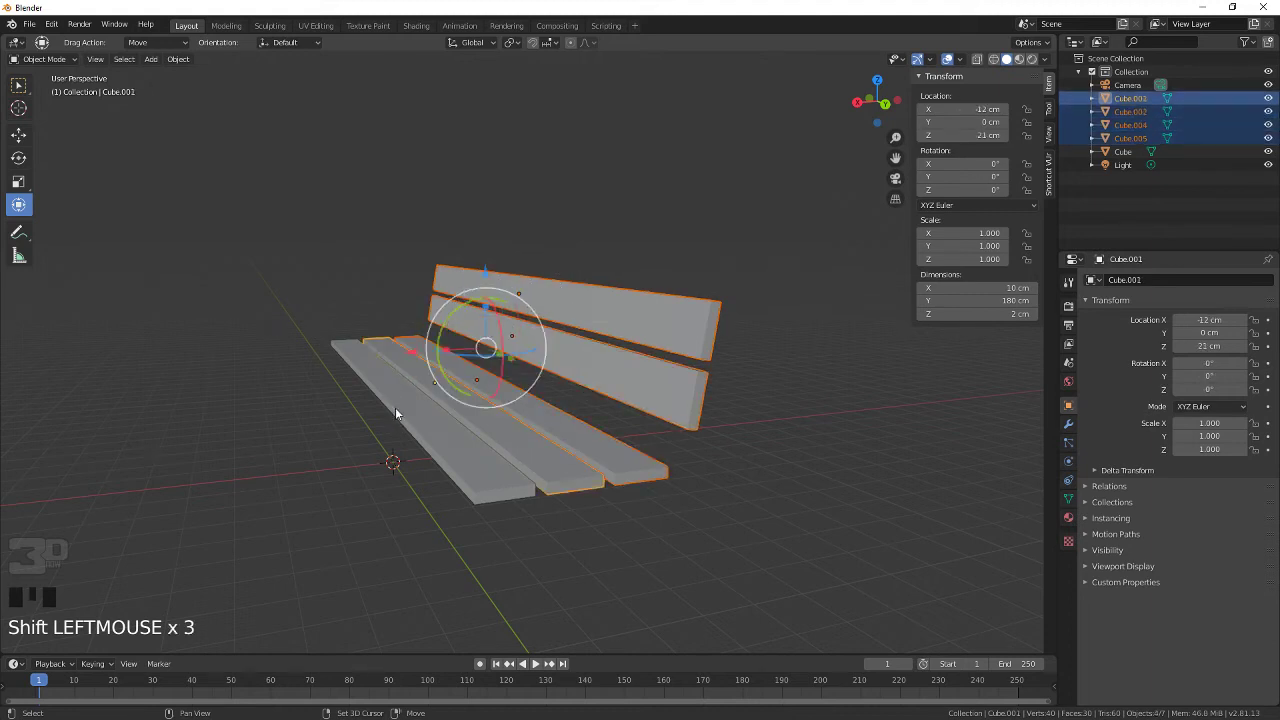
{"action": "left_click", "coordinate": [425, 428], "text": "shift"}
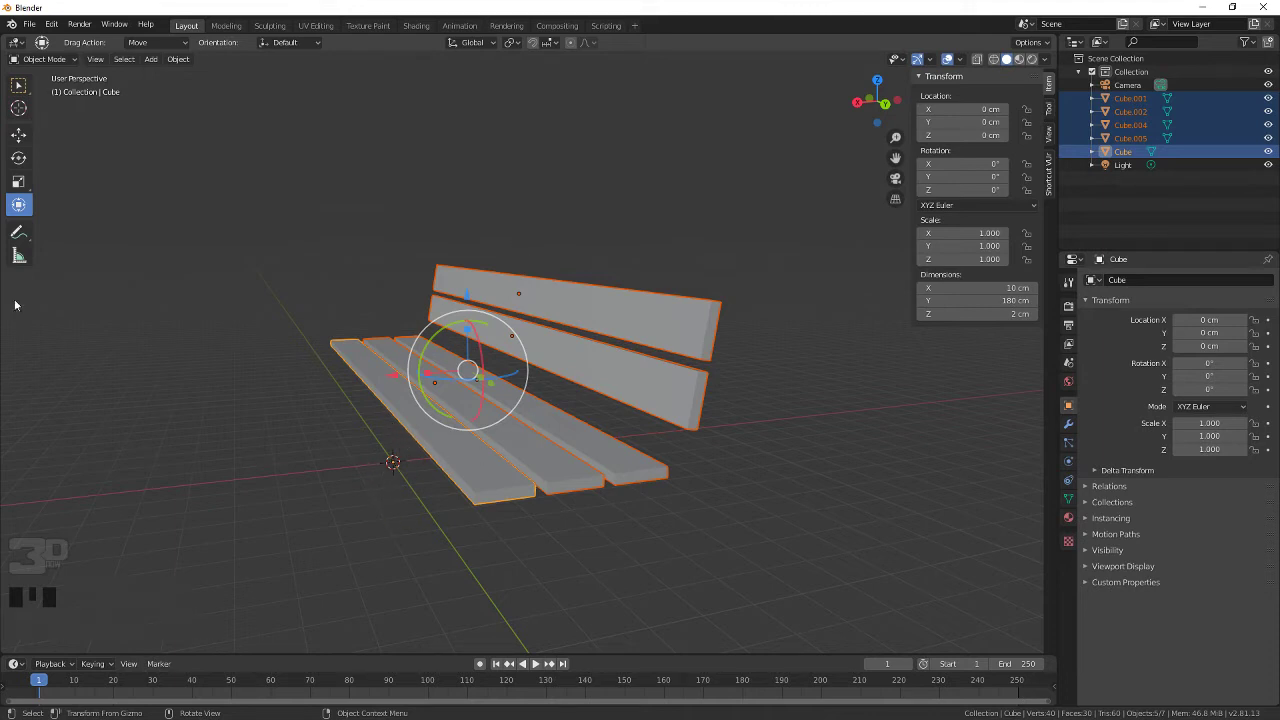
{"action": "left_click", "coordinate": [176, 59]}
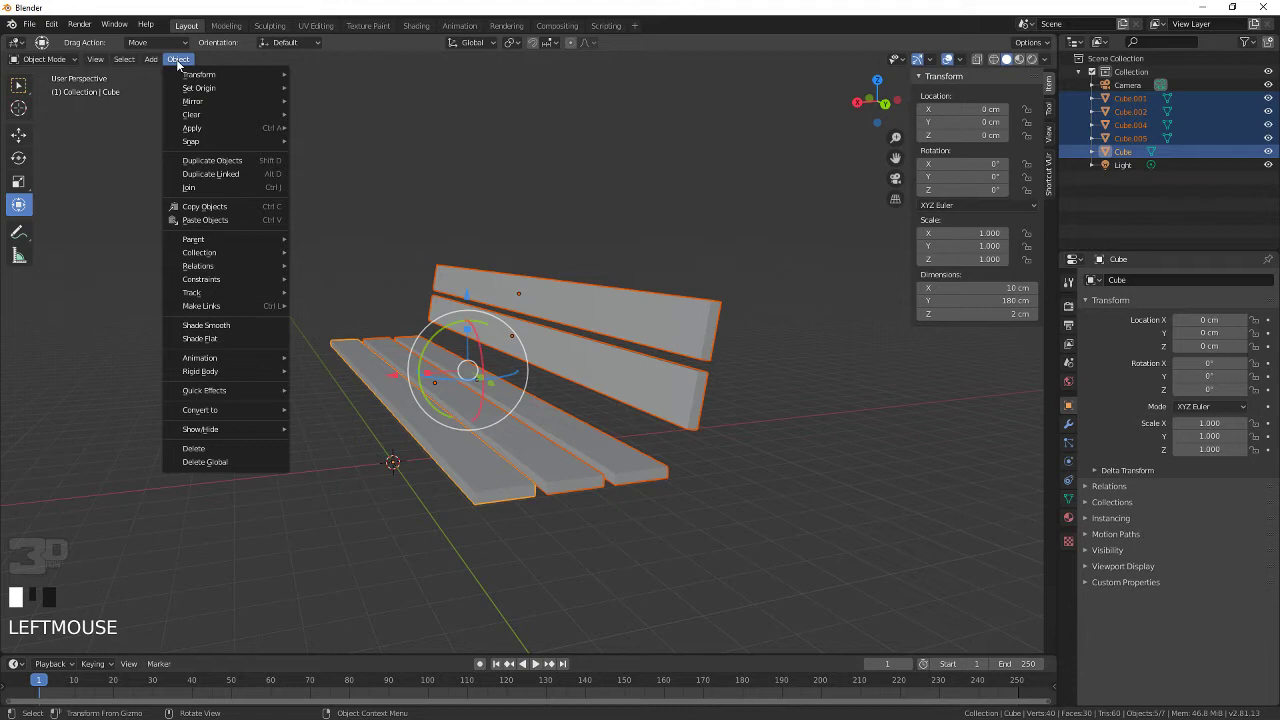
{"action": "left_click", "coordinate": [211, 194]}
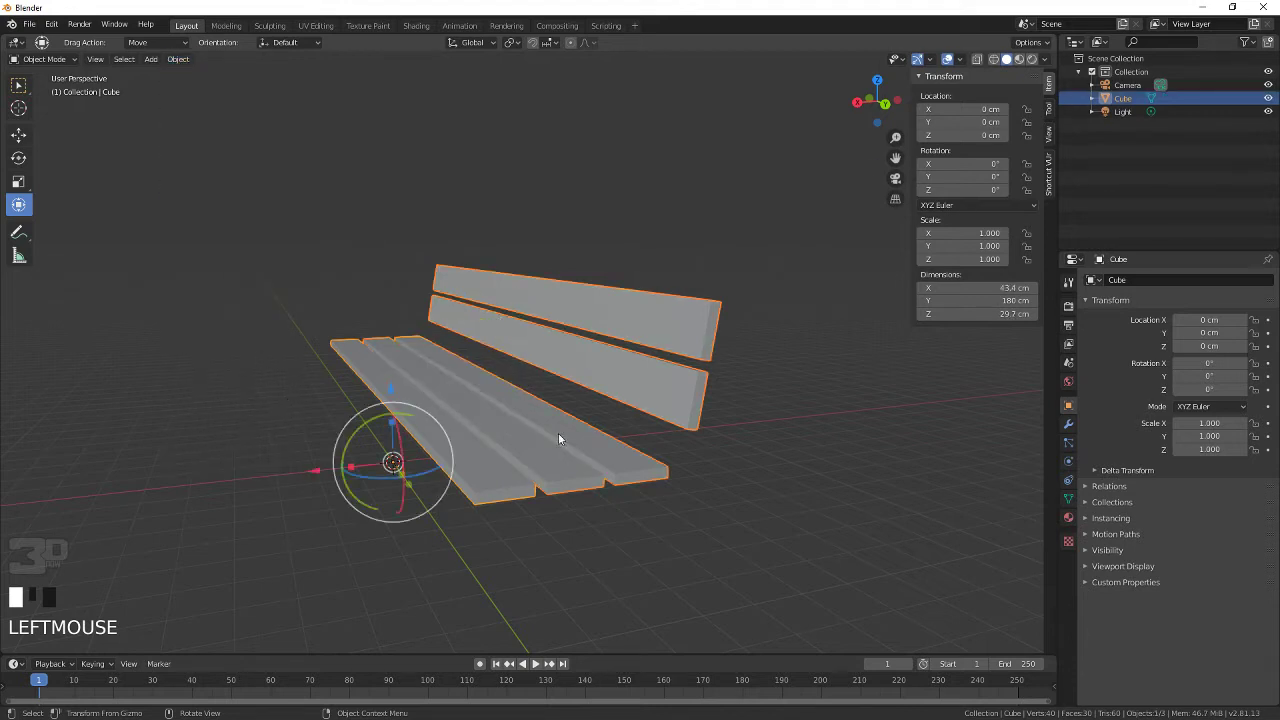
{"action": "left_click", "coordinate": [18, 85]}
{"action": "middle_click_drag", "start_coordinate": [212, 305], "coordinate": [291, 337]}
{"action": "scroll", "coordinate": [325, 357], "scroll_direction": "down", "scroll_amount": 2}
{"action": "mouse_move", "coordinate": [288, 322]}
{"action": "middle_mouse_down"}
{"action": "mouse_move", "coordinate": [231, 329]}
{"action": "mouse_move", "coordinate": [286, 366]}
{"action": "mouse_move", "coordinate": [351, 360]}
{"action": "mouse_move", "coordinate": [331, 292]}
{"action": "mouse_move", "coordinate": [187, 280]}
{"action": "mouse_move", "coordinate": [186, 318]}
{"action": "mouse_move", "coordinate": [290, 336]}
{"action": "middle_mouse_up"}
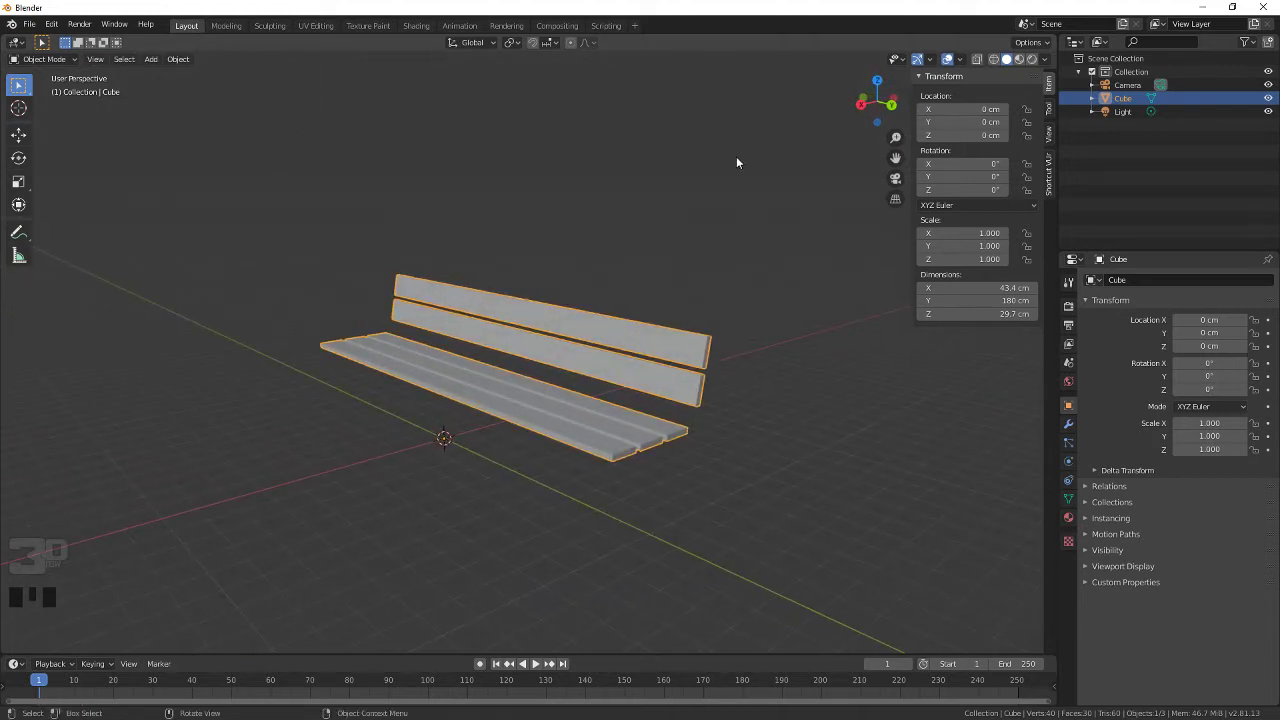
Step: Rename the joined bench object to Banc
{"action": "triple_click", "coordinate": [1131, 100]}
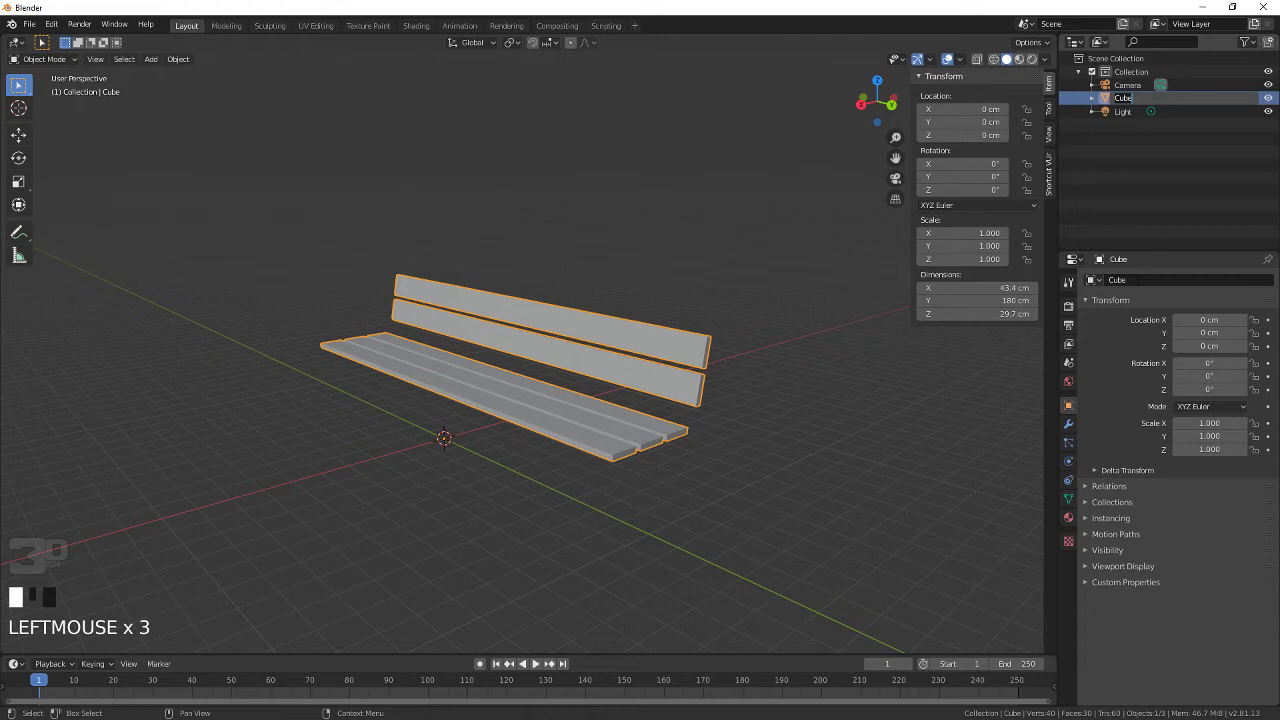
{"action": "left_click", "coordinate": [1136, 280]}
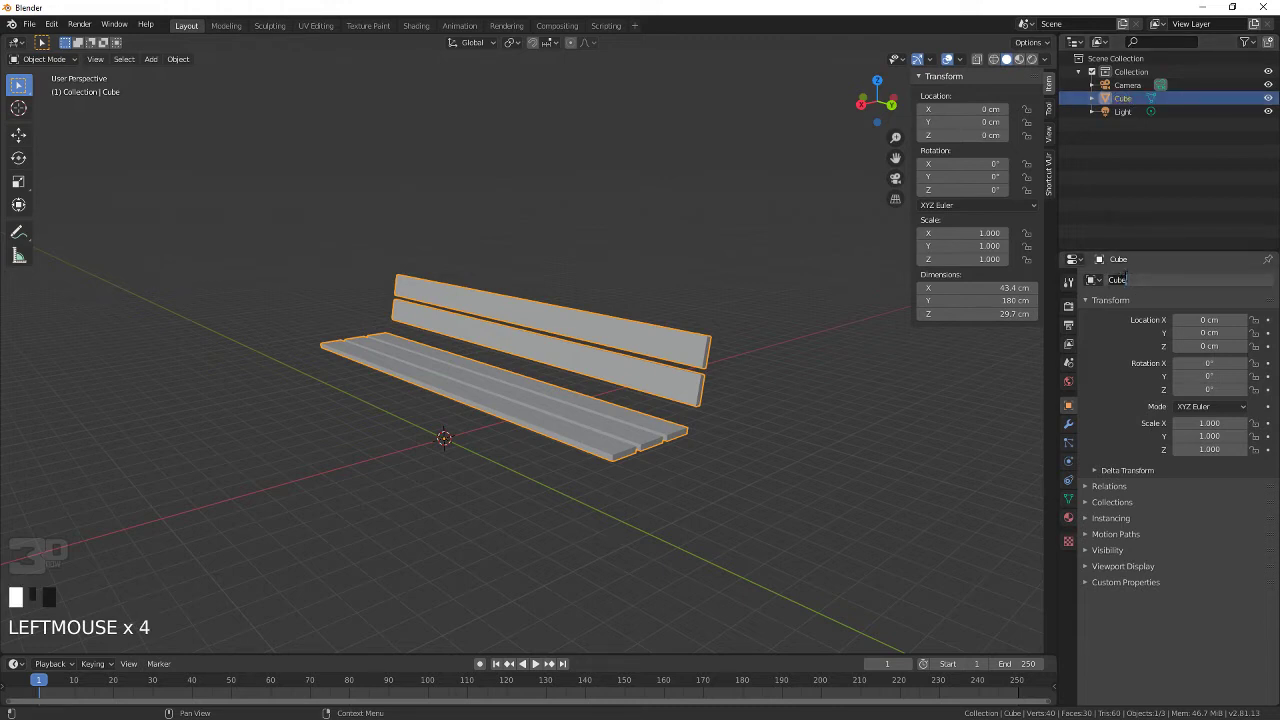
{"action": "type", "text": "Ben"}
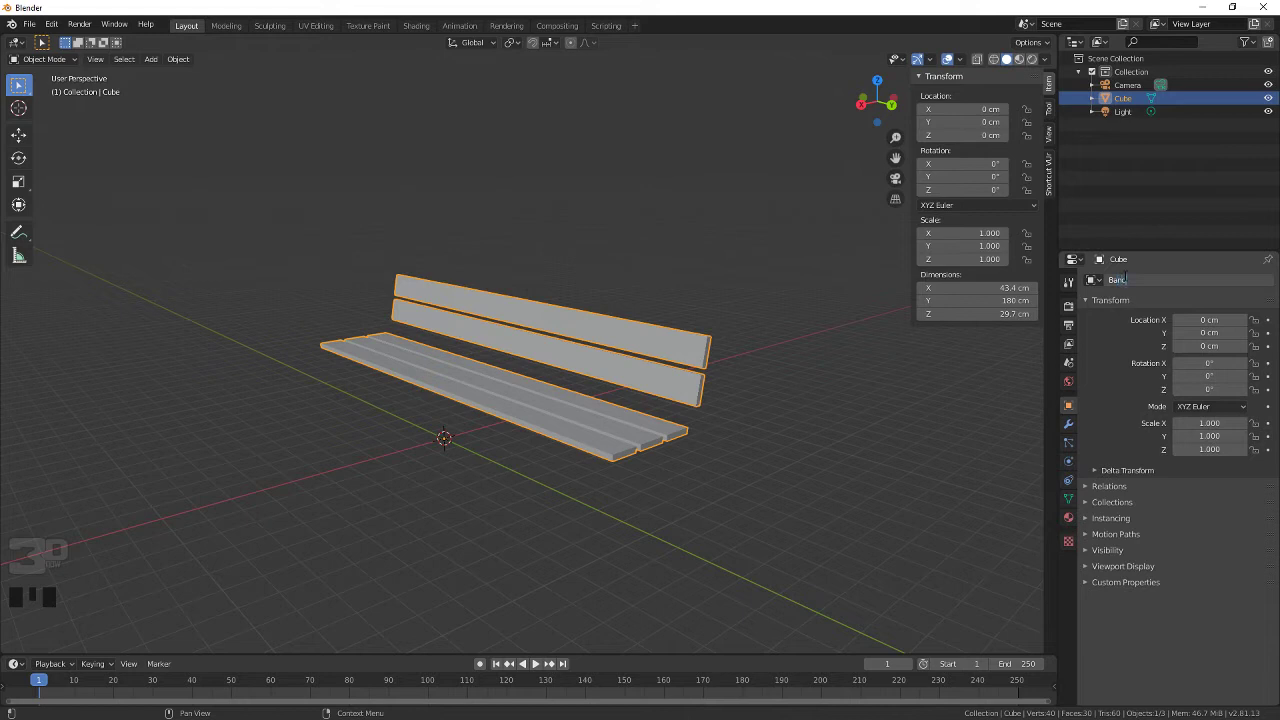
{"action": "type", "text": "c"}
{"action": "key", "text": "Return"}
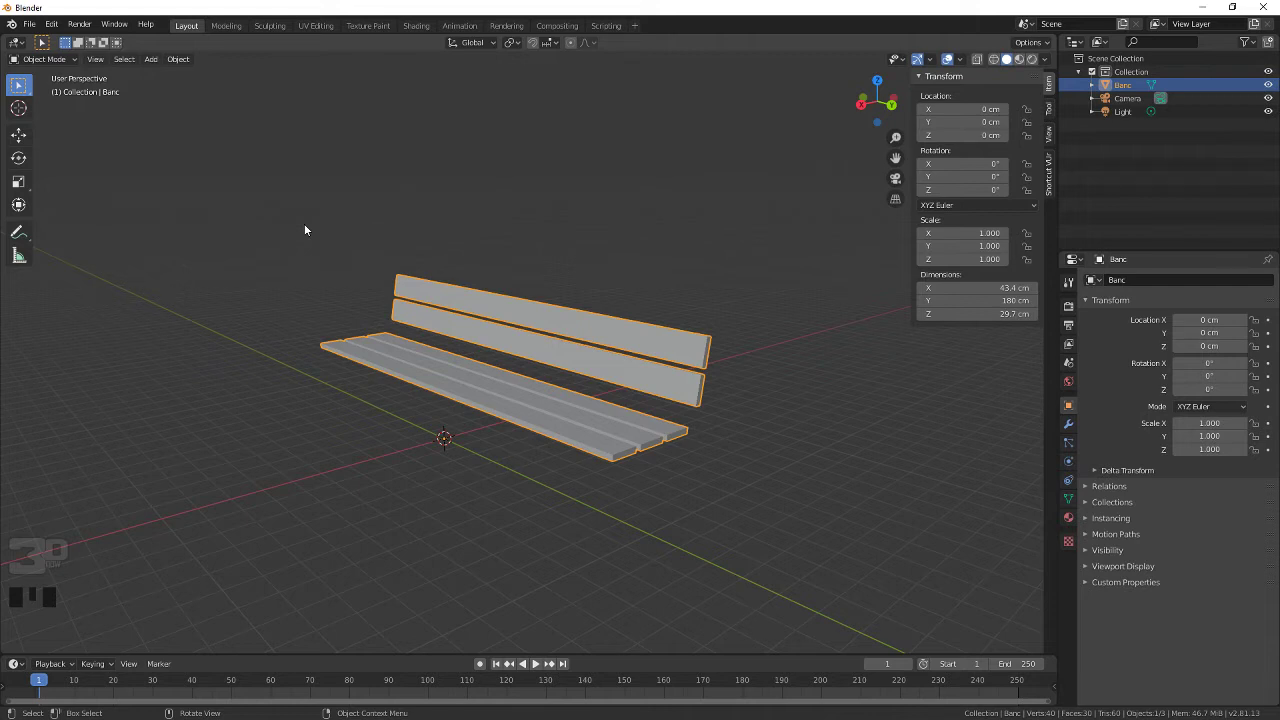
Step: Add a cube mesh at the 3D cursor and switch it to Edit Mode
{"action": "left_click", "coordinate": [150, 60]}
{"action": "mouse_move", "coordinate": [162, 76]}
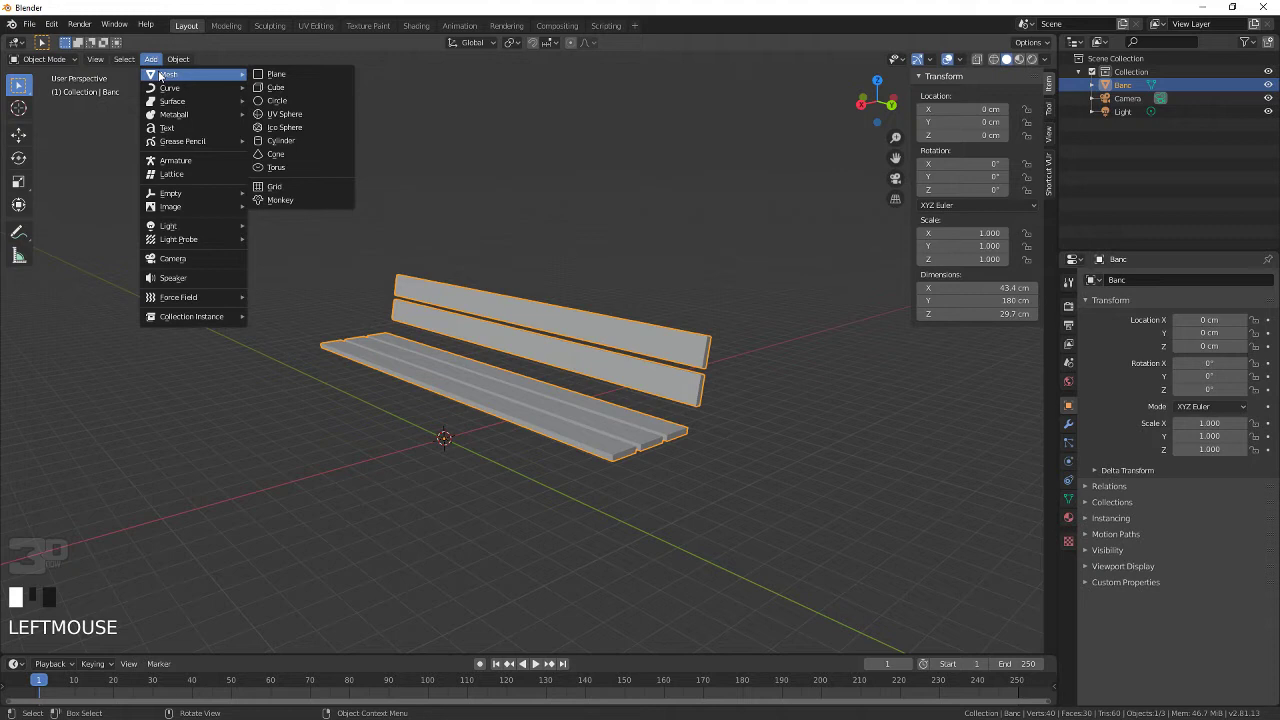
{"action": "left_click", "coordinate": [277, 90]}
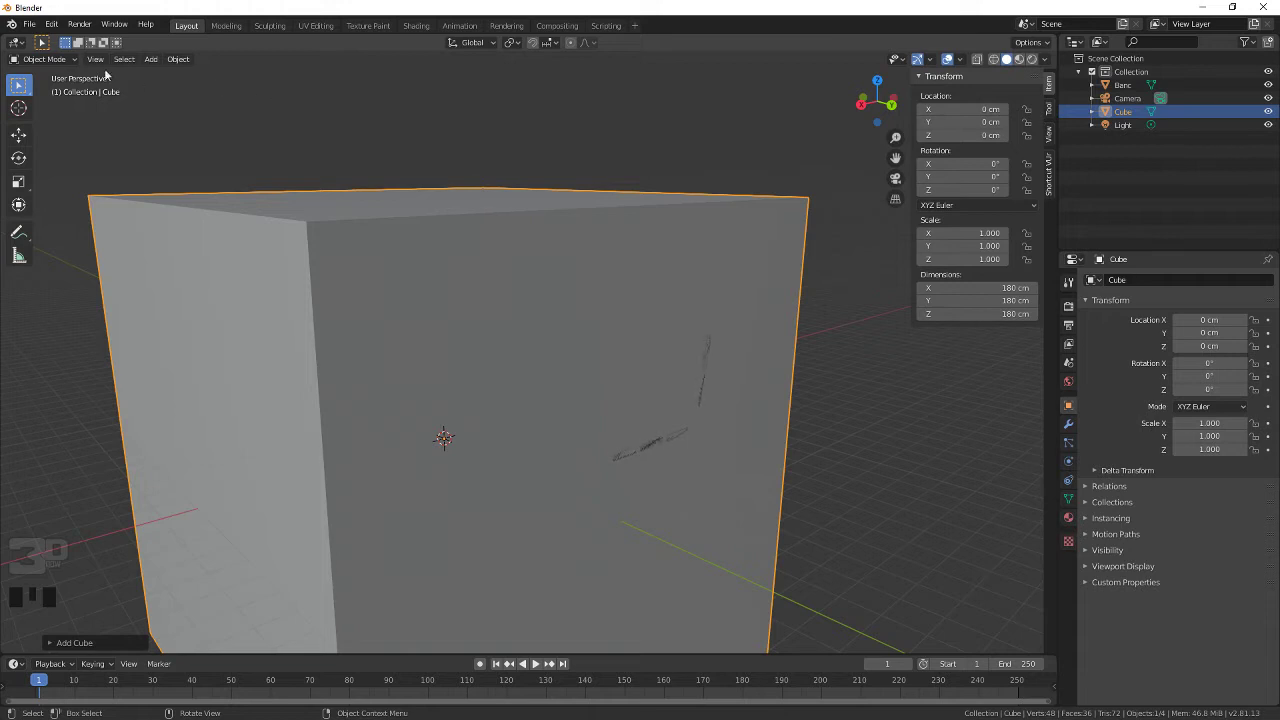
{"action": "left_click", "coordinate": [44, 59]}
{"action": "left_click", "coordinate": [42, 89]}
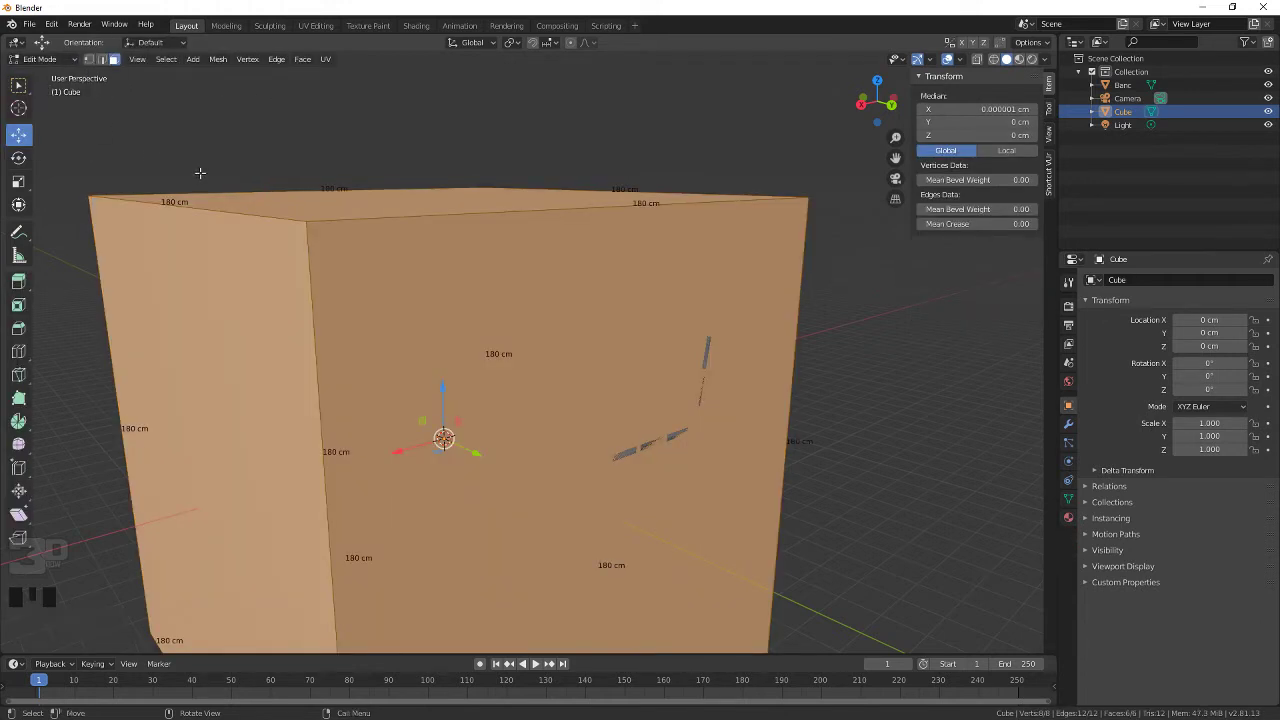
{"action": "scroll", "coordinate": [238, 167], "scroll_direction": "down", "scroll_amount": 3}
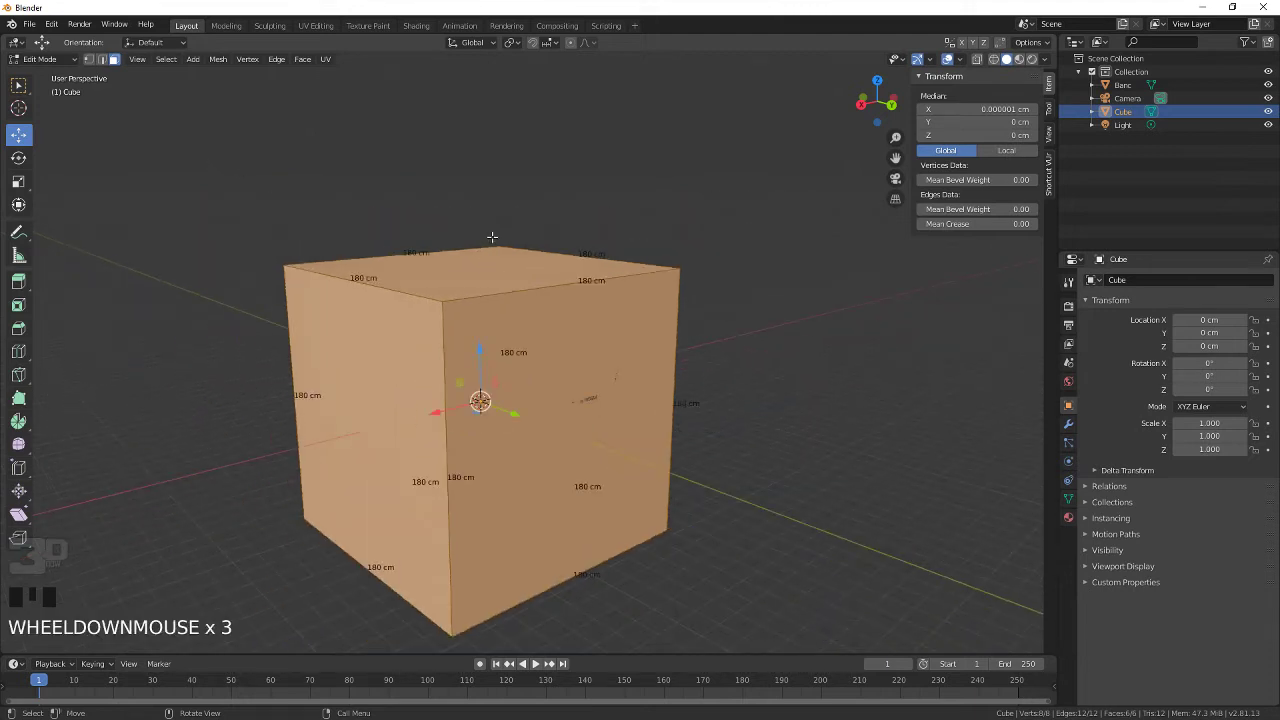
{"action": "right_click", "coordinate": [492, 237]}
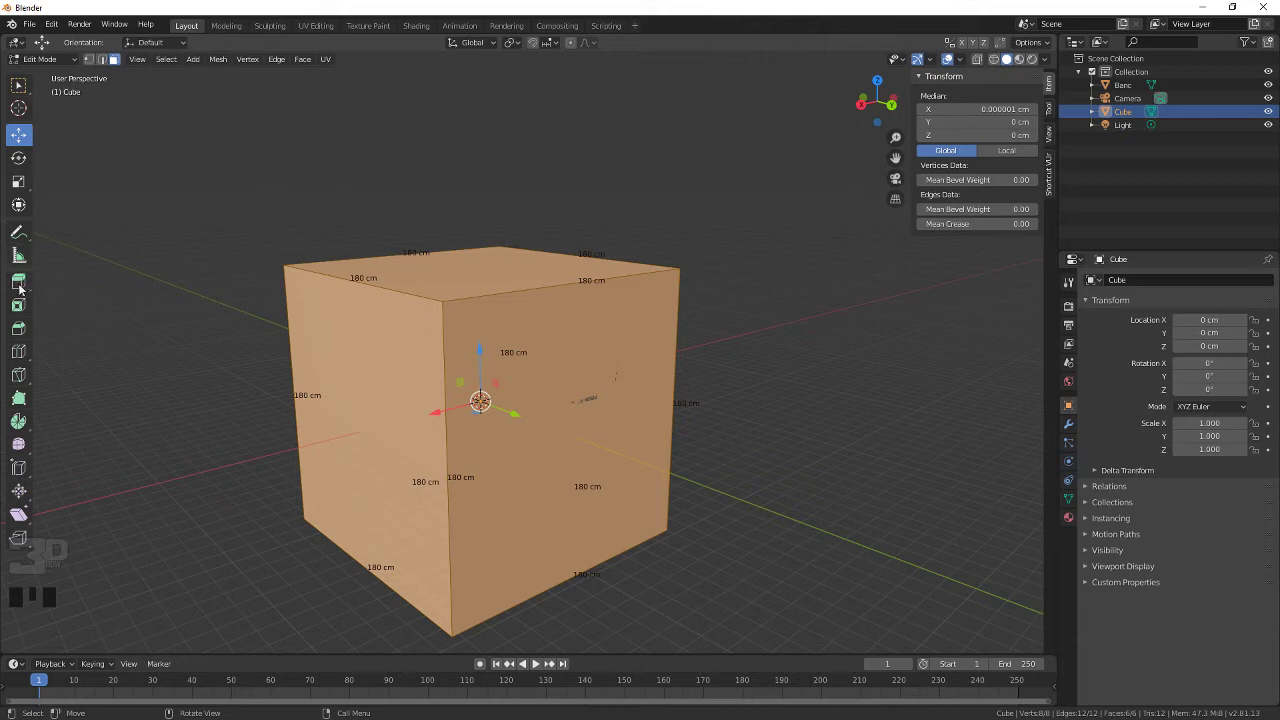
Step: Scale the cube's mesh down uniformly to 18 cm and further to 1.8 cm per side
{"action": "left_click", "coordinate": [18, 181]}
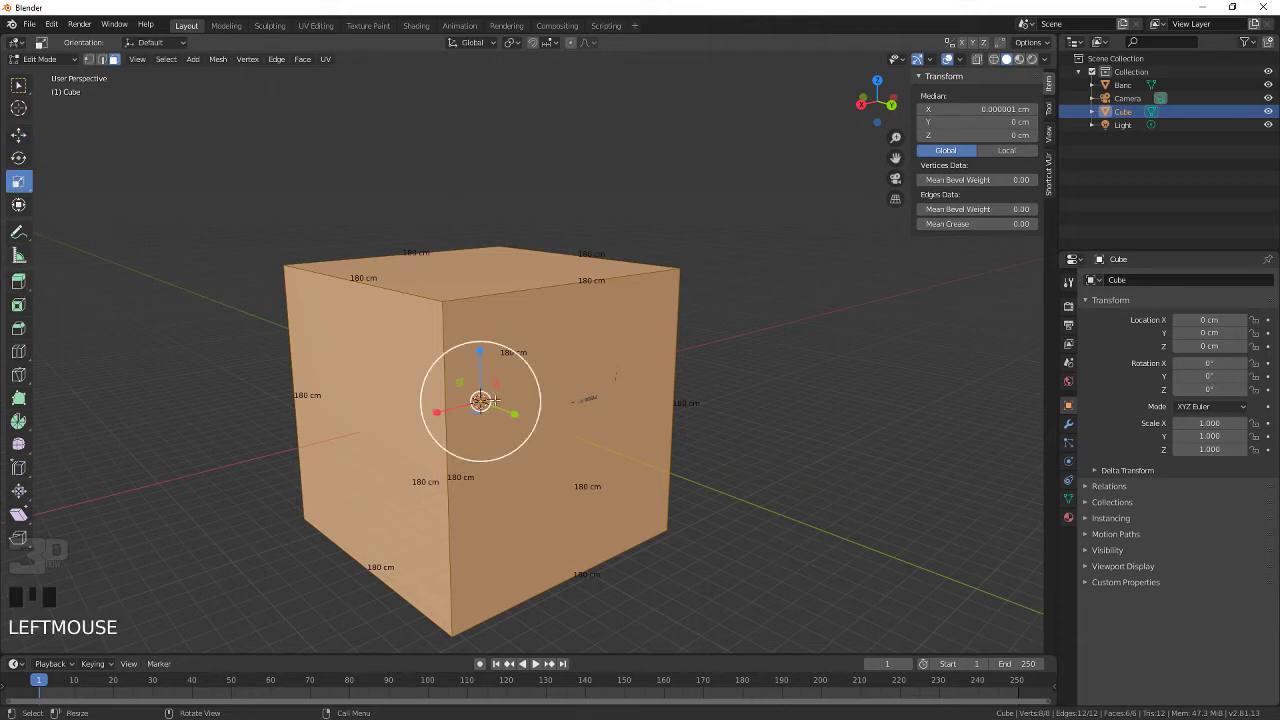
{"action": "left_click_drag", "start_coordinate": [521, 367], "coordinate": [482, 402]}
{"action": "scroll", "coordinate": [486, 401], "scroll_direction": "up", "scroll_amount": 2}
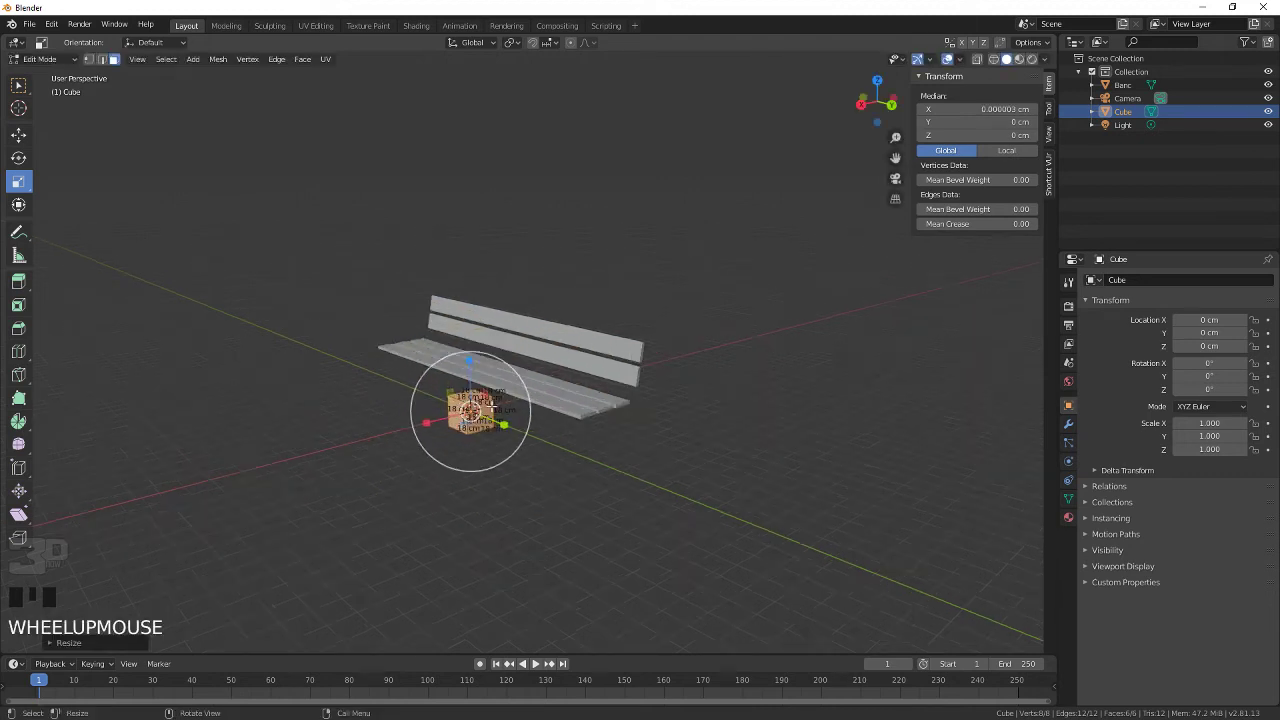
{"action": "key", "text": "KP_Decimal"}
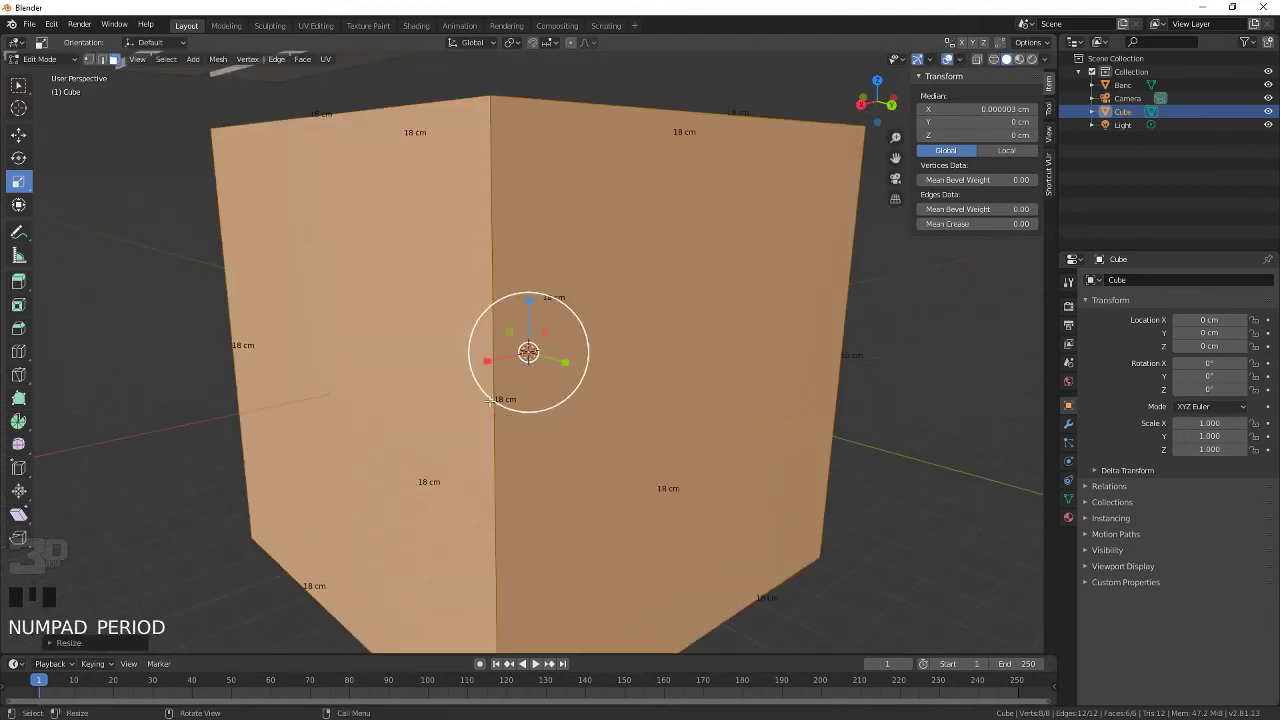
{"action": "scroll", "coordinate": [540, 384], "scroll_direction": "down", "scroll_amount": 2}
{"action": "left_click_drag", "start_coordinate": [540, 384], "coordinate": [535, 352], "text": "ctrl"}
{"action": "scroll", "coordinate": [540, 352], "scroll_direction": "up", "scroll_amount": 4}
{"action": "scroll", "coordinate": [552, 351], "scroll_direction": "down", "scroll_amount": 6}
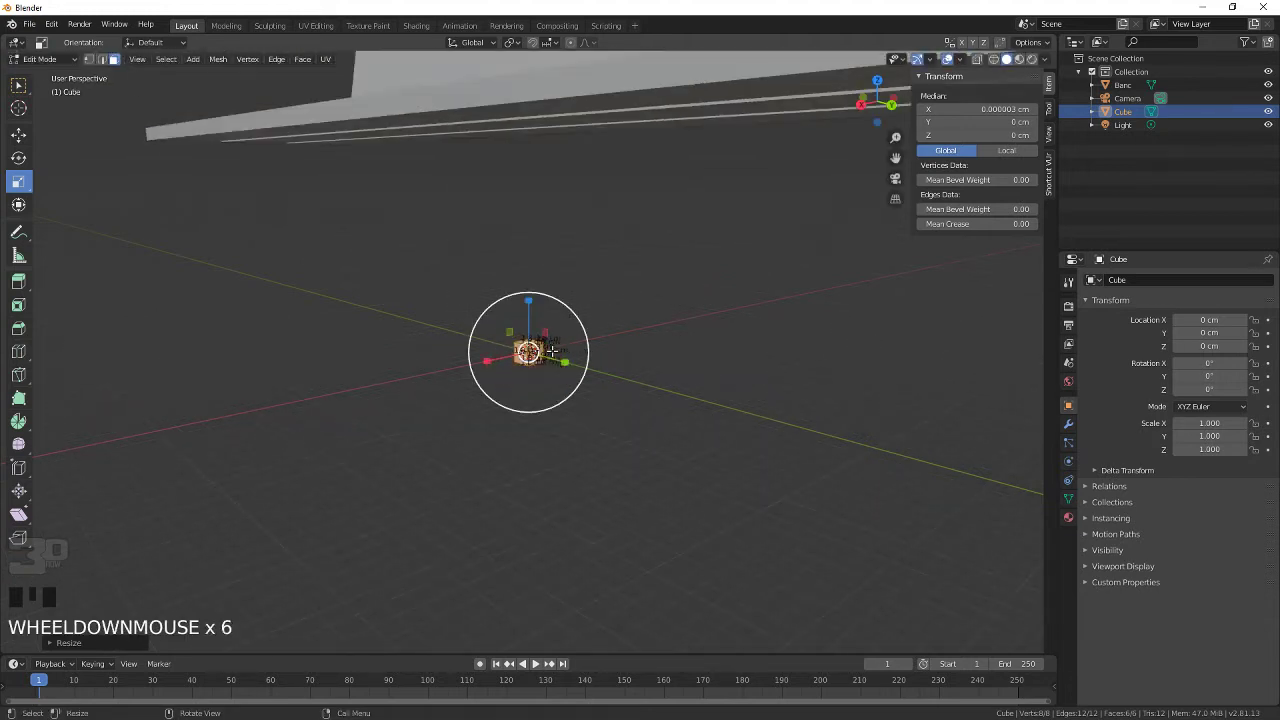
{"action": "scroll", "coordinate": [552, 351], "scroll_direction": "down", "scroll_amount": 2}
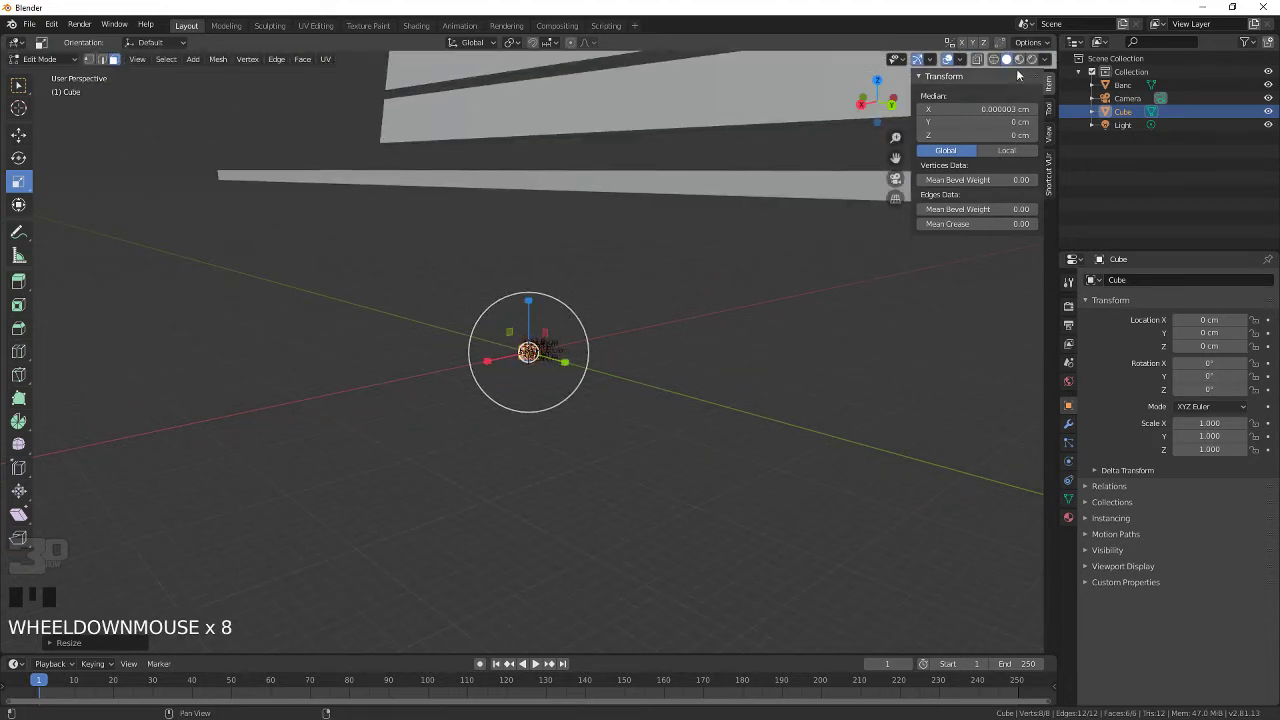
Step: In the right orthographic view, move the small cube's mesh in the YZ plane to Y 80 cm, Z 20 cm
{"action": "left_click", "coordinate": [863, 99]}
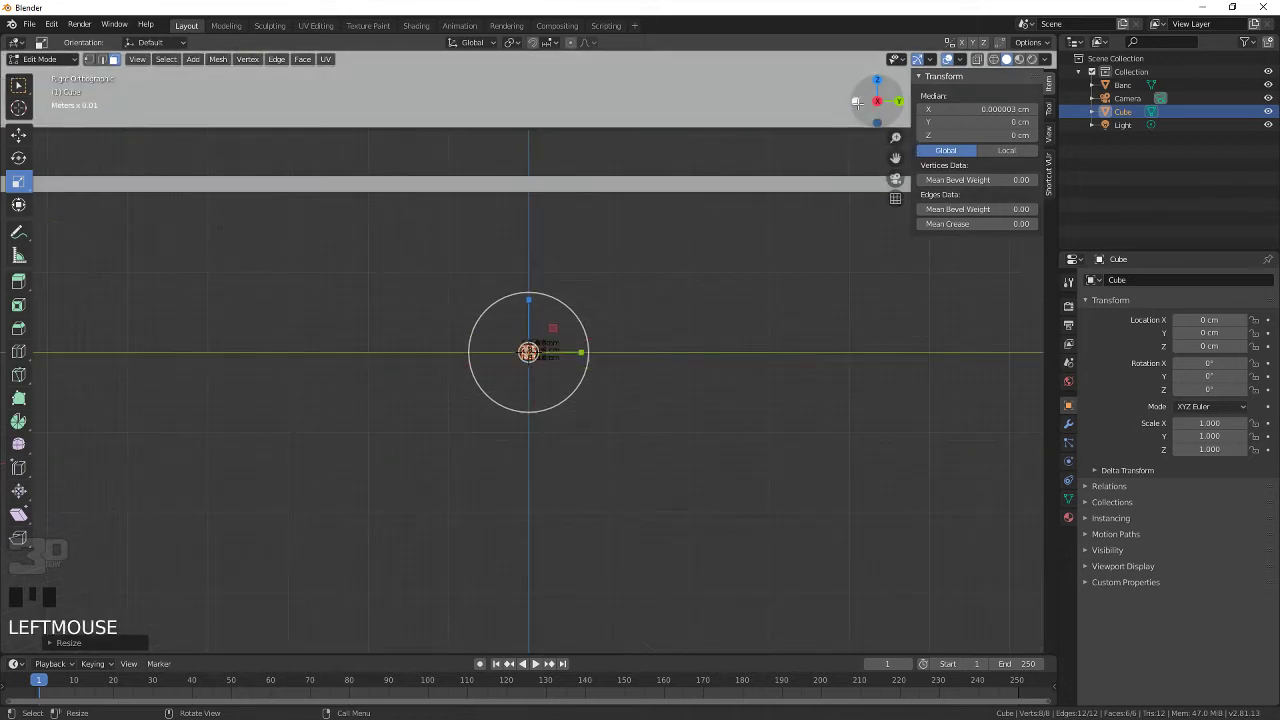
{"action": "left_click", "coordinate": [18, 134]}
{"action": "scroll", "coordinate": [486, 366], "scroll_direction": "down", "scroll_amount": 2}
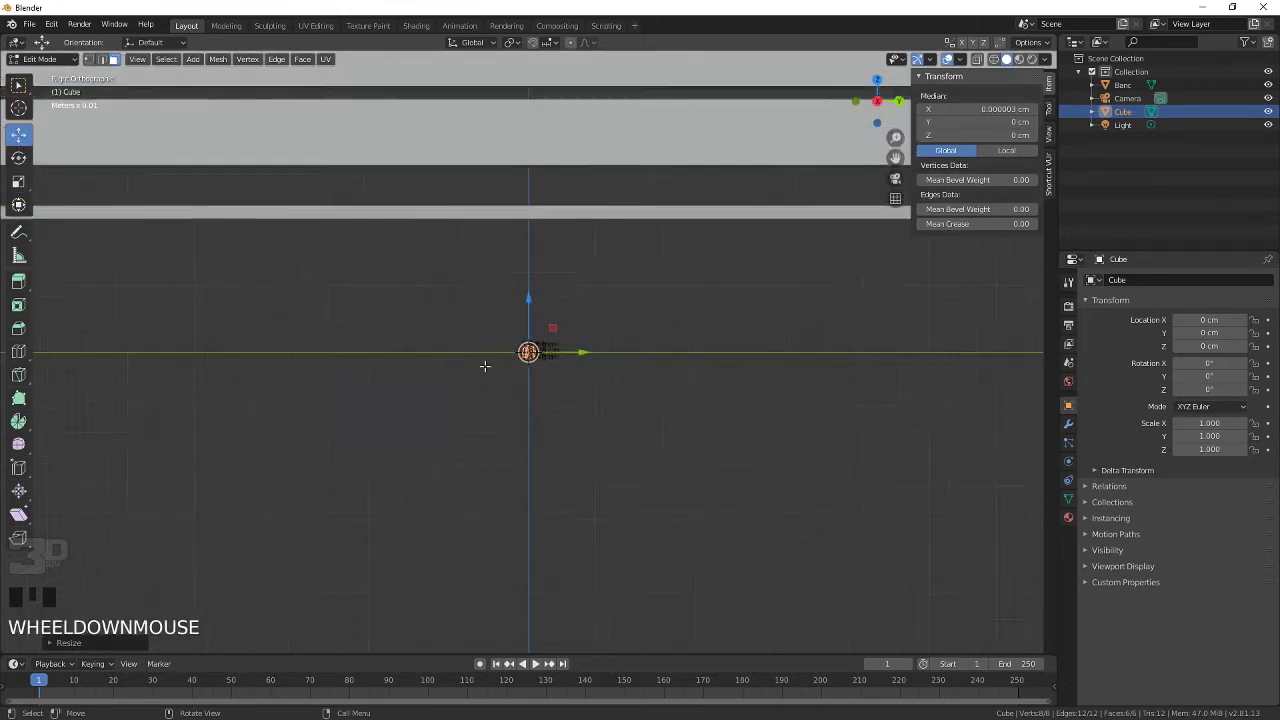
{"action": "middle_click_drag", "start_coordinate": [491, 374], "coordinate": [209, 426], "text": "shift"}
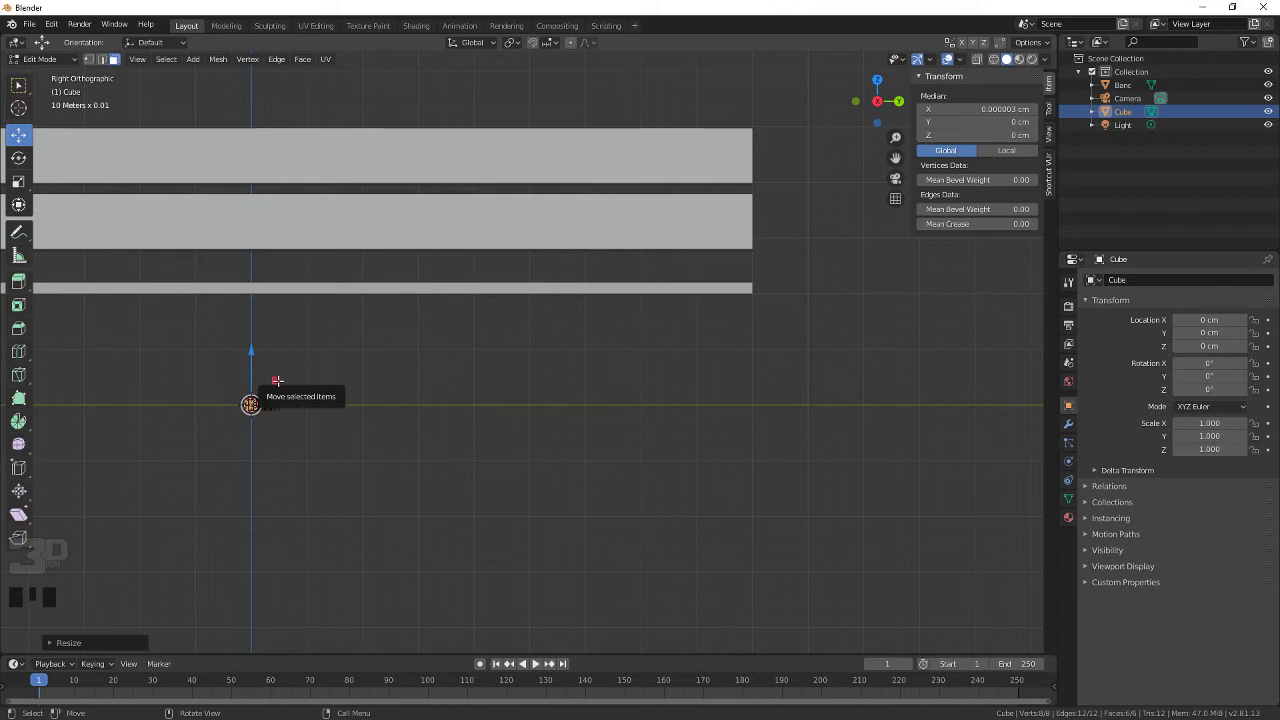
{"action": "left_click_drag", "start_coordinate": [277, 381], "coordinate": [723, 290], "text": "ctrl"}
Step: Move the small cube just beneath the seat near its end, at Y 87 cm, Z 19 cm
{"action": "scroll", "coordinate": [723, 290], "scroll_direction": "up", "scroll_amount": 2}
{"action": "scroll", "coordinate": [723, 290], "scroll_direction": "up", "scroll_amount": 2}
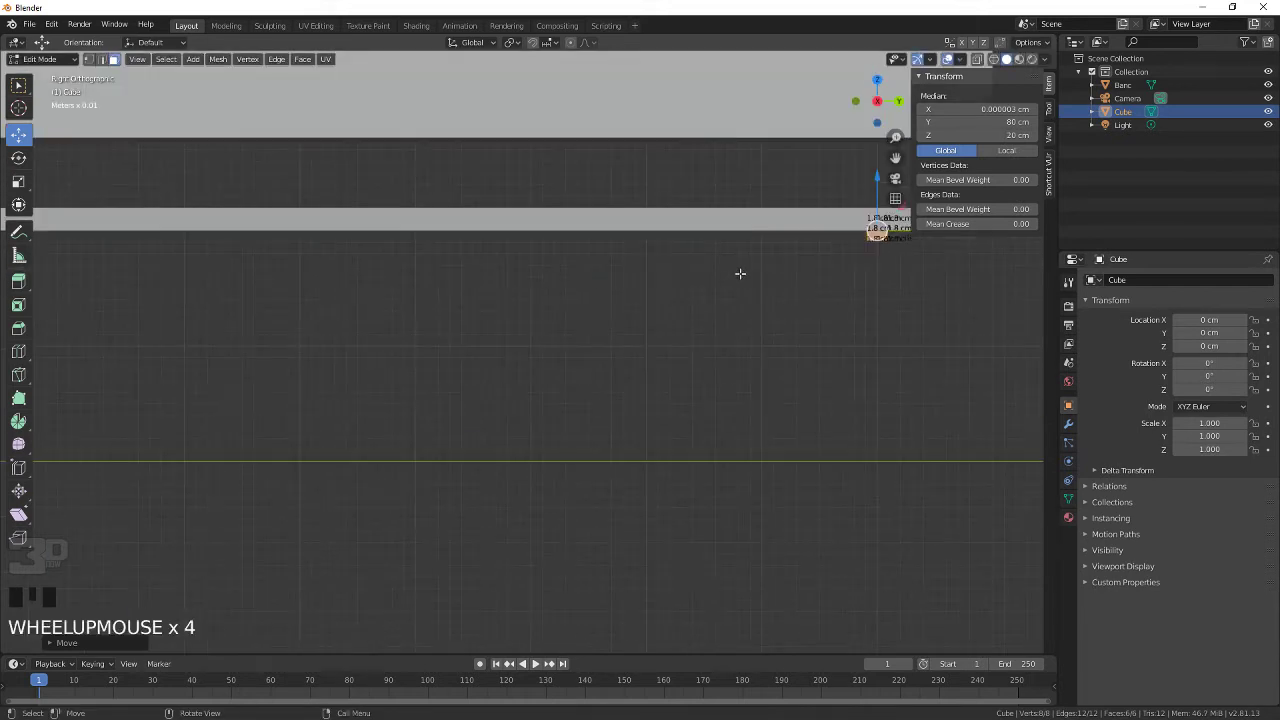
{"action": "key", "text": "KP_Decimal"}
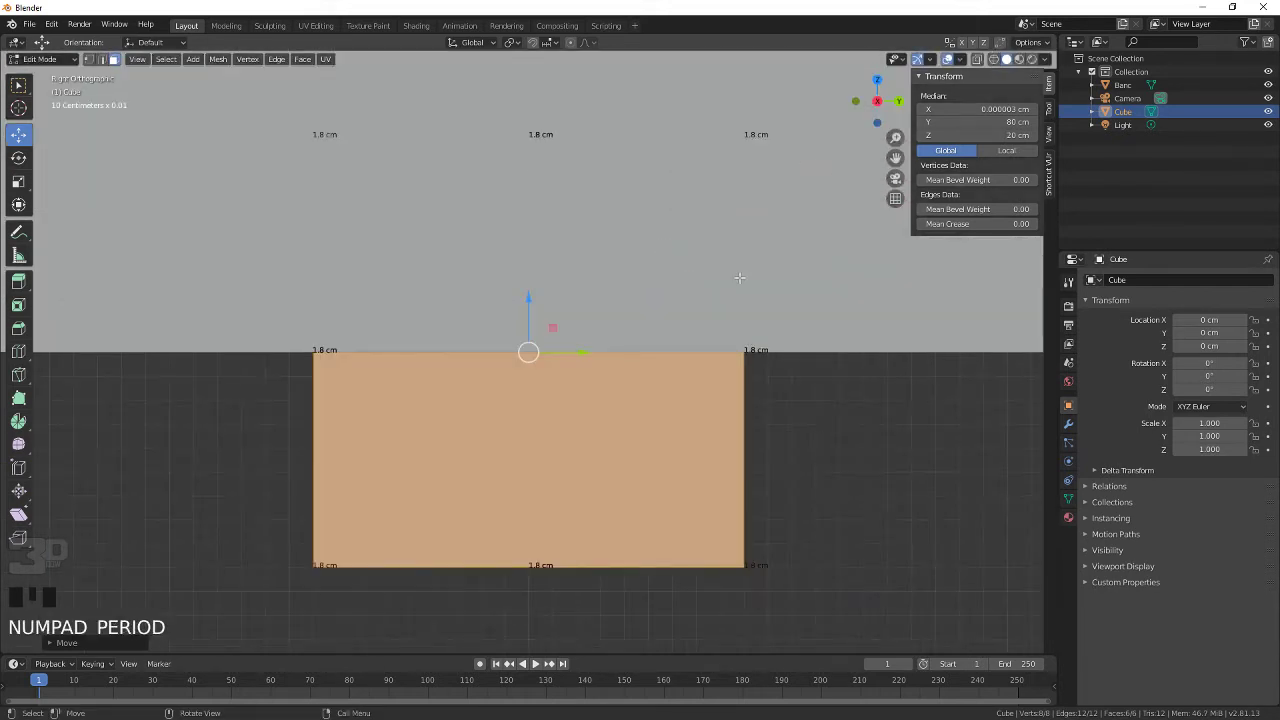
{"action": "scroll", "coordinate": [565, 396], "scroll_direction": "down", "scroll_amount": 12}
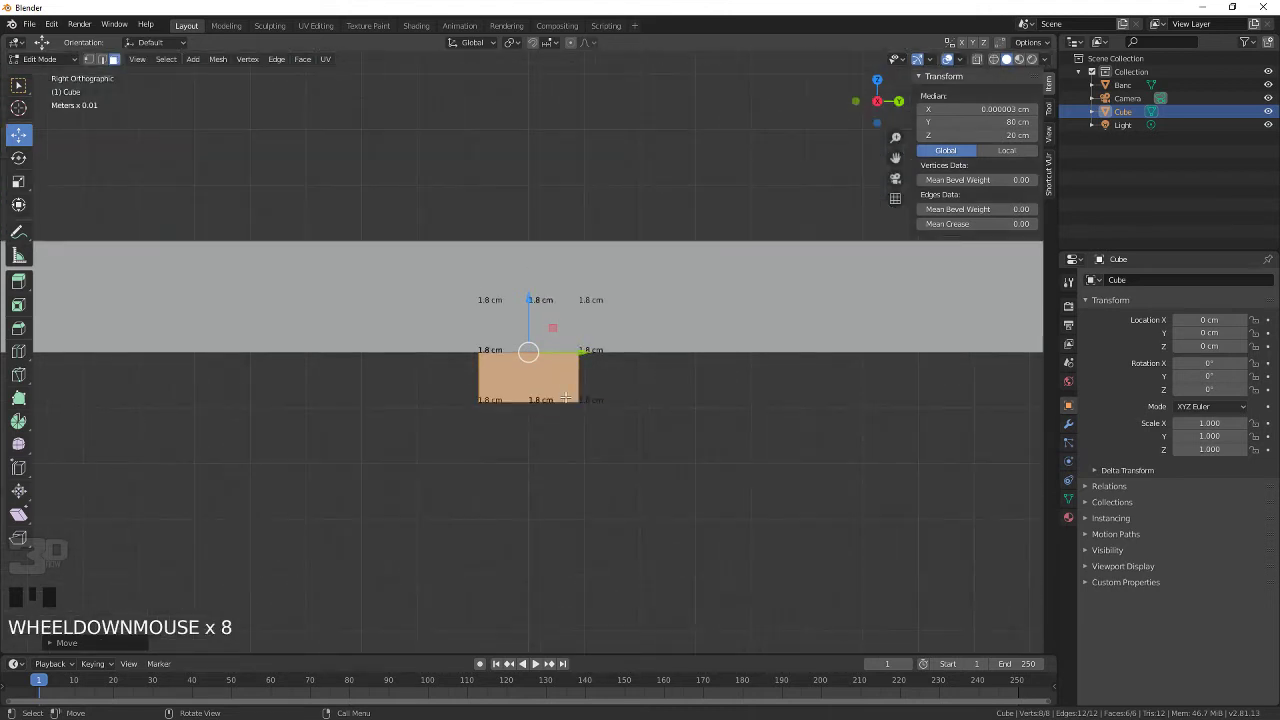
{"action": "scroll", "coordinate": [565, 396], "scroll_direction": "up", "scroll_amount": 1}
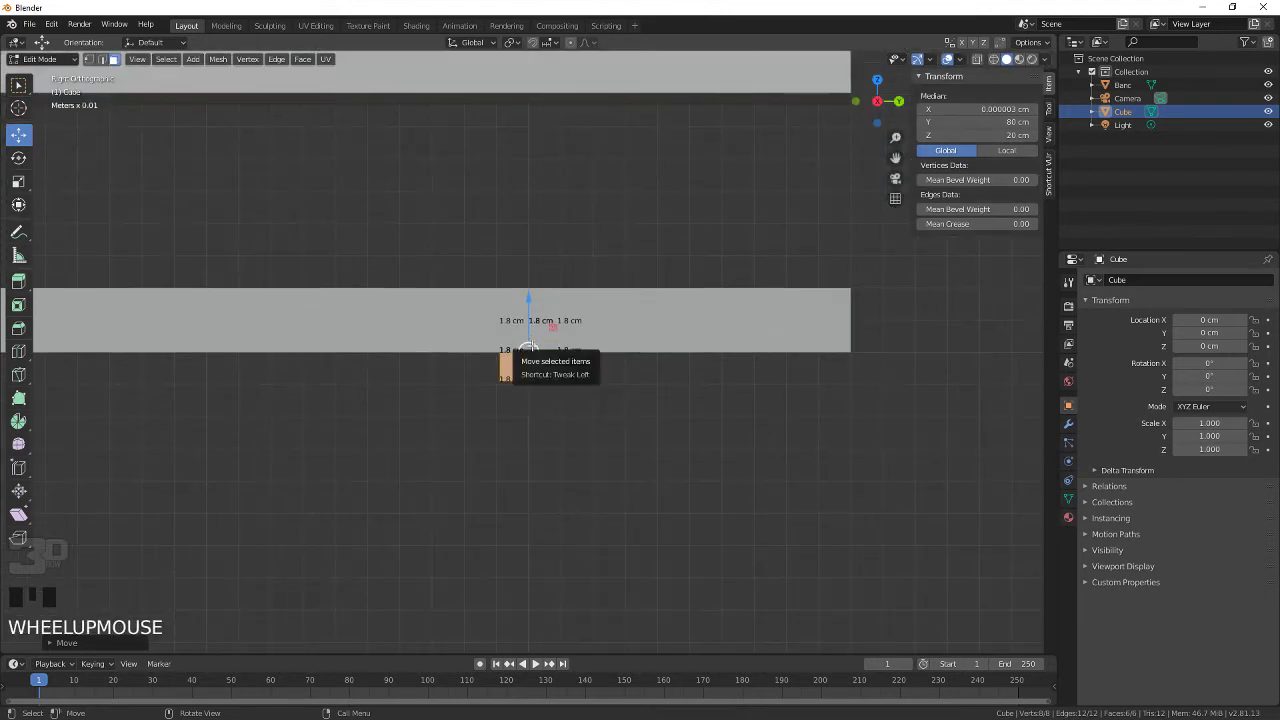
{"action": "left_click_drag", "start_coordinate": [528, 348], "coordinate": [755, 386]}
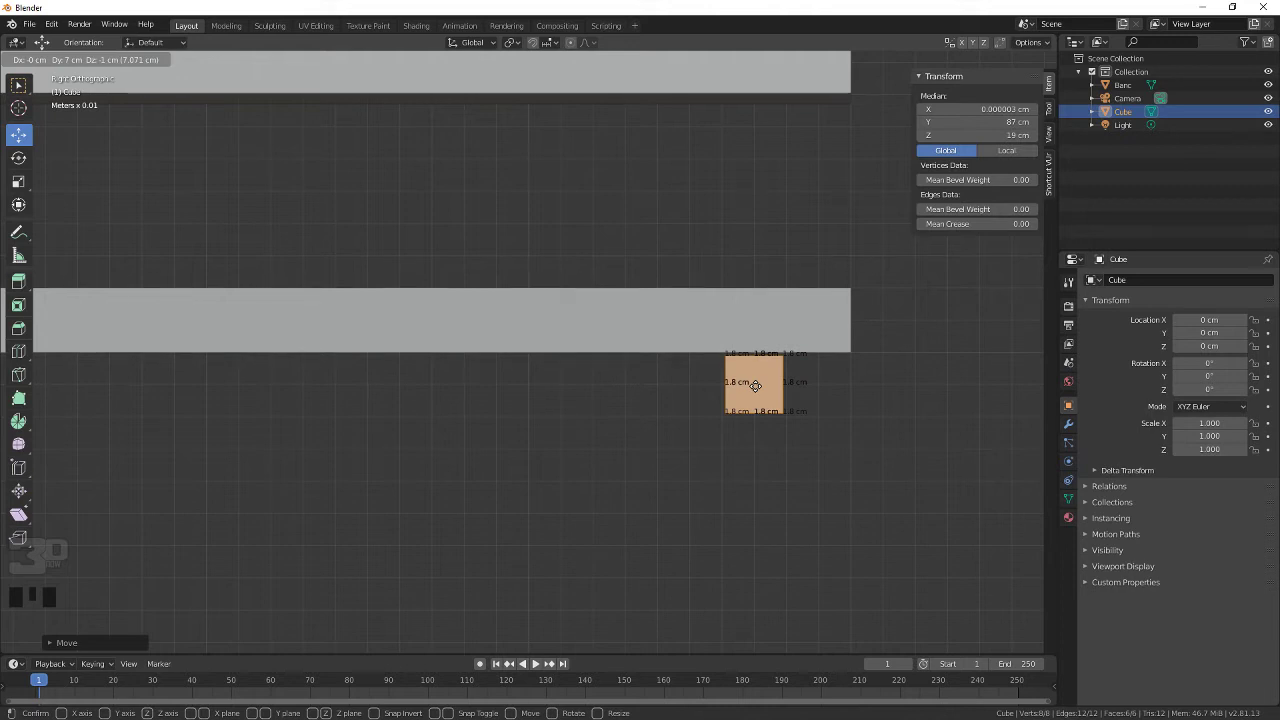
Step: Raise the small cube along Z to 19.1 cm so its top meets the seat's underside
{"action": "scroll", "coordinate": [781, 385], "scroll_direction": "up", "scroll_amount": 3}
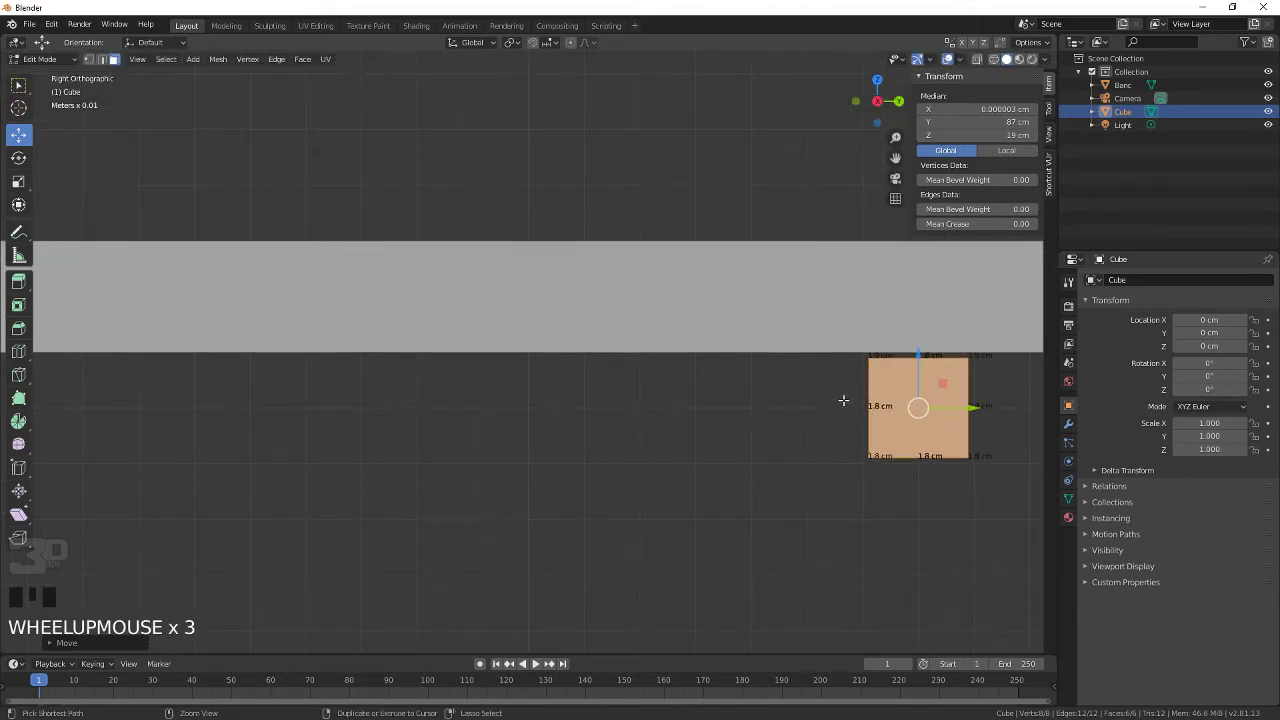
{"action": "middle_click_drag", "start_coordinate": [846, 397], "coordinate": [457, 337], "text": "shift"}
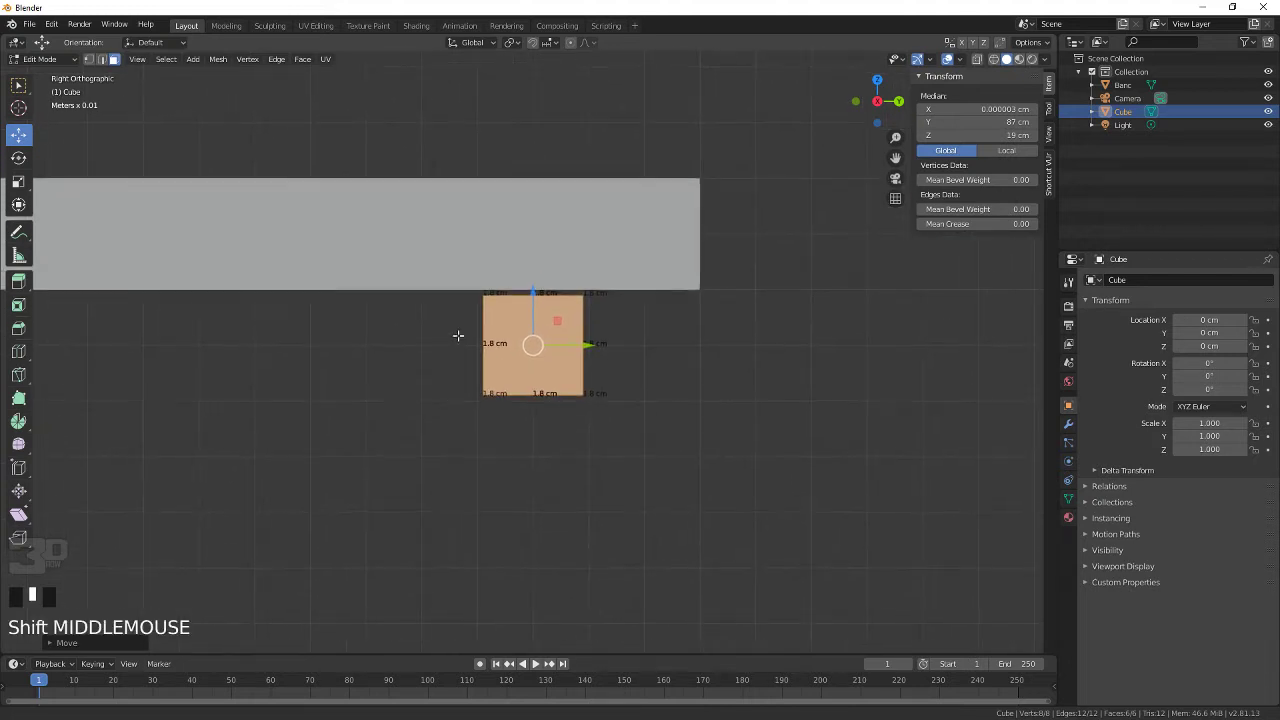
{"action": "scroll", "coordinate": [561, 316], "scroll_direction": "up", "scroll_amount": 3}
{"action": "scroll", "coordinate": [561, 316], "scroll_direction": "up", "scroll_amount": 3}
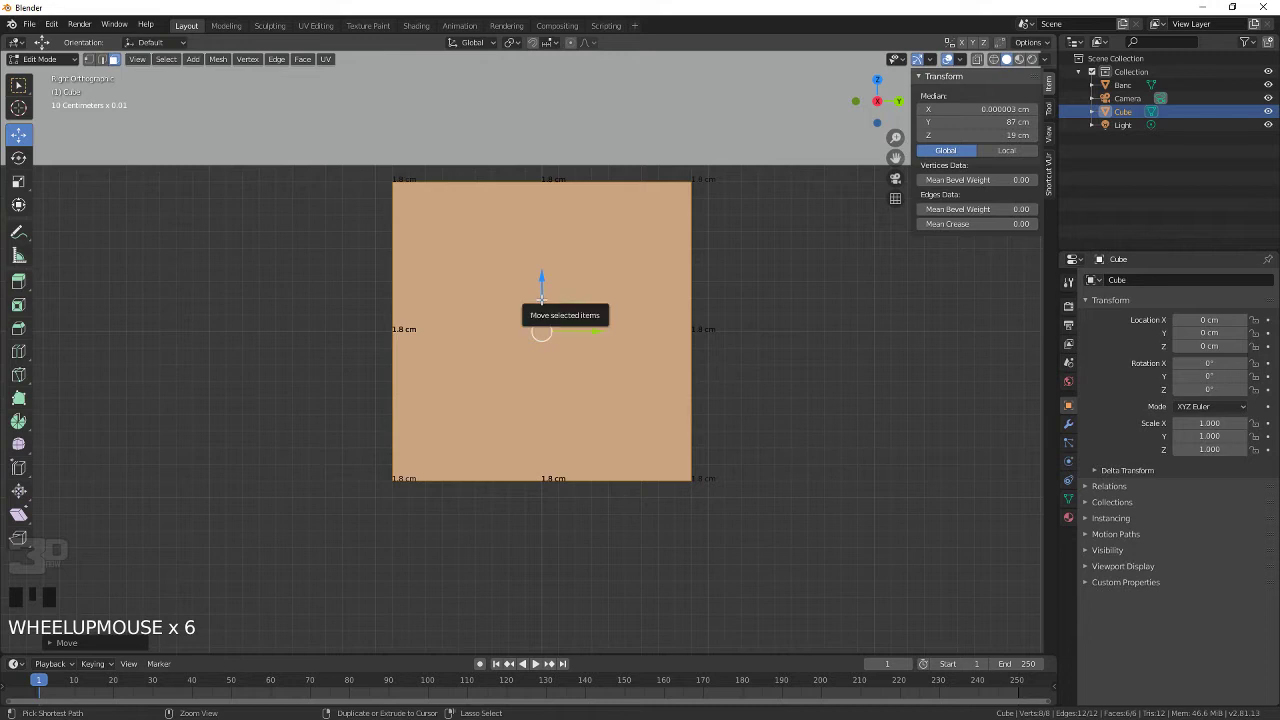
{"action": "left_click_drag", "start_coordinate": [541, 305], "coordinate": [544, 281], "text": "ctrl"}
Step: Shift the small cube along Y to 87.3 cm, toward the end of the seat
{"action": "scroll", "coordinate": [600, 310], "scroll_direction": "down", "scroll_amount": 5}
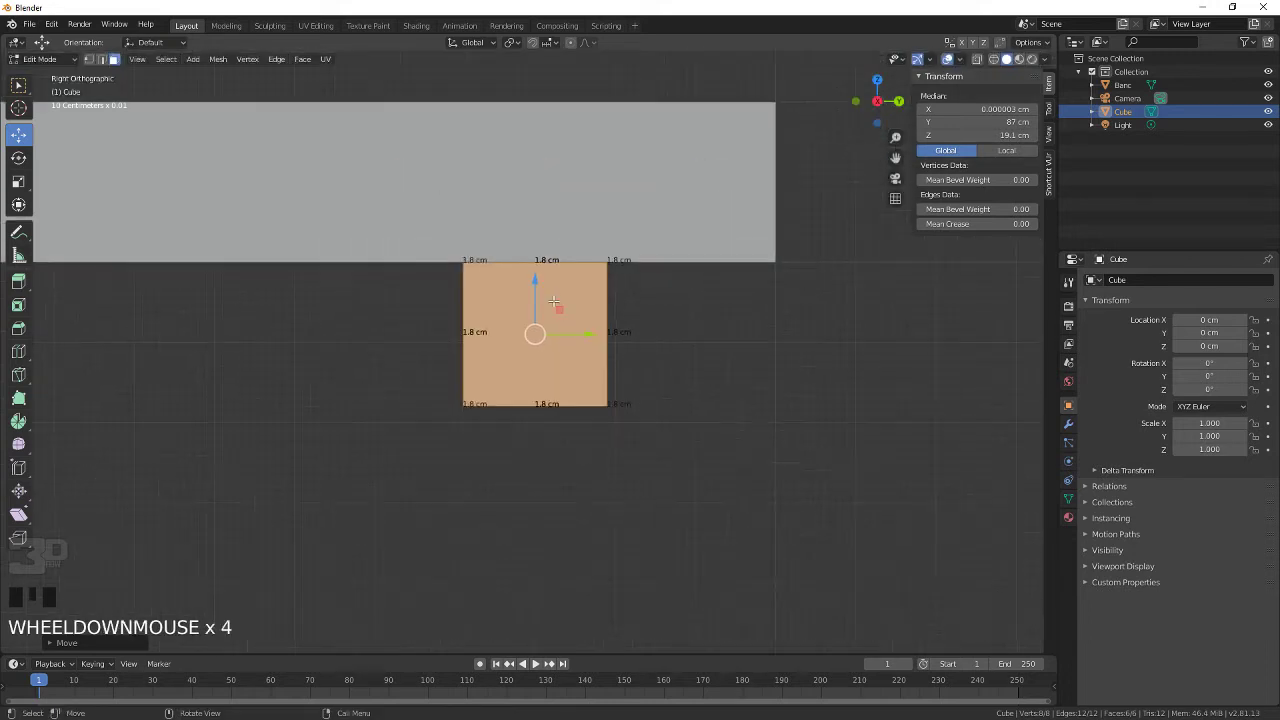
{"action": "scroll", "coordinate": [605, 312], "scroll_direction": "up", "scroll_amount": 3}
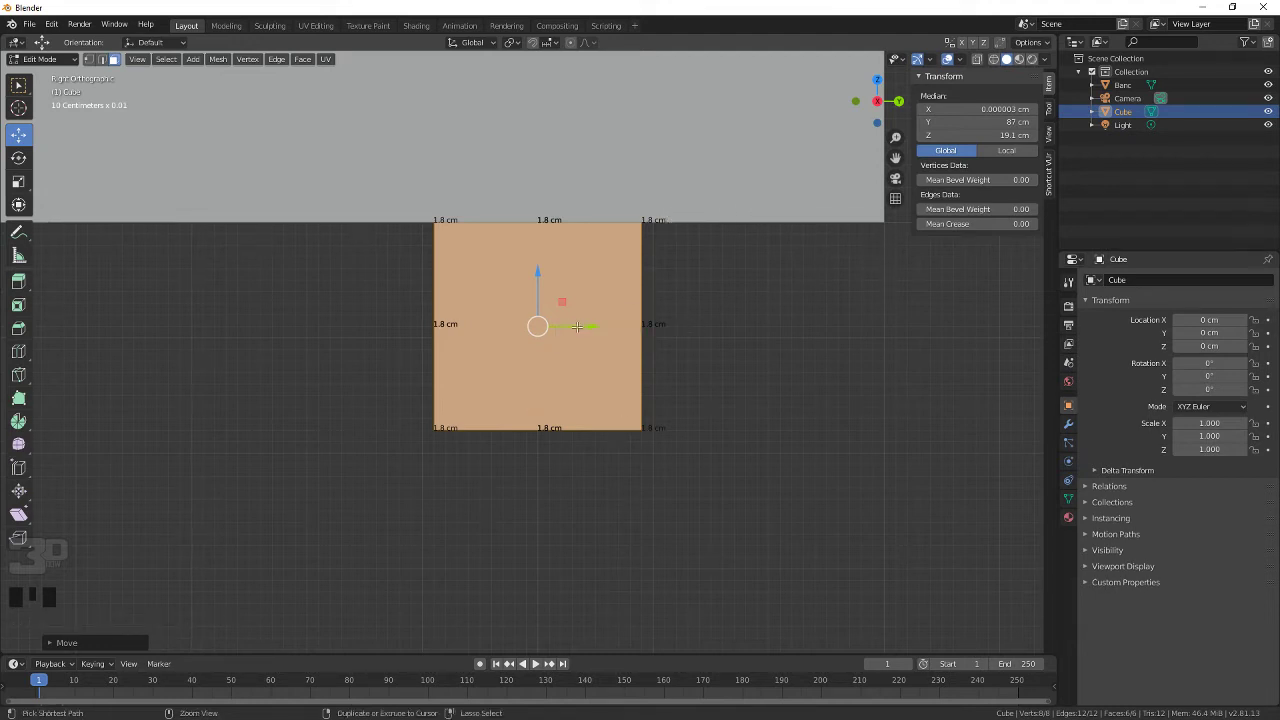
{"action": "left_click_drag", "start_coordinate": [588, 326], "coordinate": [606, 325], "text": "ctrl"}
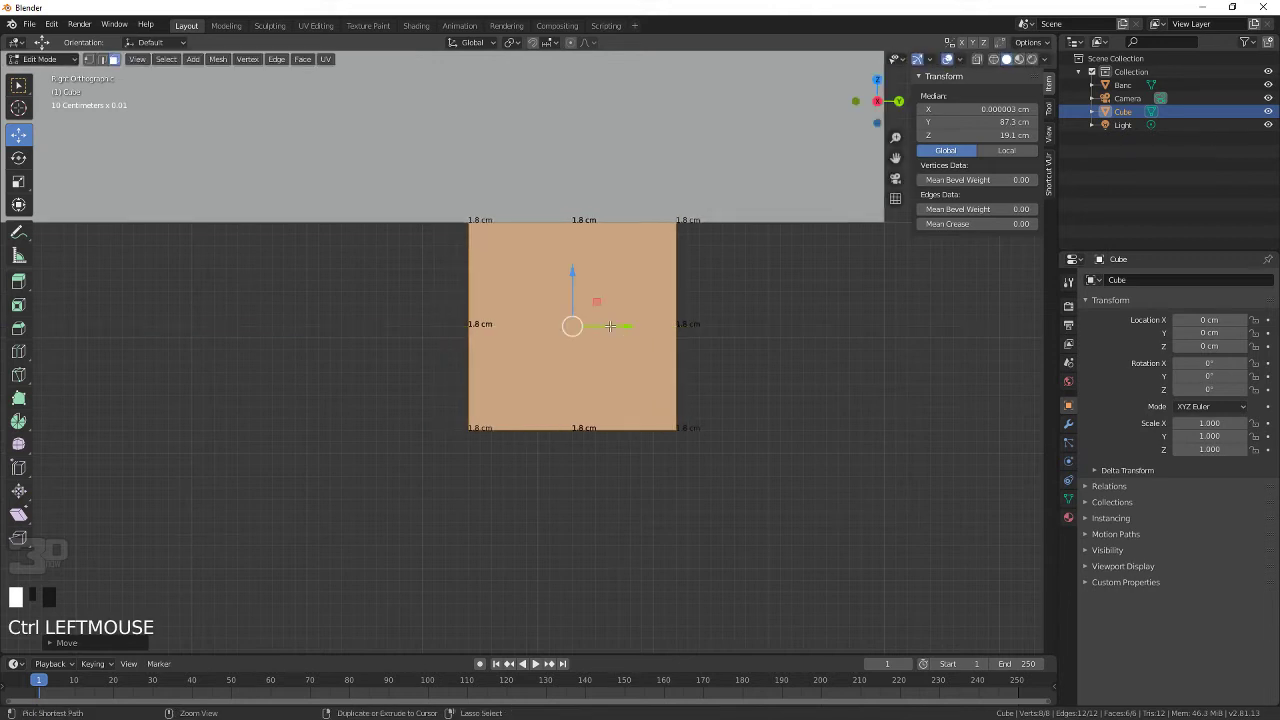
Step: Look at the cube and seat boards in the back orthographic view with face selection mode active
{"action": "scroll", "coordinate": [606, 353], "scroll_direction": "down", "scroll_amount": 7}
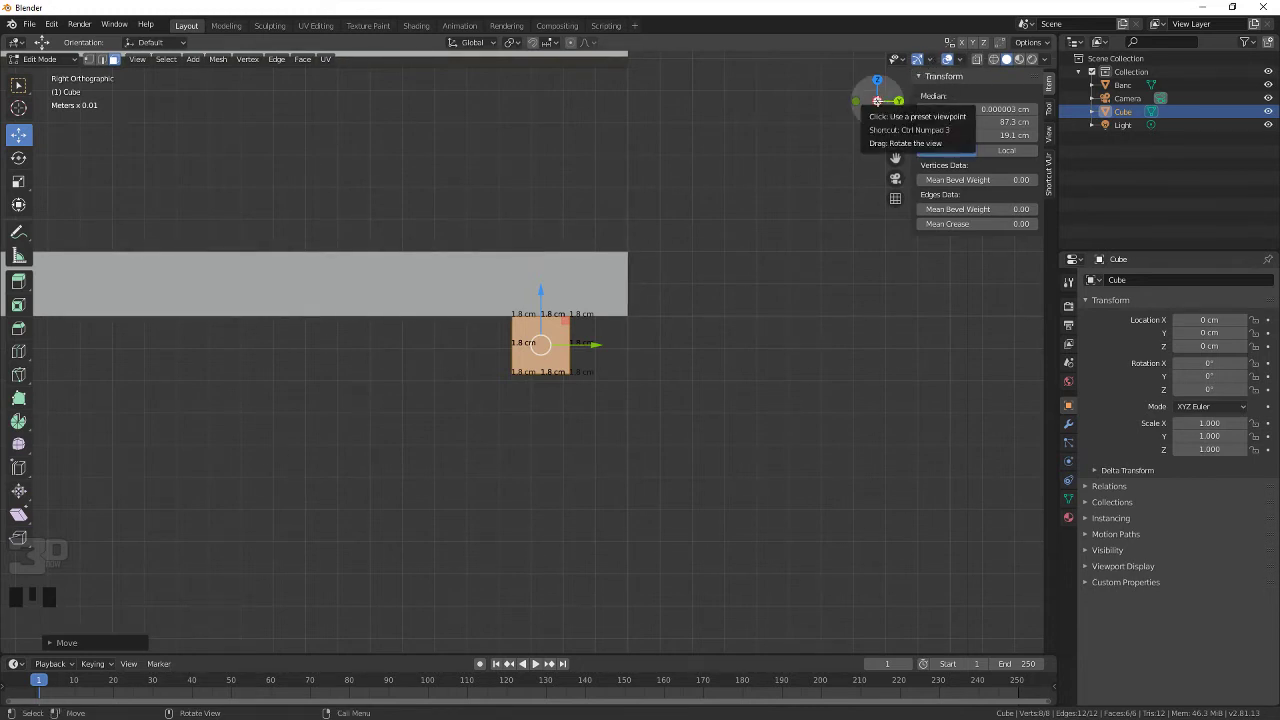
{"action": "left_click", "coordinate": [898, 101]}
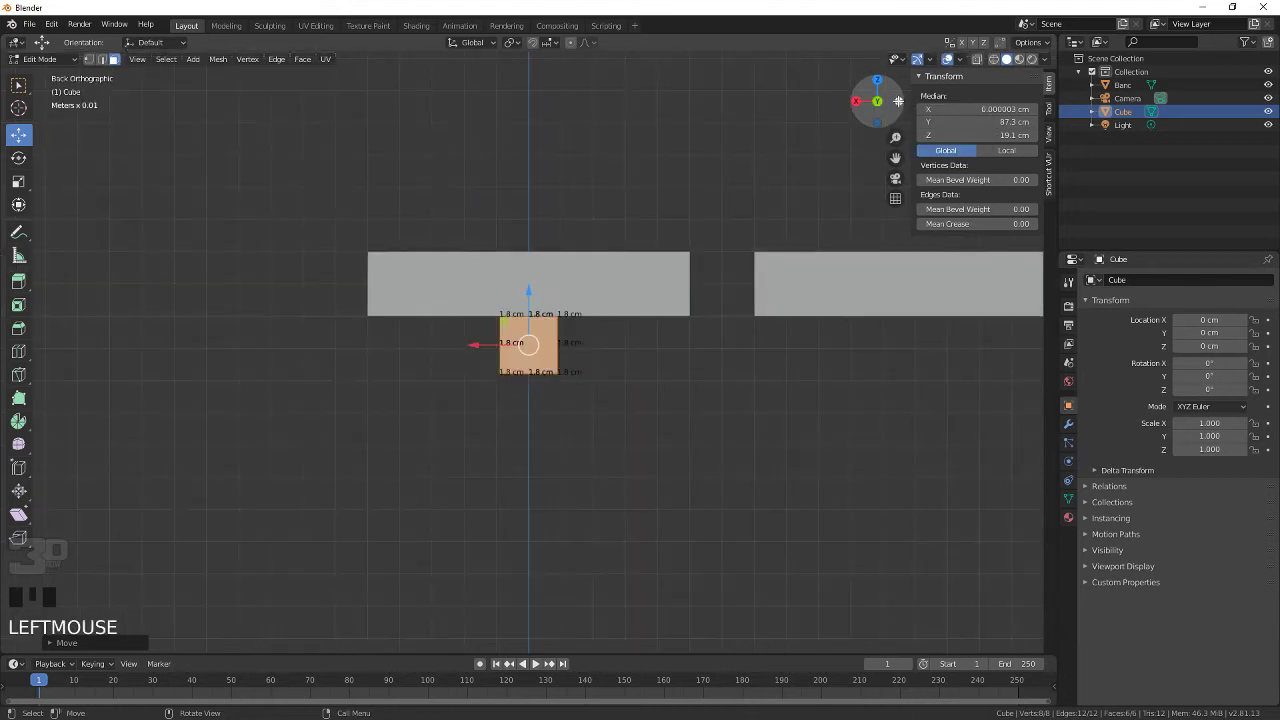
{"action": "scroll", "coordinate": [515, 318], "scroll_direction": "down", "scroll_amount": 5}
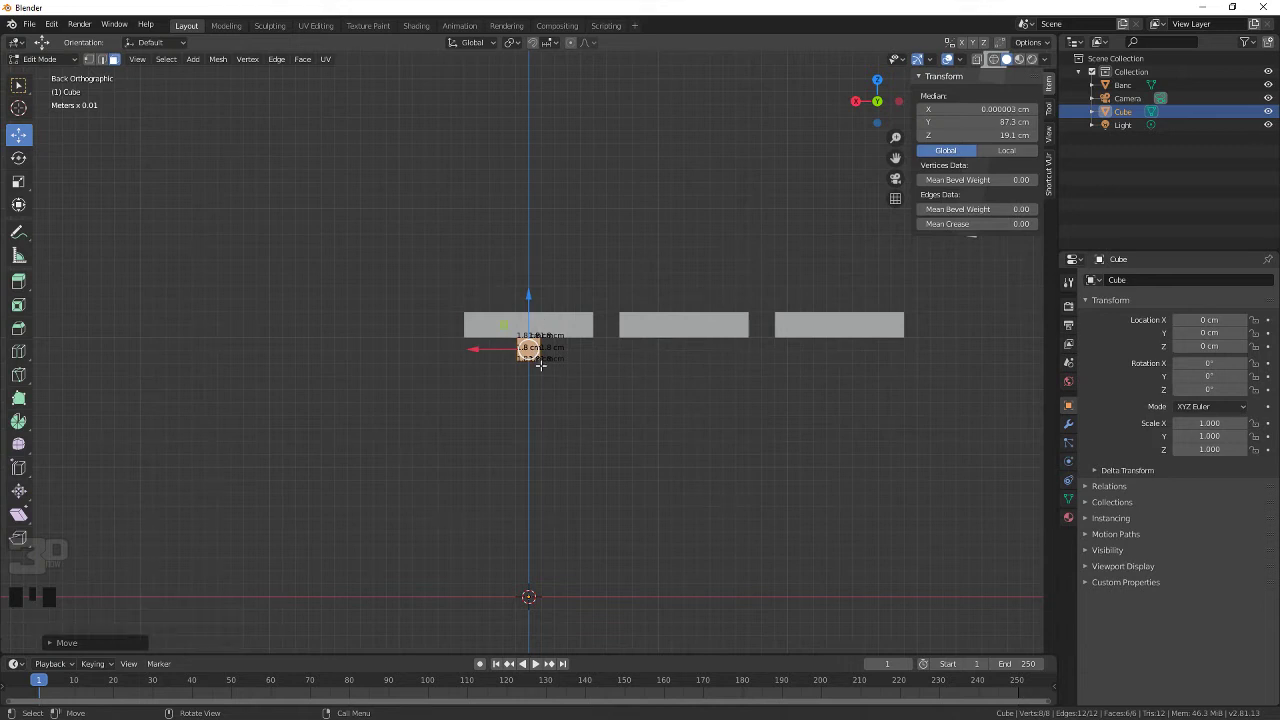
{"action": "key", "text": "1"}
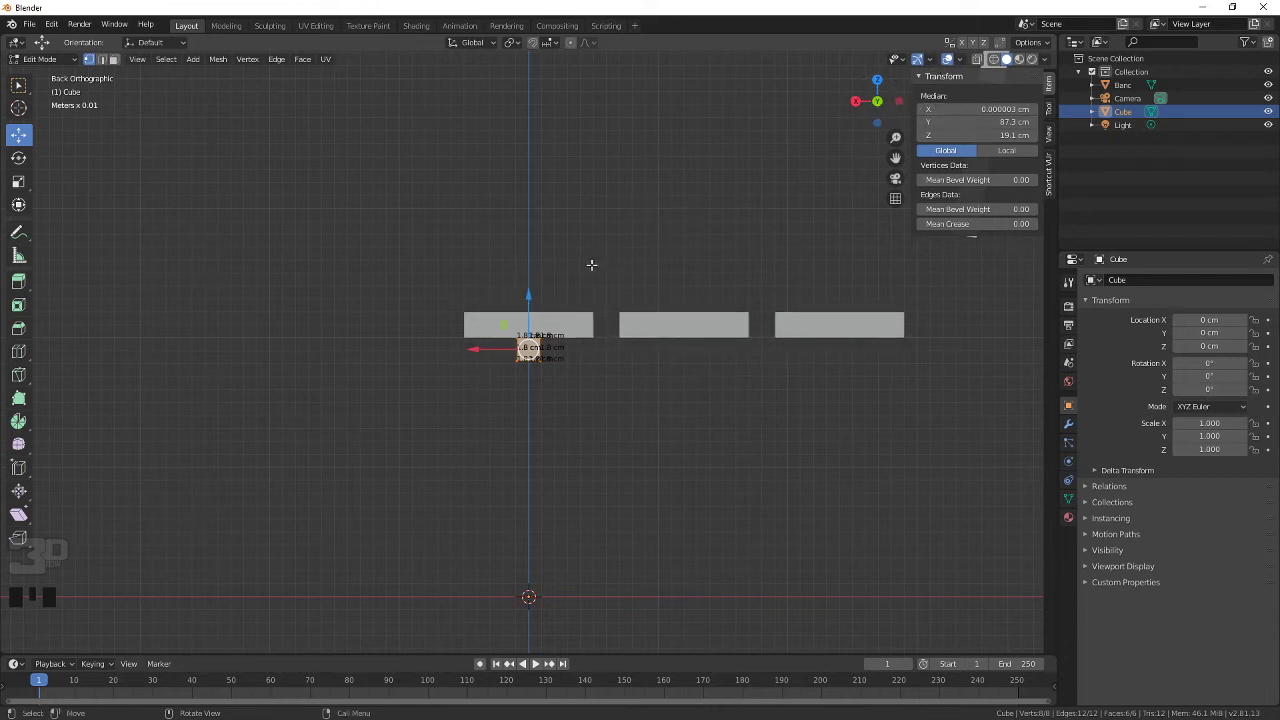
{"action": "key", "text": "3"}
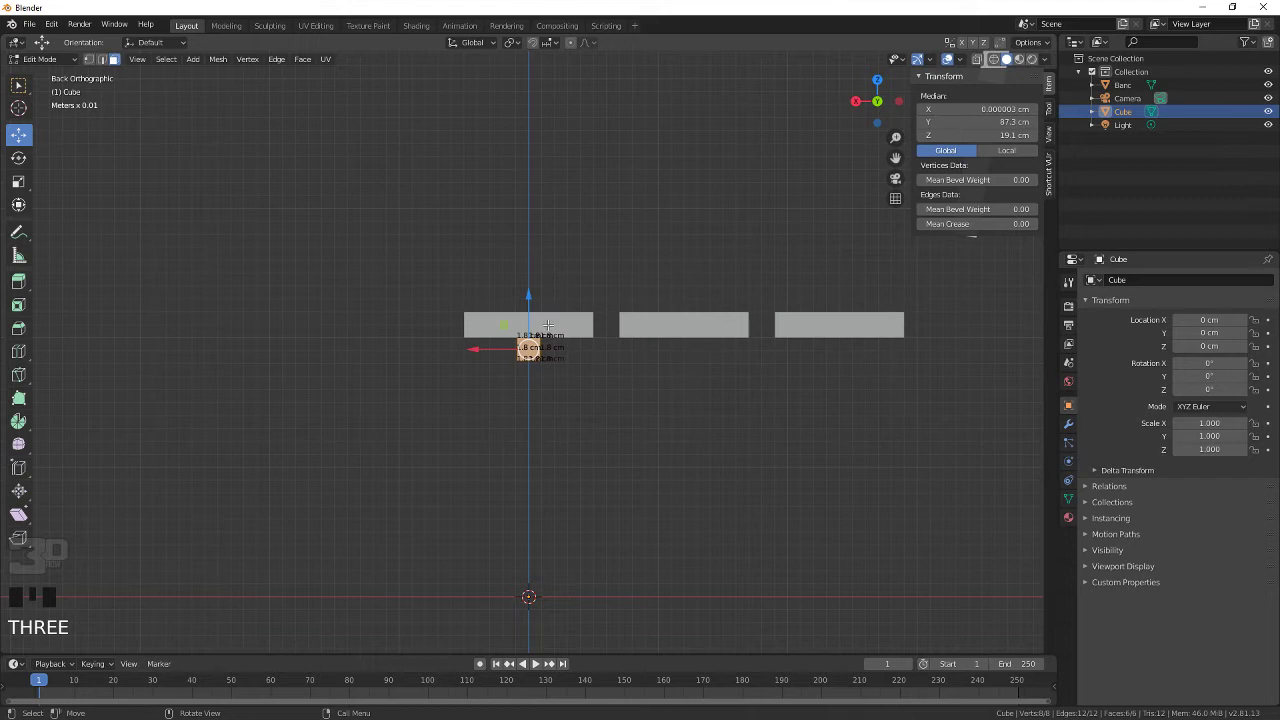
Step: Hide the edge length measurements on the mesh and turn on X-ray display
{"action": "left_click", "coordinate": [958, 60]}
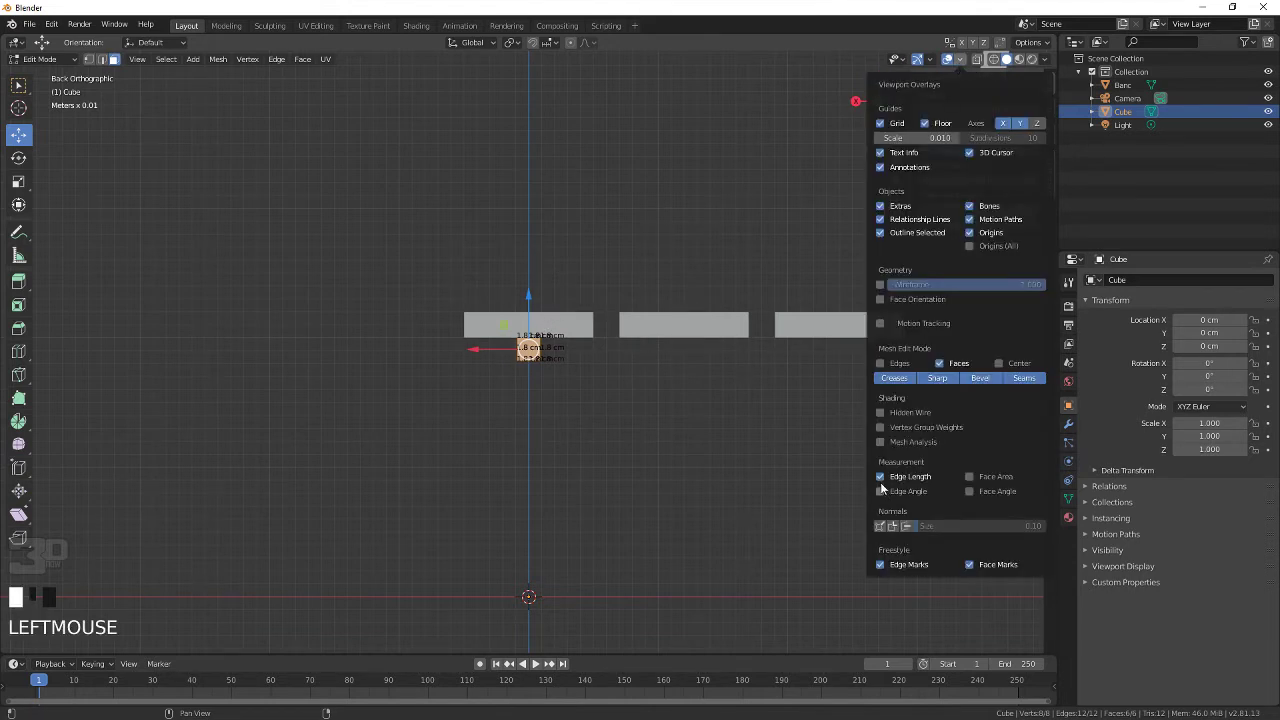
{"action": "key", "text": "n"}
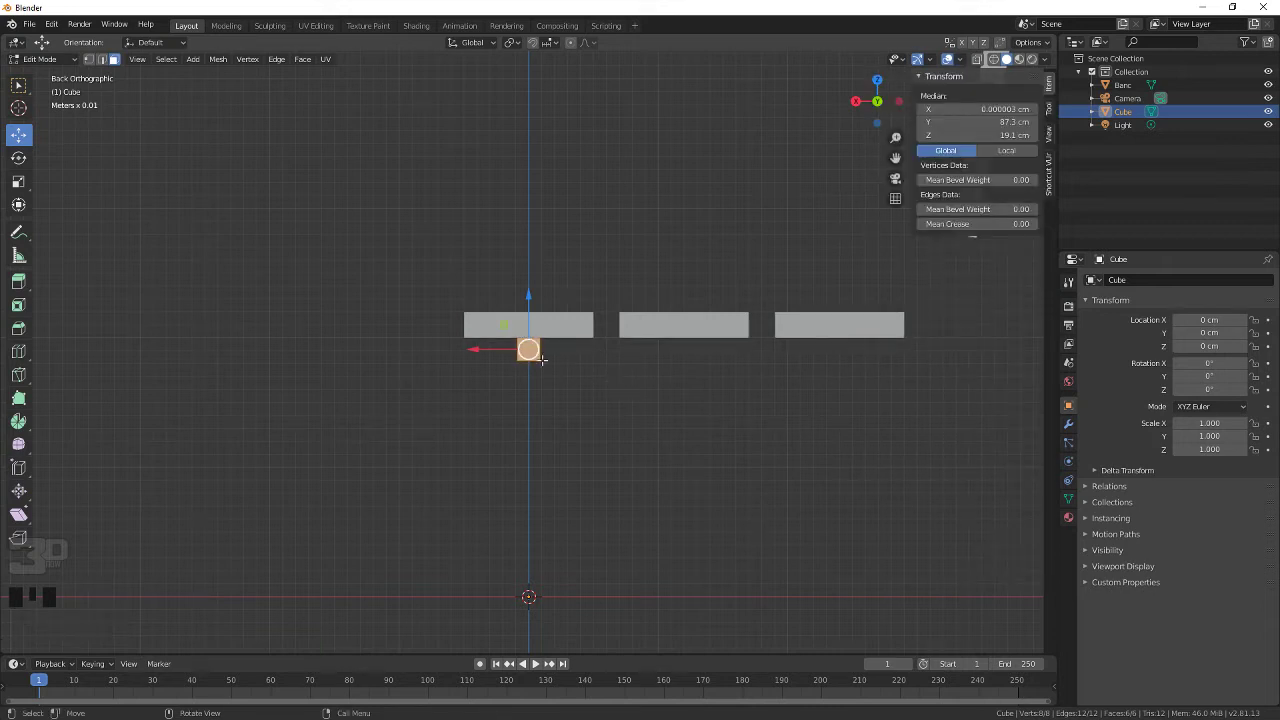
{"action": "key", "text": "alt+z"}
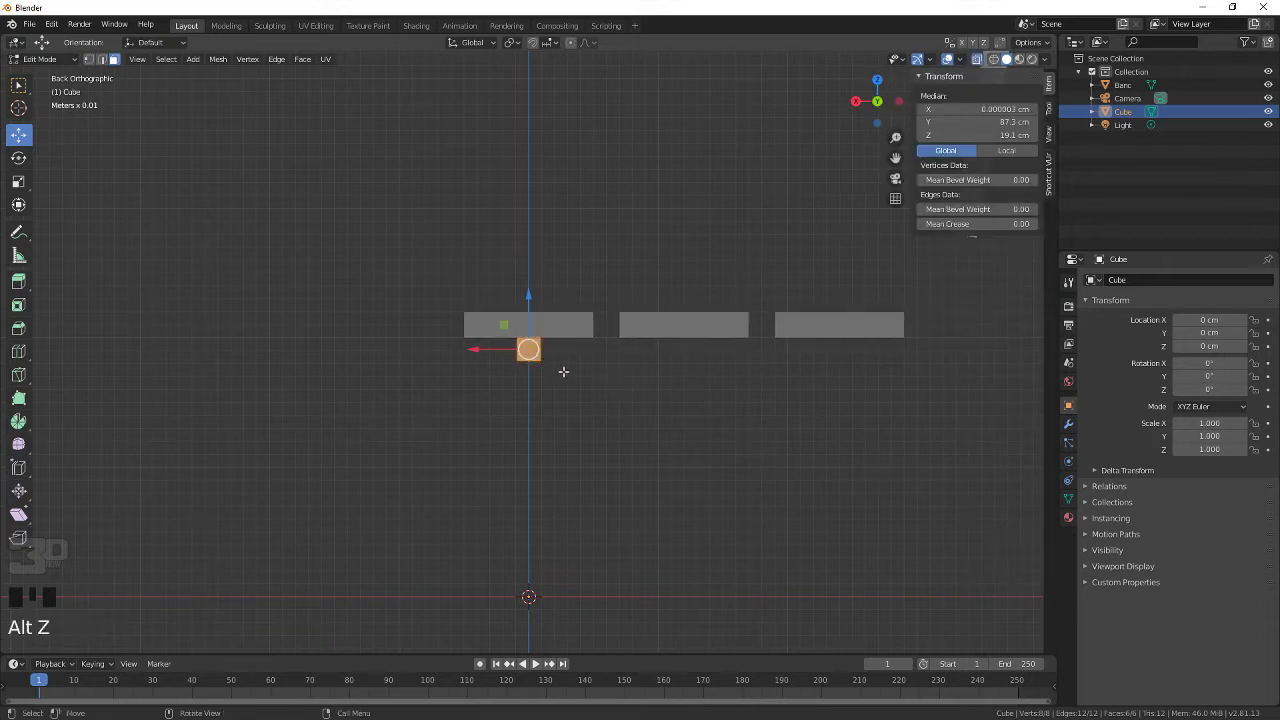
Step: Select the cube's face toward the backrest and move it along X to -29.9 cm, stretching the cube into a bar under the seat
{"action": "scroll", "coordinate": [563, 371], "scroll_direction": "up", "scroll_amount": 6}
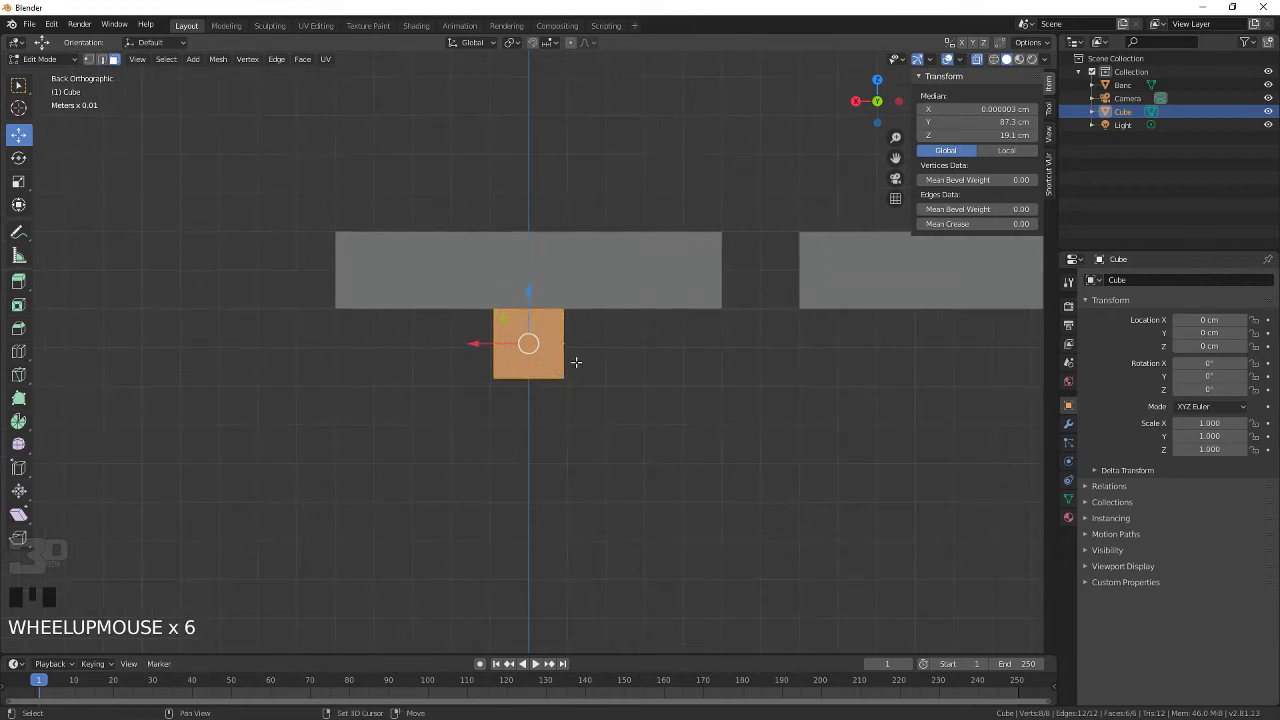
{"action": "middle_click_drag", "start_coordinate": [577, 360], "coordinate": [389, 392], "text": "shift"}
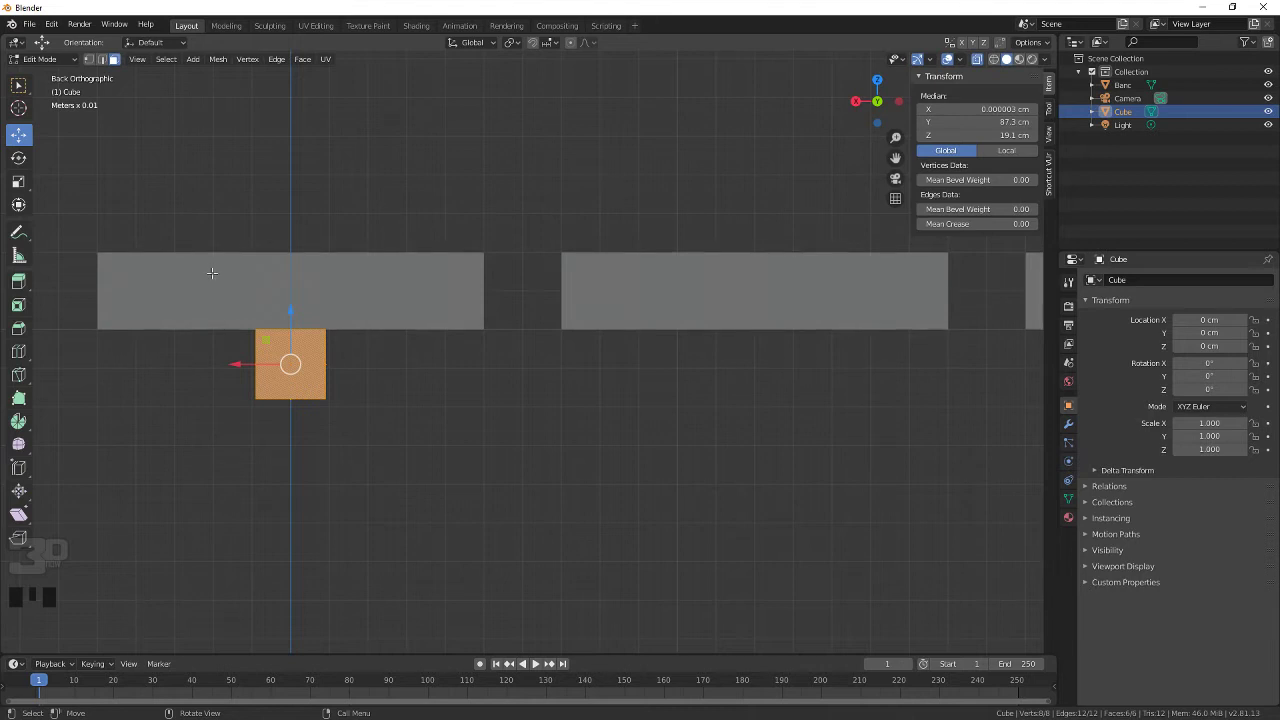
{"action": "key", "text": "w"}
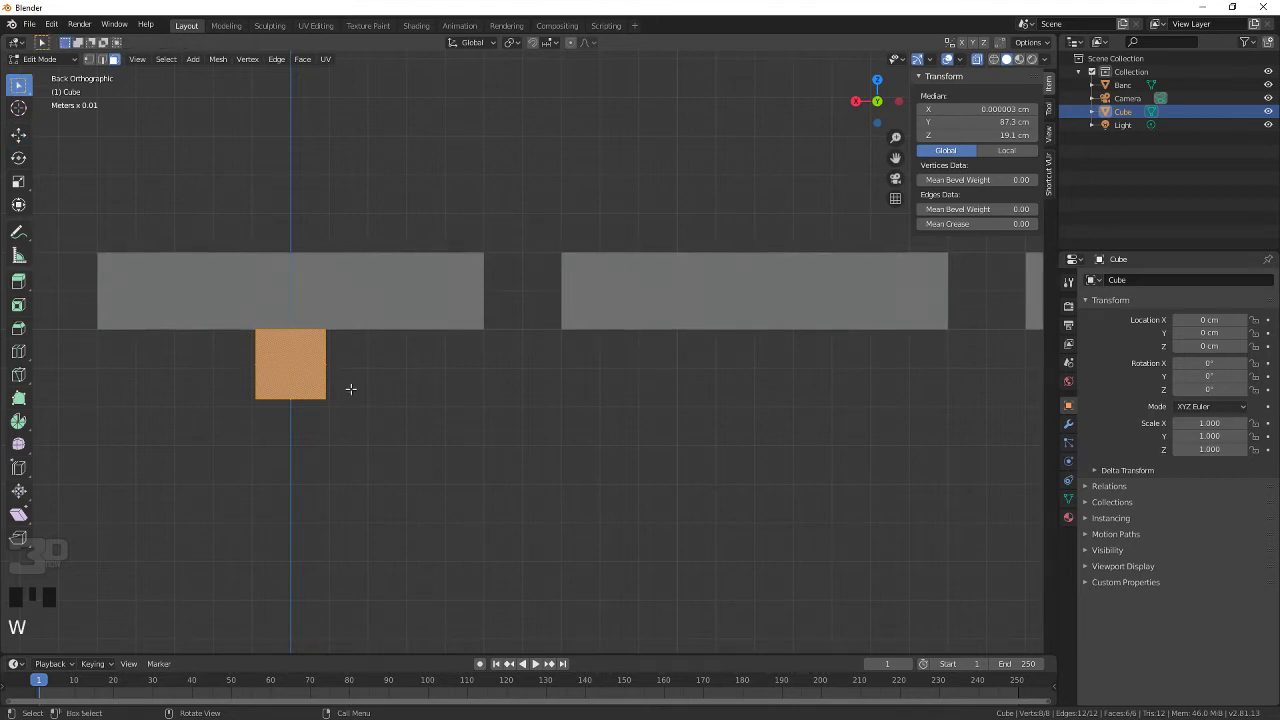
{"action": "left_click_drag", "start_coordinate": [349, 415], "coordinate": [319, 307]}
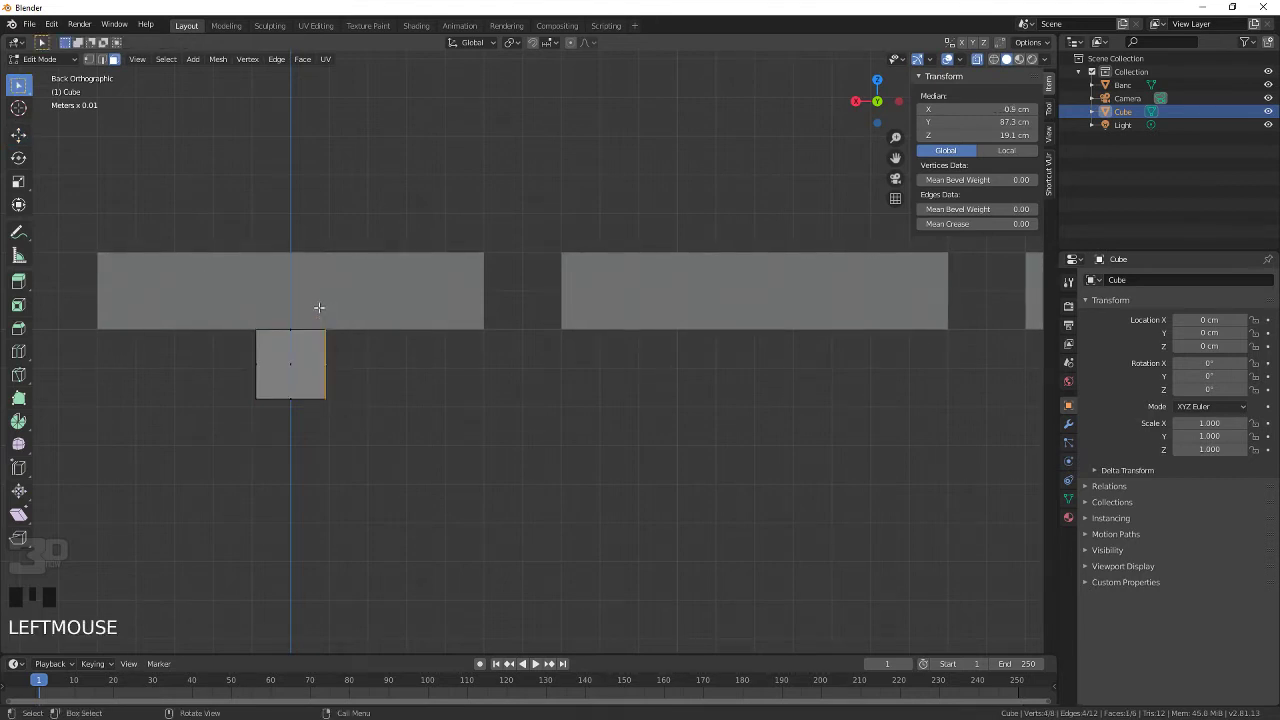
{"action": "scroll", "coordinate": [321, 319], "scroll_direction": "down", "scroll_amount": 4}
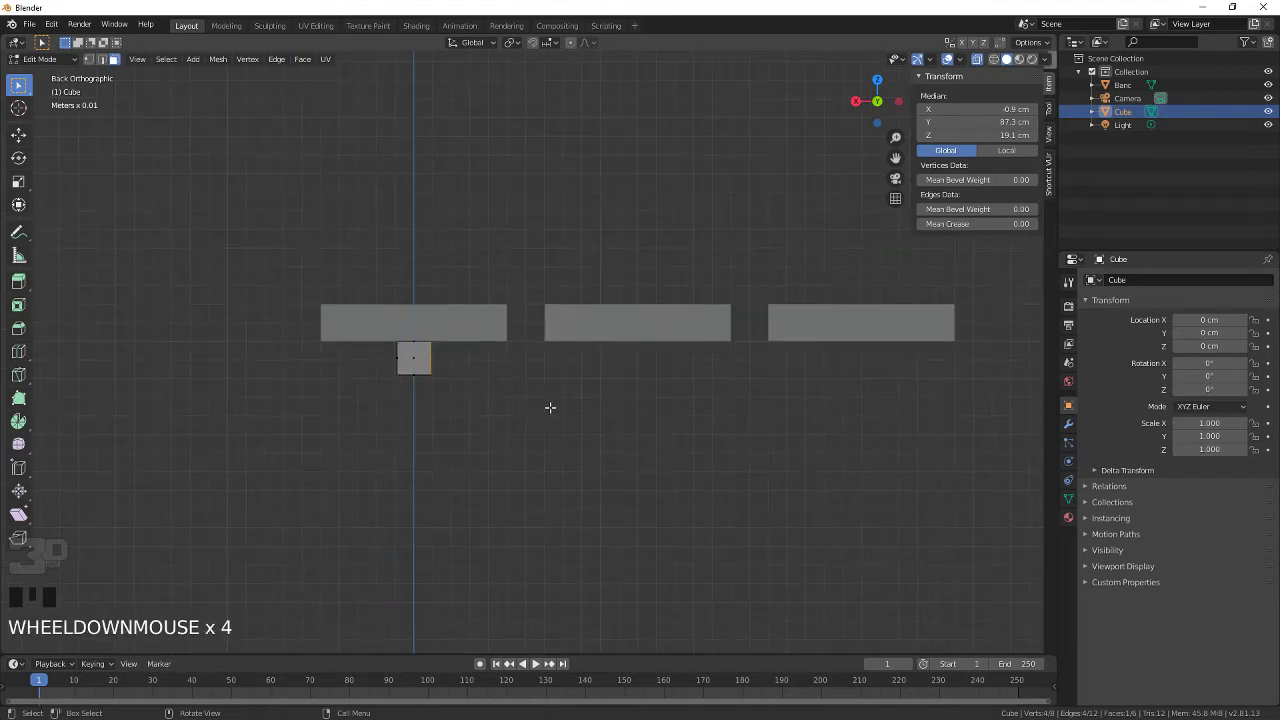
{"action": "middle_click_drag", "start_coordinate": [551, 406], "coordinate": [355, 390], "text": "shift"}
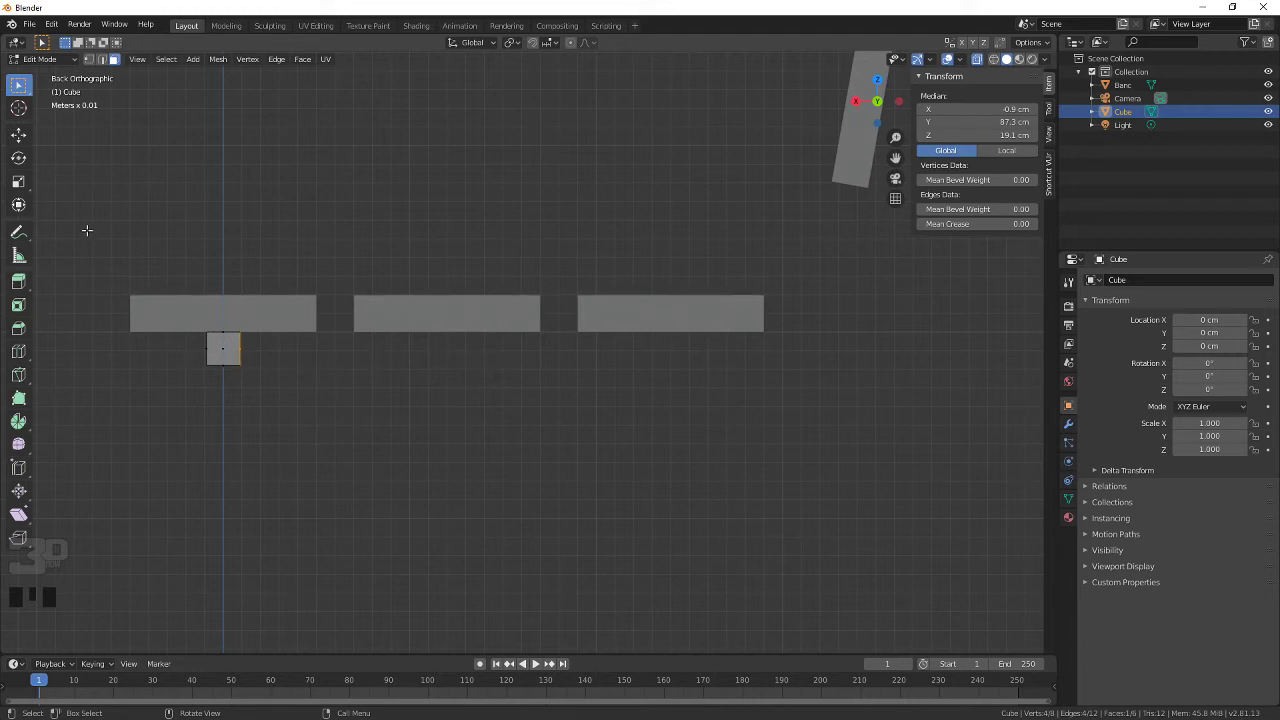
{"action": "left_click", "coordinate": [18, 134]}
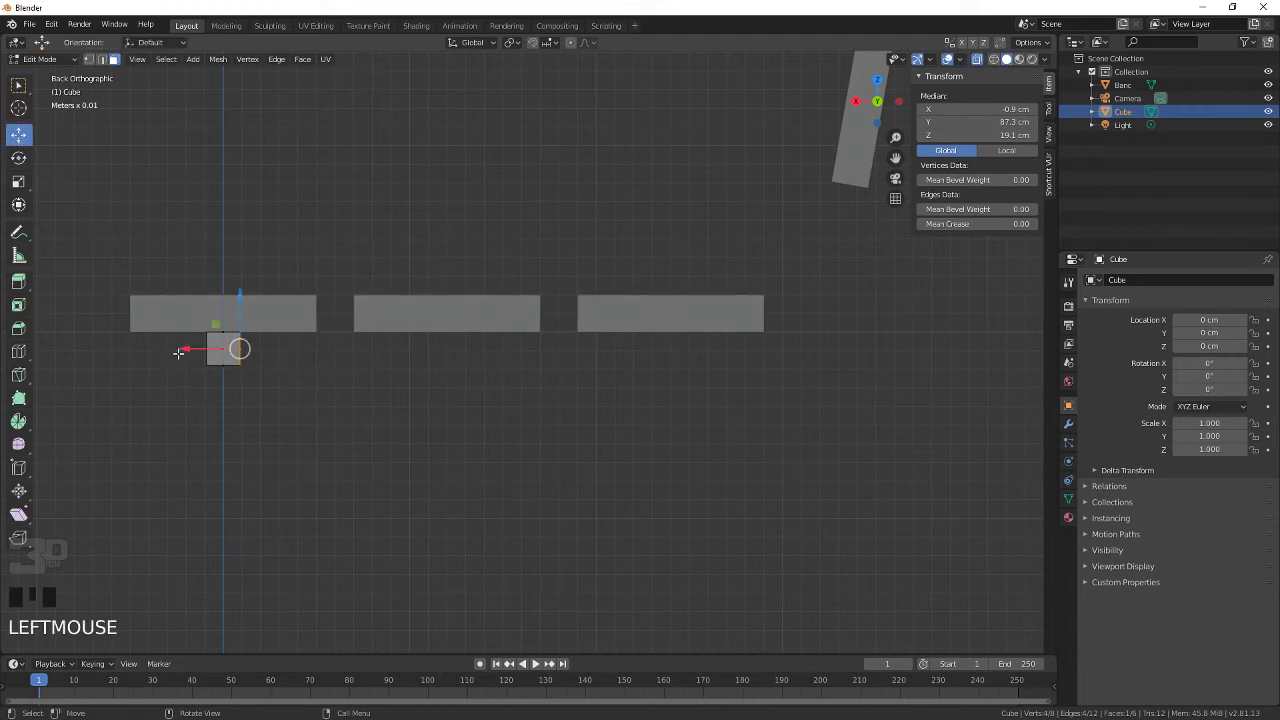
{"action": "left_click_drag", "start_coordinate": [178, 352], "coordinate": [719, 422]}
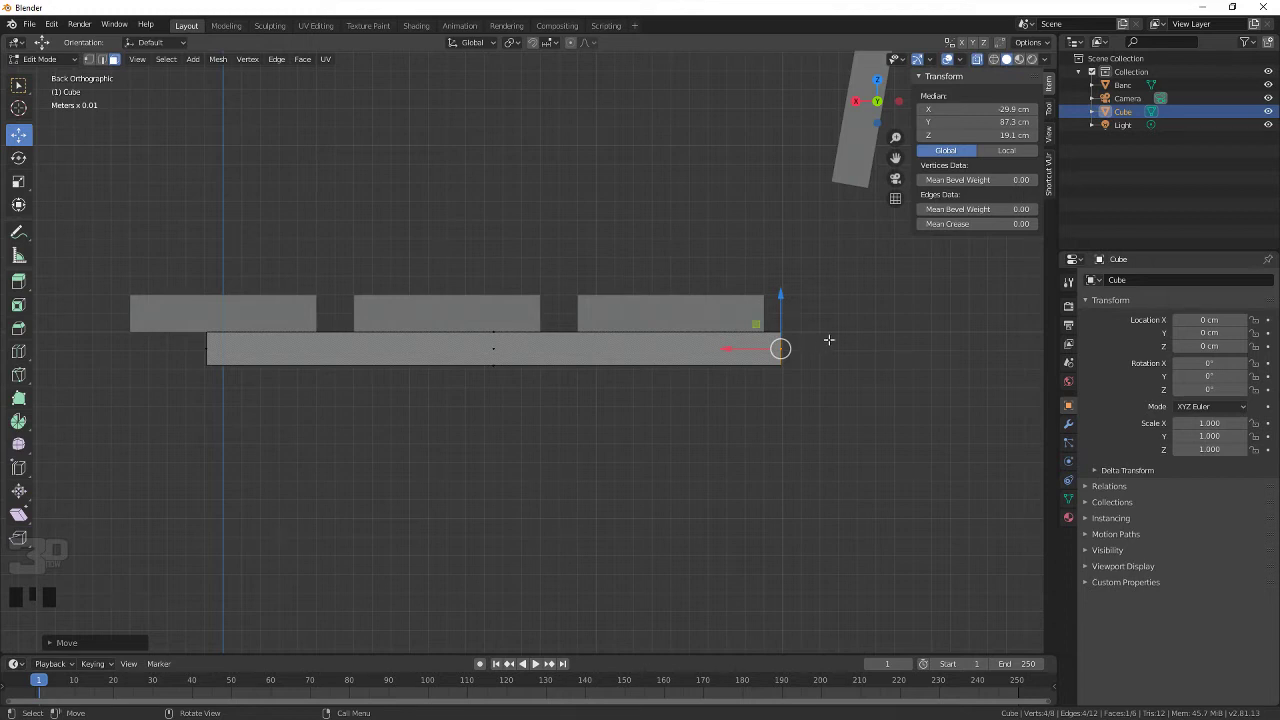
Step: Move the bar's end face along X to exactly -30 cm using snapping
{"action": "middle_click_drag", "start_coordinate": [829, 340], "coordinate": [600, 369], "text": "shift"}
{"action": "scroll", "coordinate": [600, 375], "scroll_direction": "up", "scroll_amount": 8}
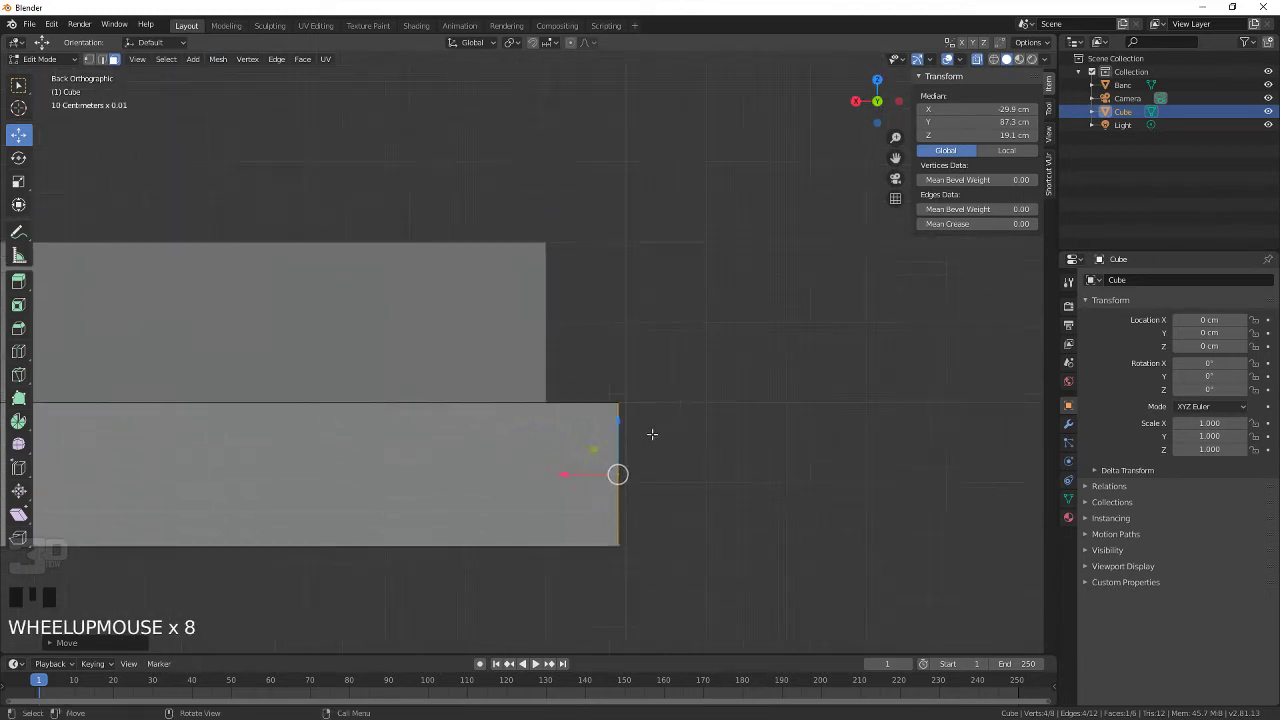
{"action": "middle_click_drag", "start_coordinate": [652, 434], "coordinate": [543, 346], "text": "shift"}
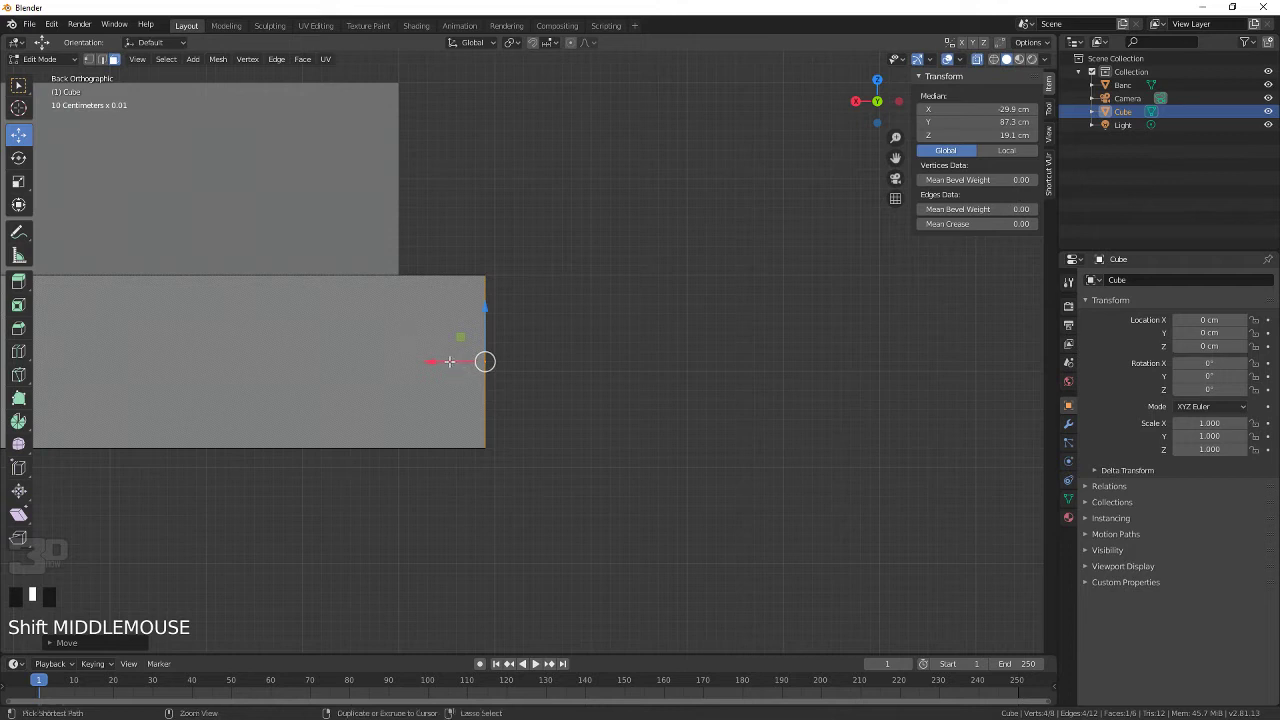
{"action": "left_click_drag", "start_coordinate": [443, 366], "coordinate": [454, 366], "text": "ctrl"}
{"action": "scroll", "coordinate": [469, 365], "scroll_direction": "down", "scroll_amount": 4}
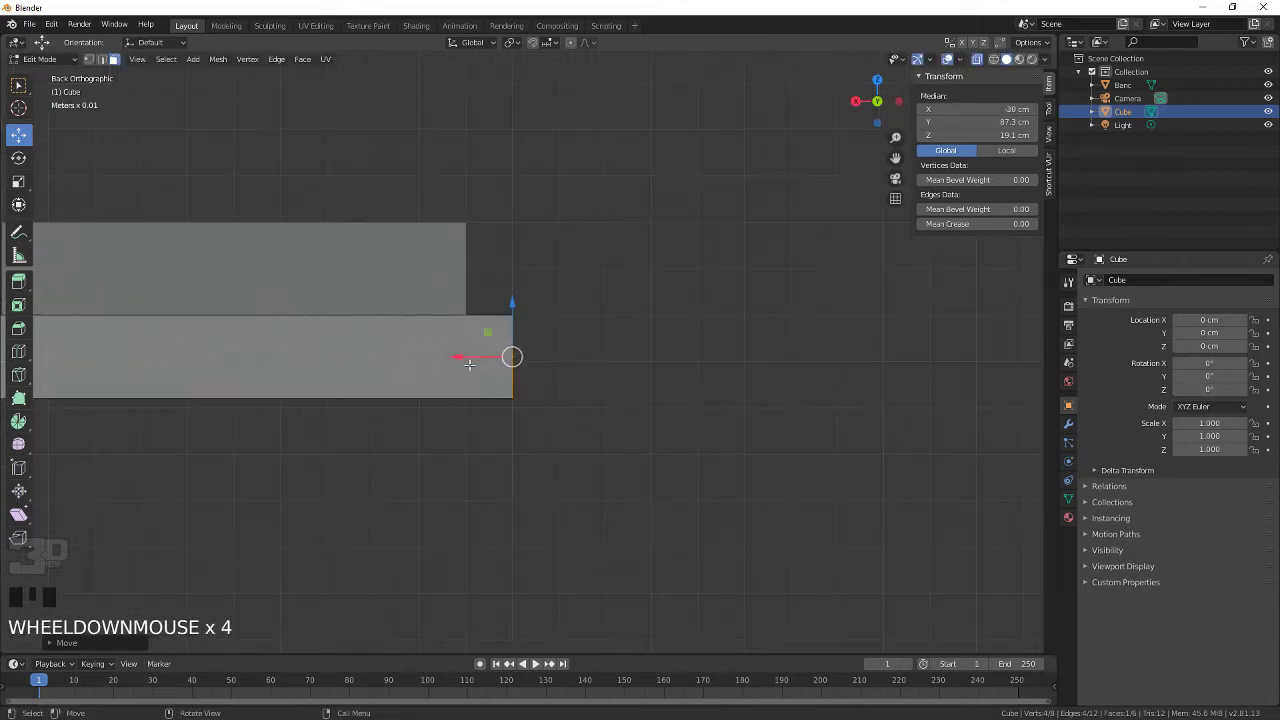
Step: Extend the bar's backrest-side end face along X to -31 cm with snapped movement
{"action": "scroll", "coordinate": [469, 365], "scroll_direction": "down", "scroll_amount": 7}
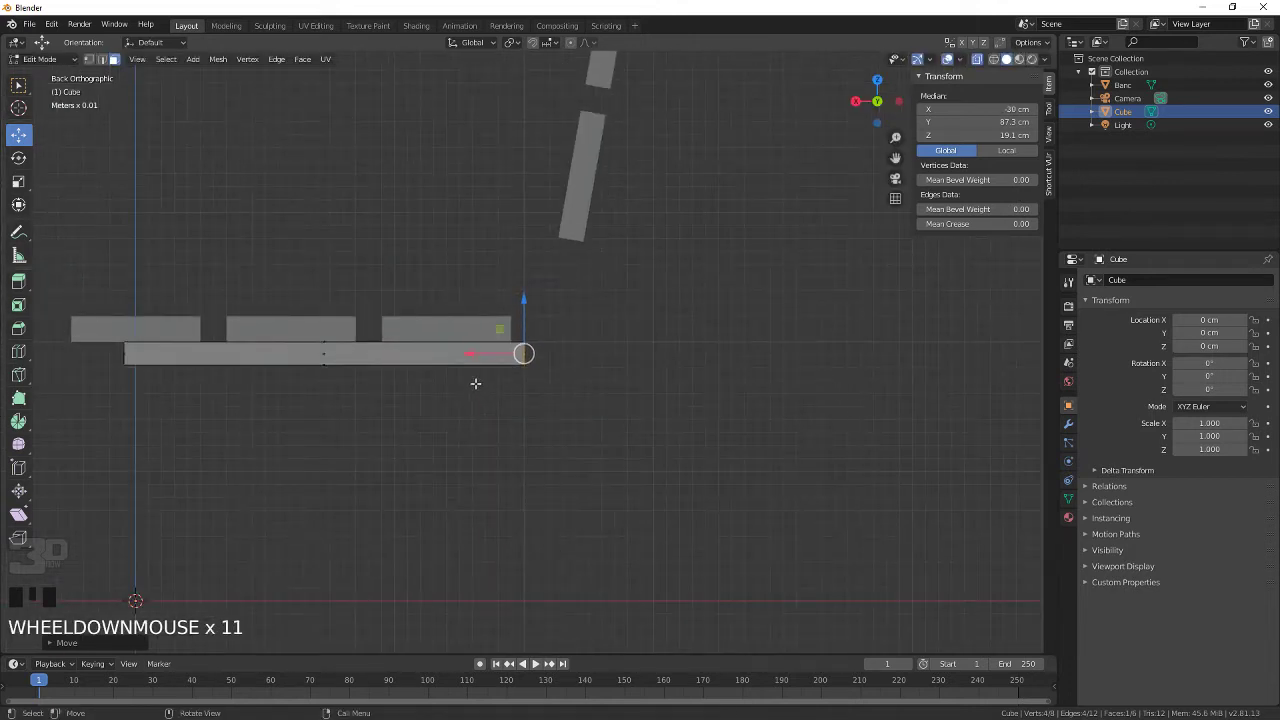
{"action": "scroll", "coordinate": [519, 349], "scroll_direction": "up", "scroll_amount": 8}
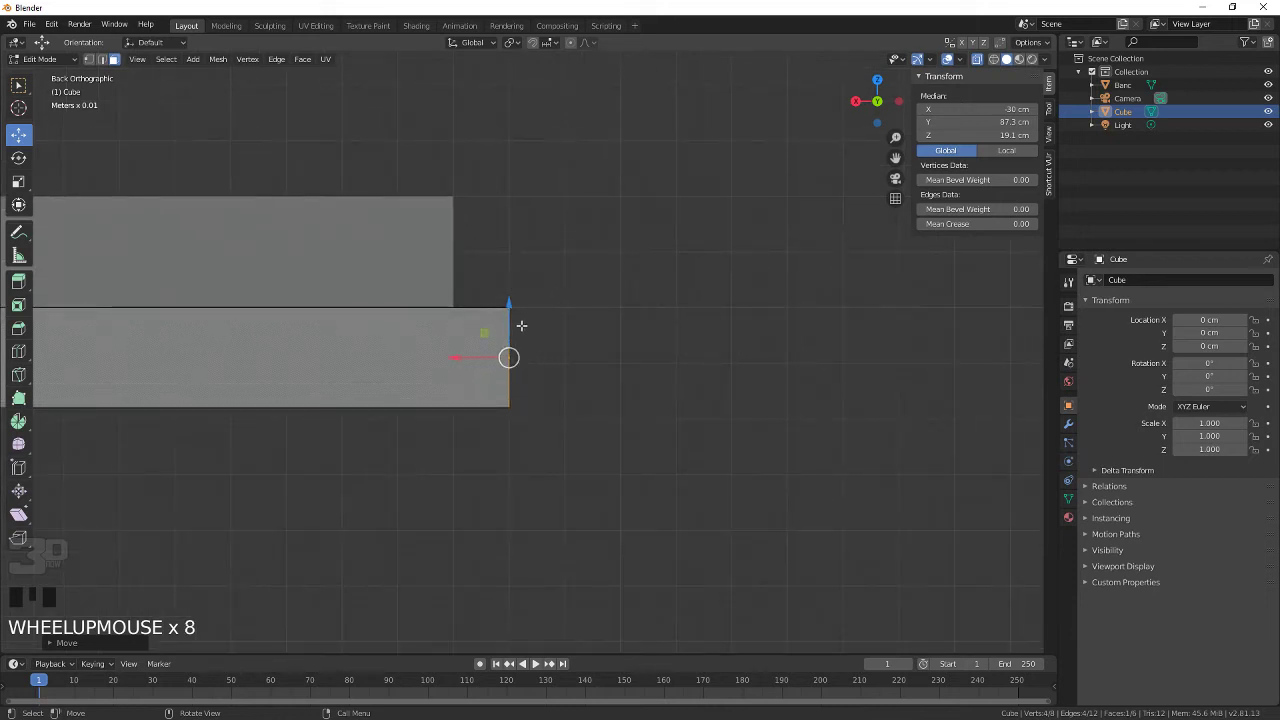
{"action": "scroll", "coordinate": [509, 357], "scroll_direction": "up", "scroll_amount": 20}
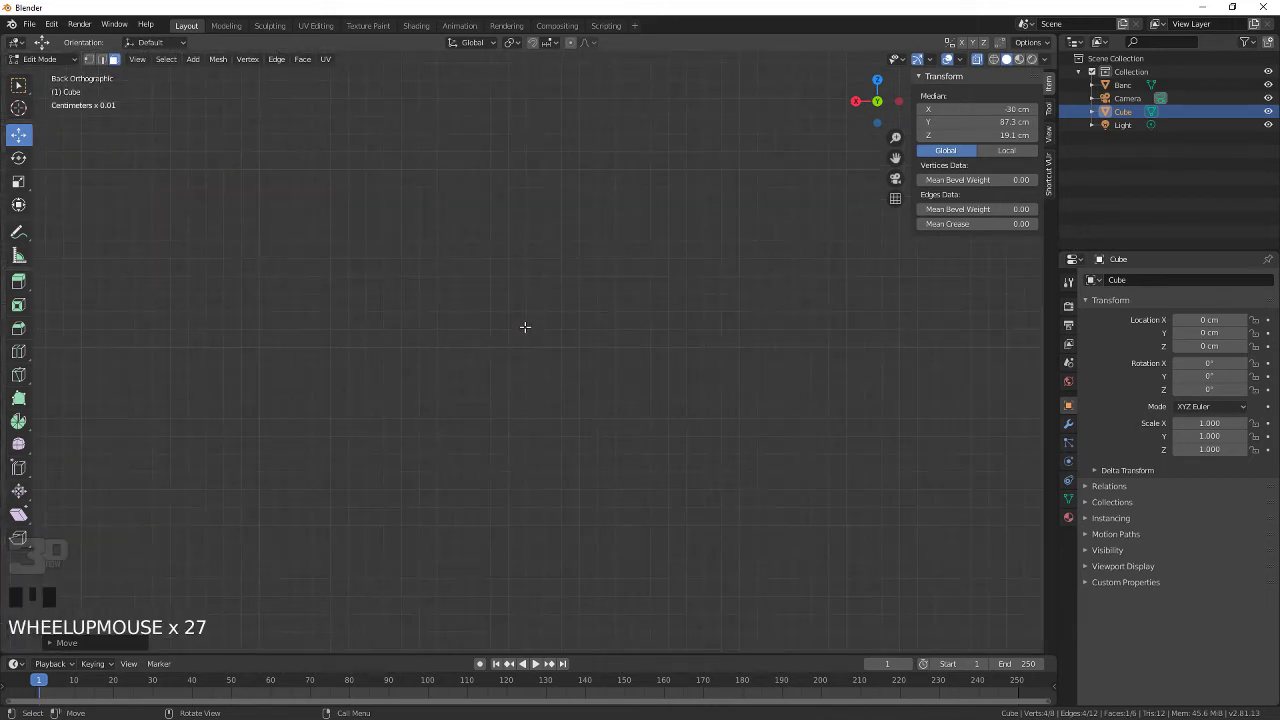
{"action": "scroll", "coordinate": [525, 327], "scroll_direction": "up", "scroll_amount": 4}
{"action": "scroll", "coordinate": [522, 328], "scroll_direction": "down", "scroll_amount": 20}
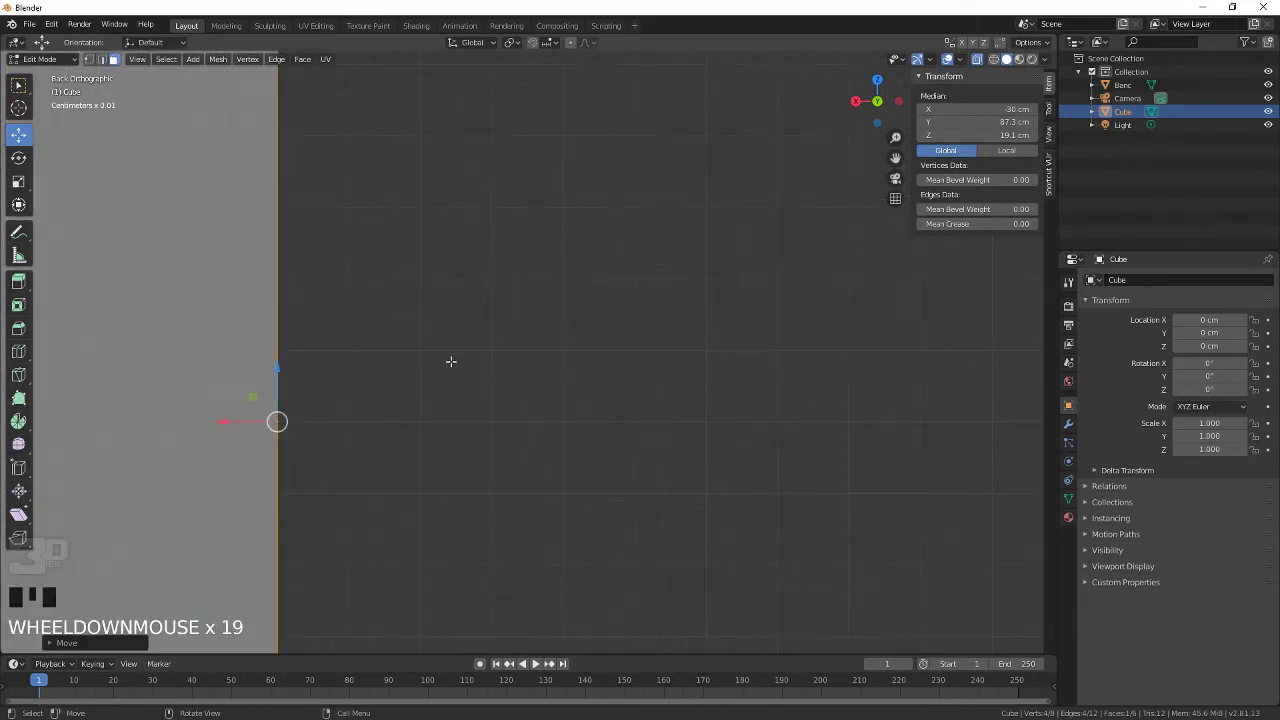
{"action": "scroll", "coordinate": [442, 364], "scroll_direction": "down", "scroll_amount": 16}
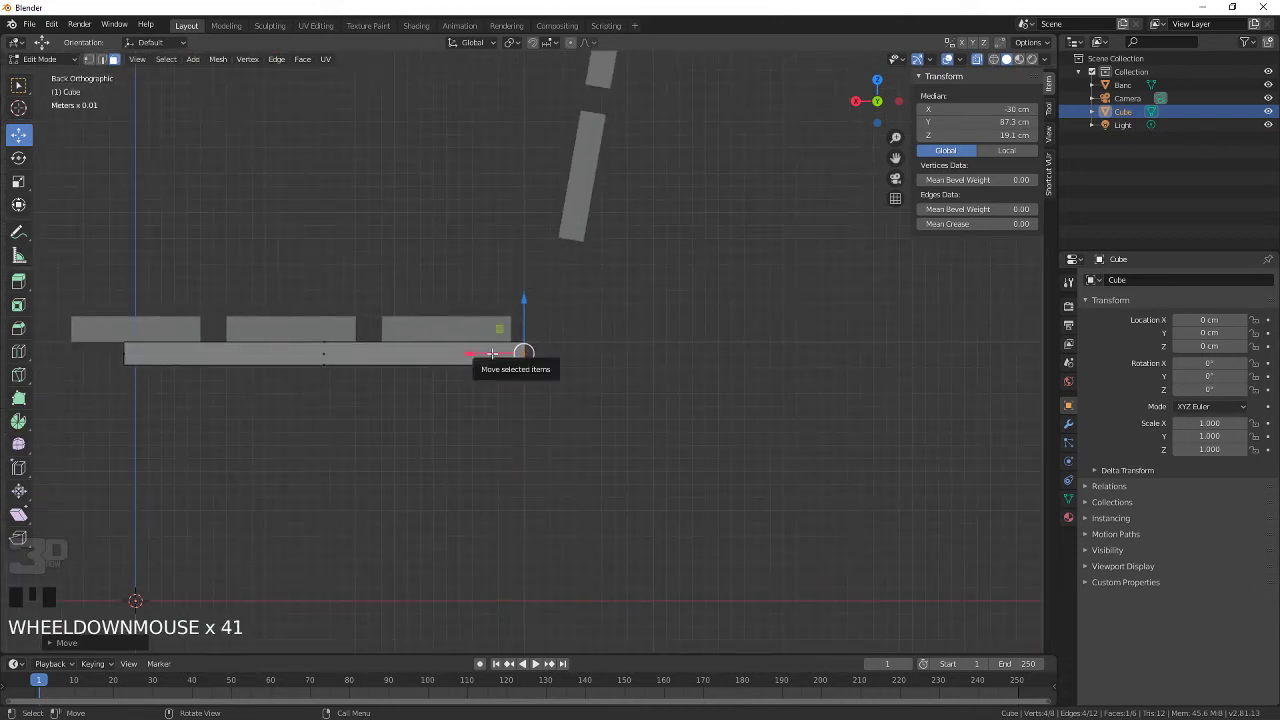
{"action": "left_click_drag", "start_coordinate": [492, 353], "coordinate": [513, 355], "text": "ctrl"}
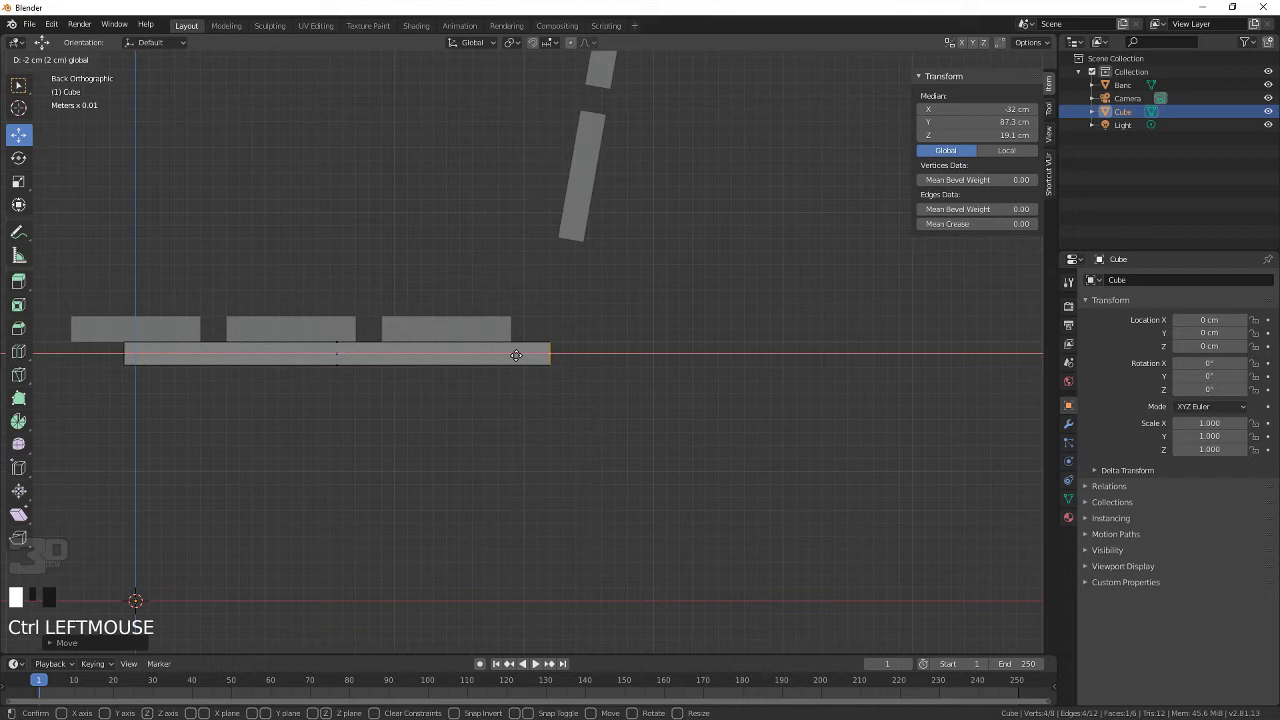
{"action": "left_click_drag", "start_coordinate": [516, 355], "coordinate": [518, 355]}
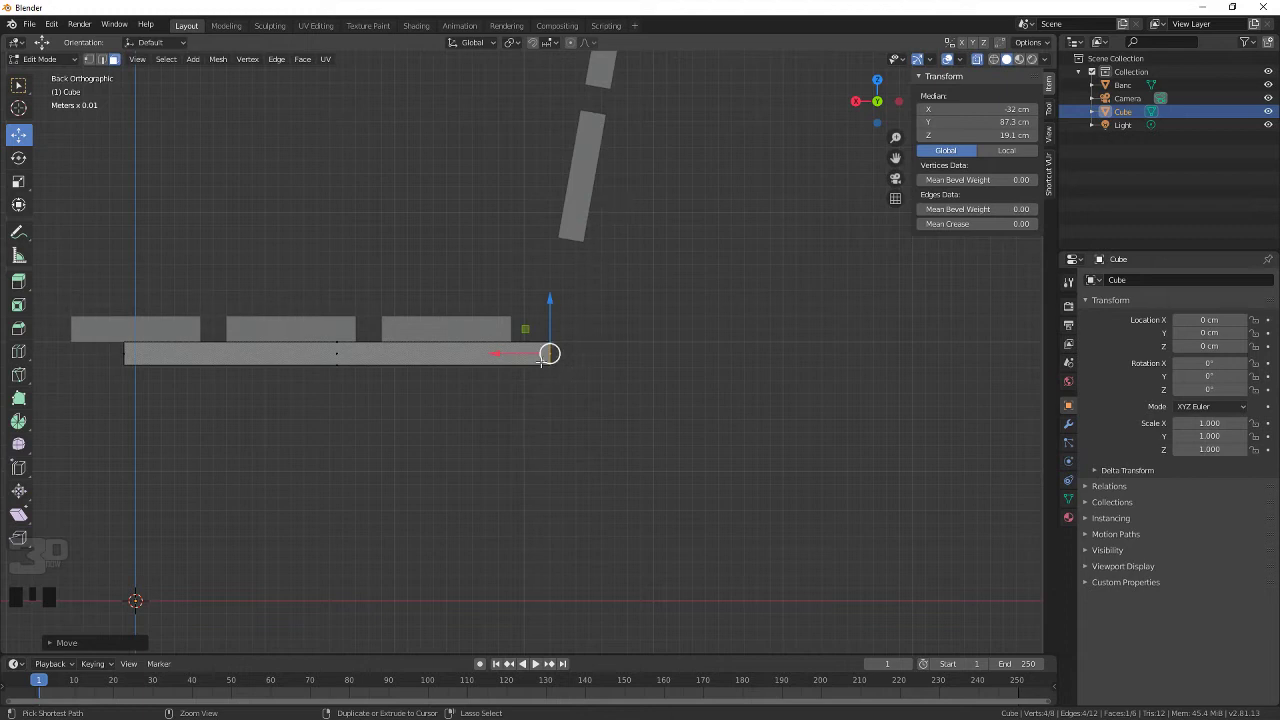
{"action": "left_click_drag", "start_coordinate": [520, 355], "coordinate": [497, 352], "text": "ctrl"}
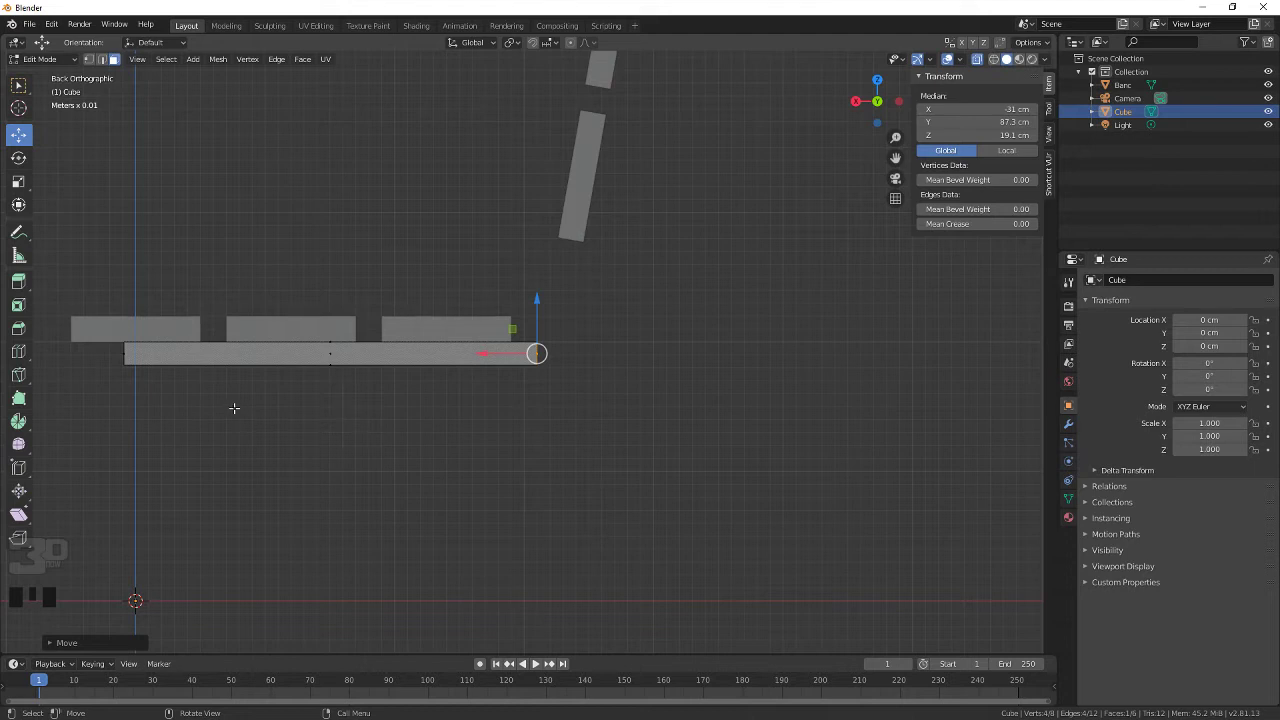
Step: Select the bar's front end face and extrude it to the cursor in three segments, curving downward to about X 3.7 cm, Z 14.4 cm
{"action": "left_click_drag", "start_coordinate": [133, 378], "coordinate": [130, 326]}
{"action": "right_click", "coordinate": [107, 343]}
{"action": "key", "text": "w"}
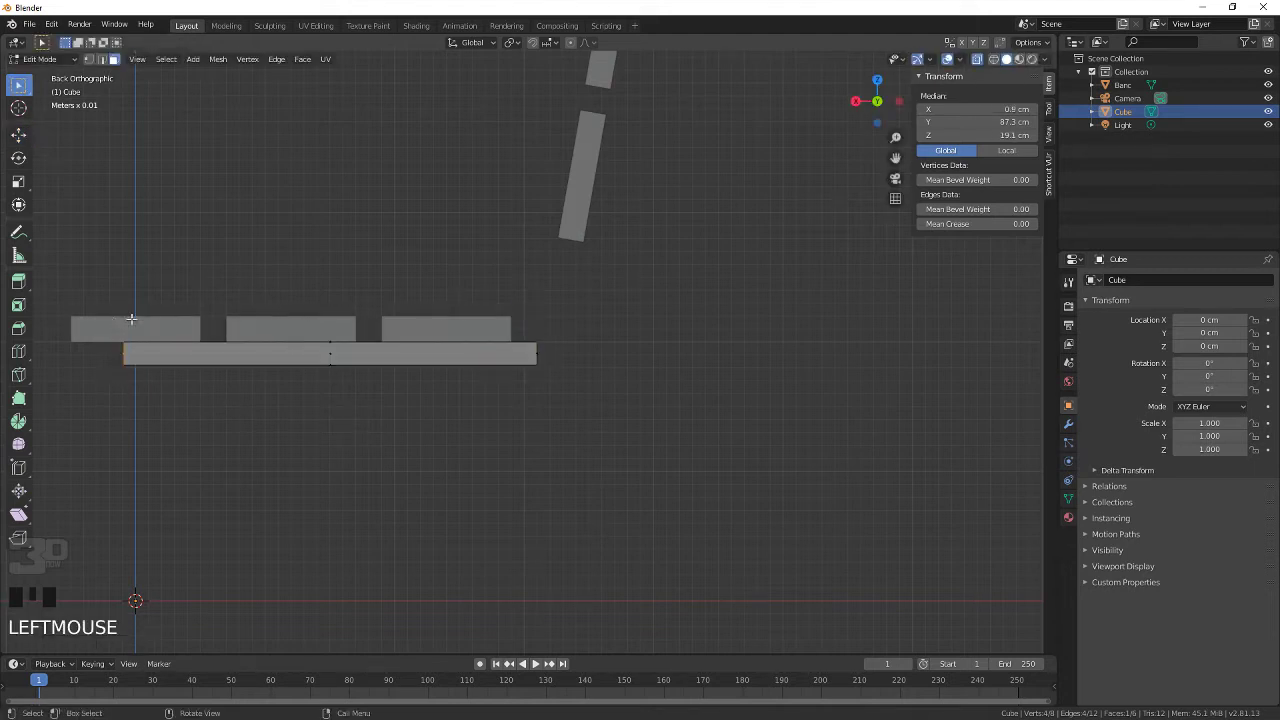
{"action": "middle_click_drag", "start_coordinate": [180, 394], "coordinate": [394, 300], "text": "shift"}
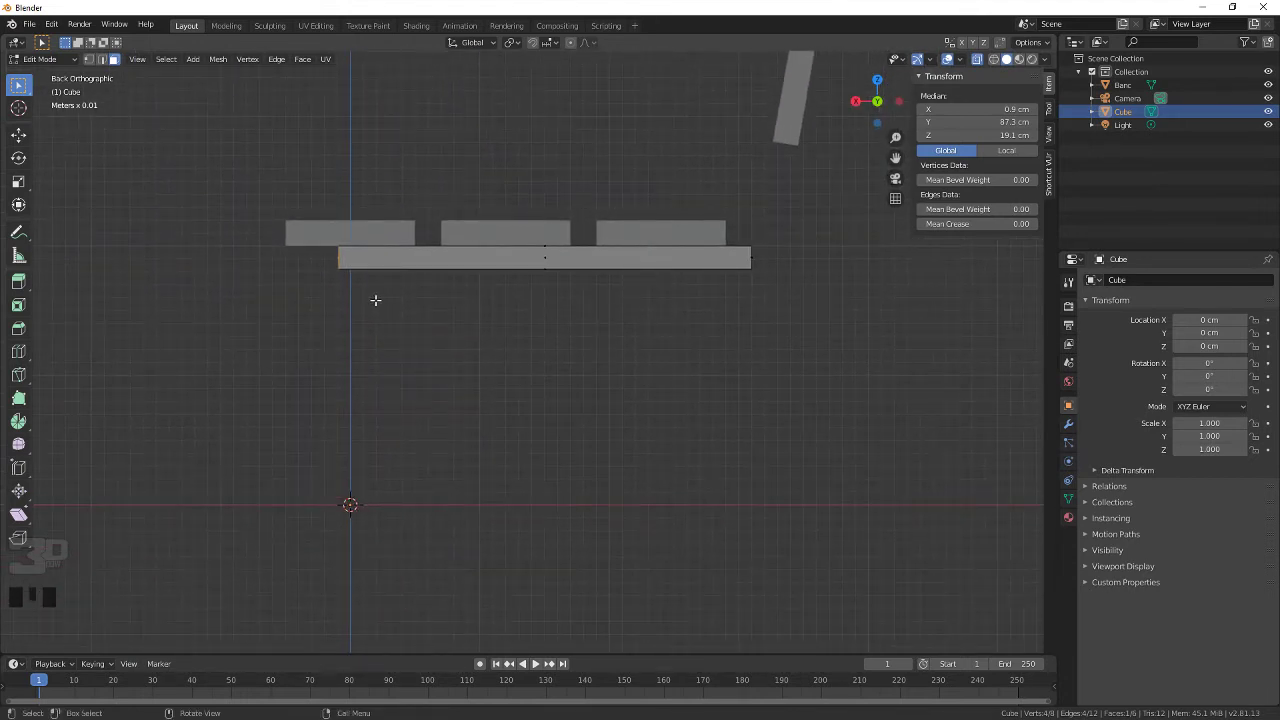
{"action": "left_click", "coordinate": [19, 282]}
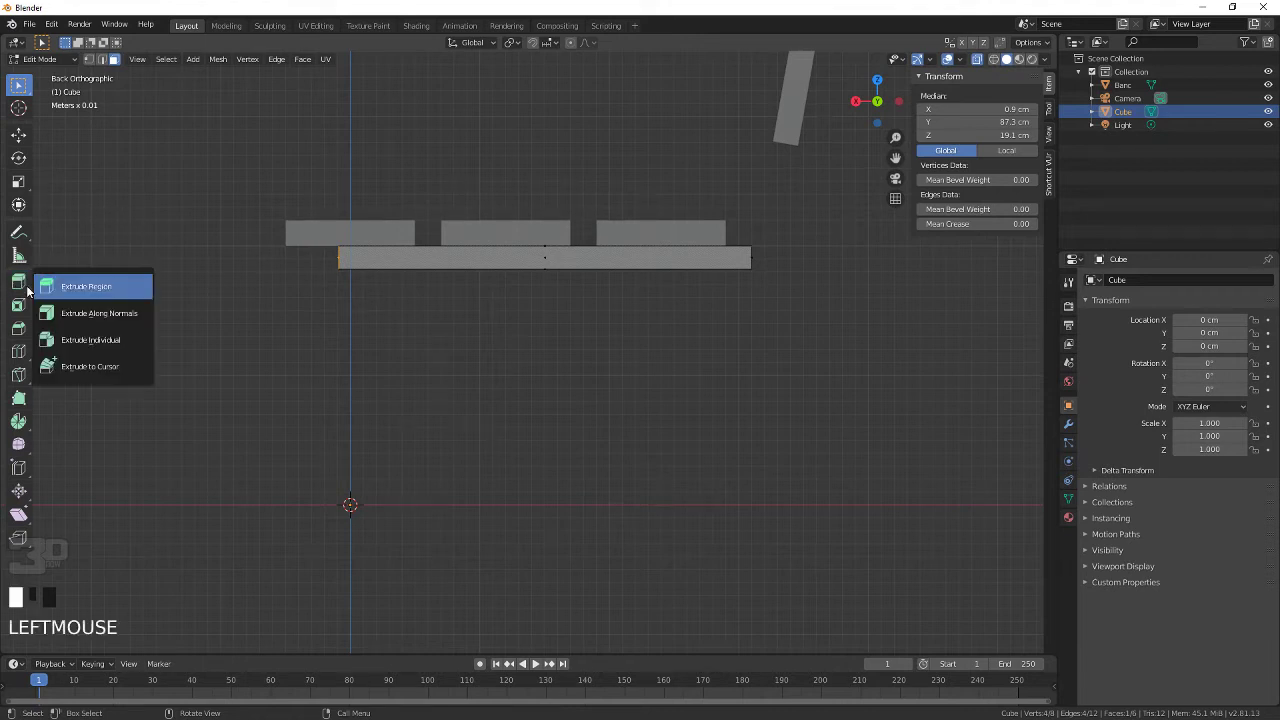
{"action": "left_click", "coordinate": [86, 368]}
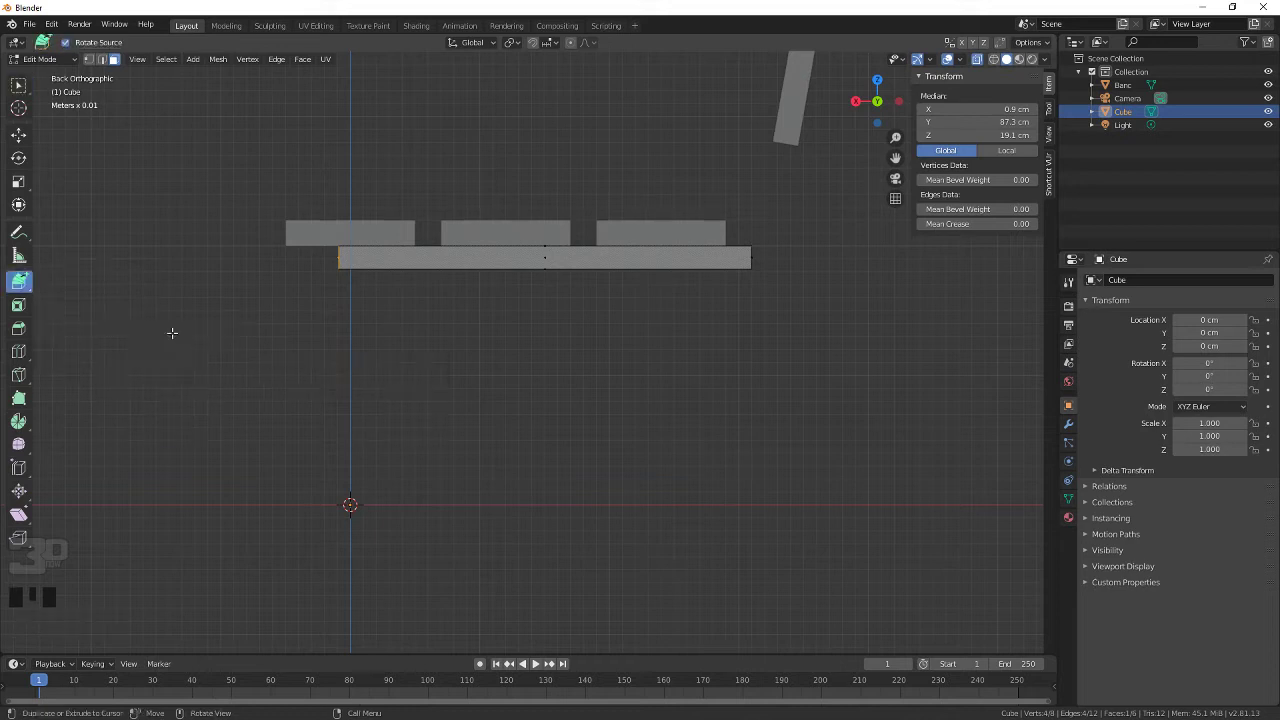
{"action": "left_click", "coordinate": [310, 268]}
{"action": "left_click", "coordinate": [303, 285]}
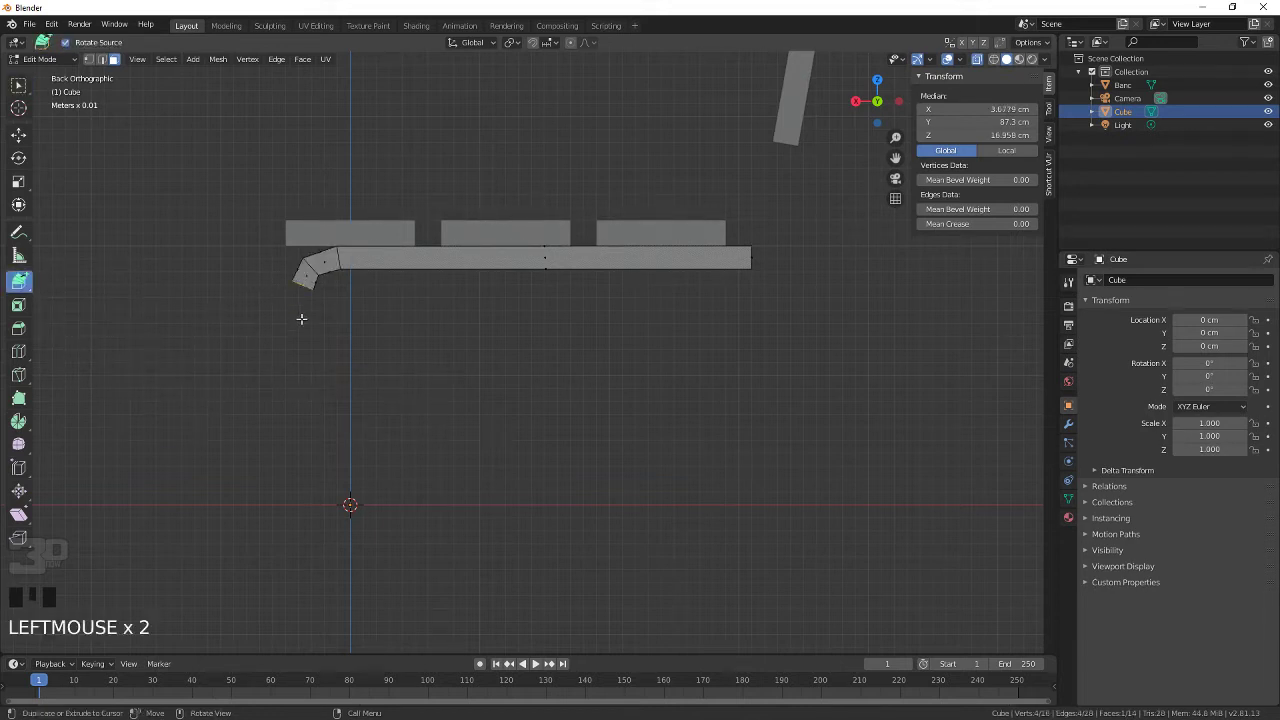
{"action": "left_click", "coordinate": [301, 318]}
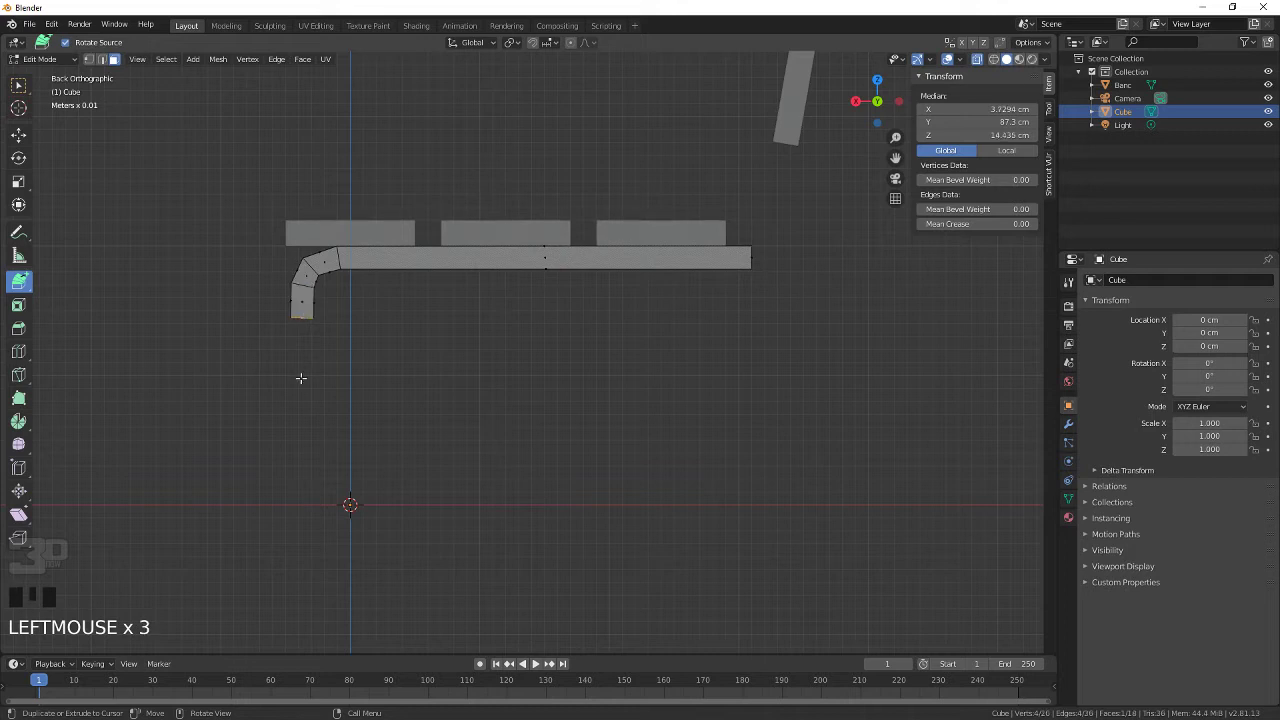
Step: Extrude the front leg straight down to about Z 2.2 cm, and curve it inward near the ground to about X 0.9 cm, Z 0.7 cm
{"action": "left_click", "coordinate": [301, 475]}
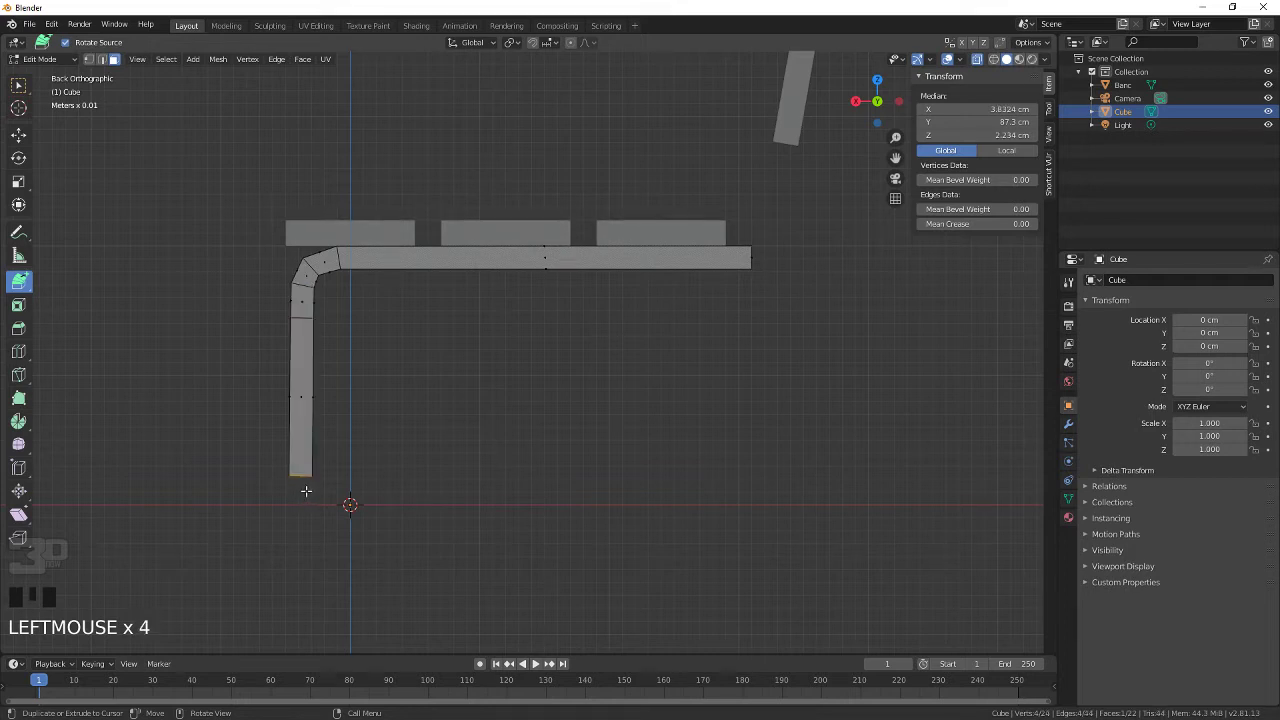
{"action": "left_click", "coordinate": [306, 491]}
{"action": "left_click", "coordinate": [322, 497]}
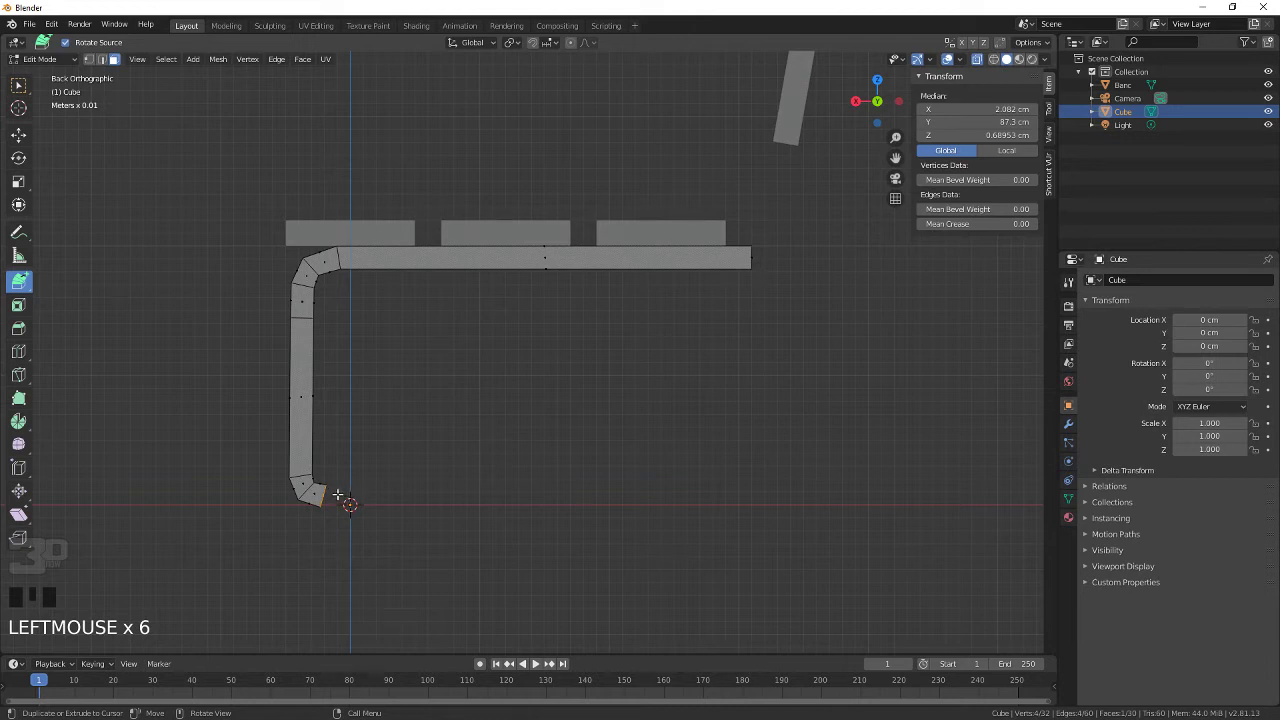
{"action": "left_click", "coordinate": [338, 496]}
Step: Extrude the foot along the ground toward the backrest side and adjust its end face to about X -31.5 cm, Z 0.6 cm
{"action": "left_click", "coordinate": [757, 493], "text": "ctrl"}
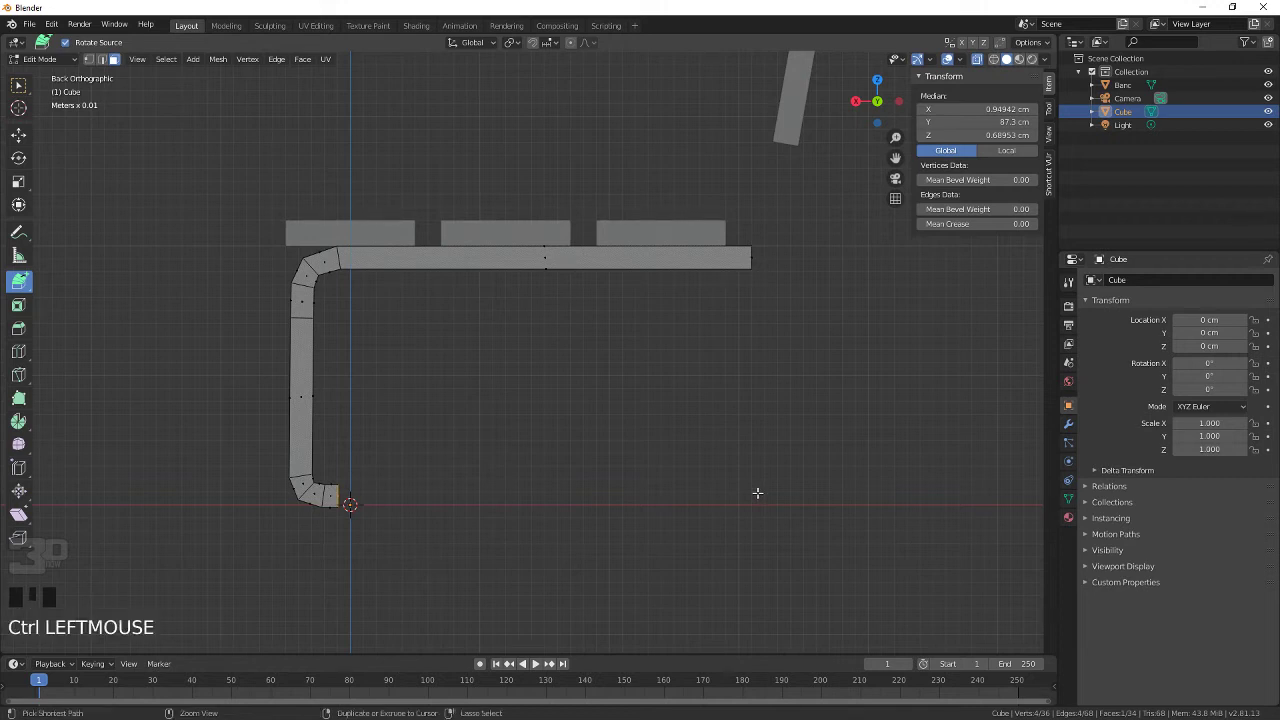
{"action": "left_click", "coordinate": [757, 493]}
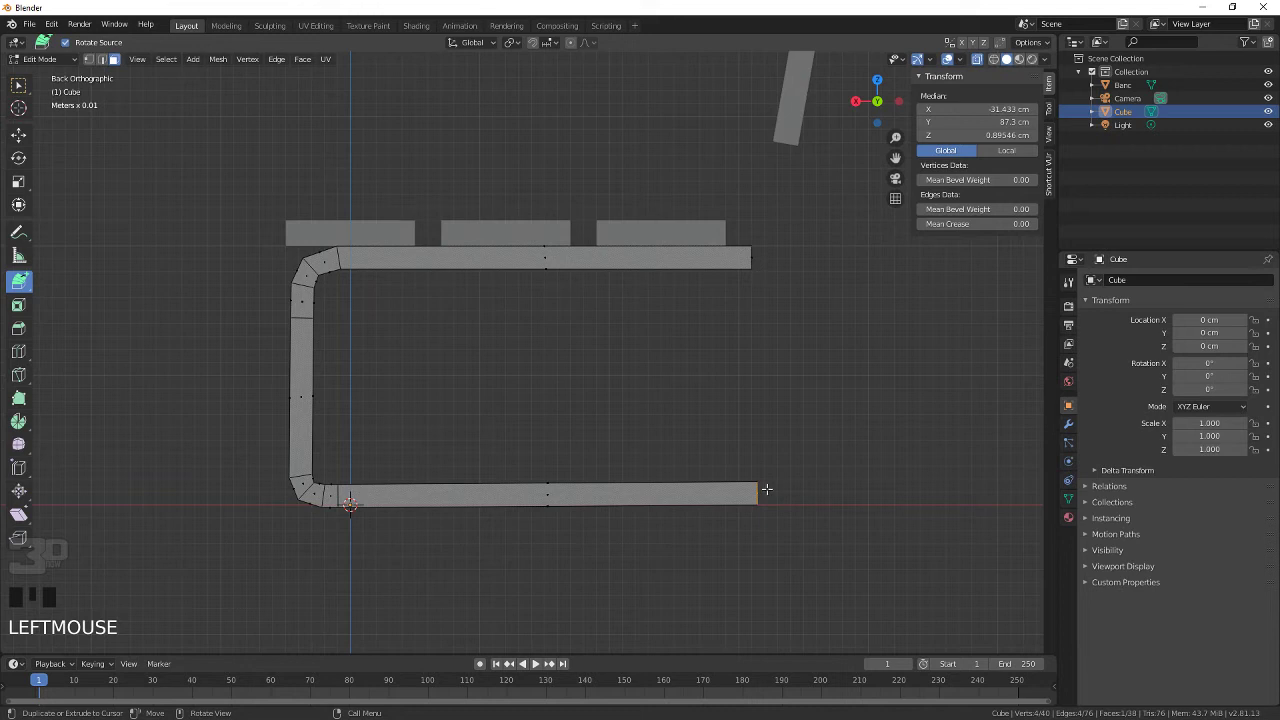
{"action": "key", "text": "g"}
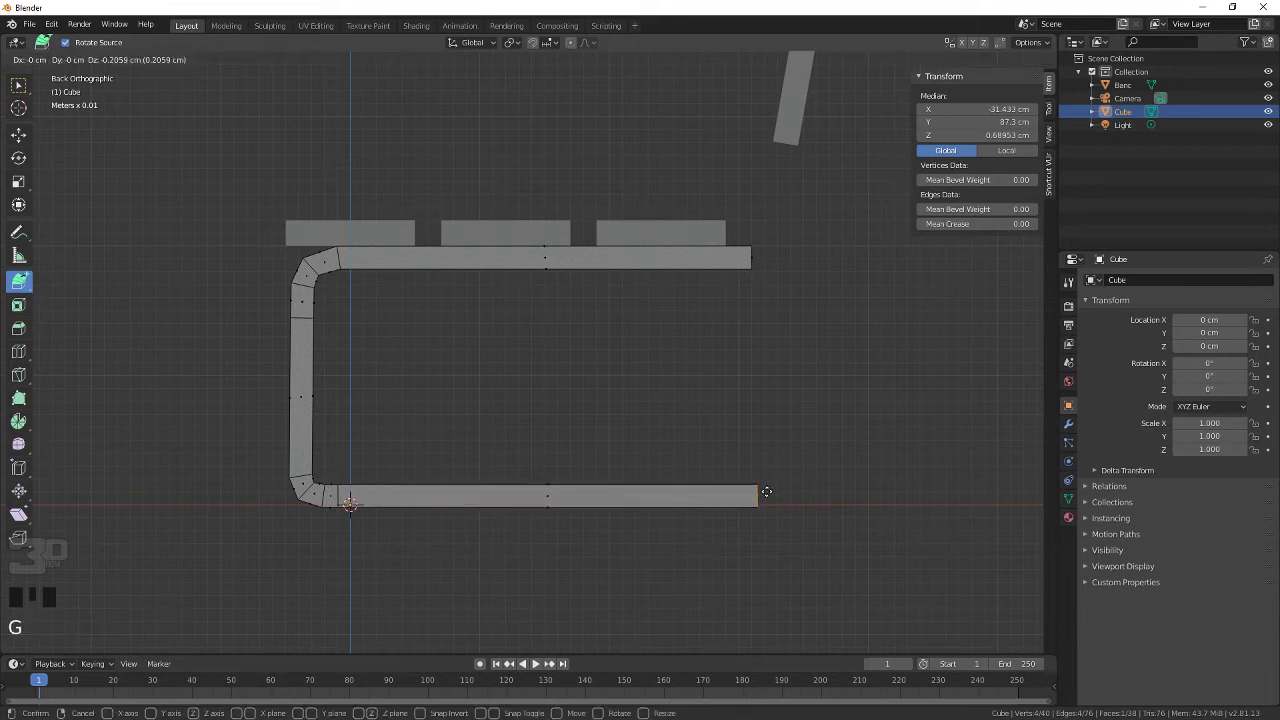
{"action": "left_click", "coordinate": [767, 492]}
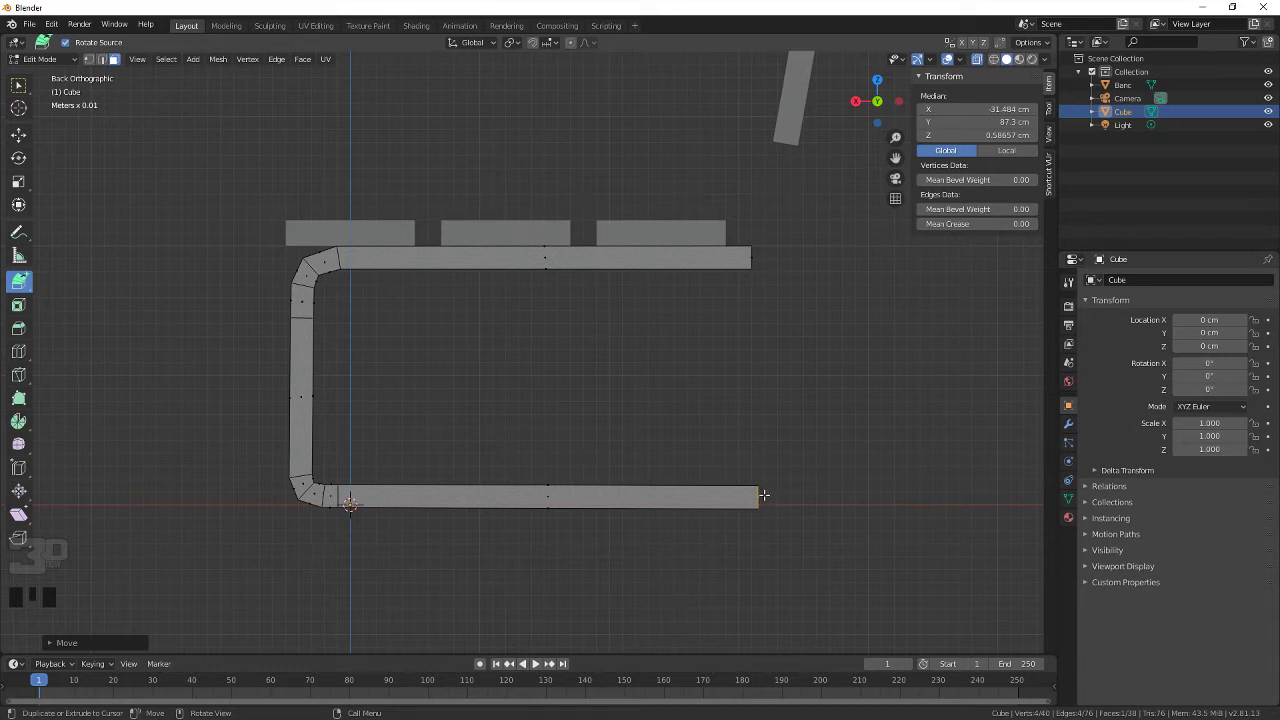
Step: Select the foot with its lower bend and move it about -0.26 cm along X and 0.41 cm along Z
{"action": "key", "text": "b"}
{"action": "left_click_drag", "start_coordinate": [776, 443], "coordinate": [170, 534]}
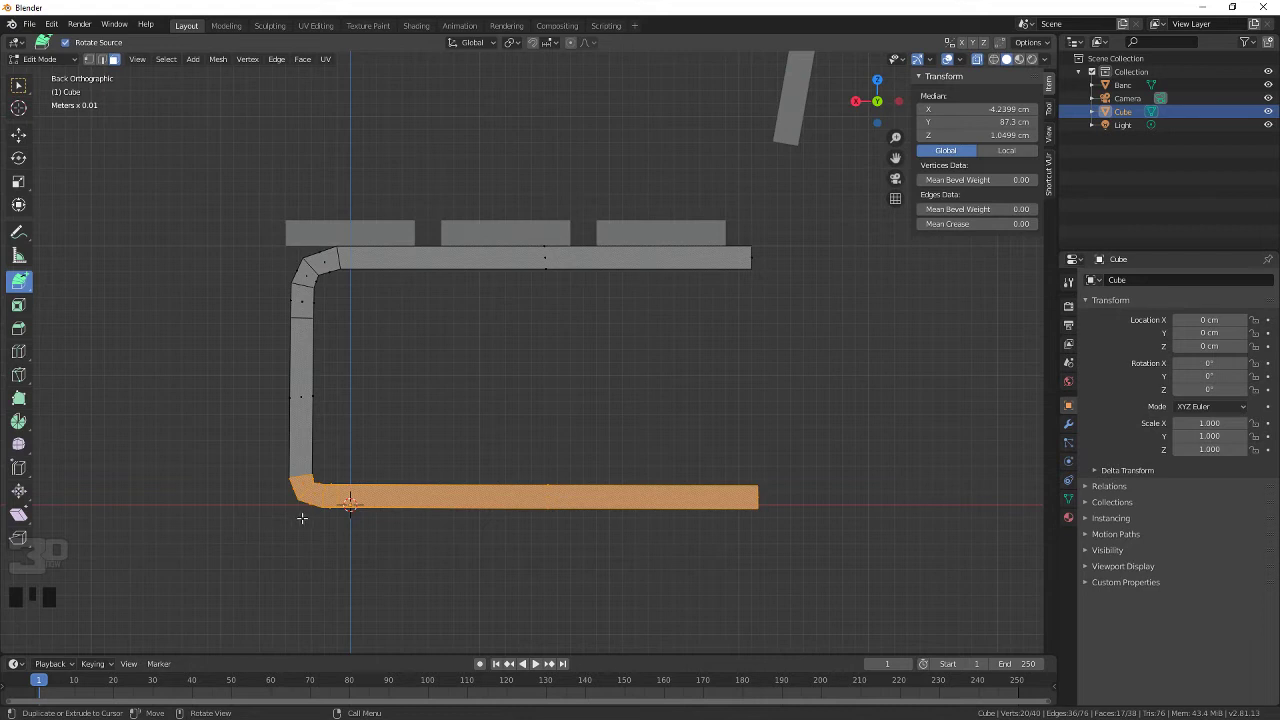
{"action": "key", "text": "g"}
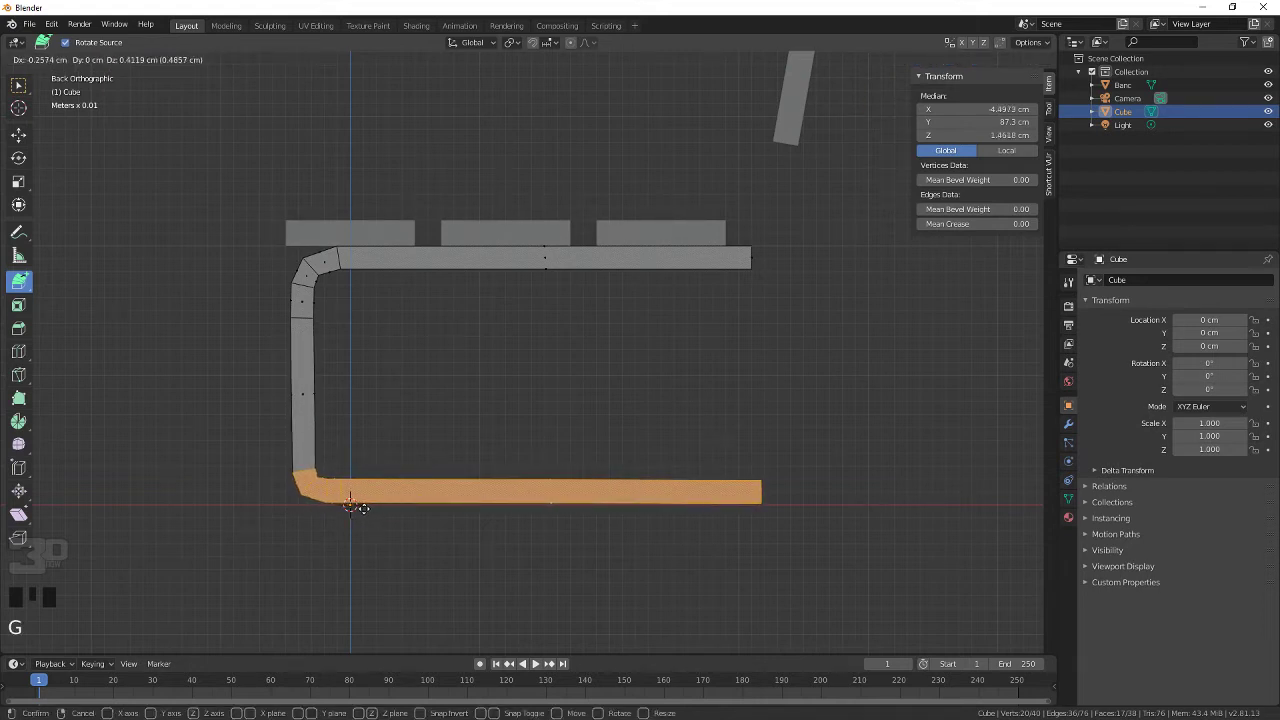
{"action": "left_click", "coordinate": [355, 507]}
{"action": "scroll", "coordinate": [491, 403], "scroll_direction": "down", "scroll_amount": 3}
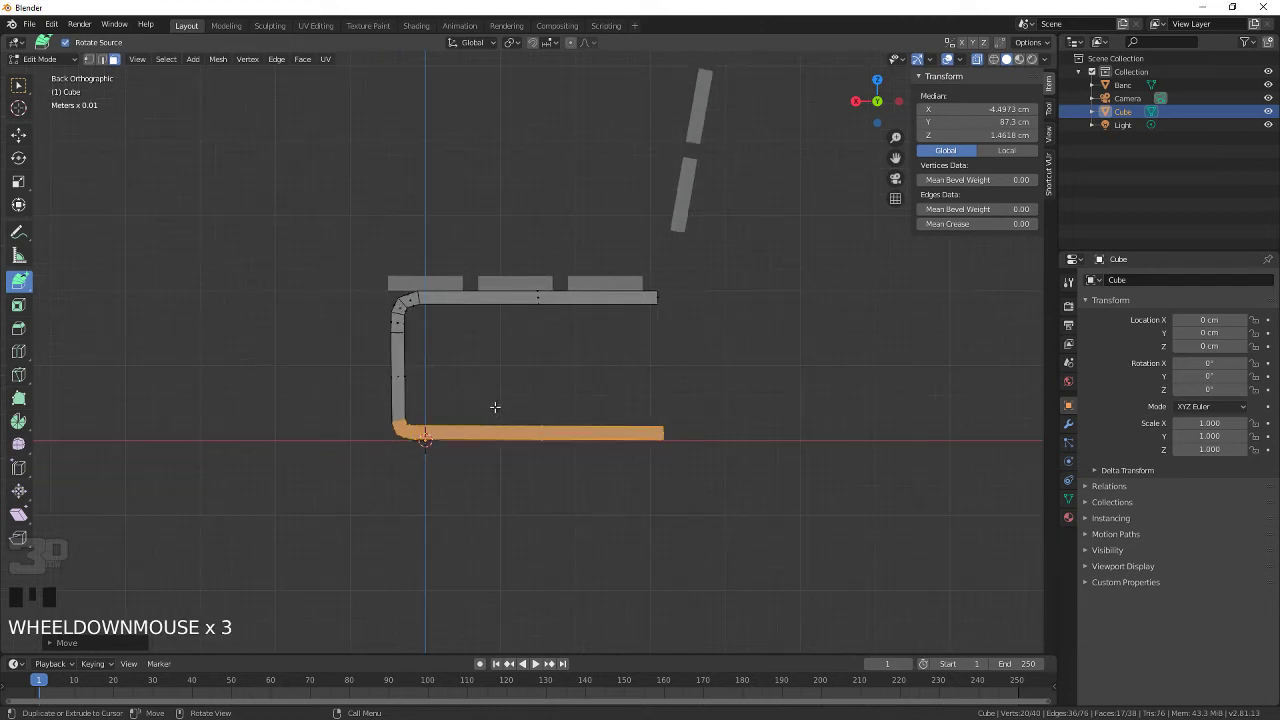
{"action": "key", "text": "b"}
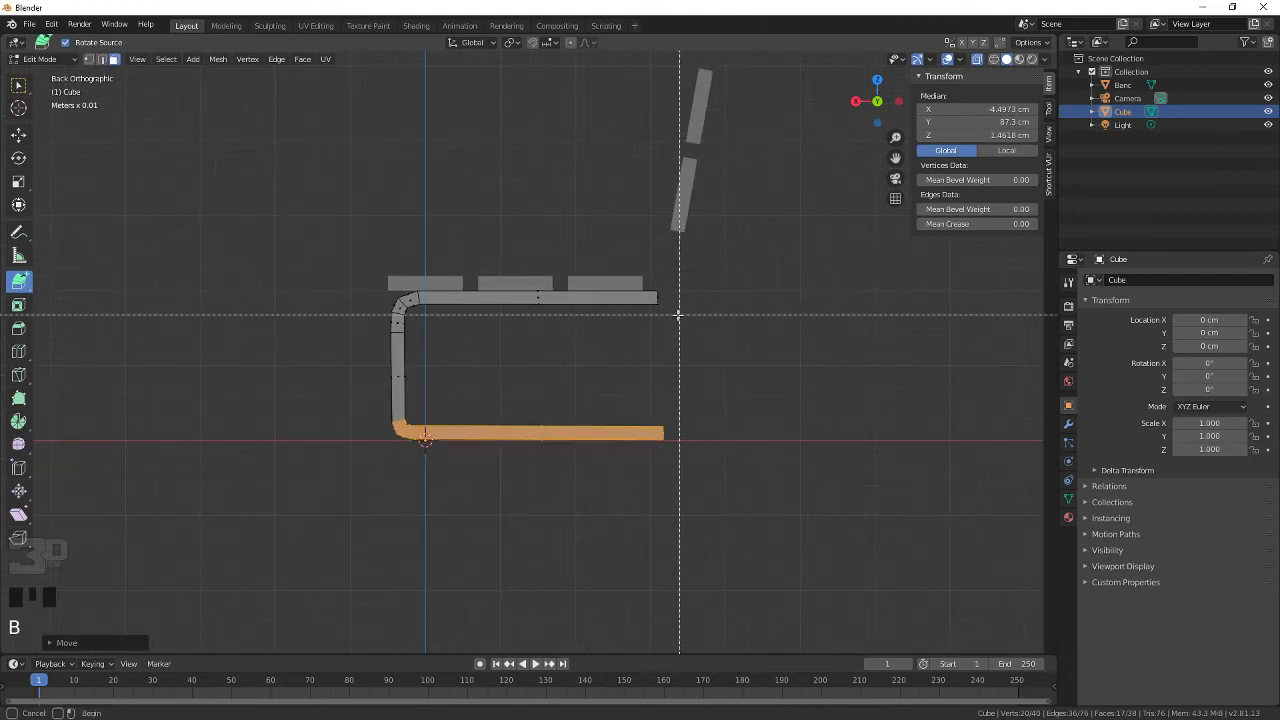
{"action": "left_click_drag", "start_coordinate": [678, 315], "coordinate": [650, 285]}
{"action": "left_click", "coordinate": [648, 341]}
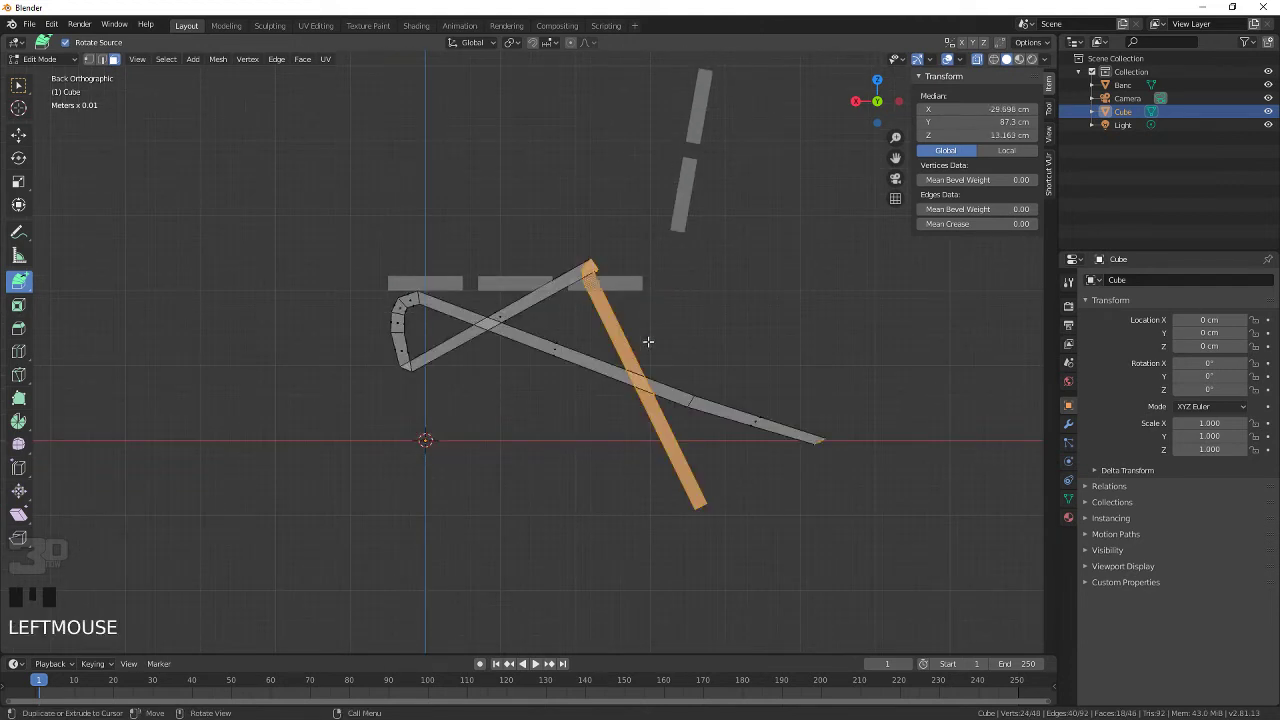
{"action": "key", "text": "ctrl+z"}
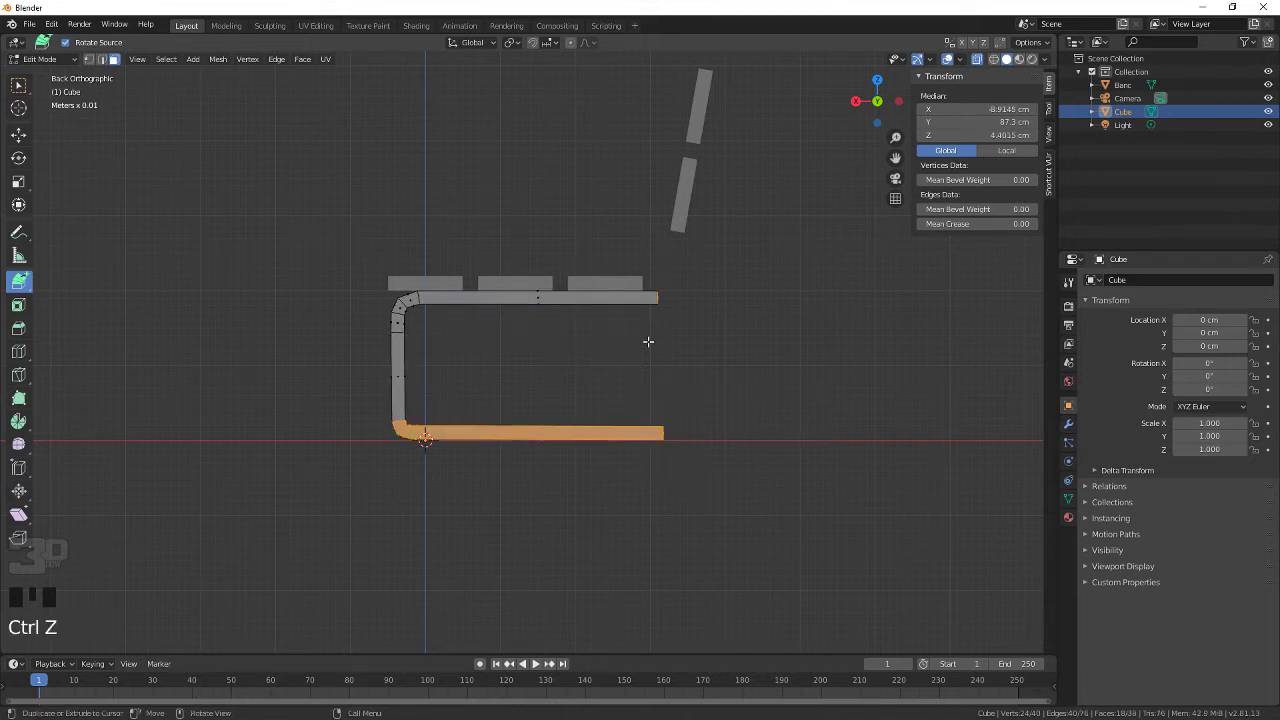
{"action": "left_click", "coordinate": [648, 341]}
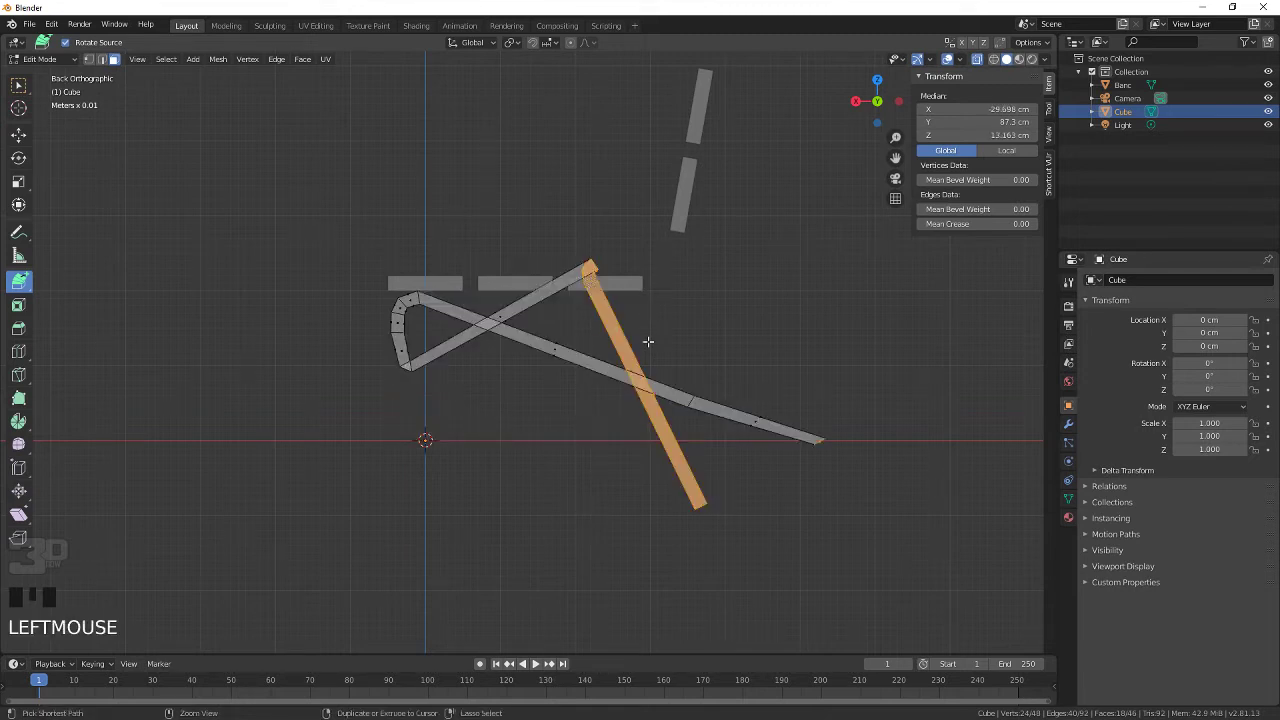
{"action": "key", "text": "ctrl+z"}
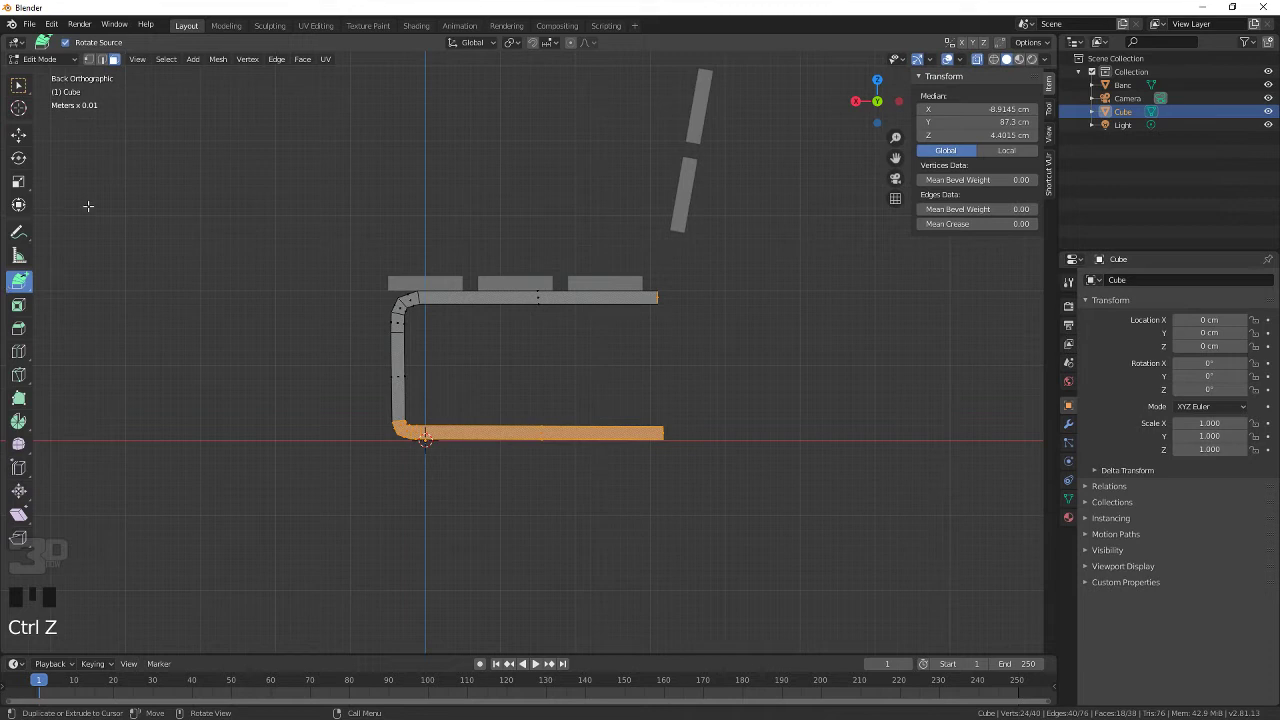
Step: Select only the seat bar's backrest-side end face and extrude it to the cursor in four segments, curving up behind the backrest to about X -39 cm, Z 46.7 cm
{"action": "key", "text": "w"}
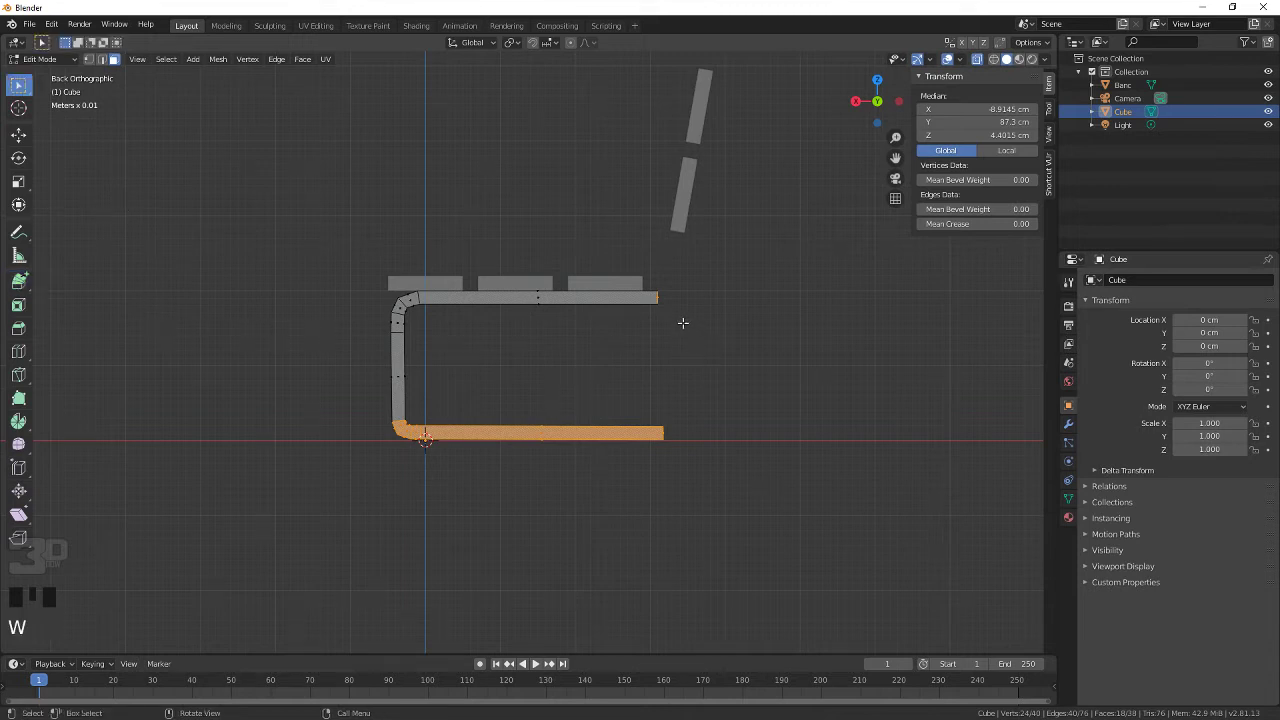
{"action": "left_click_drag", "start_coordinate": [683, 322], "coordinate": [649, 274]}
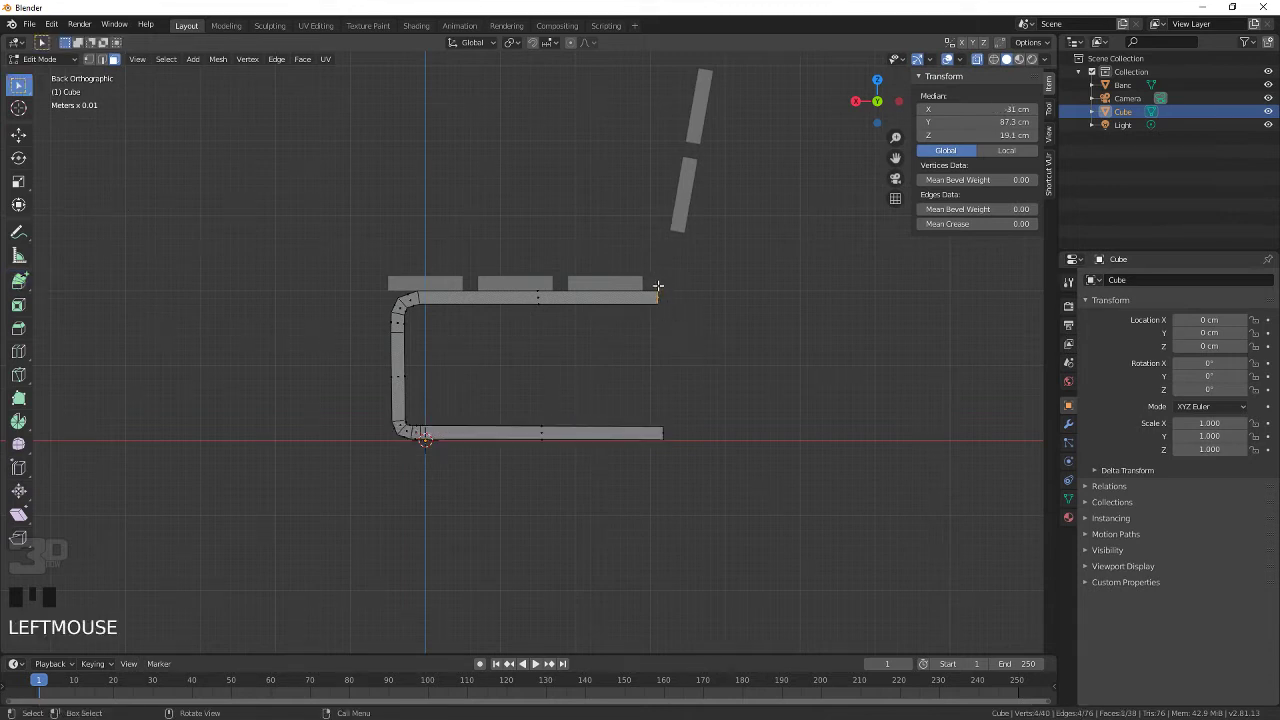
{"action": "left_click", "coordinate": [18, 281]}
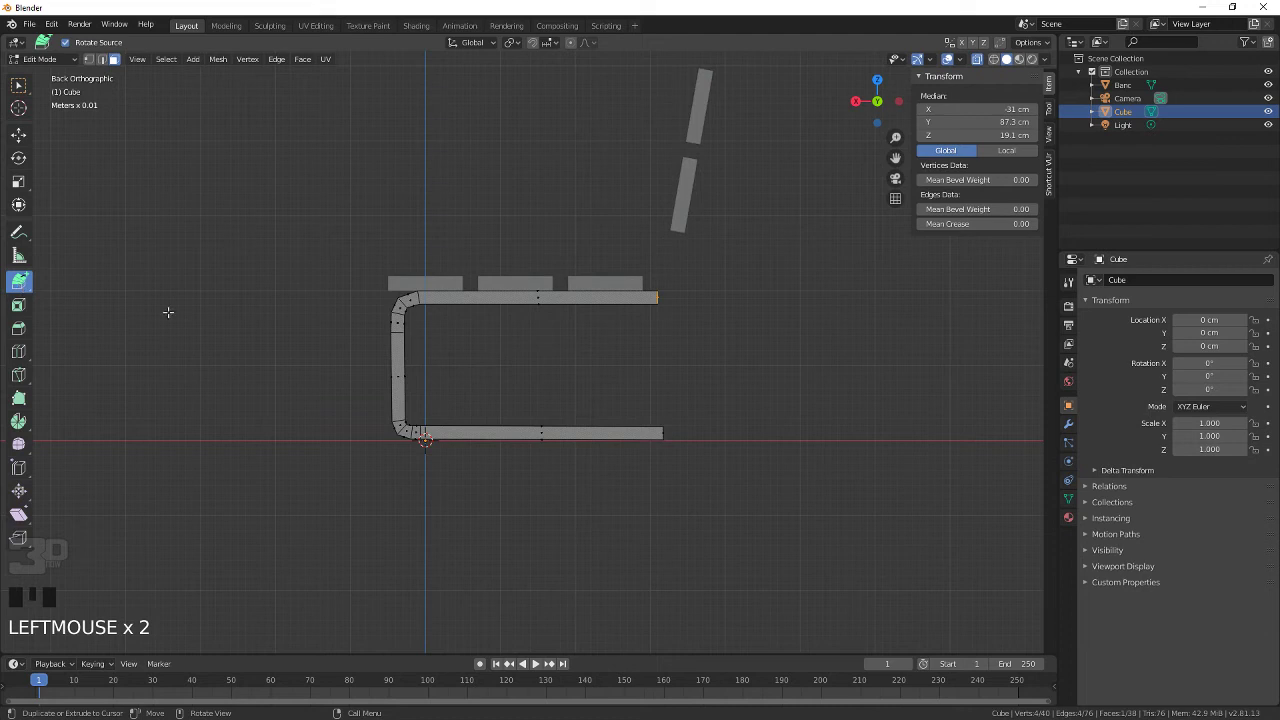
{"action": "left_click", "coordinate": [666, 295]}
{"action": "left_click", "coordinate": [674, 288]}
{"action": "left_click", "coordinate": [681, 273]}
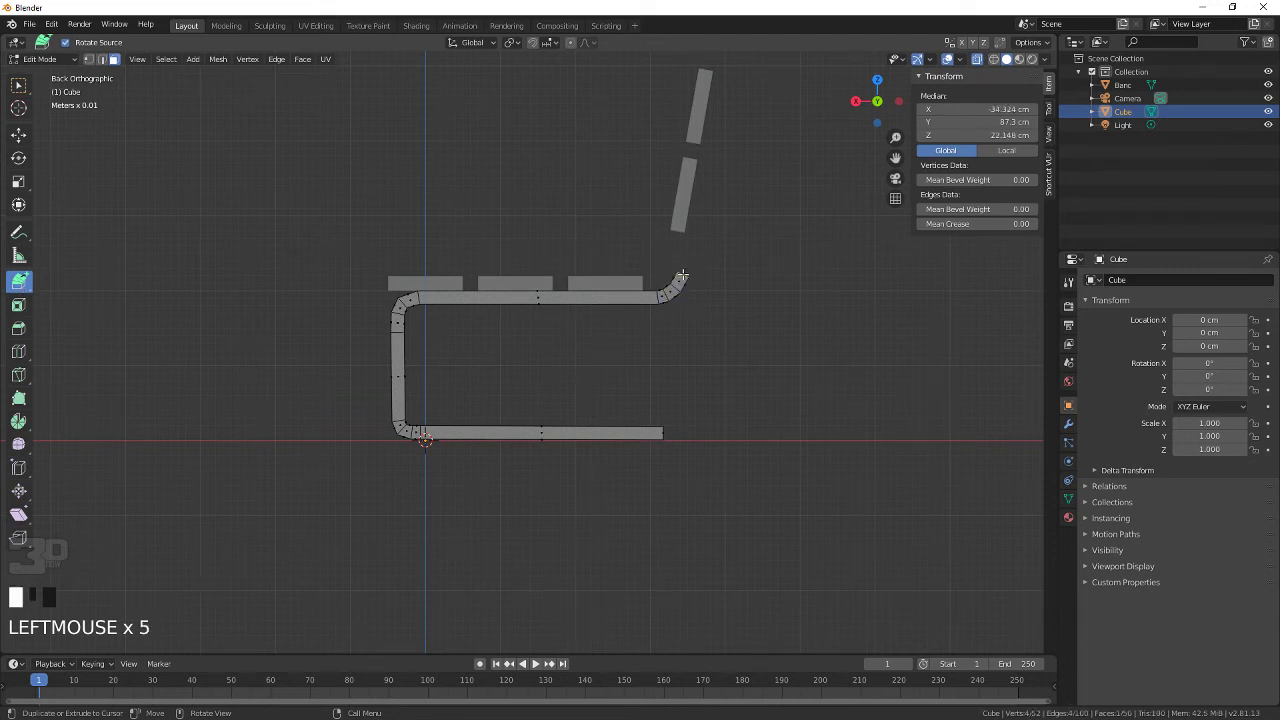
{"action": "left_click", "coordinate": [717, 90]}
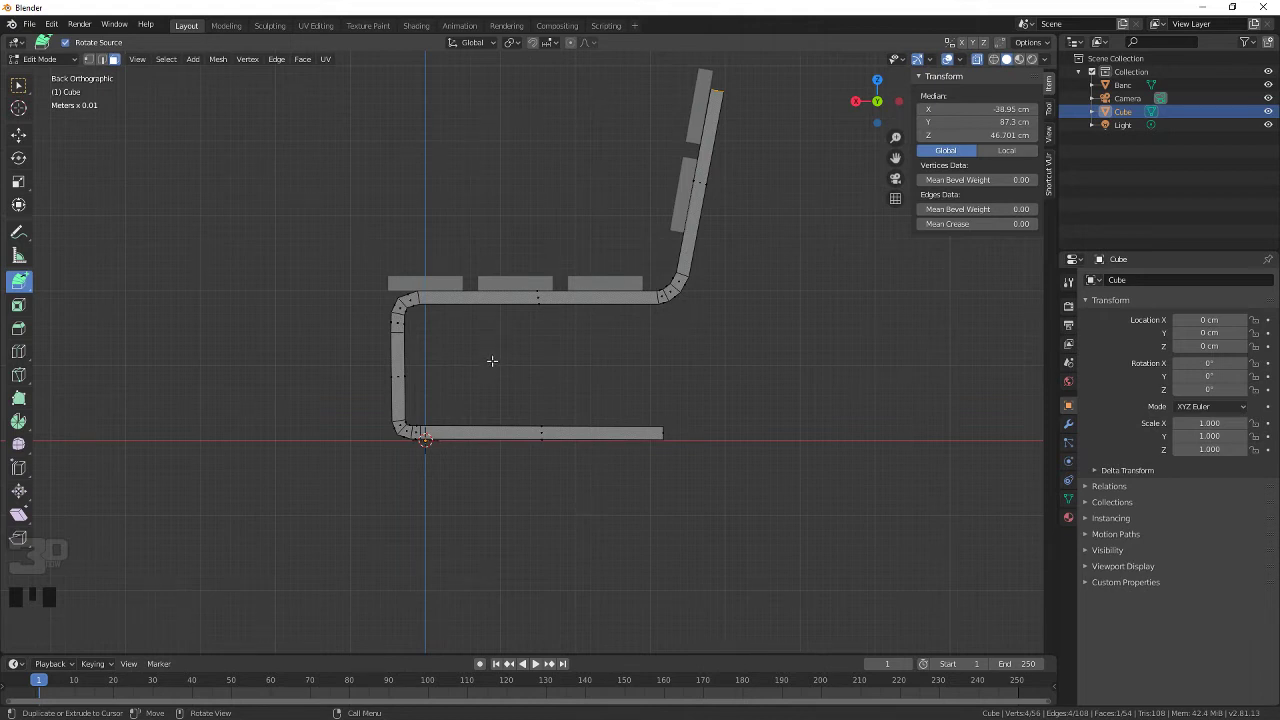
{"action": "left_click_drag", "start_coordinate": [878, 100], "coordinate": [810, 132]}
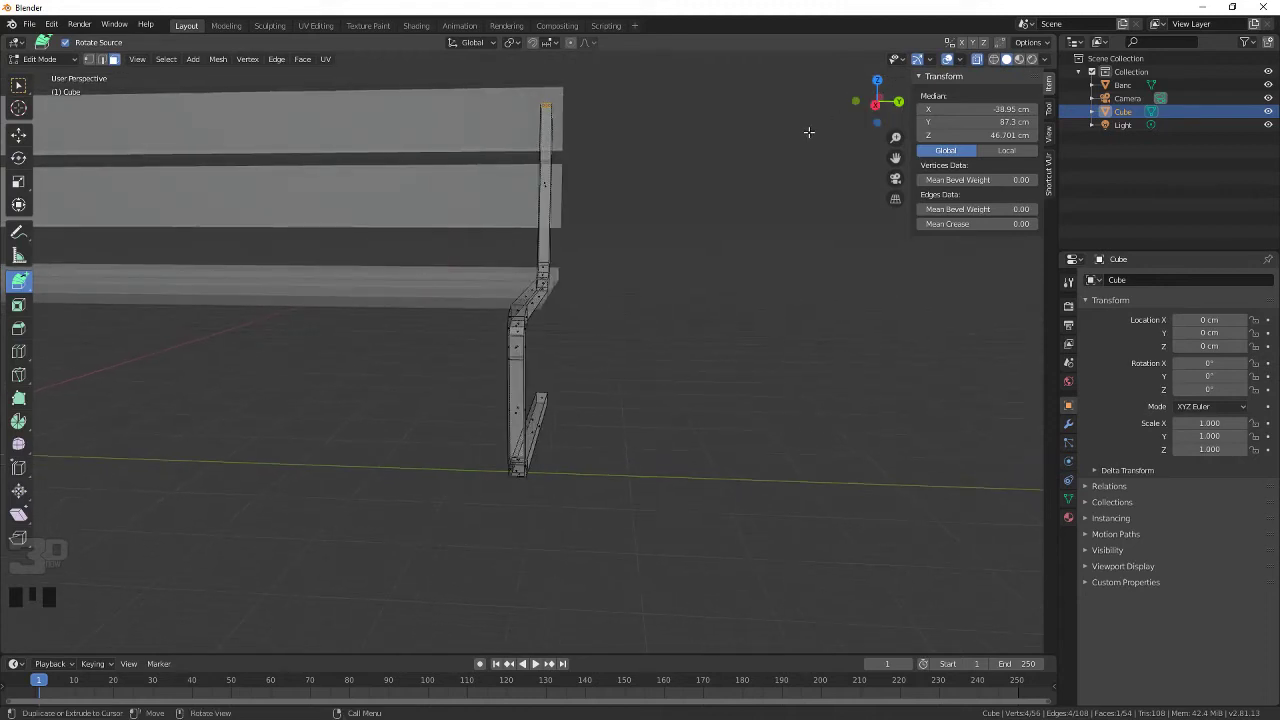
{"action": "left_click", "coordinate": [875, 105]}
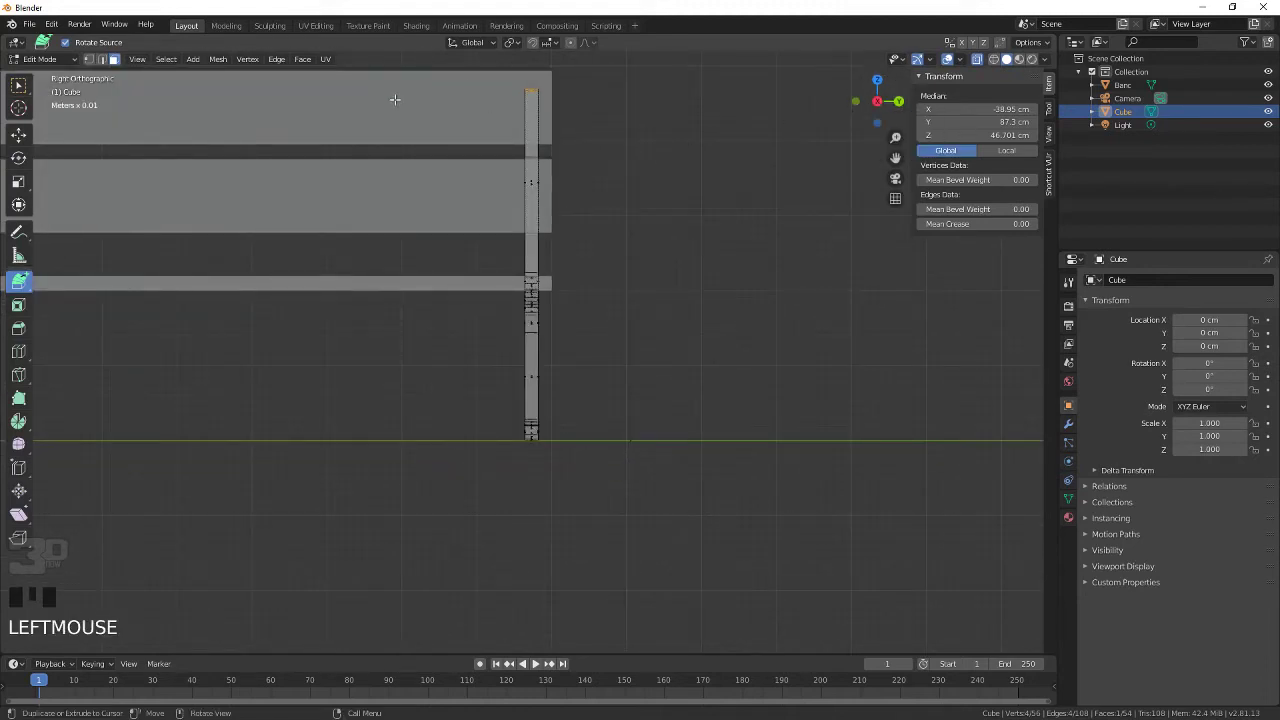
{"action": "key", "text": "b"}
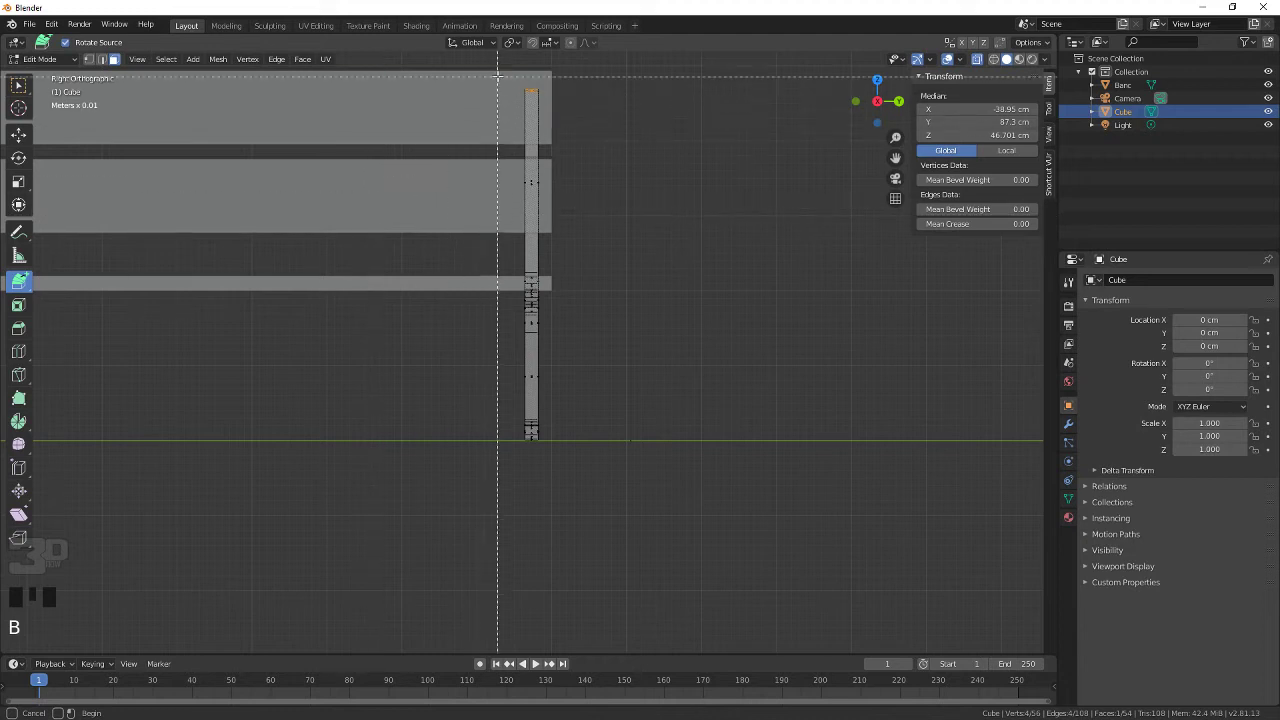
{"action": "left_click_drag", "start_coordinate": [485, 77], "coordinate": [530, 486]}
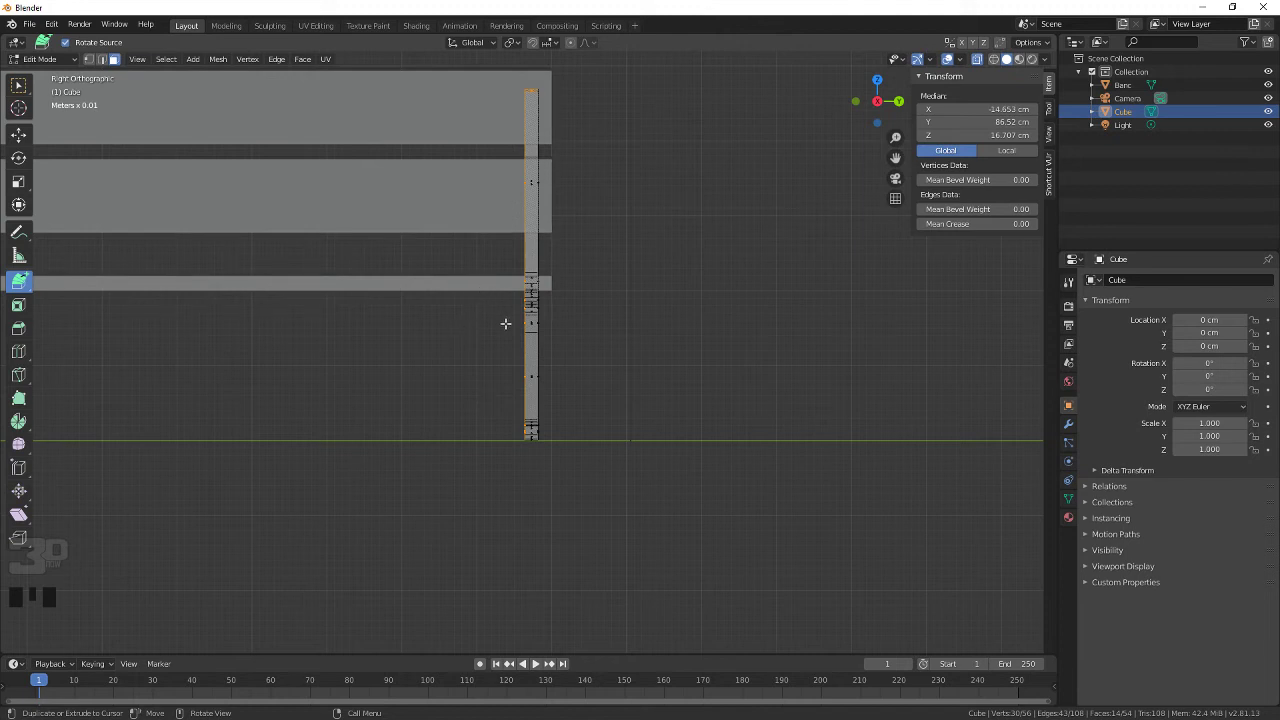
{"action": "left_click", "coordinate": [18, 134]}
{"action": "scroll", "coordinate": [560, 241], "scroll_direction": "up", "scroll_amount": 6}
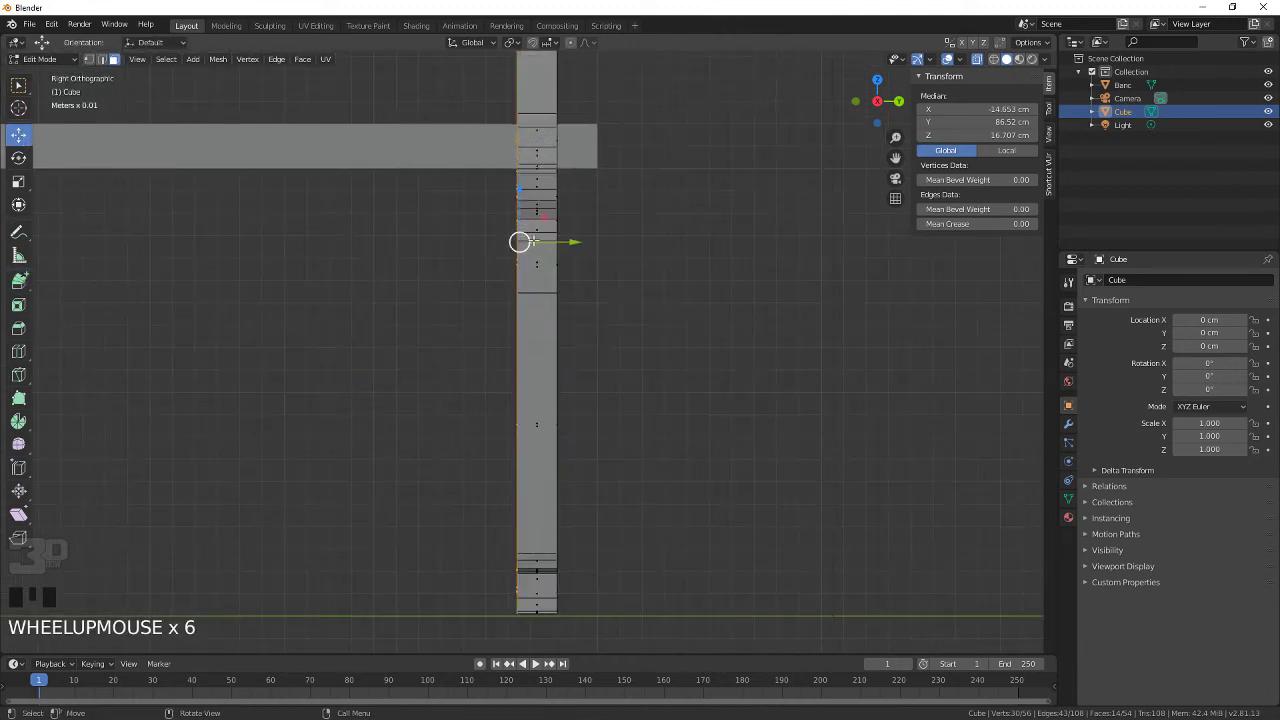
{"action": "scroll", "coordinate": [560, 241], "scroll_direction": "up", "scroll_amount": 3}
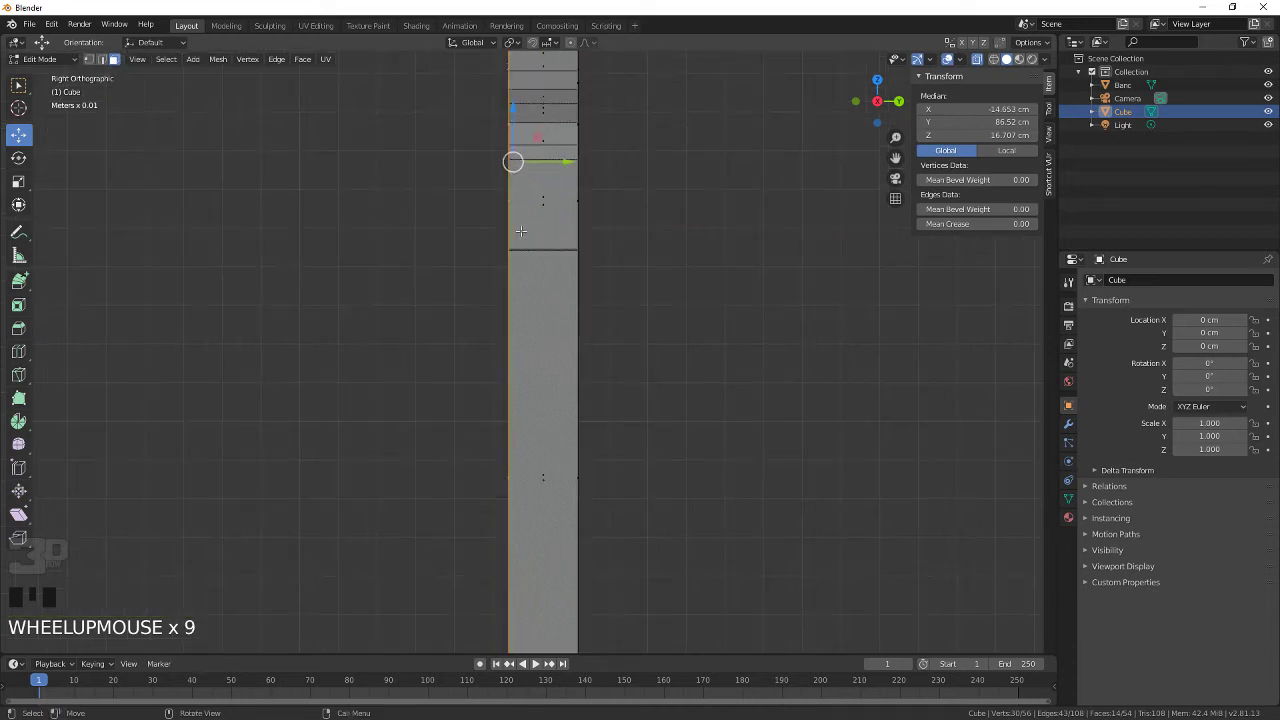
{"action": "left_click_drag", "start_coordinate": [560, 163], "coordinate": [457, 176], "text": "ctrl"}
{"action": "scroll", "coordinate": [459, 179], "scroll_direction": "down", "scroll_amount": 8}
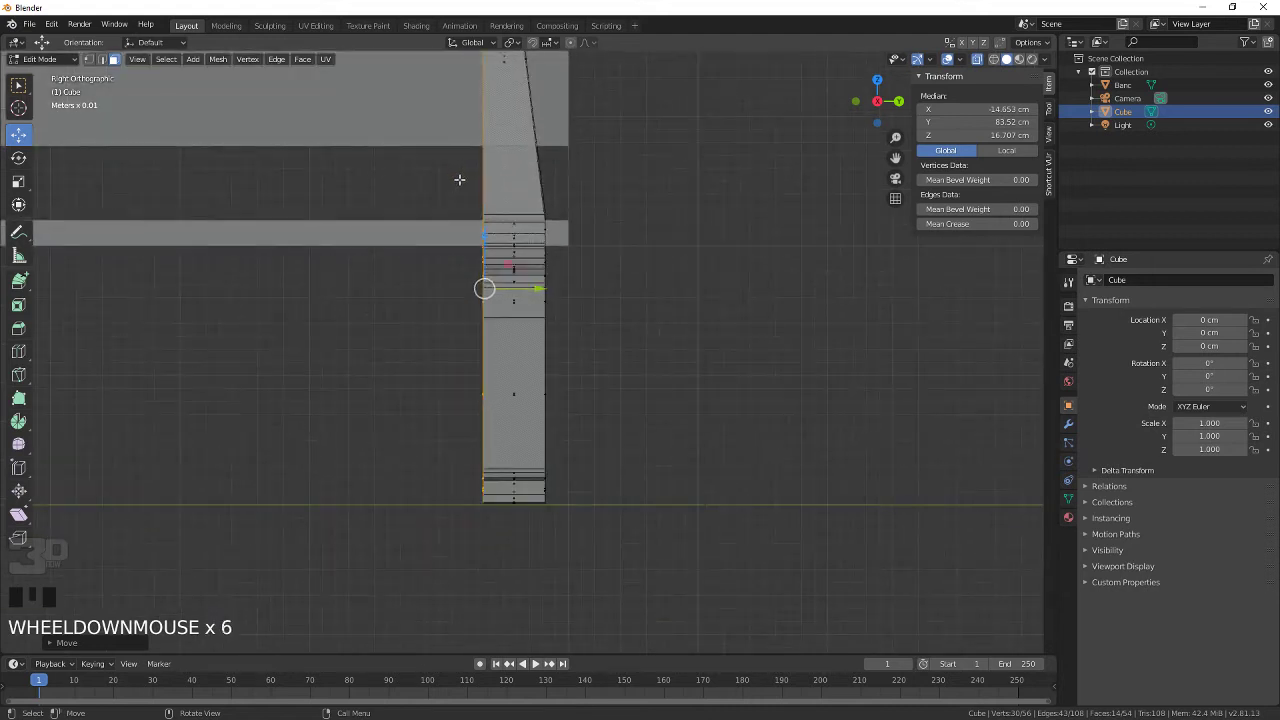
{"action": "scroll", "coordinate": [459, 179], "scroll_direction": "down", "scroll_amount": 3}
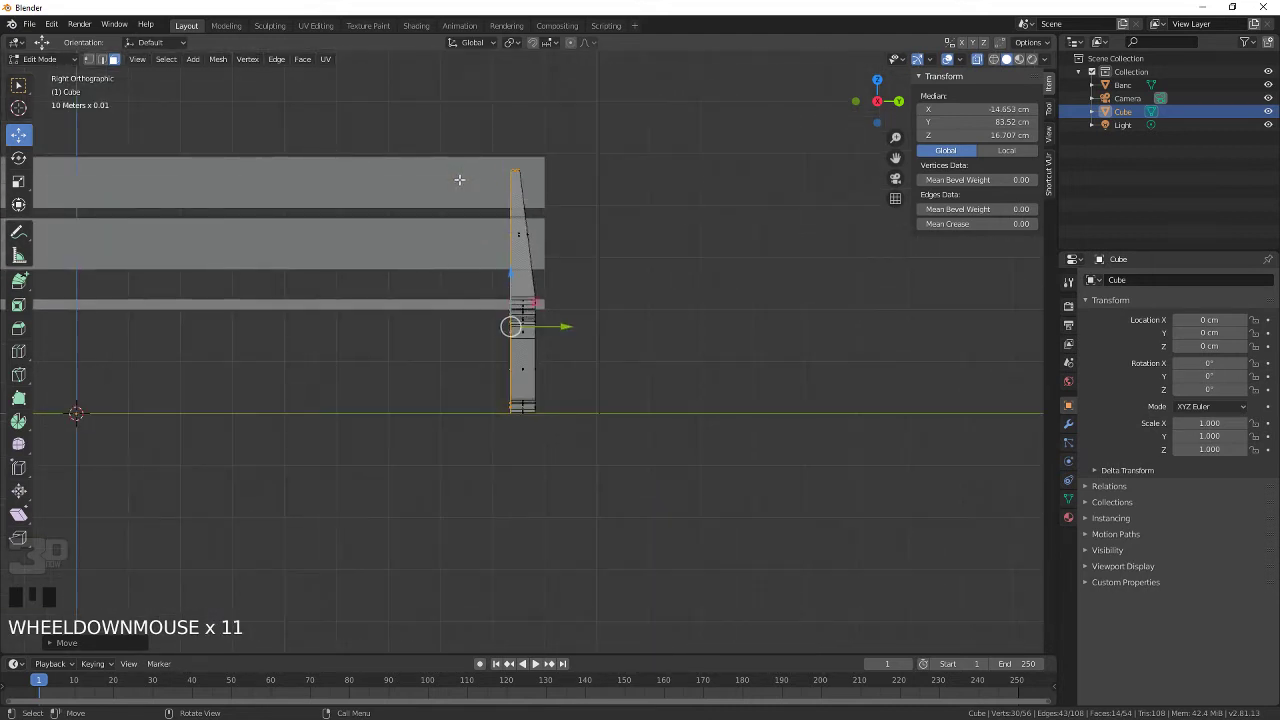
{"action": "key", "text": "ctrl+z"}
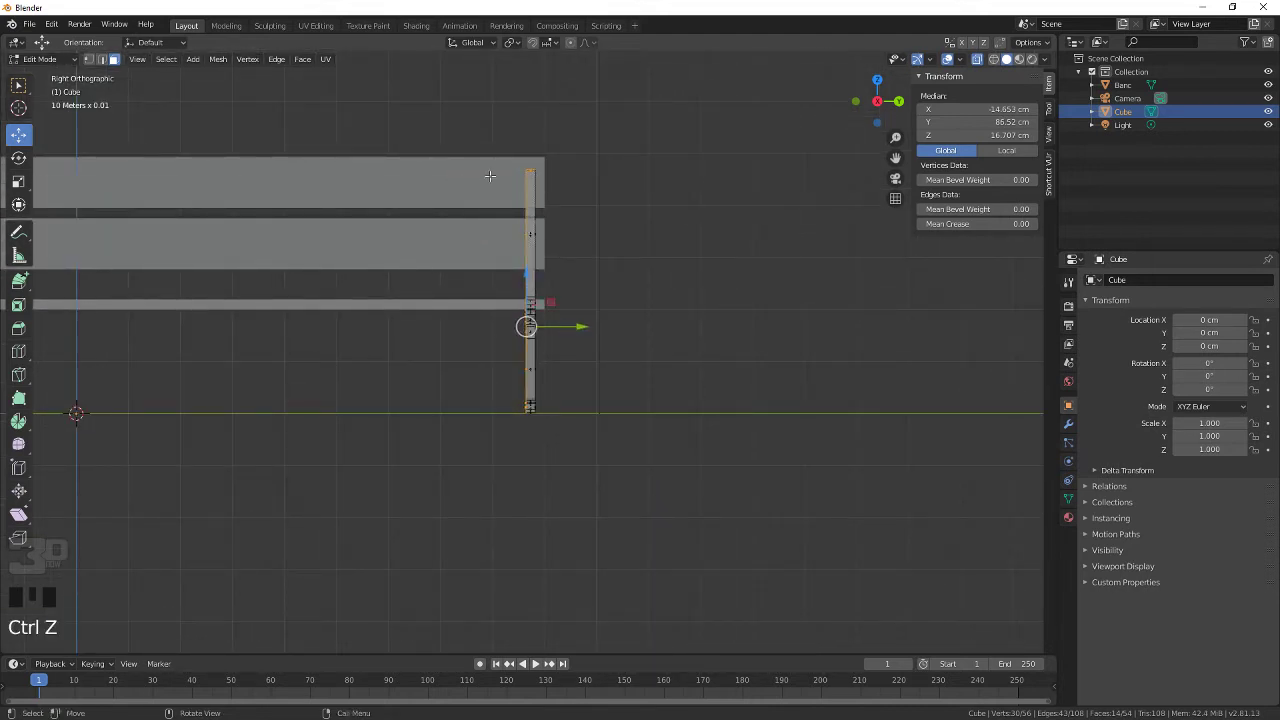
Step: Select only the faces along the inner side of the support frame, facing the bench's middle
{"action": "key", "text": "w"}
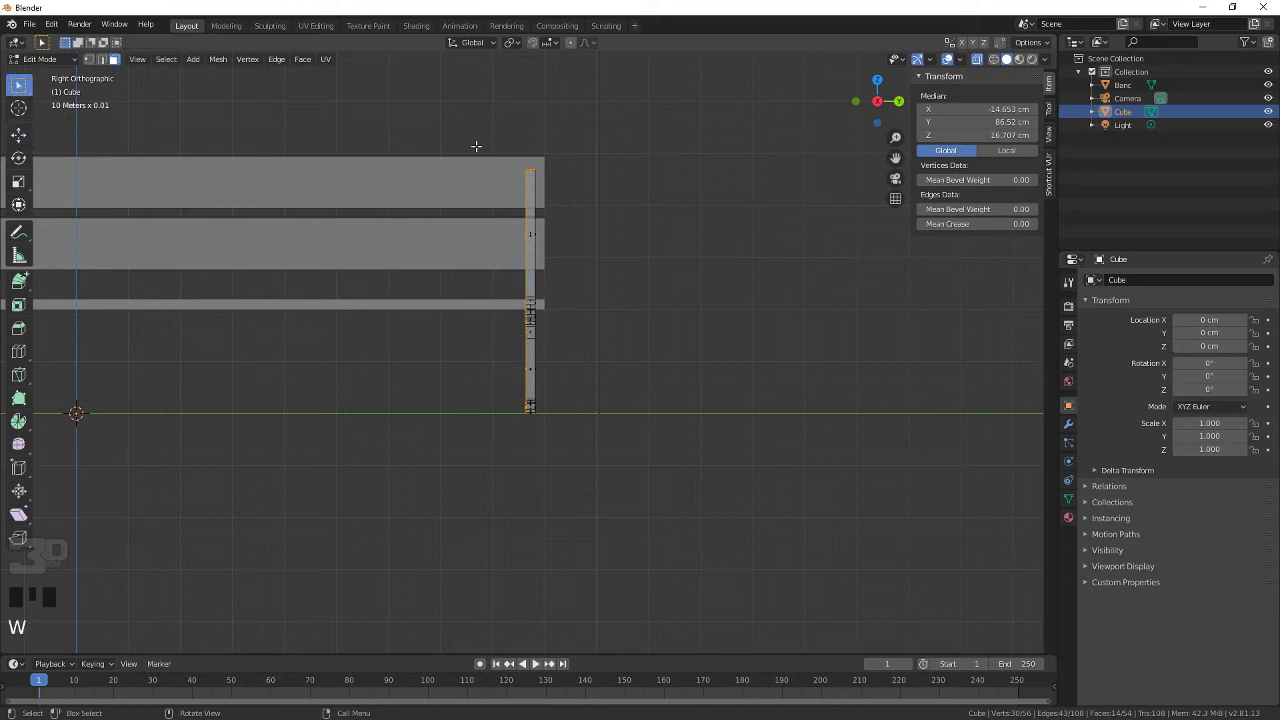
{"action": "left_click_drag", "start_coordinate": [476, 146], "coordinate": [528, 434]}
{"action": "scroll", "coordinate": [503, 373], "scroll_direction": "up", "scroll_amount": 12}
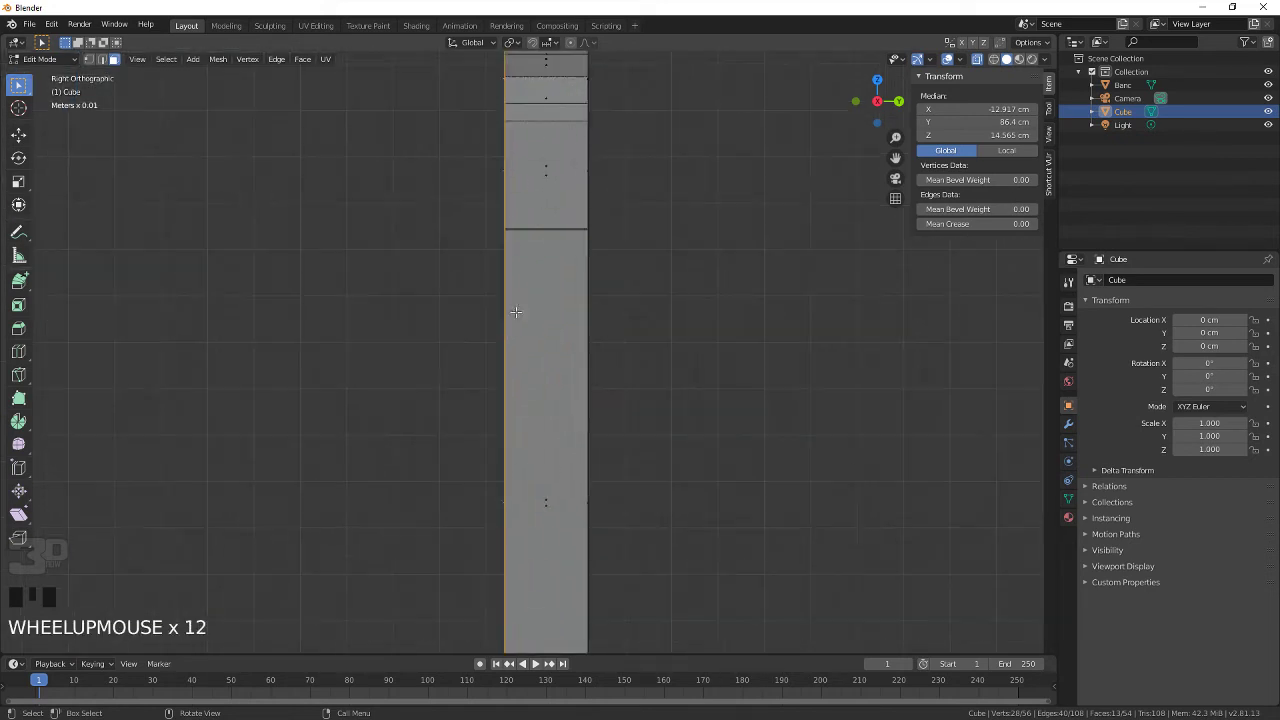
{"action": "scroll", "coordinate": [497, 317], "scroll_direction": "down", "scroll_amount": 2}
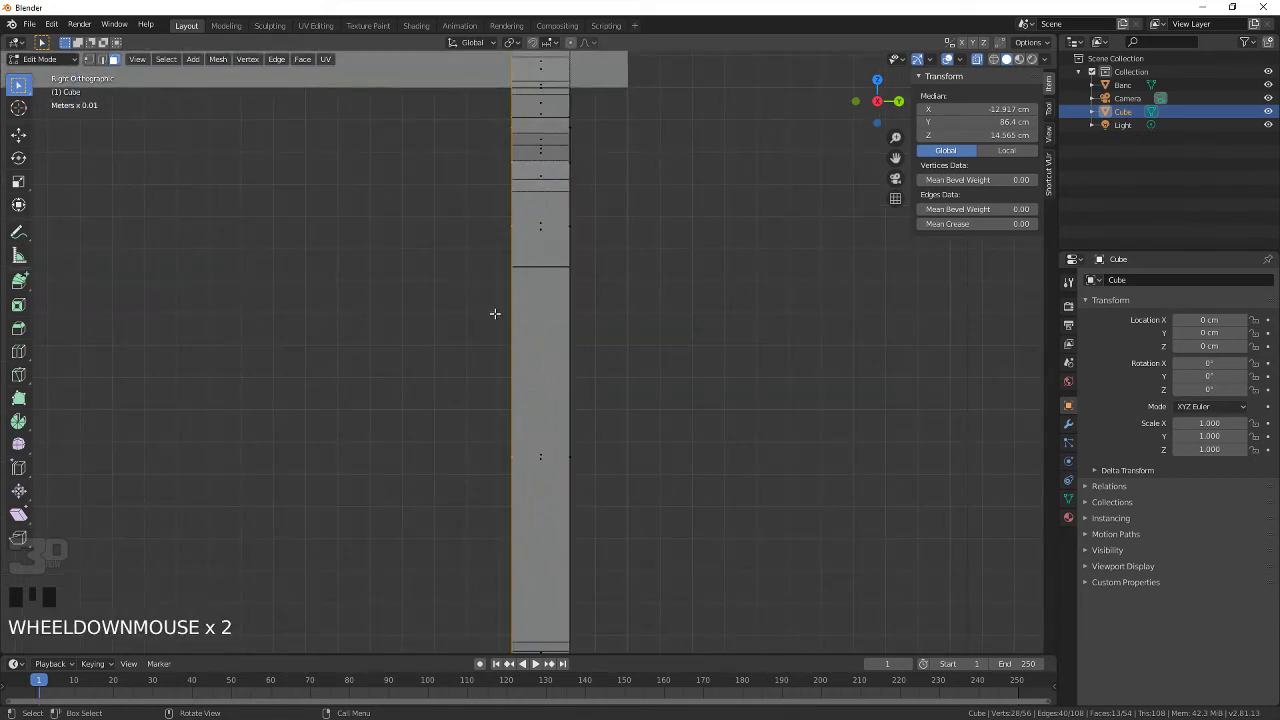
{"action": "key", "text": "g"}
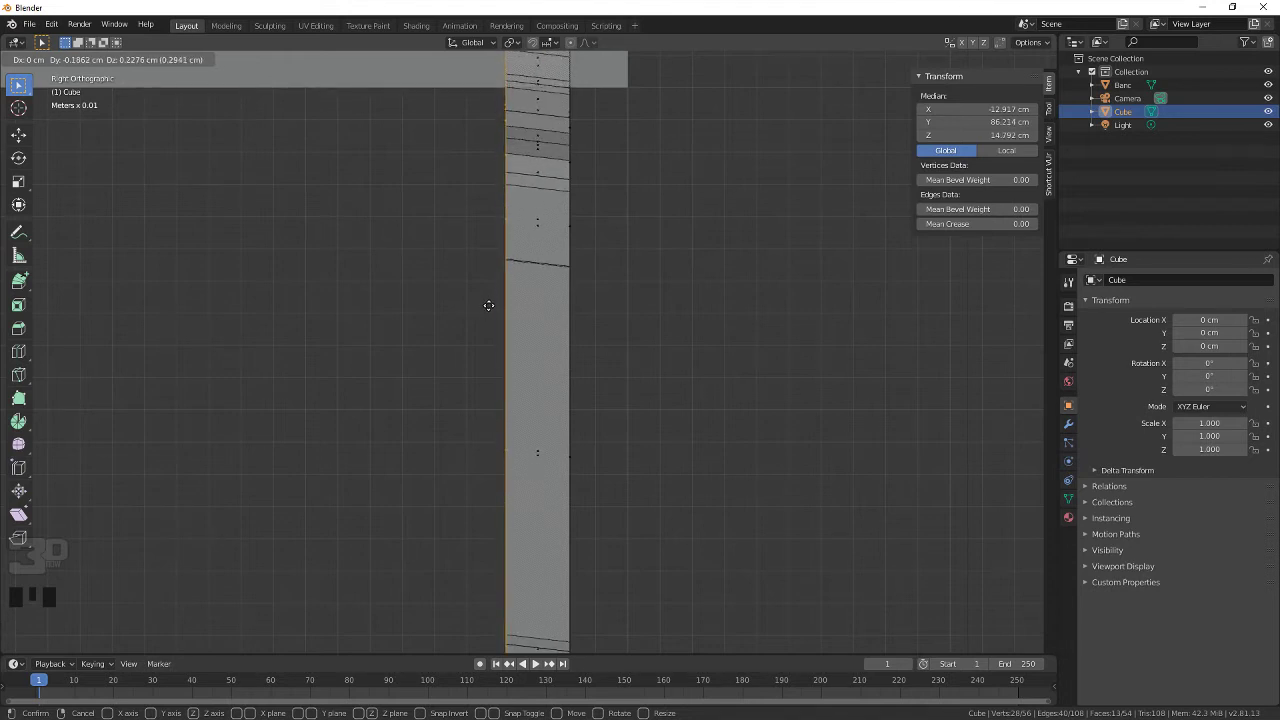
{"action": "key", "text": "y"}
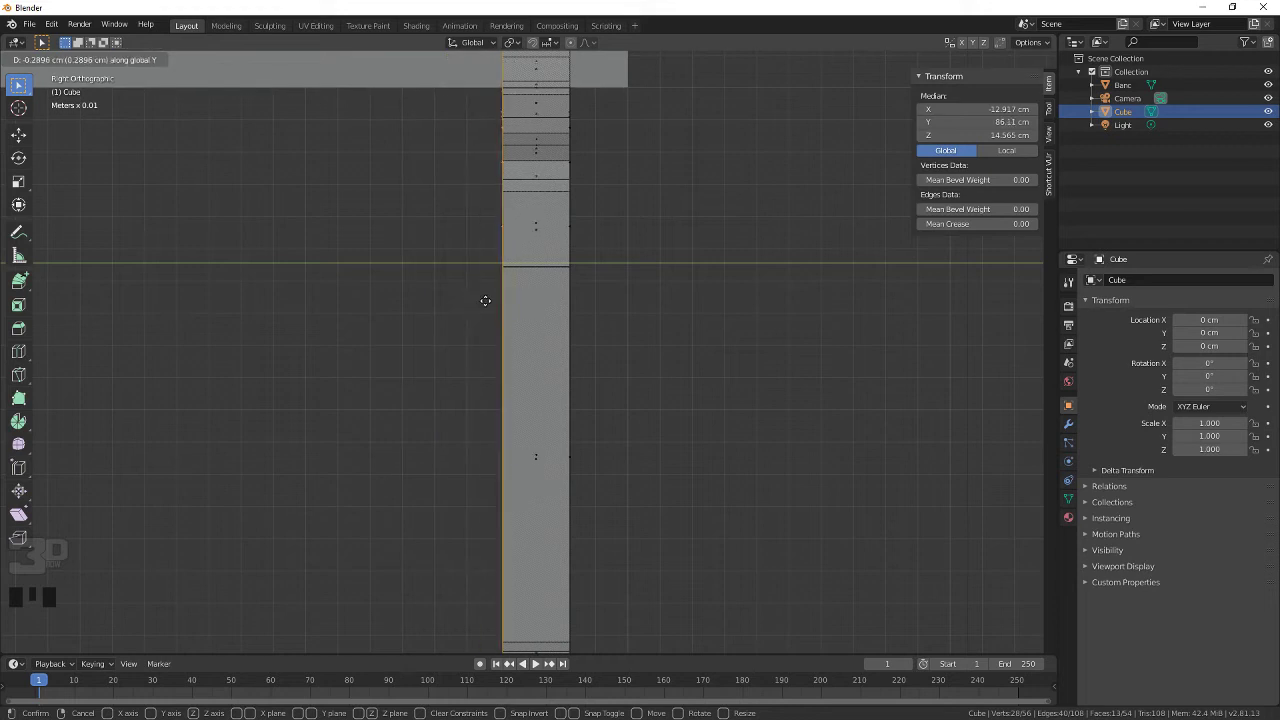
{"action": "left_click", "coordinate": [495, 307]}
{"action": "scroll", "coordinate": [494, 300], "scroll_direction": "up", "scroll_amount": 4}
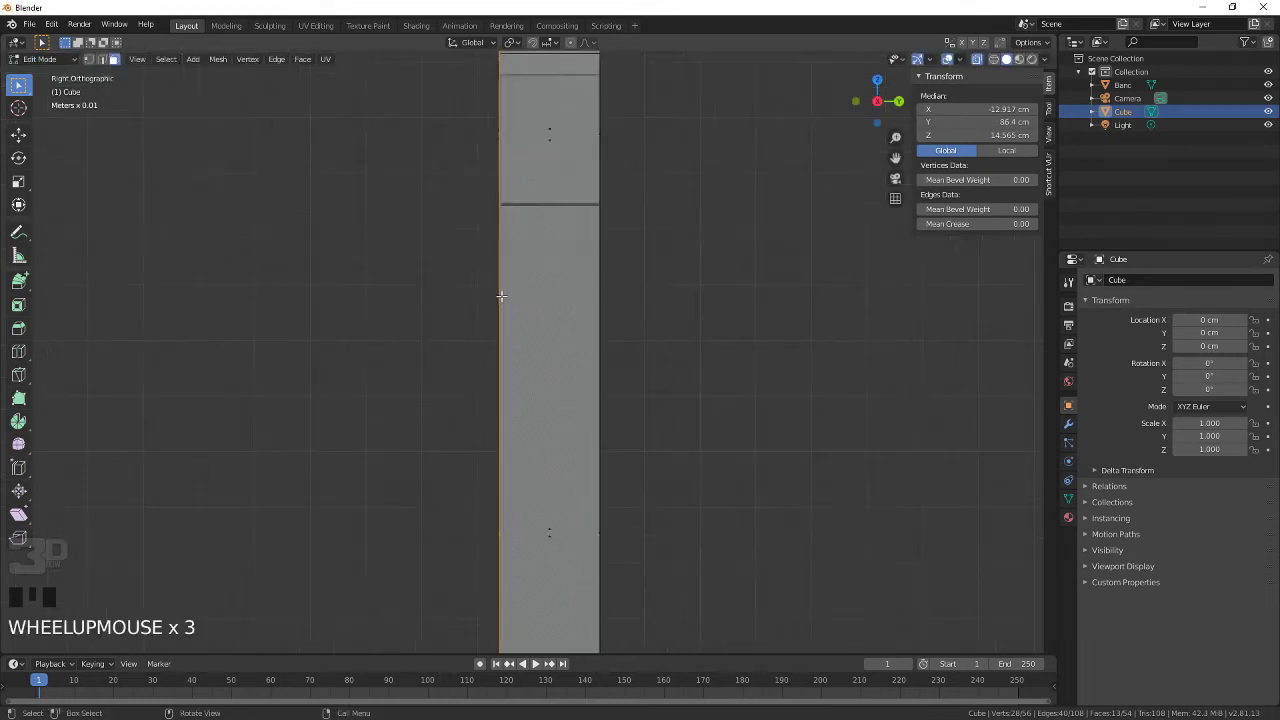
{"action": "scroll", "coordinate": [447, 295], "scroll_direction": "down", "scroll_amount": 1}
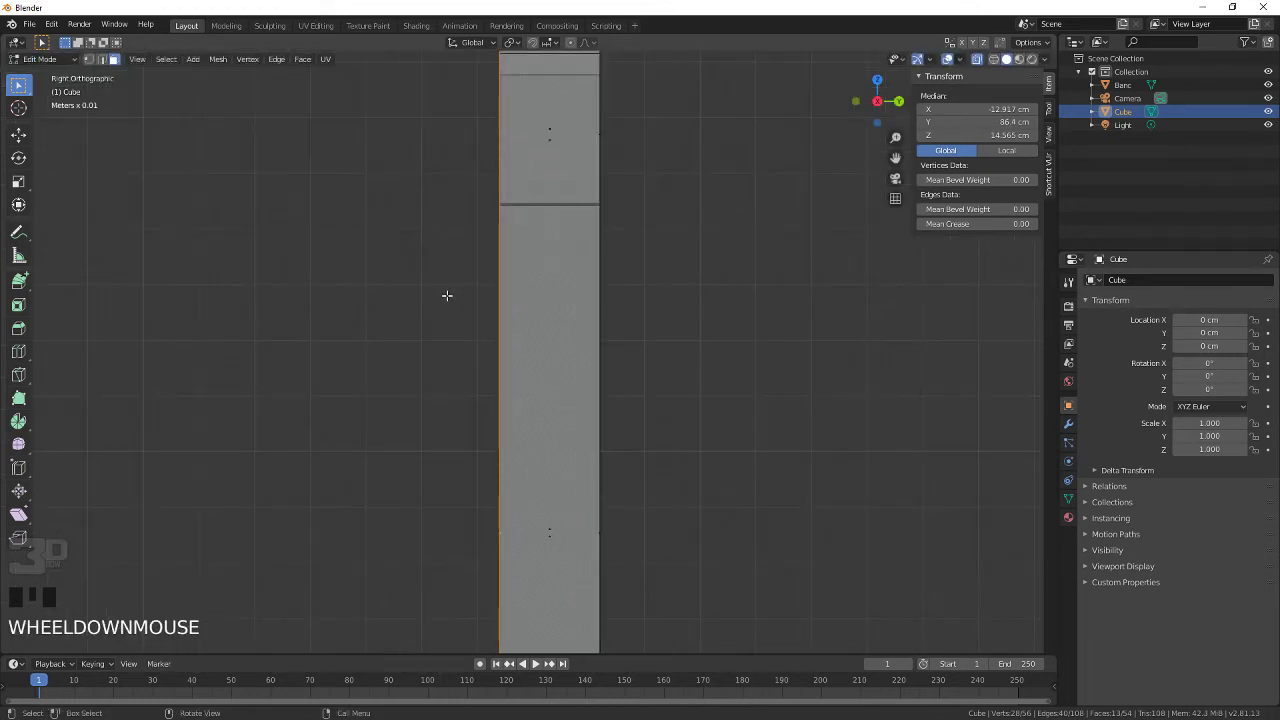
Step: Move the frame's selected inner faces -1 cm along Y to widen the frame to 2.8 cm
{"action": "key", "text": "g"}
{"action": "key", "text": "y"}
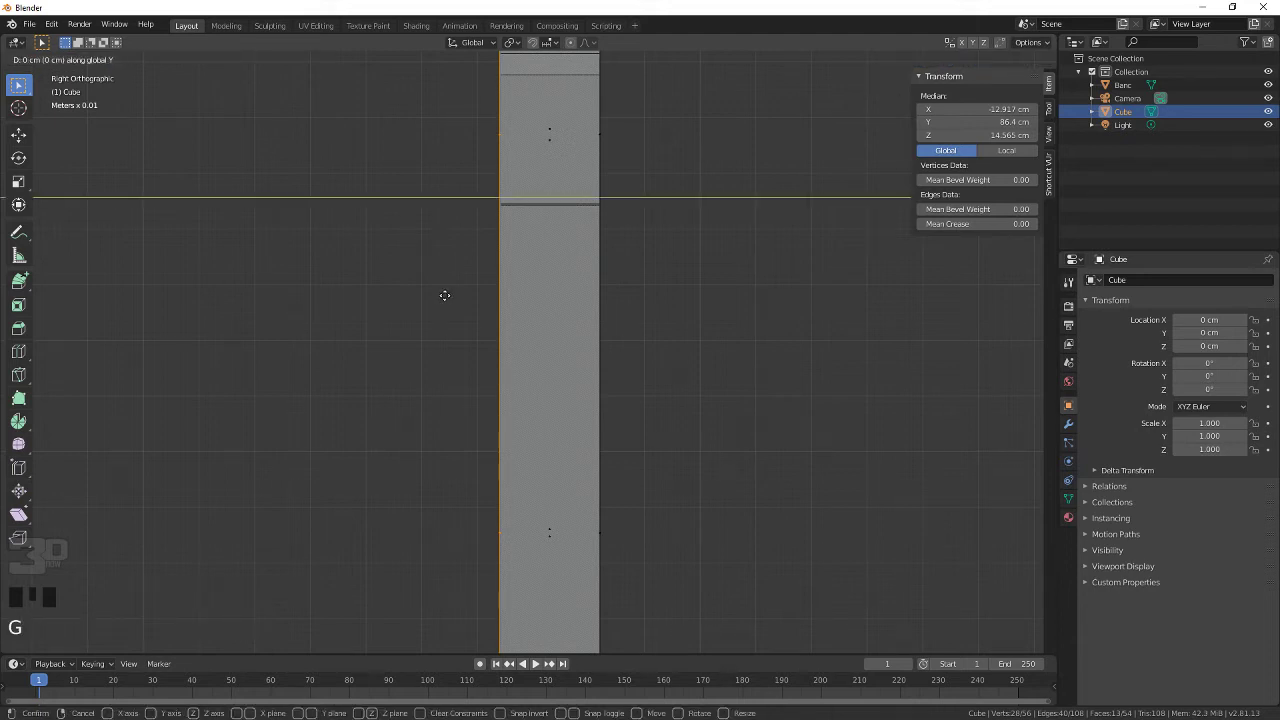
{"action": "left_click", "coordinate": [376, 283]}
{"action": "scroll", "coordinate": [414, 289], "scroll_direction": "down", "scroll_amount": 12}
{"action": "middle_click_drag", "start_coordinate": [537, 286], "coordinate": [503, 318]}
{"action": "scroll", "coordinate": [501, 320], "scroll_direction": "down", "scroll_amount": 3}
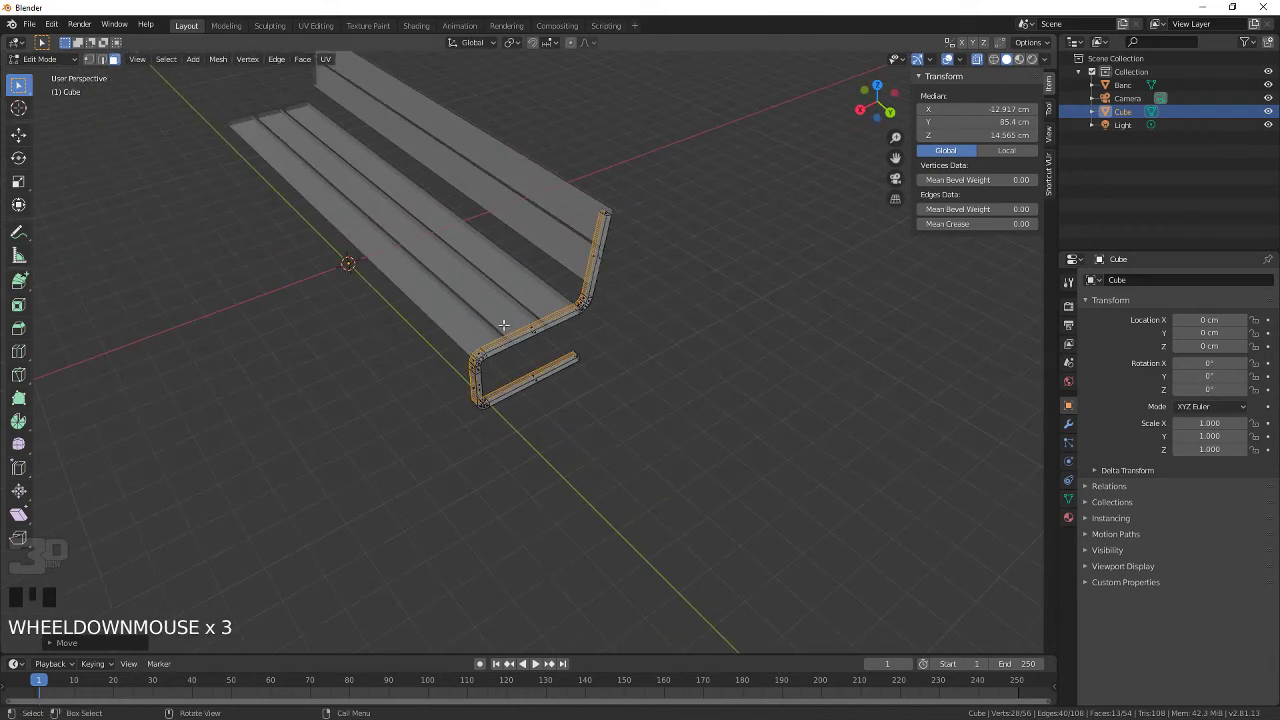
Step: Turn off X-ray display, check the frame against the slats, and return to Object Mode
{"action": "key", "text": "alt+z"}
{"action": "middle_click_drag", "start_coordinate": [503, 325], "coordinate": [590, 352]}
{"action": "scroll", "coordinate": [600, 360], "scroll_direction": "up", "scroll_amount": 4}
{"action": "mouse_move", "coordinate": [662, 390]}
{"action": "middle_mouse_down", "text": "shift"}
{"action": "mouse_move", "coordinate": [643, 376]}
{"action": "mouse_move", "coordinate": [661, 385]}
{"action": "middle_mouse_up", "text": "shift"}
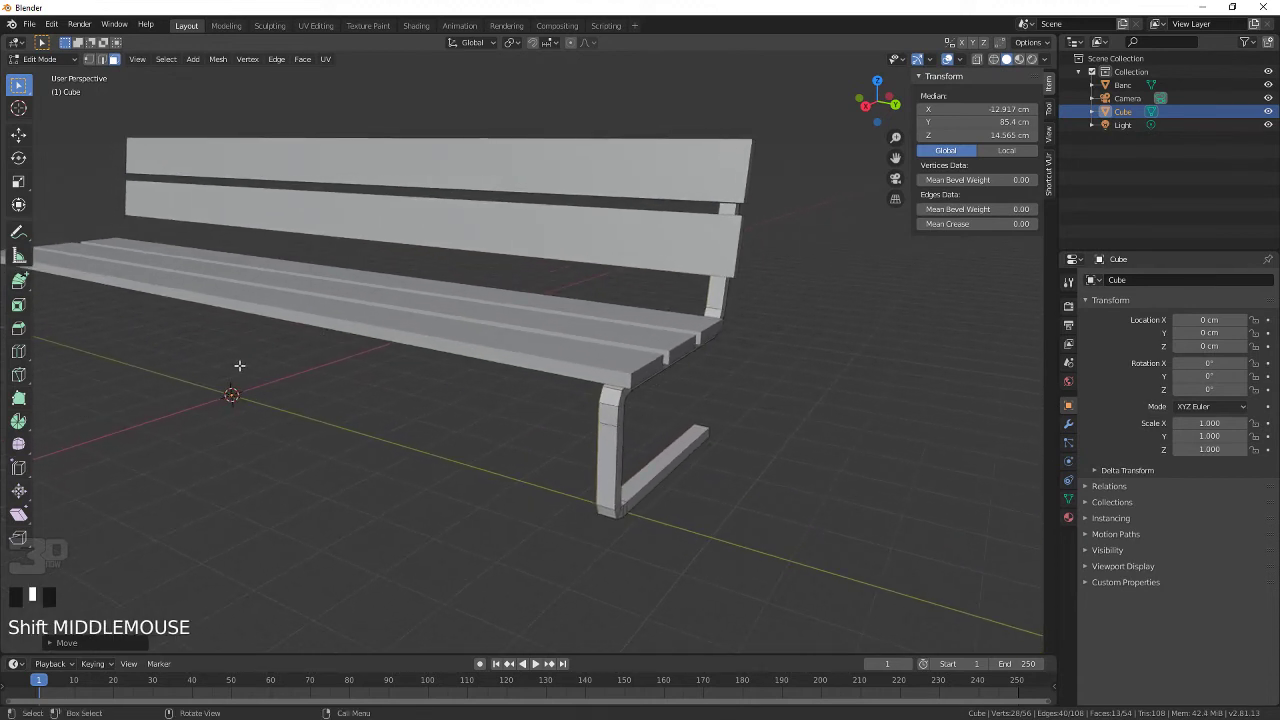
{"action": "scroll", "coordinate": [395, 440], "scroll_direction": "down", "scroll_amount": 2}
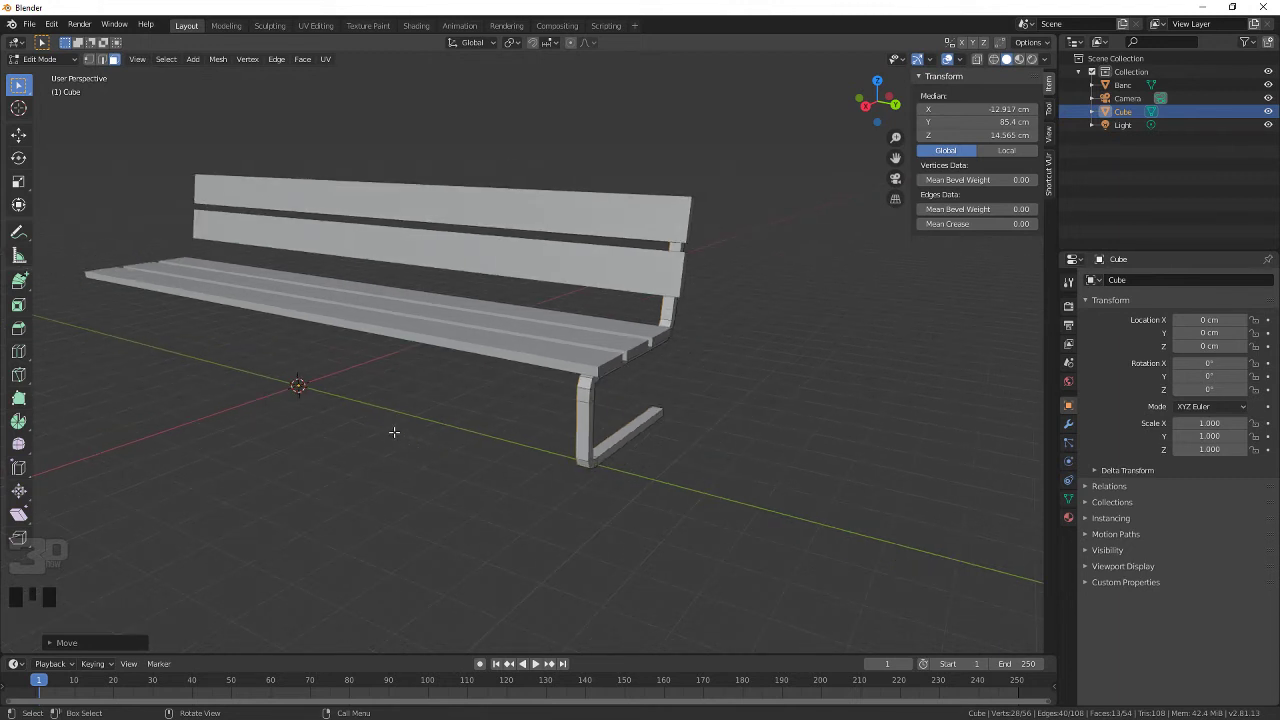
{"action": "left_click", "coordinate": [586, 430]}
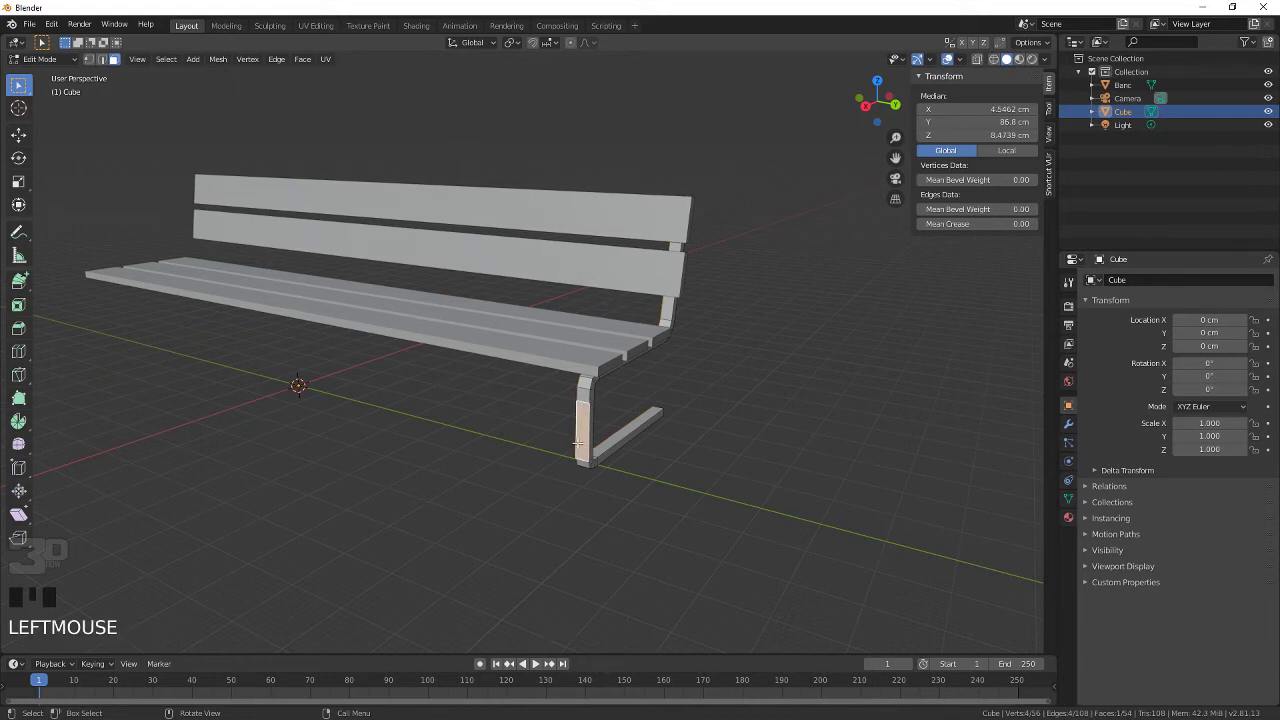
{"action": "key", "text": "Tab"}
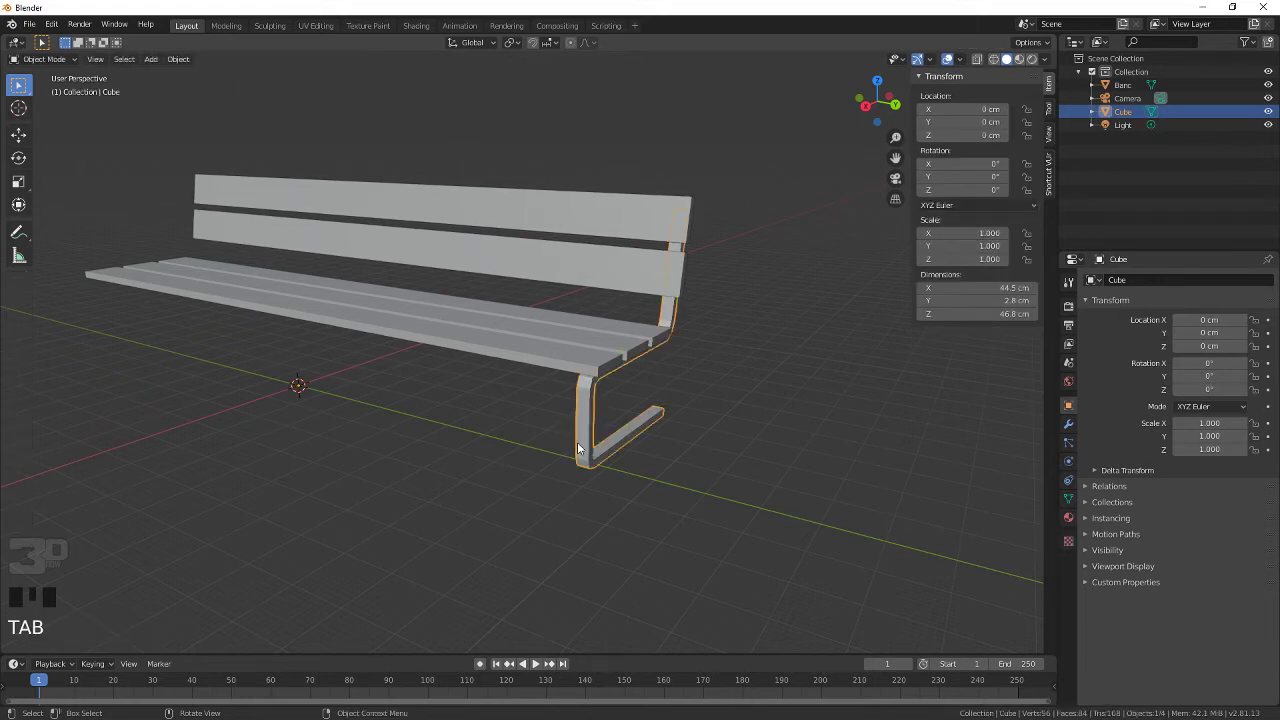
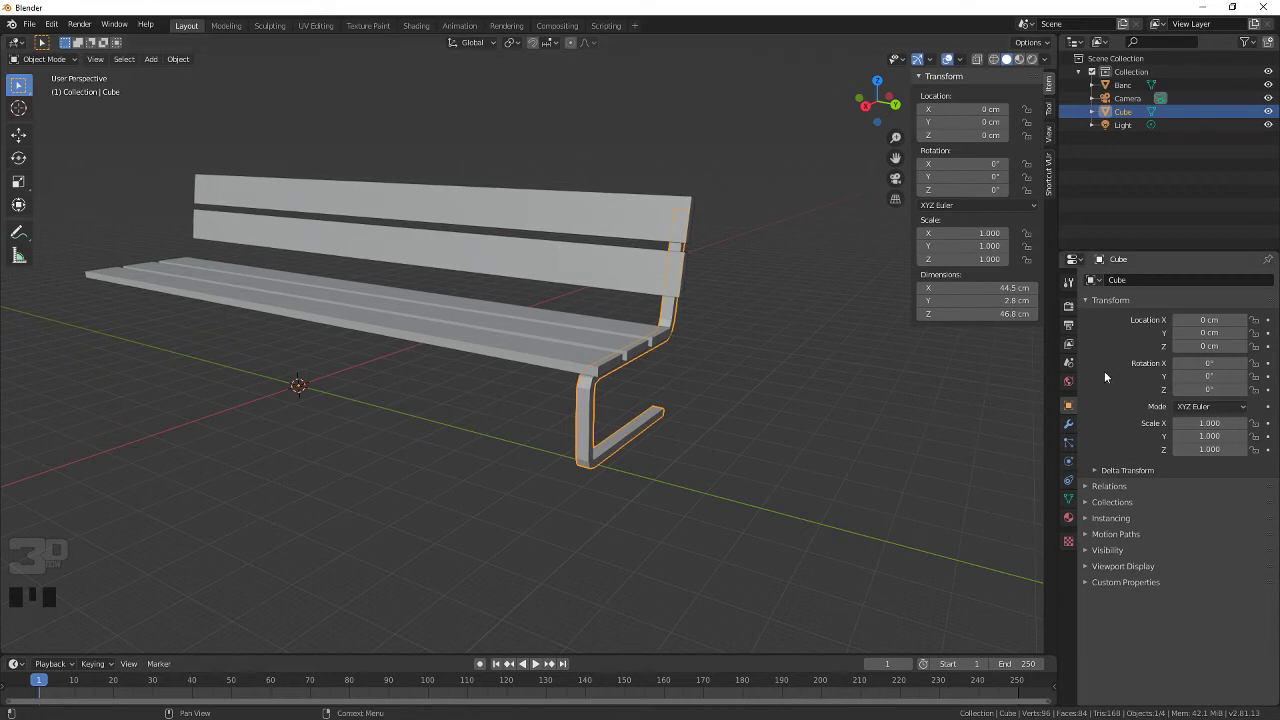
Step: Add a Mirror modifier to the support frame, try mirroring across Y instead of X, and leave all mirror axes off
{"action": "left_click", "coordinate": [1068, 424]}
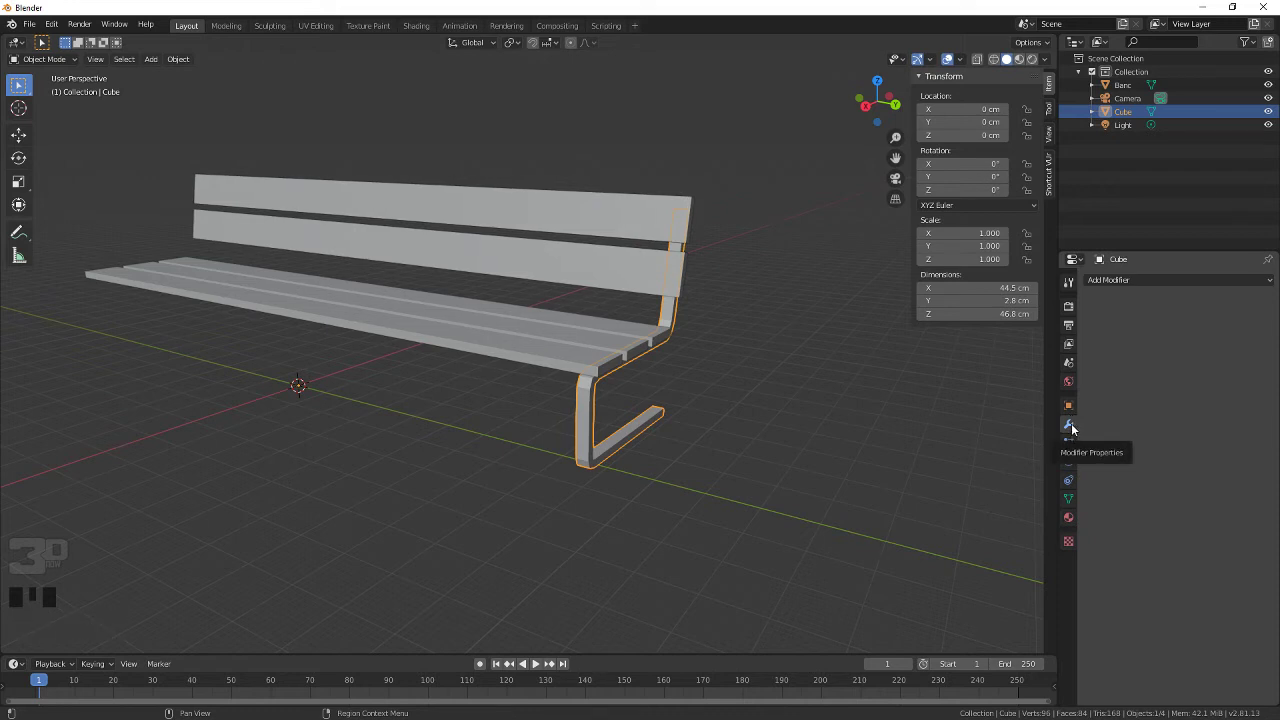
{"action": "left_click", "coordinate": [1125, 279]}
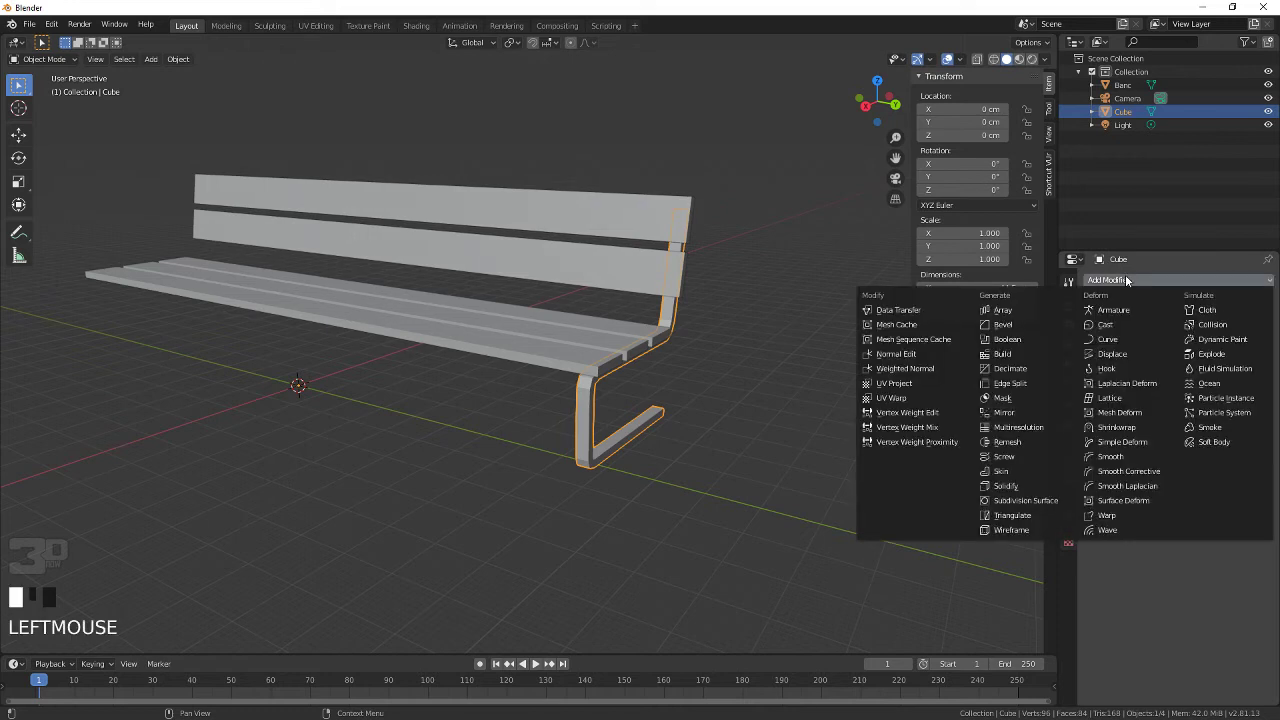
{"action": "left_click", "coordinate": [1025, 414]}
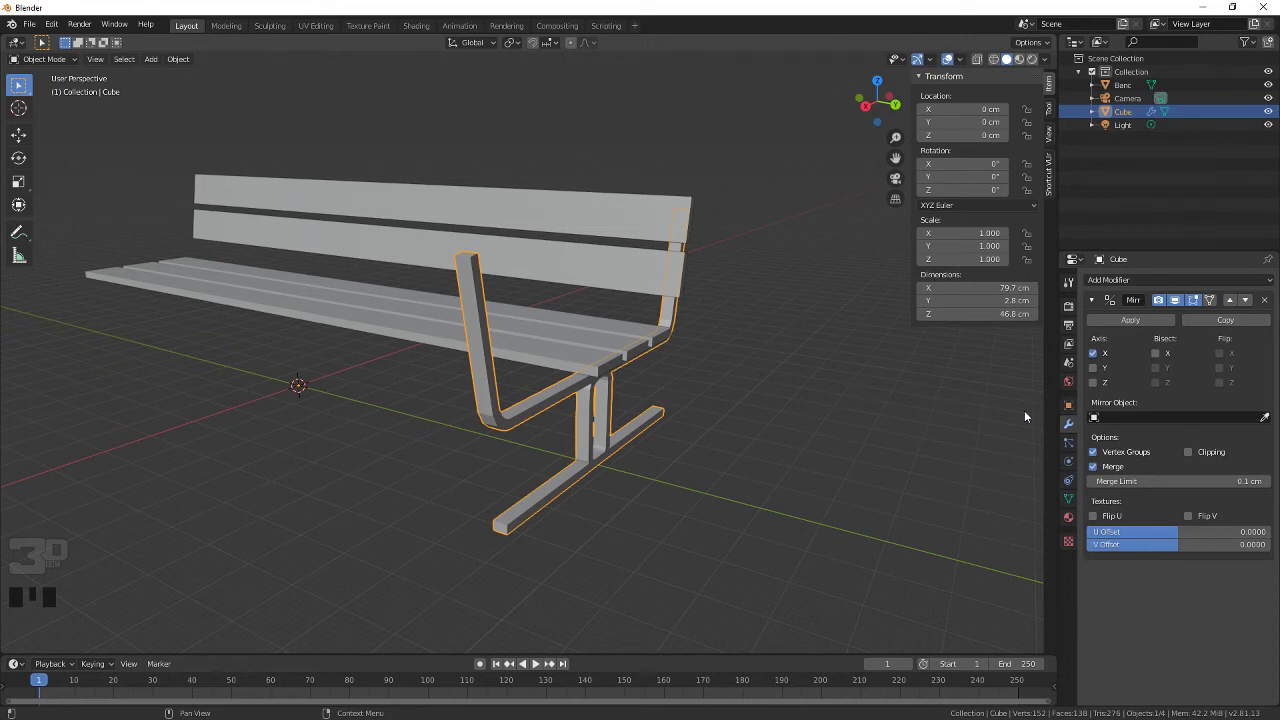
{"action": "left_click", "coordinate": [1093, 368]}
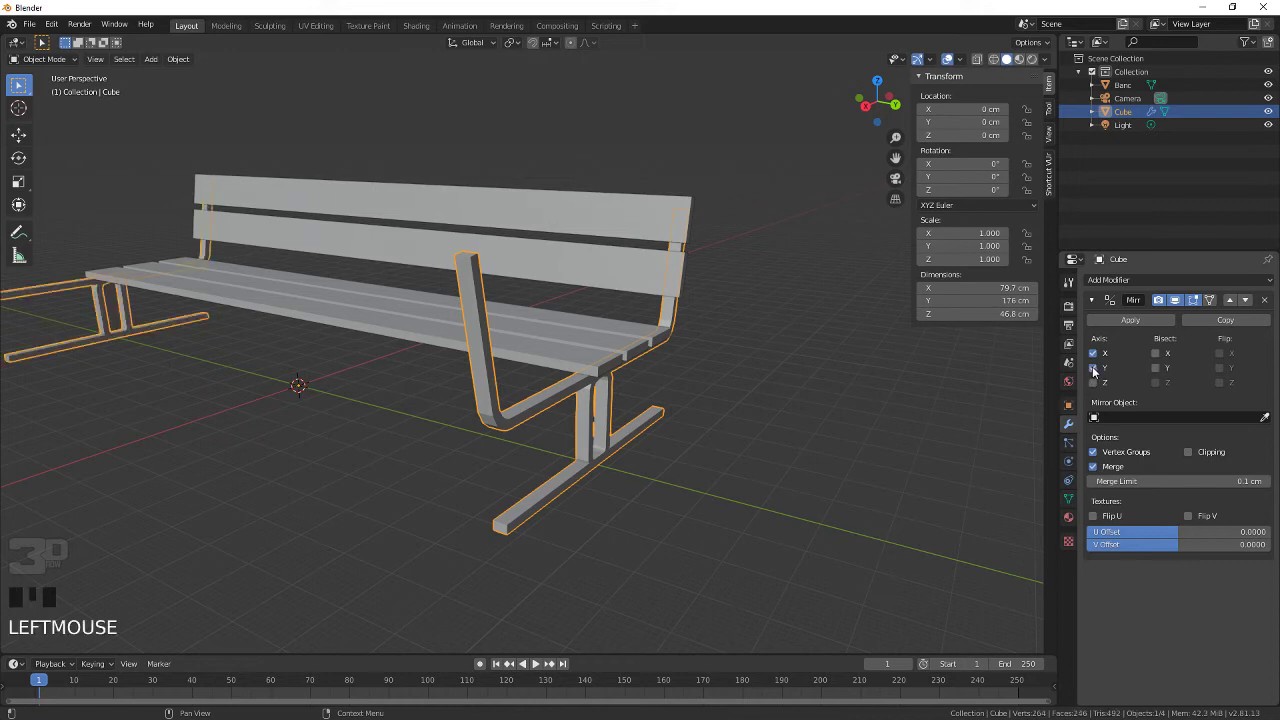
{"action": "left_click", "coordinate": [1095, 355]}
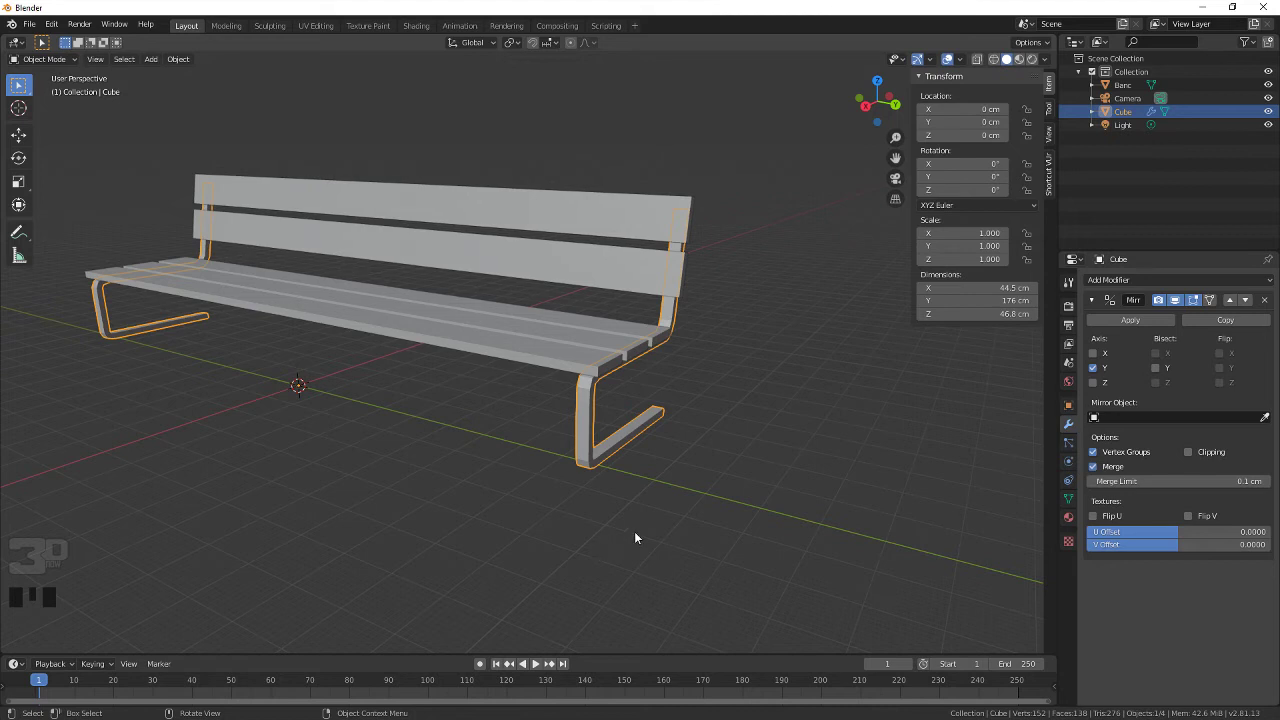
{"action": "left_click", "coordinate": [1093, 367]}
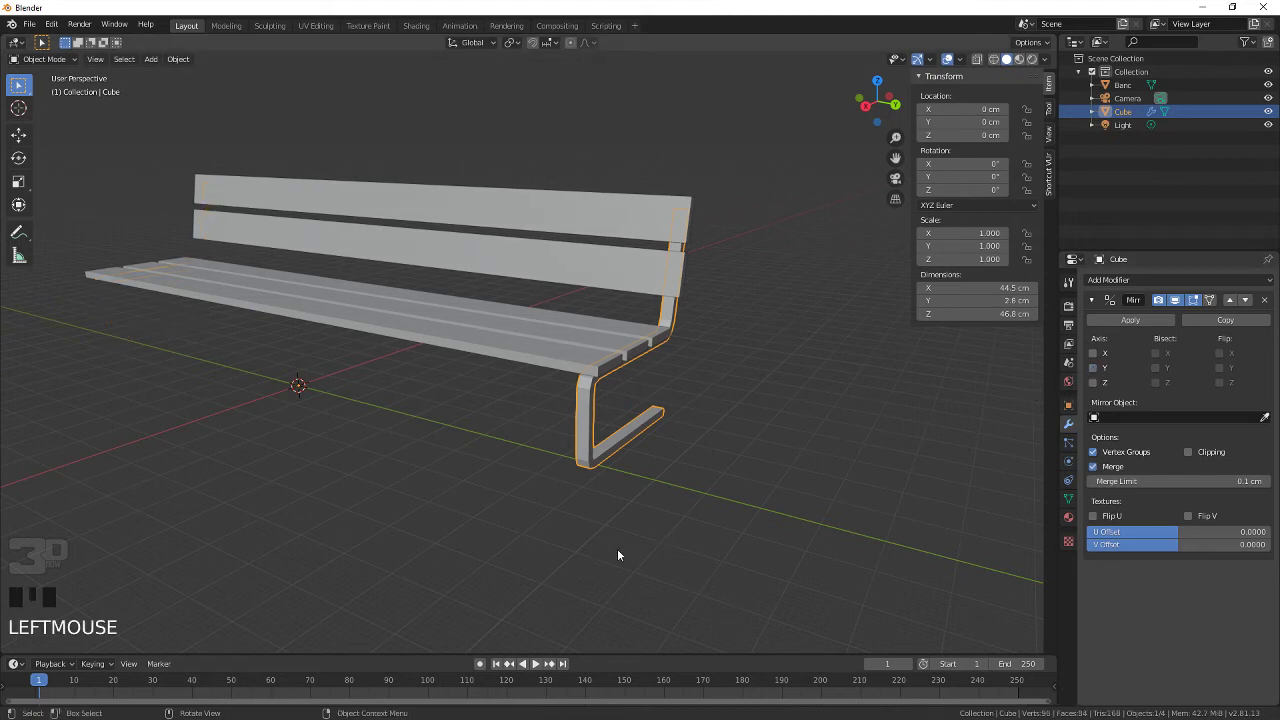
Step: Rotate the bench slats and support frame together by 90° about the Z axis, then deselect them
{"action": "left_click", "coordinate": [556, 368]}
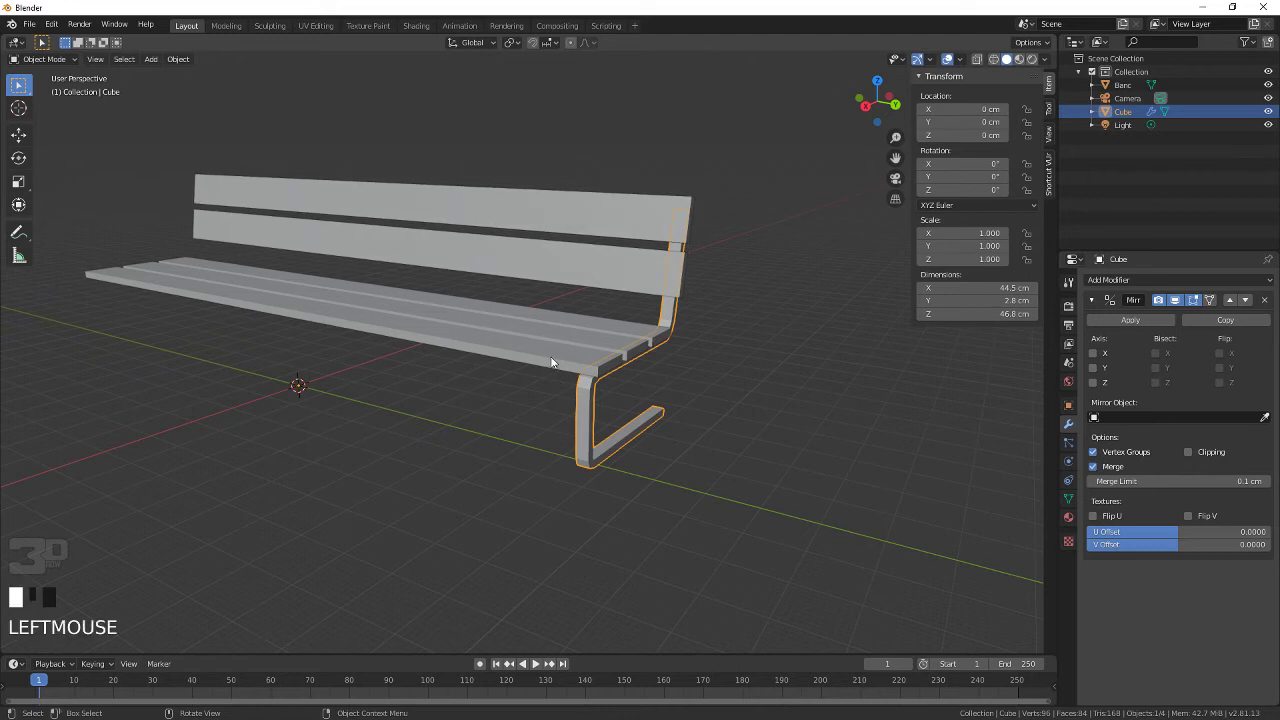
{"action": "left_click", "coordinate": [581, 417], "text": "shift"}
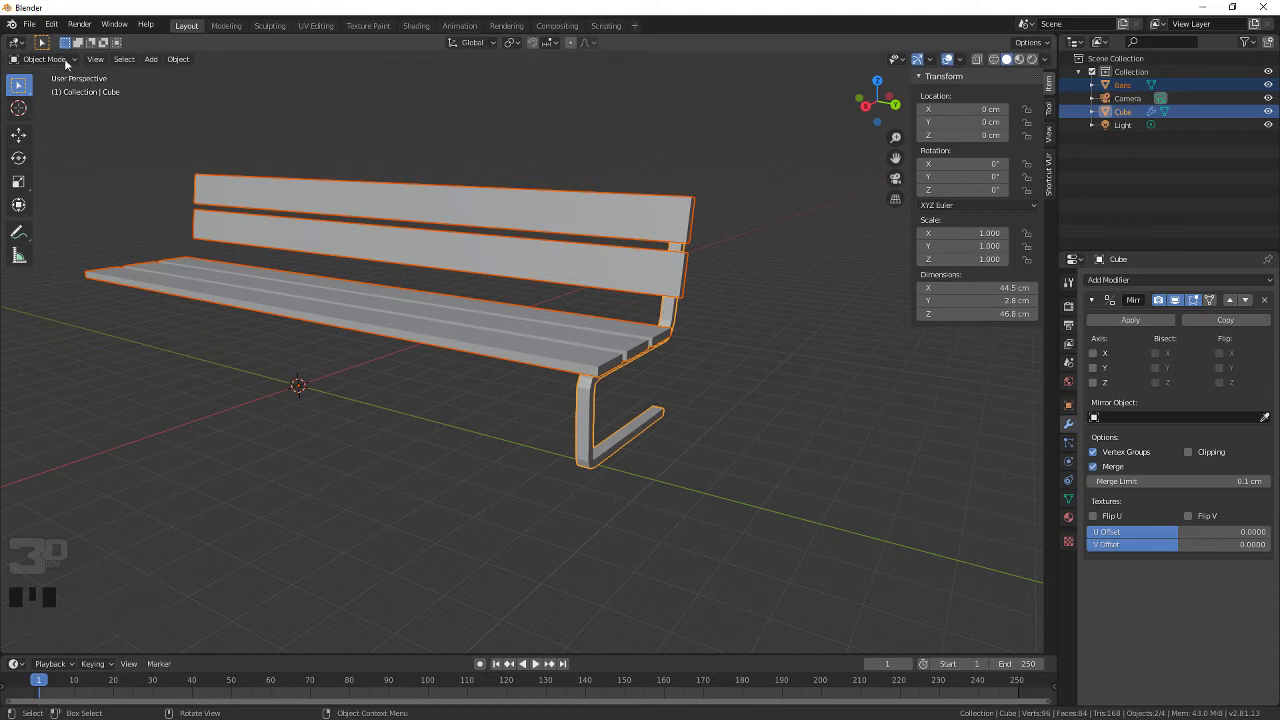
{"action": "left_click", "coordinate": [19, 158]}
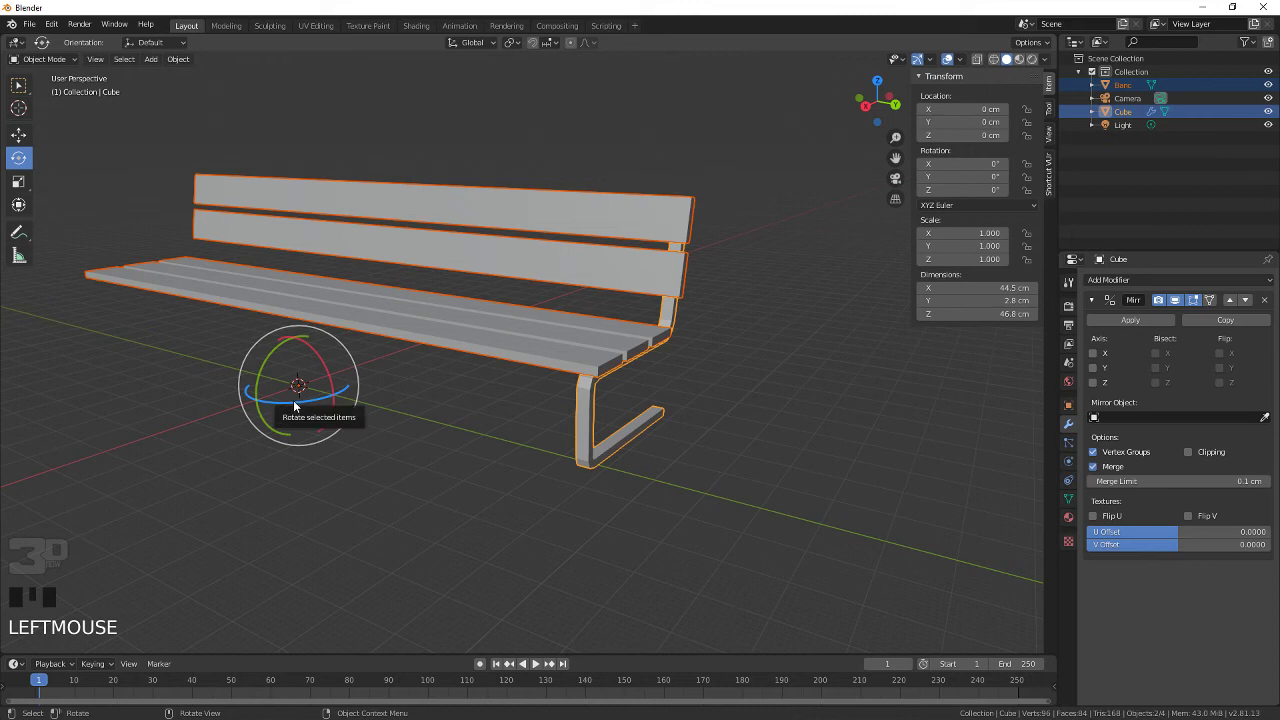
{"action": "left_click_drag", "start_coordinate": [288, 404], "coordinate": [318, 393]}
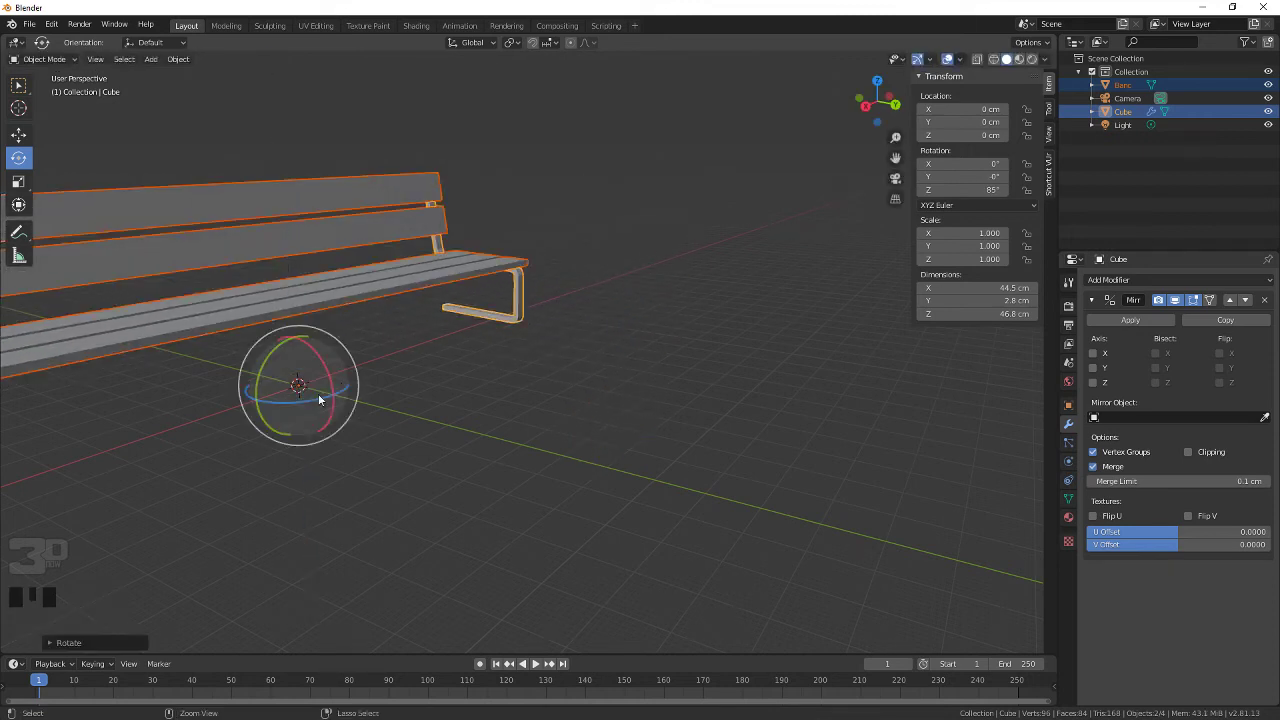
{"action": "middle_click_drag", "start_coordinate": [401, 362], "coordinate": [325, 500]}
{"action": "key", "text": "KP_Decimal"}
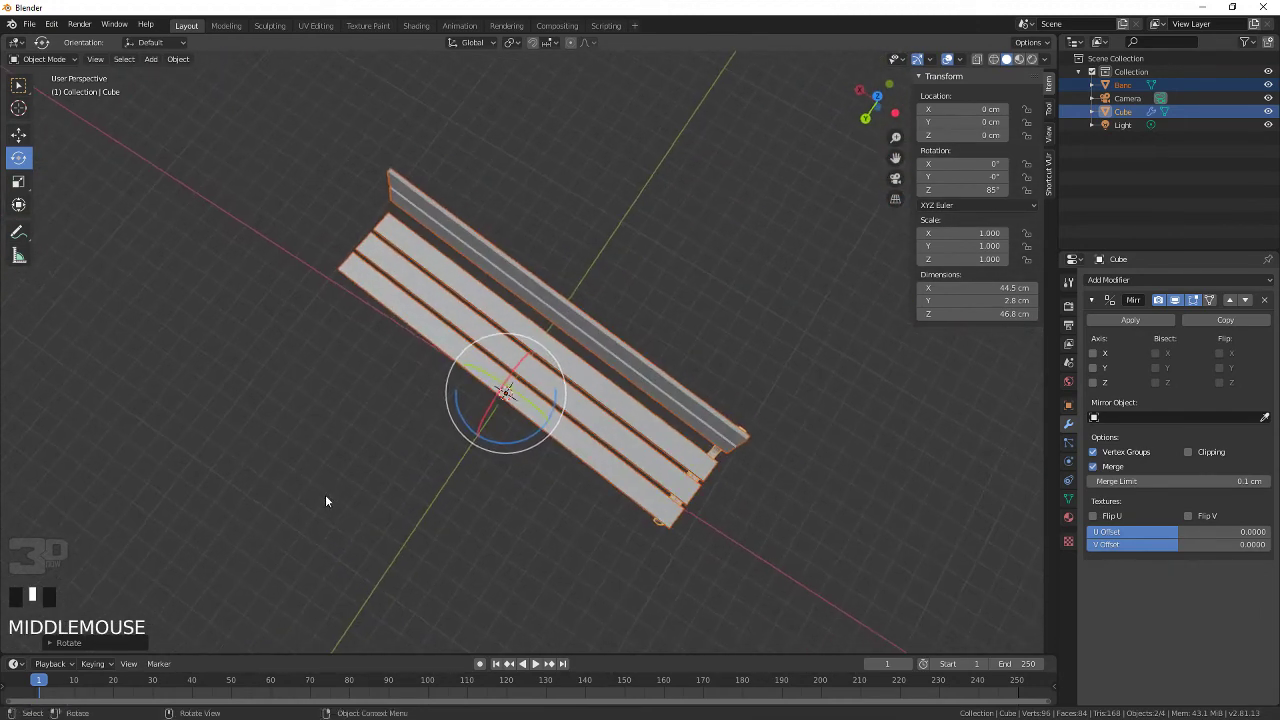
{"action": "left_click_drag", "start_coordinate": [505, 442], "coordinate": [510, 445], "text": "ctrl"}
{"action": "middle_click_drag", "start_coordinate": [474, 476], "coordinate": [545, 402]}
{"action": "left_click", "coordinate": [411, 470]}
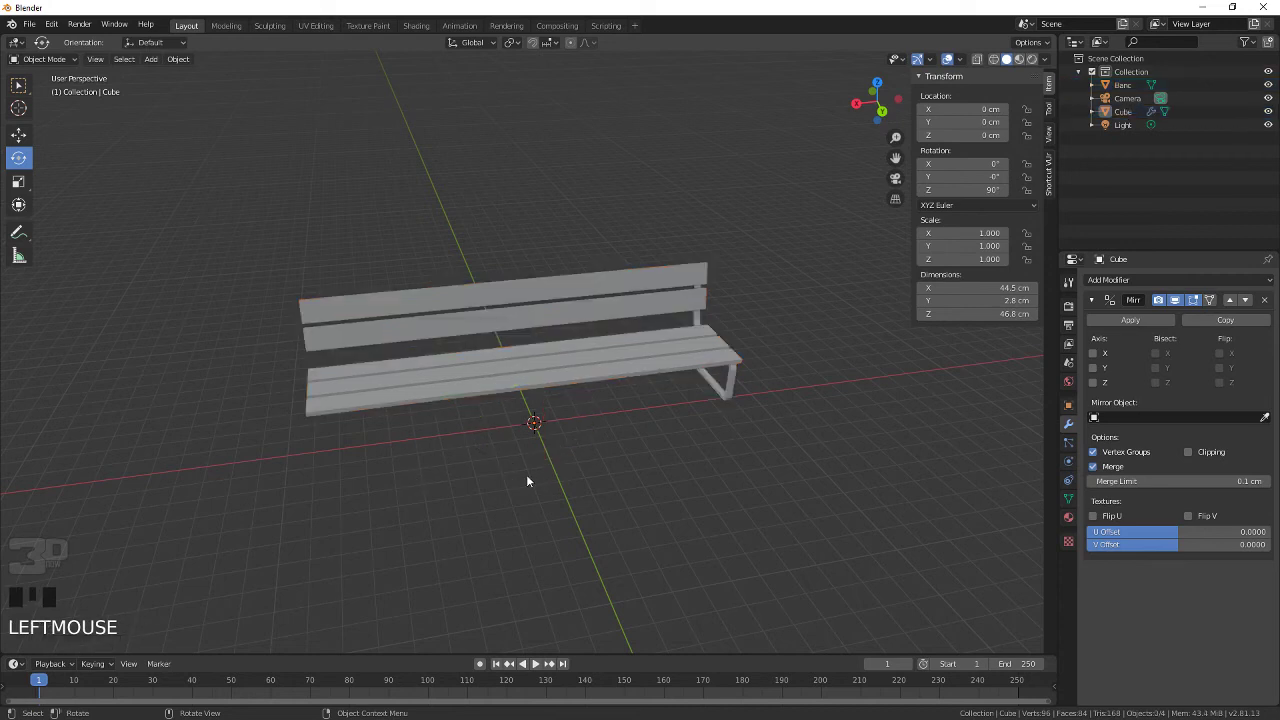
Step: Apply the rotation of both the support frame and the slats, and reselect only the frame
{"action": "double_click", "coordinate": [726, 391]}
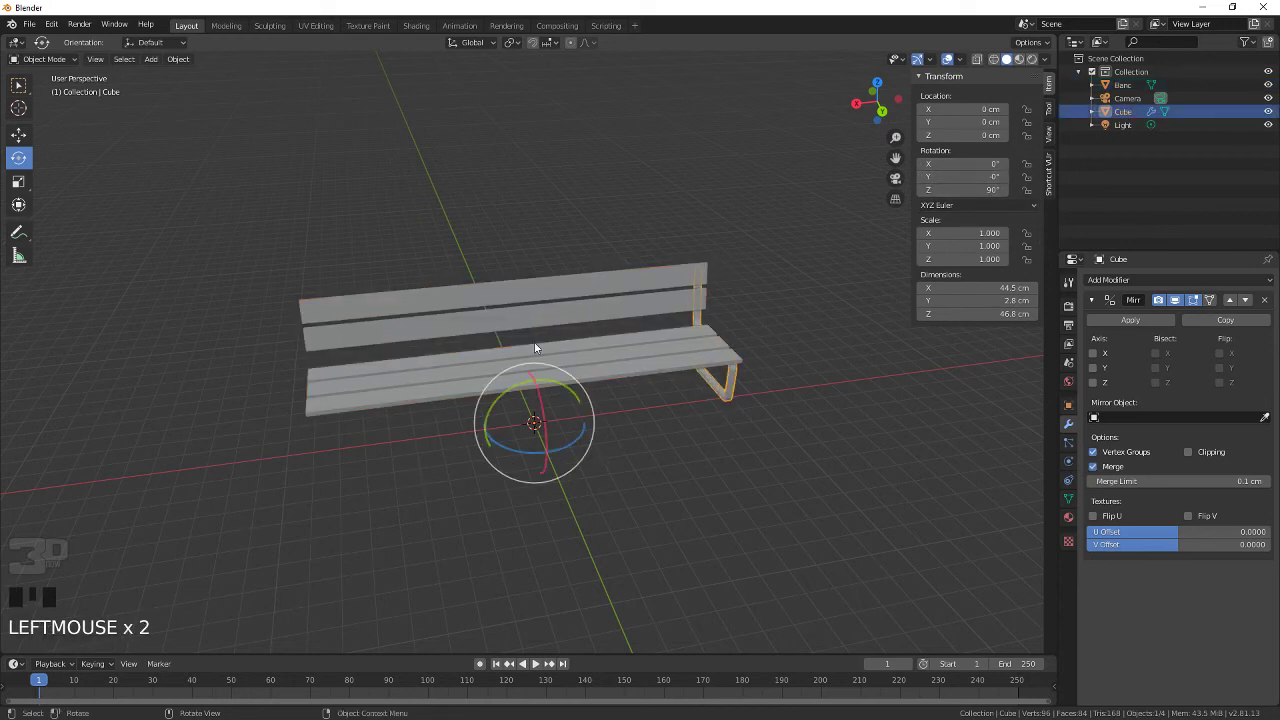
{"action": "left_click", "coordinate": [447, 384], "text": "shift"}
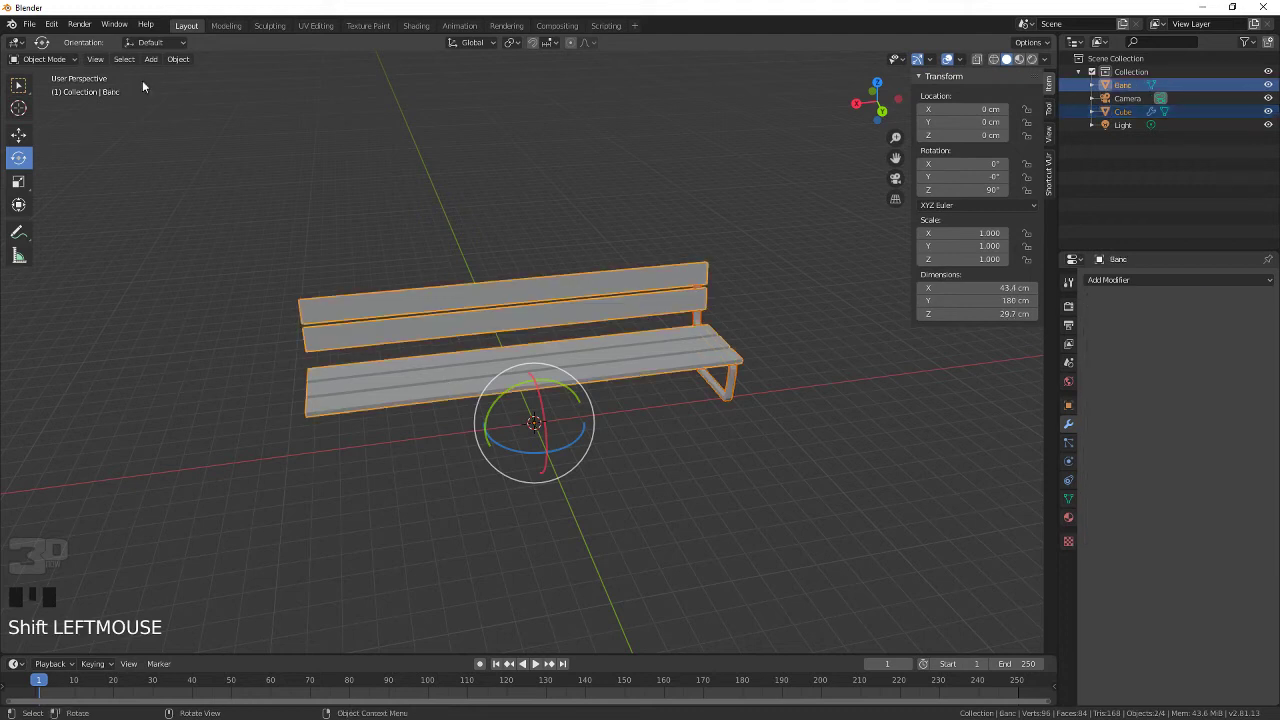
{"action": "left_click", "coordinate": [174, 61]}
{"action": "mouse_move", "coordinate": [214, 128]}
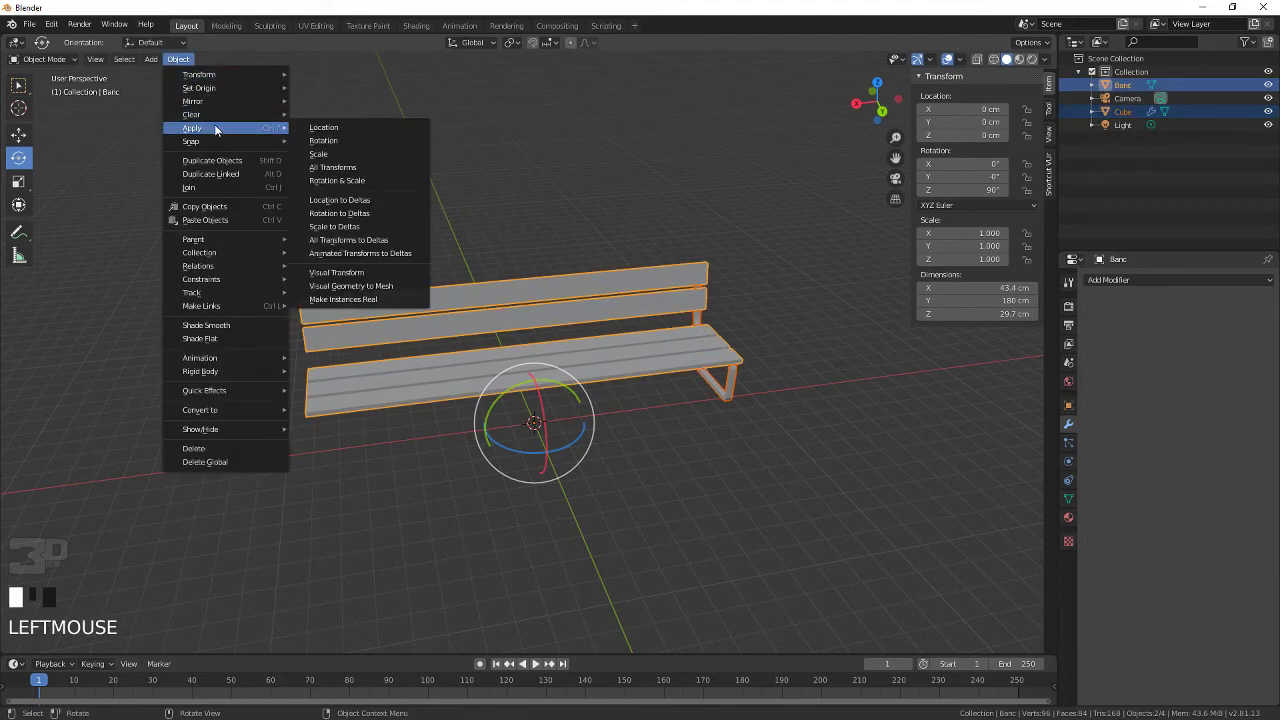
{"action": "left_click", "coordinate": [341, 141]}
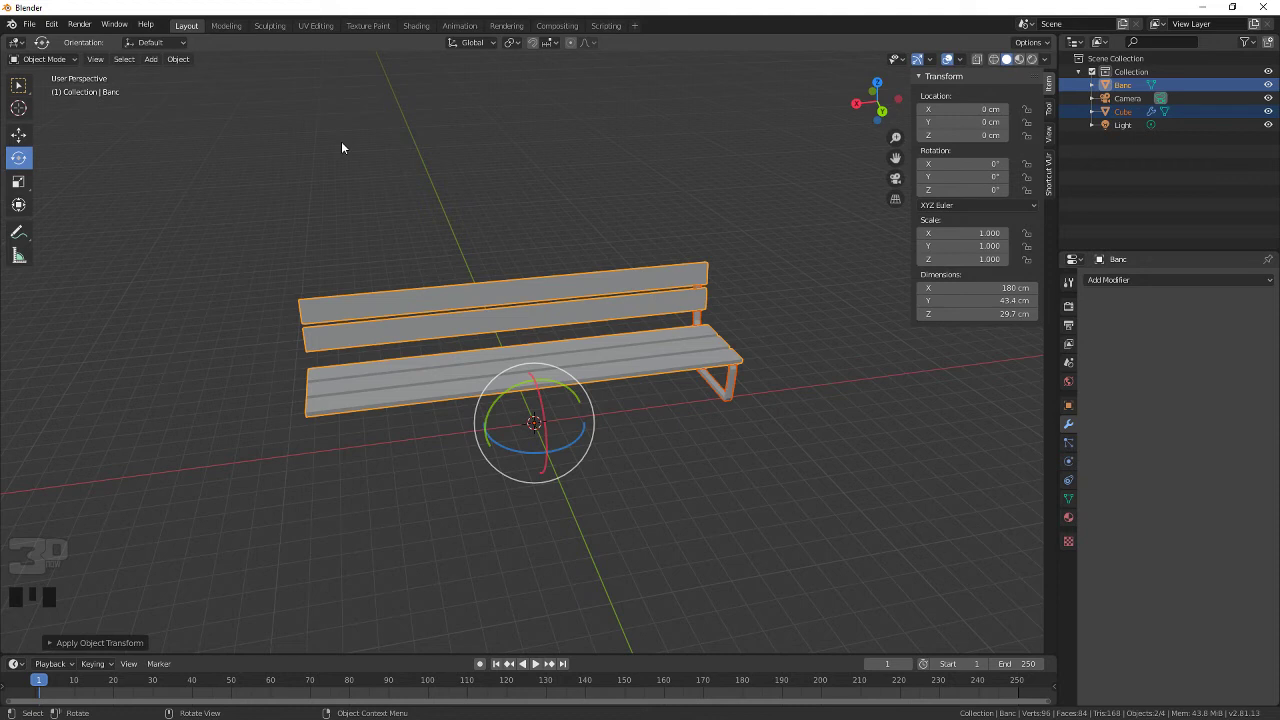
{"action": "left_click", "coordinate": [640, 448]}
{"action": "left_click", "coordinate": [731, 397]}
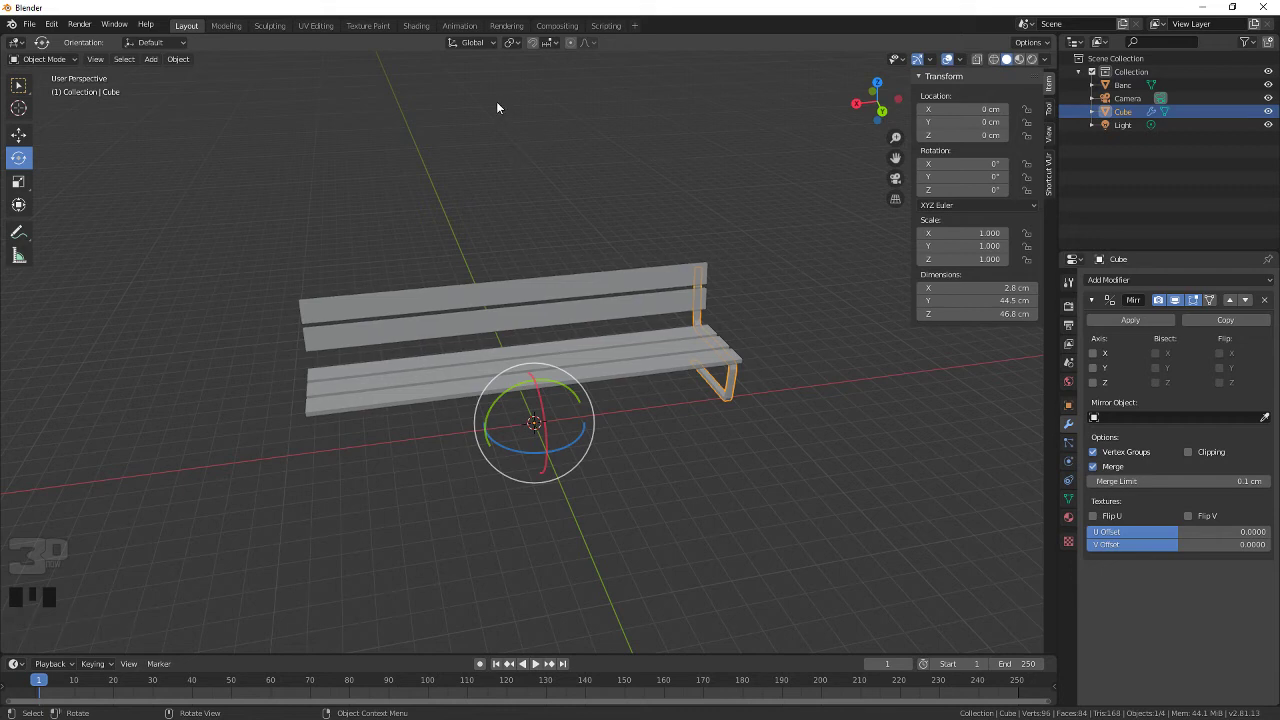
{"action": "left_click", "coordinate": [478, 46]}
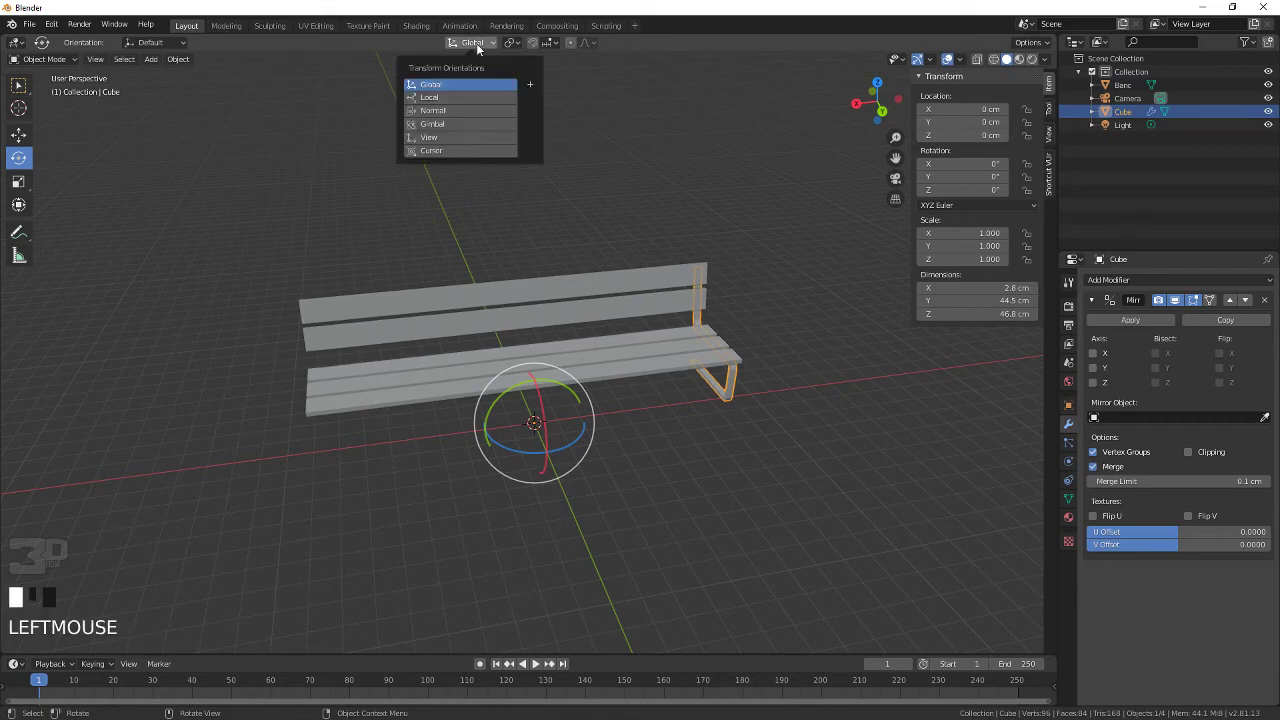
{"action": "left_click", "coordinate": [450, 98]}
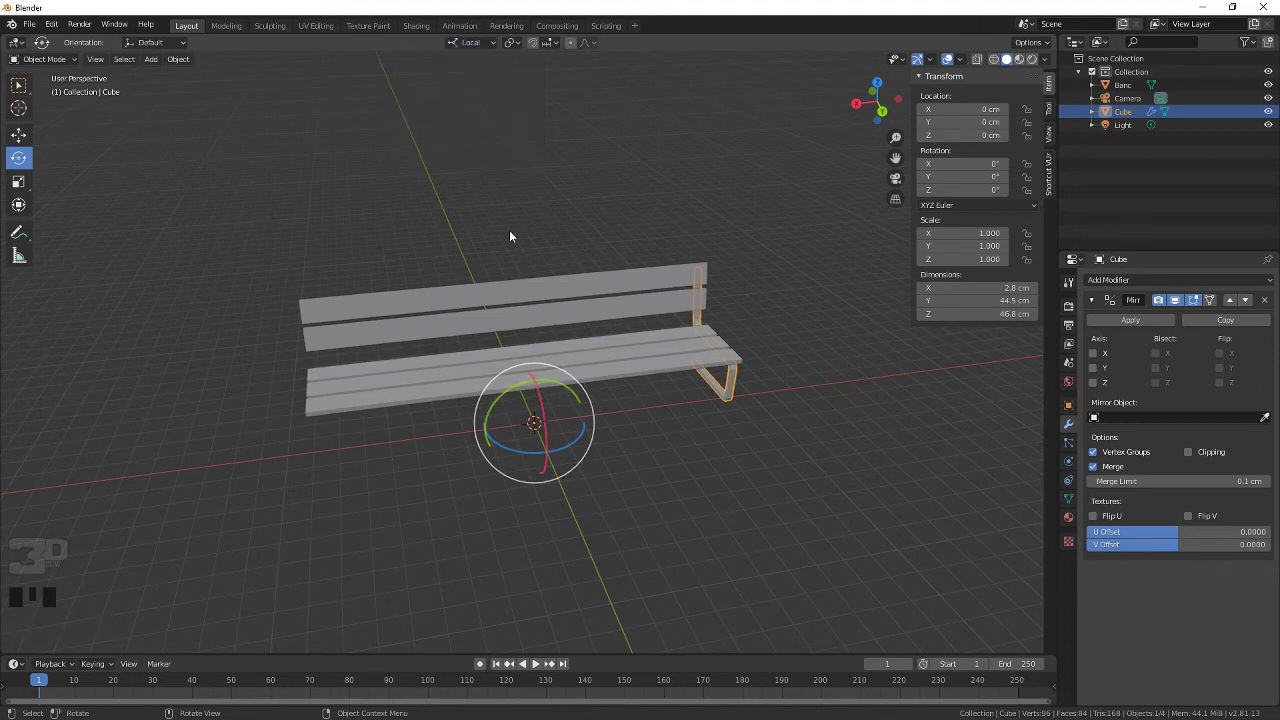
{"action": "left_click", "coordinate": [472, 43]}
{"action": "left_click", "coordinate": [457, 86]}
Step: Enable the X axis in the support frame's Mirror modifier to place a second frame at the bench's opposite end
{"action": "left_click", "coordinate": [1094, 354]}
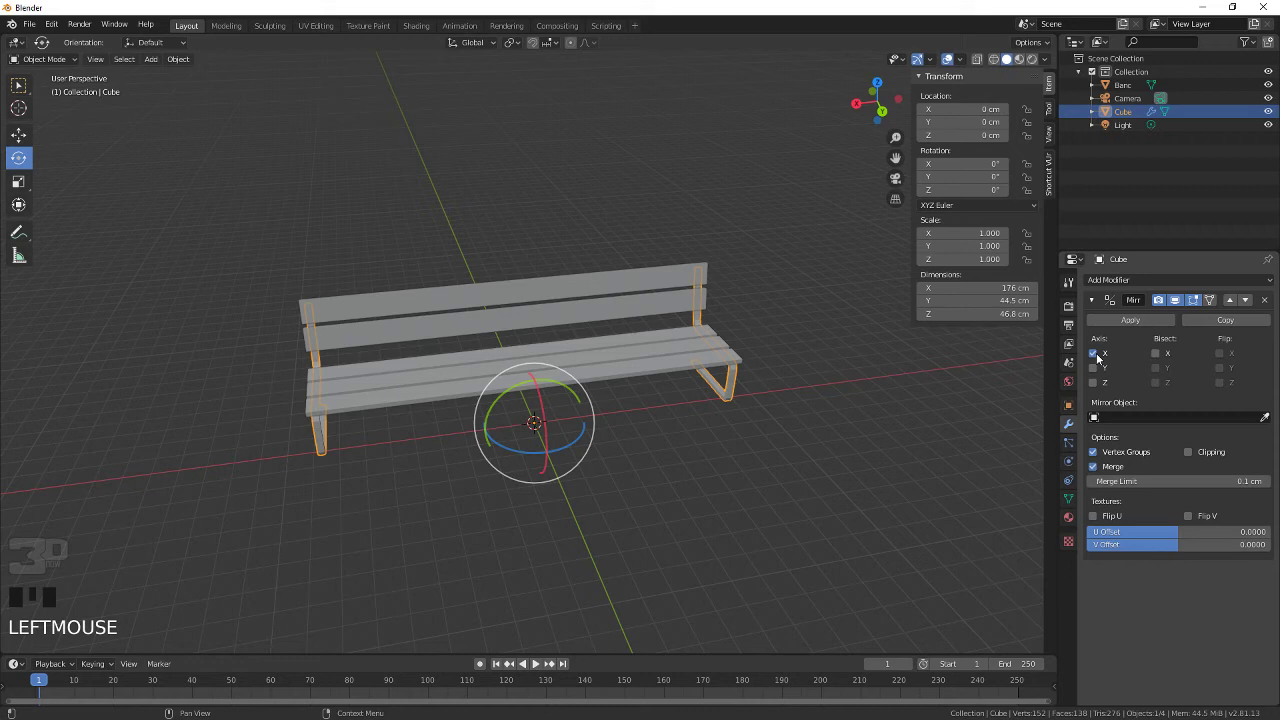
{"action": "middle_click_drag", "start_coordinate": [830, 387], "coordinate": [559, 336]}
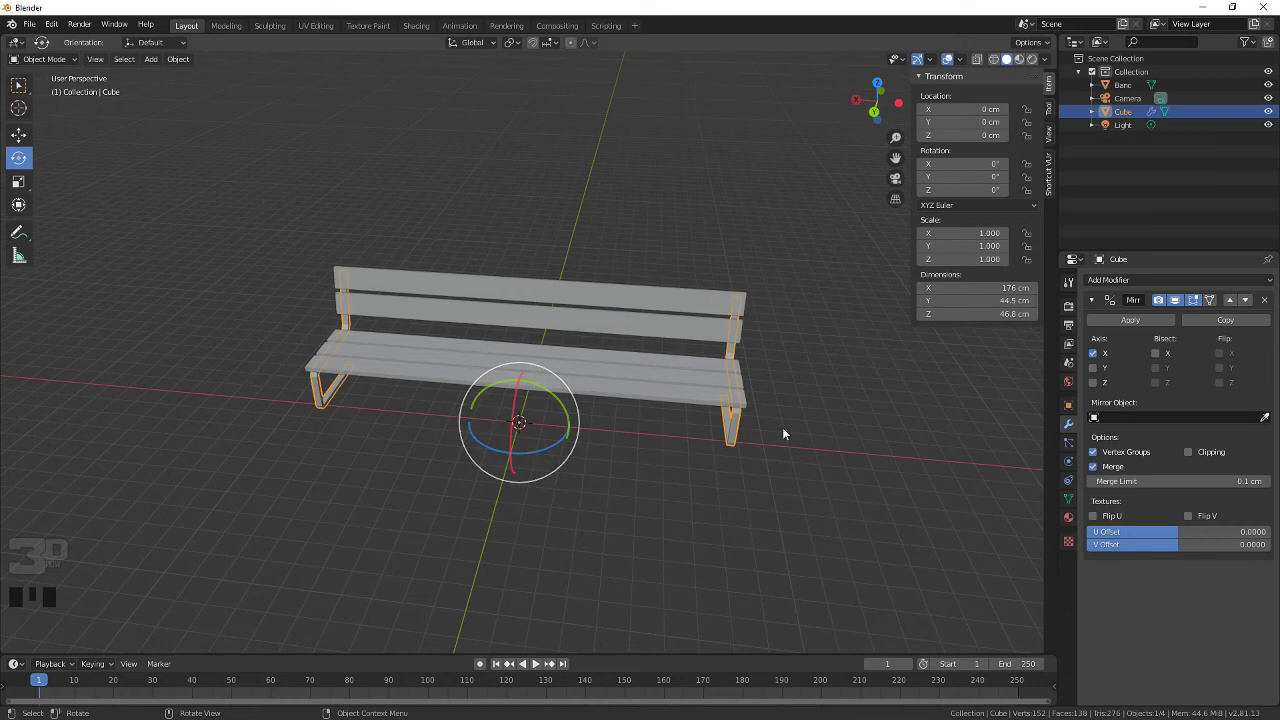
Step: Try to join the mirrored support frame and the slats into one object, then undo the join
{"action": "middle_click_drag", "start_coordinate": [655, 468], "coordinate": [600, 466]}
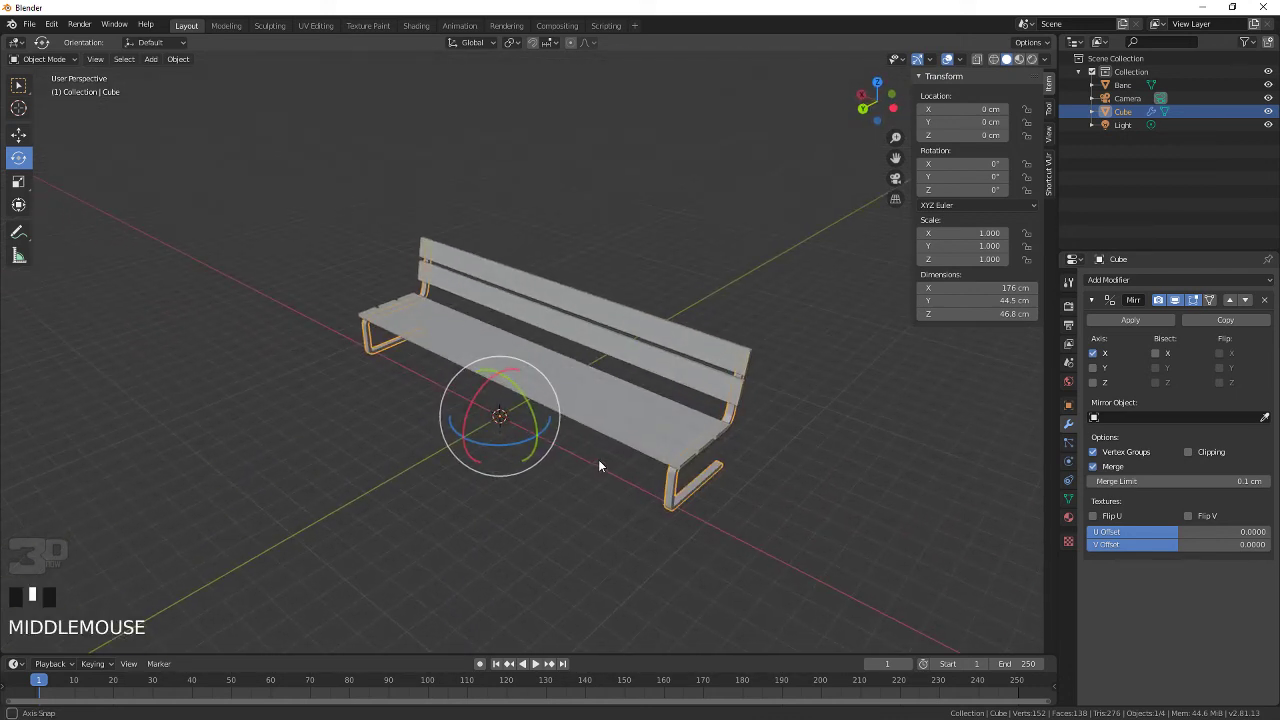
{"action": "left_click", "coordinate": [669, 500]}
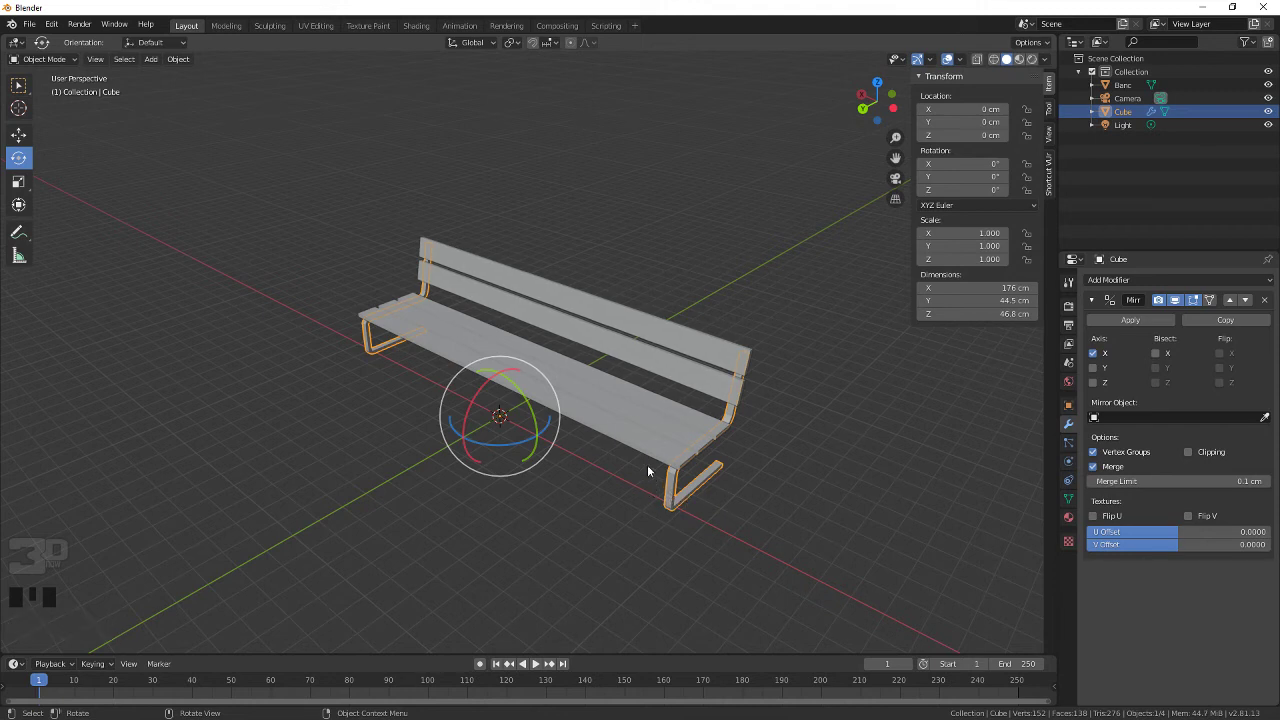
{"action": "left_click", "coordinate": [637, 430], "text": "shift"}
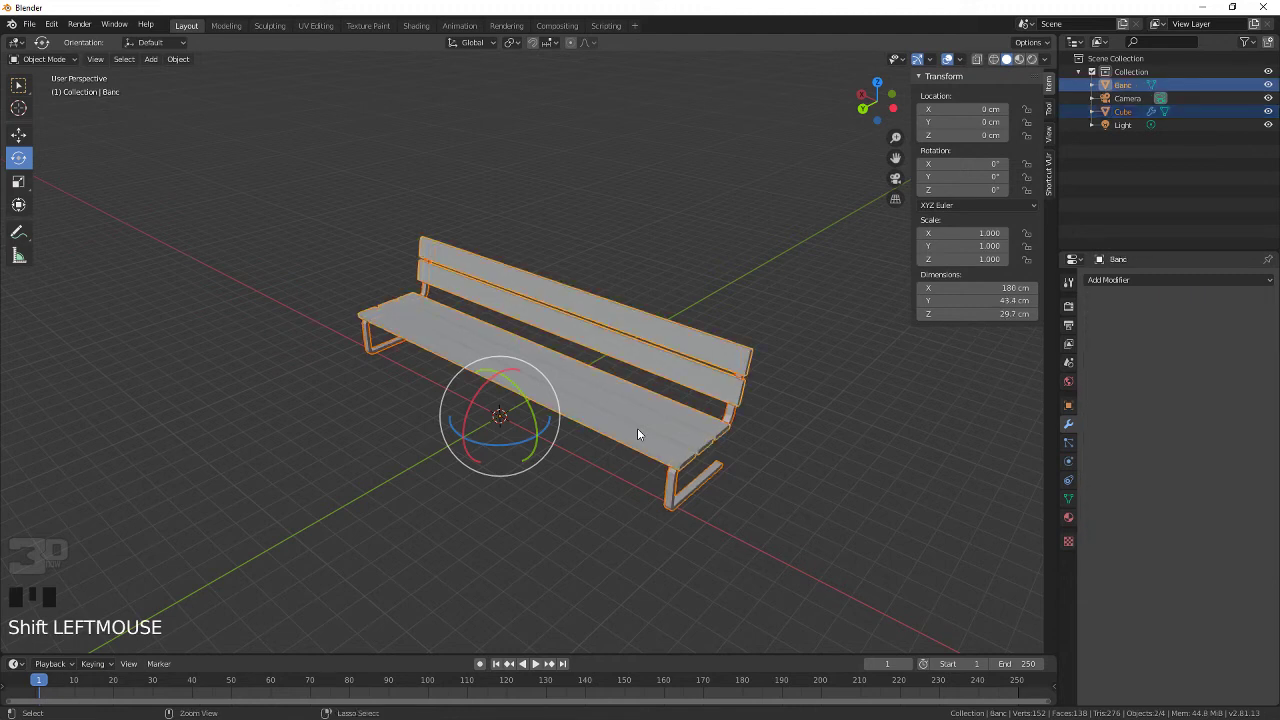
{"action": "key", "text": "ctrl+j"}
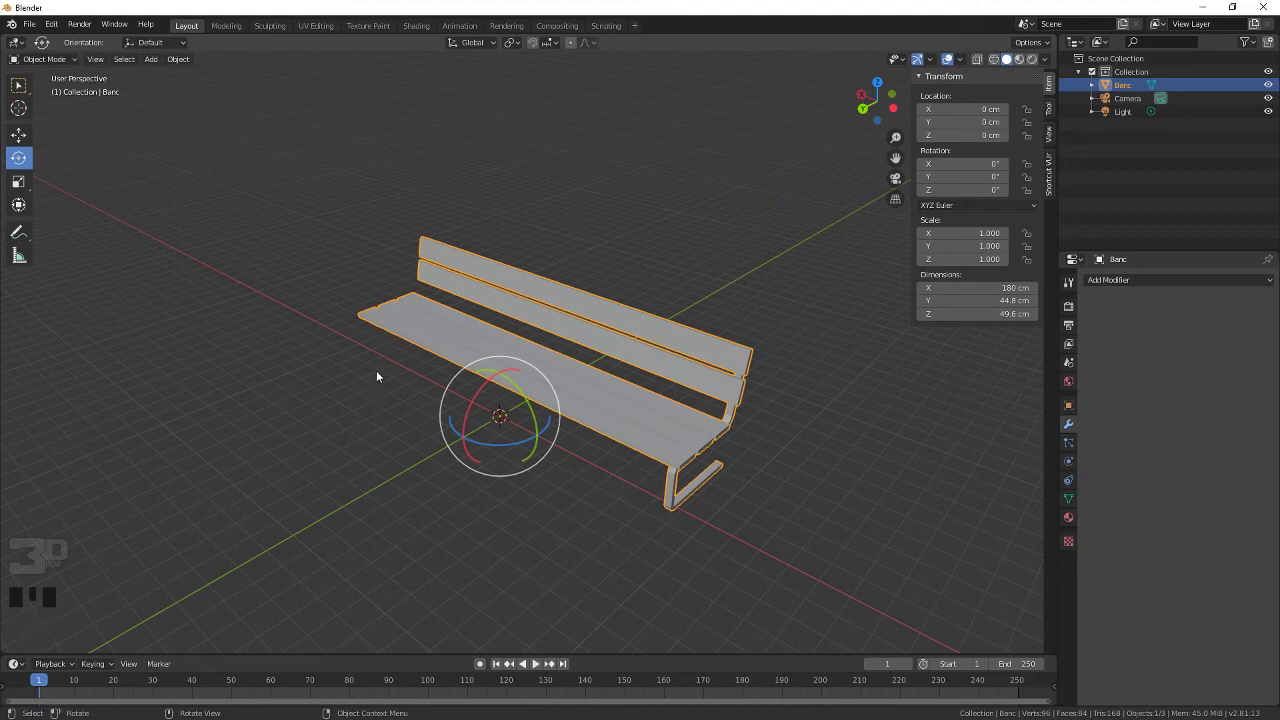
{"action": "key", "text": "ctrl+z"}
{"action": "left_click", "coordinate": [609, 527]}
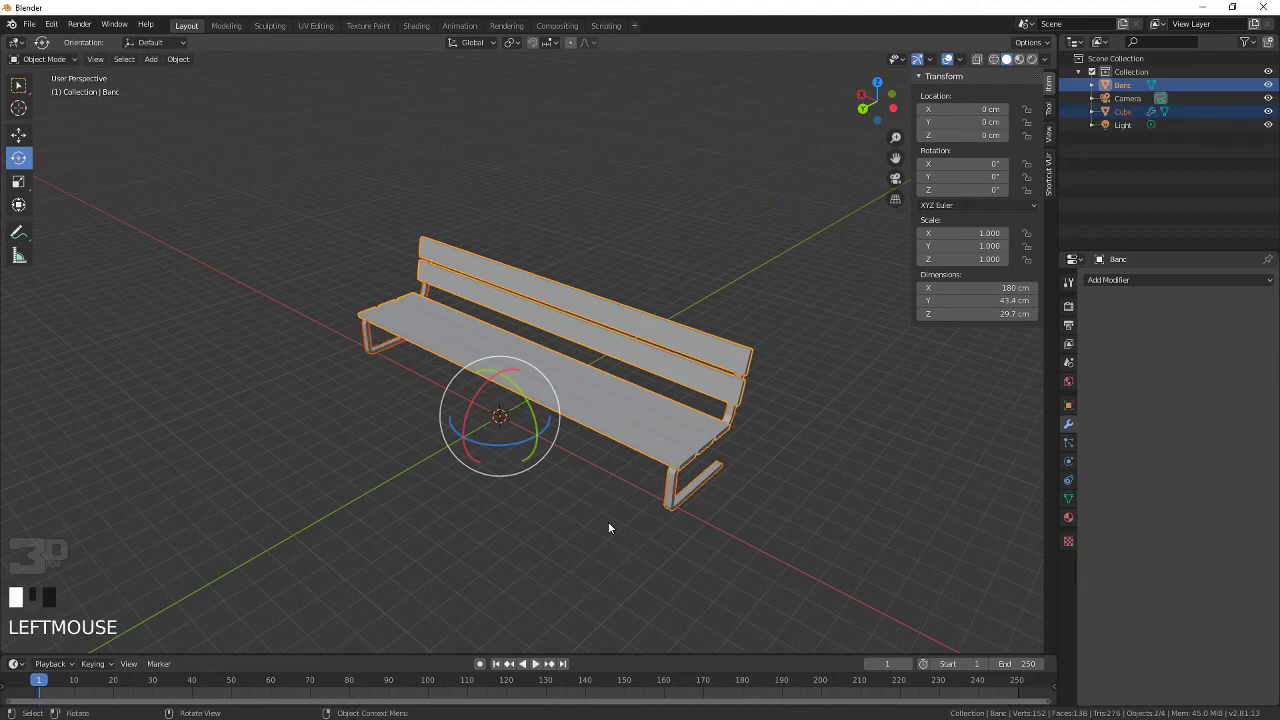
Step: Apply the Mirror modifier on the support frame
{"action": "left_click", "coordinate": [673, 493]}
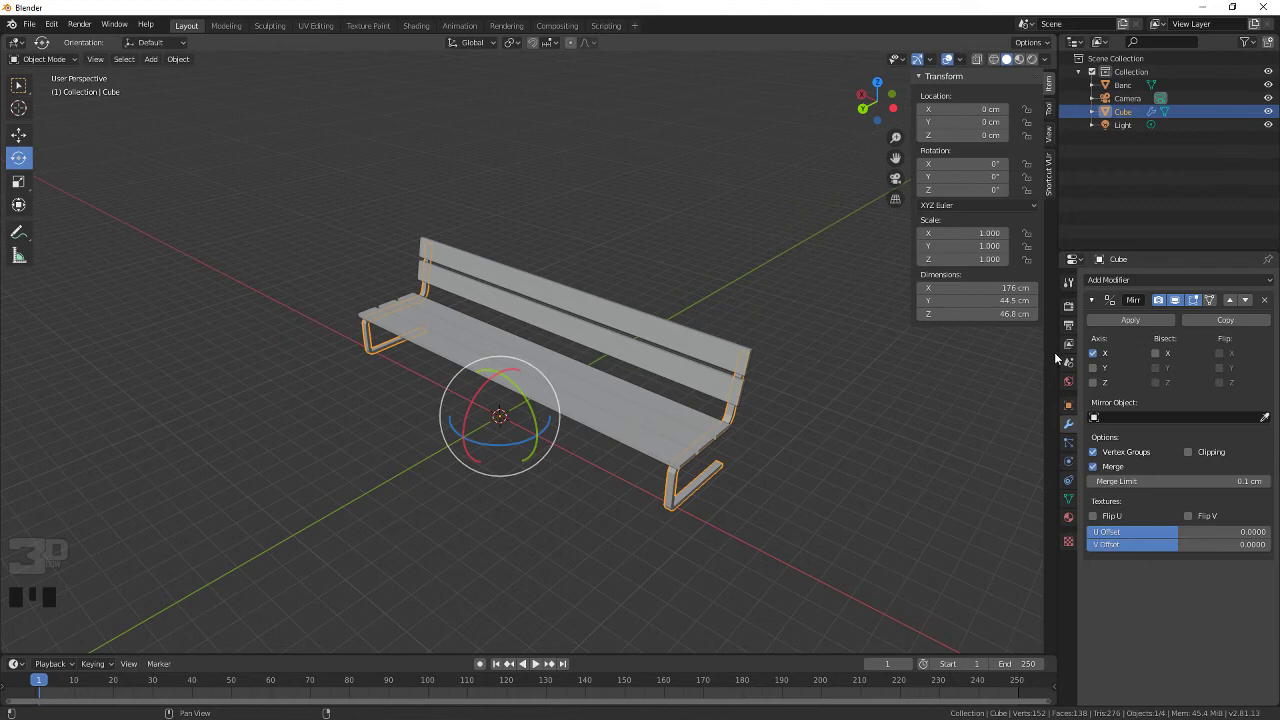
{"action": "left_click_drag", "start_coordinate": [1057, 352], "coordinate": [1020, 353]}
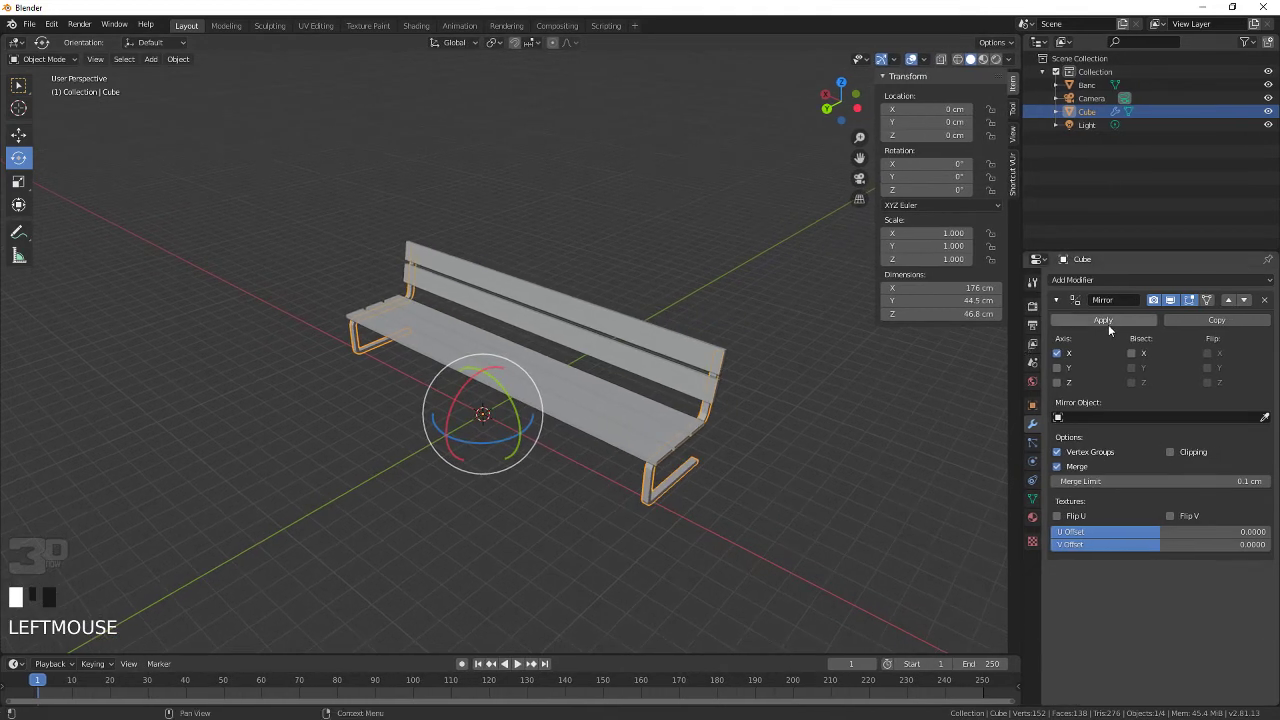
{"action": "left_click", "coordinate": [1104, 319]}
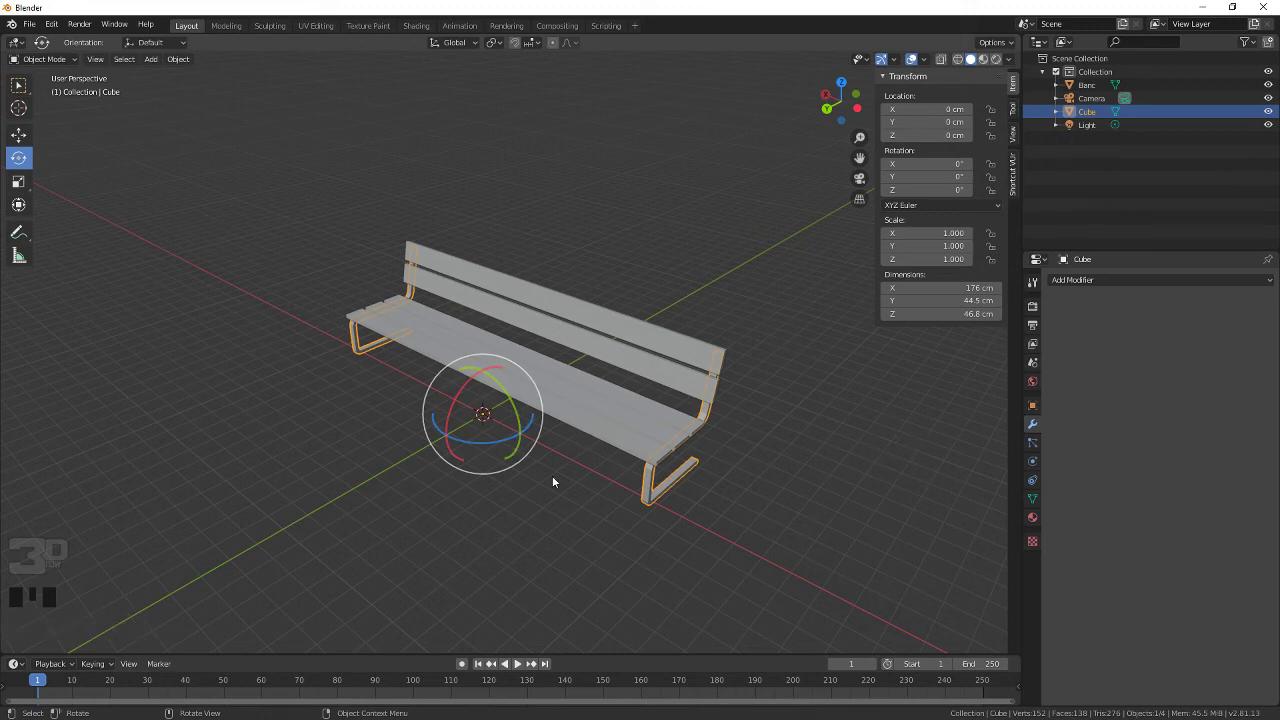
Step: Select the support frames together with the bench slats and join them into a single object
{"action": "middle_click_drag", "start_coordinate": [543, 517], "coordinate": [586, 443]}
{"action": "left_click", "coordinate": [579, 468]}
{"action": "left_click", "coordinate": [587, 443]}
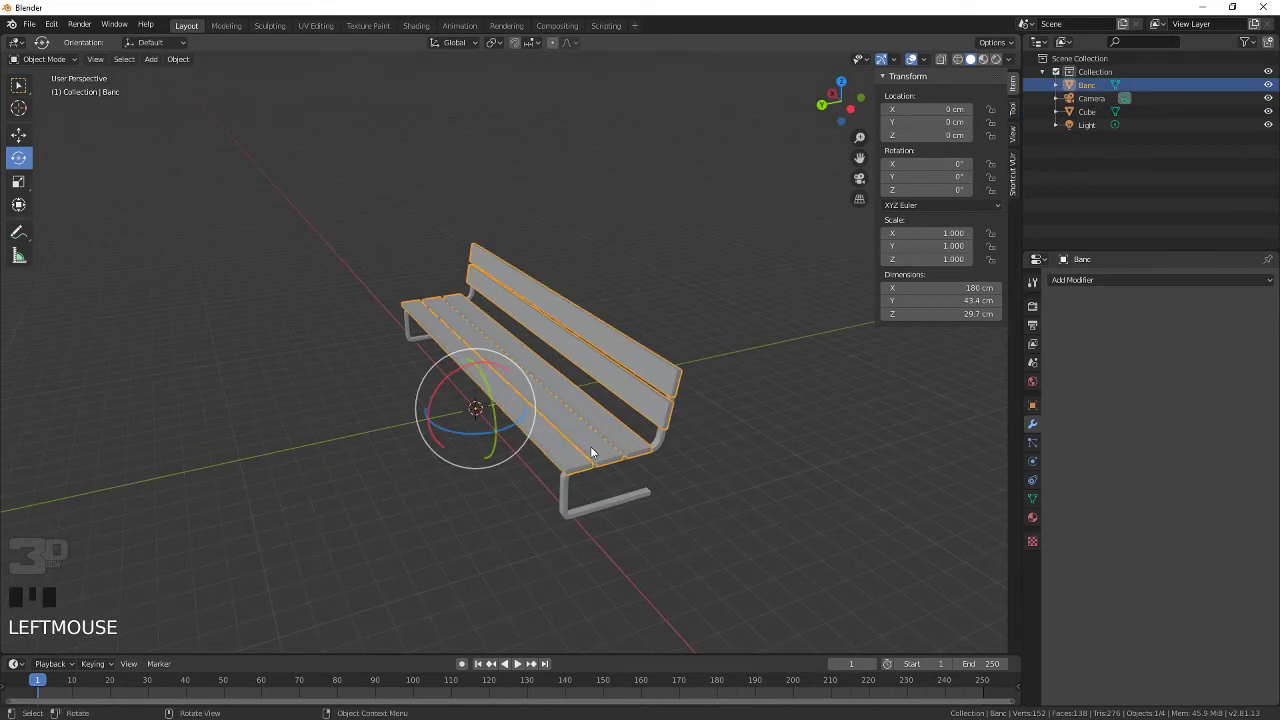
{"action": "left_click", "coordinate": [565, 495]}
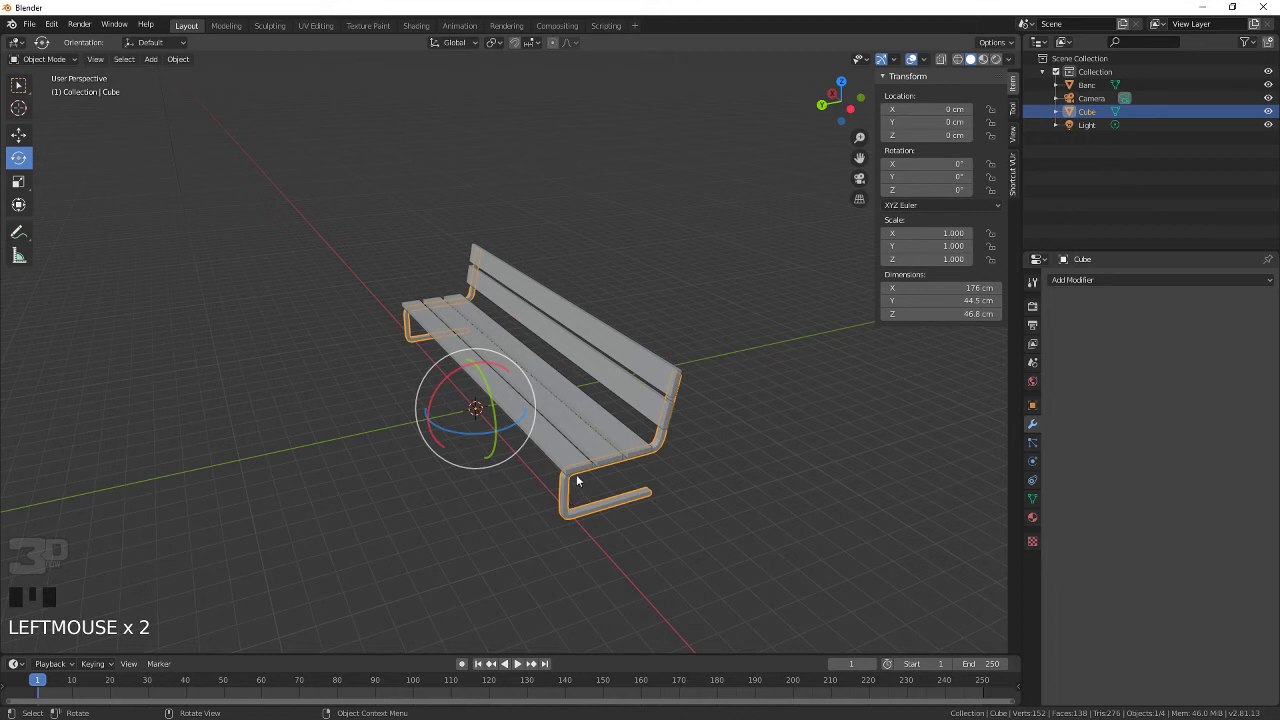
{"action": "left_click", "coordinate": [568, 439], "text": "shift"}
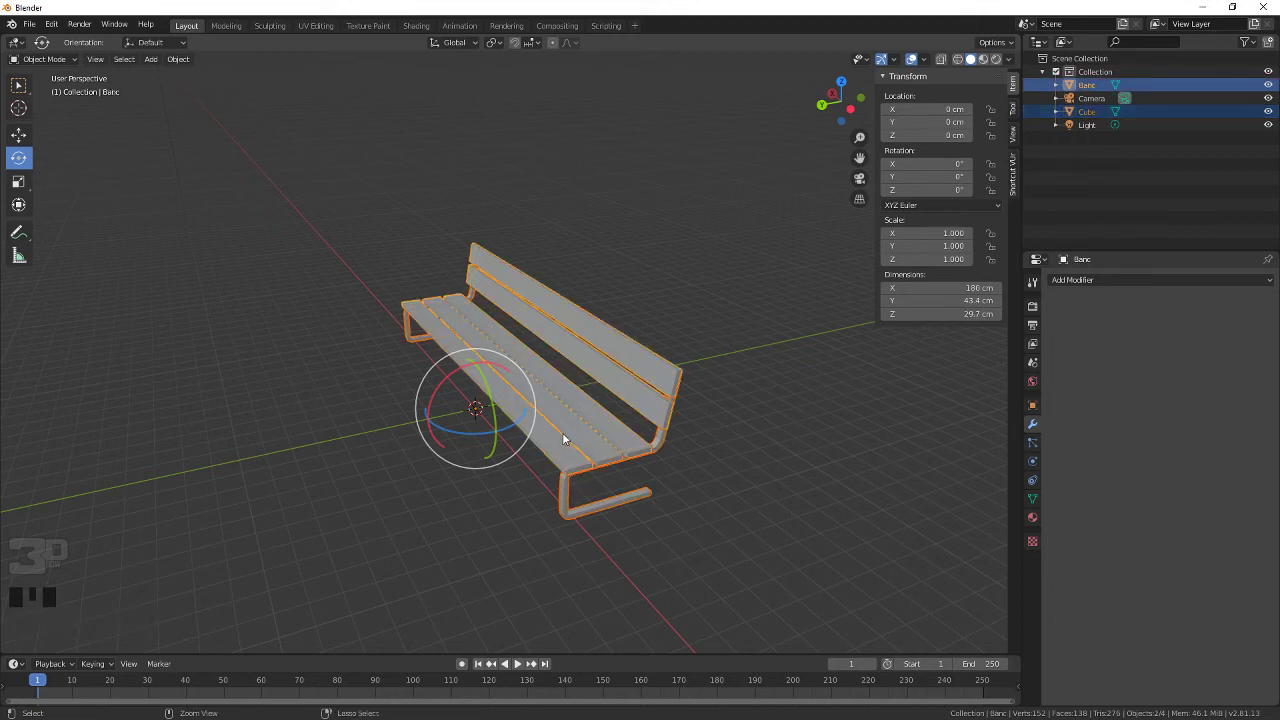
{"action": "key", "text": "ctrl+j"}
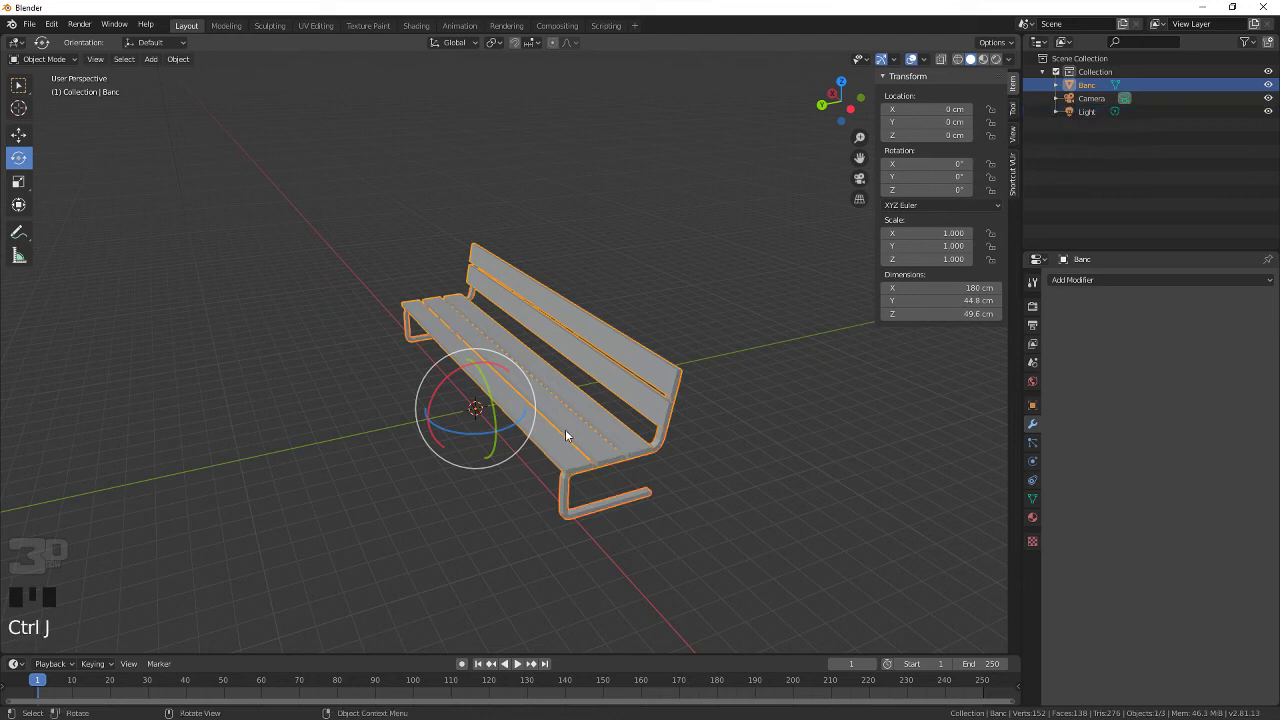
Step: Rename the joined bench object as Banc_01
{"action": "left_click", "coordinate": [584, 439]}
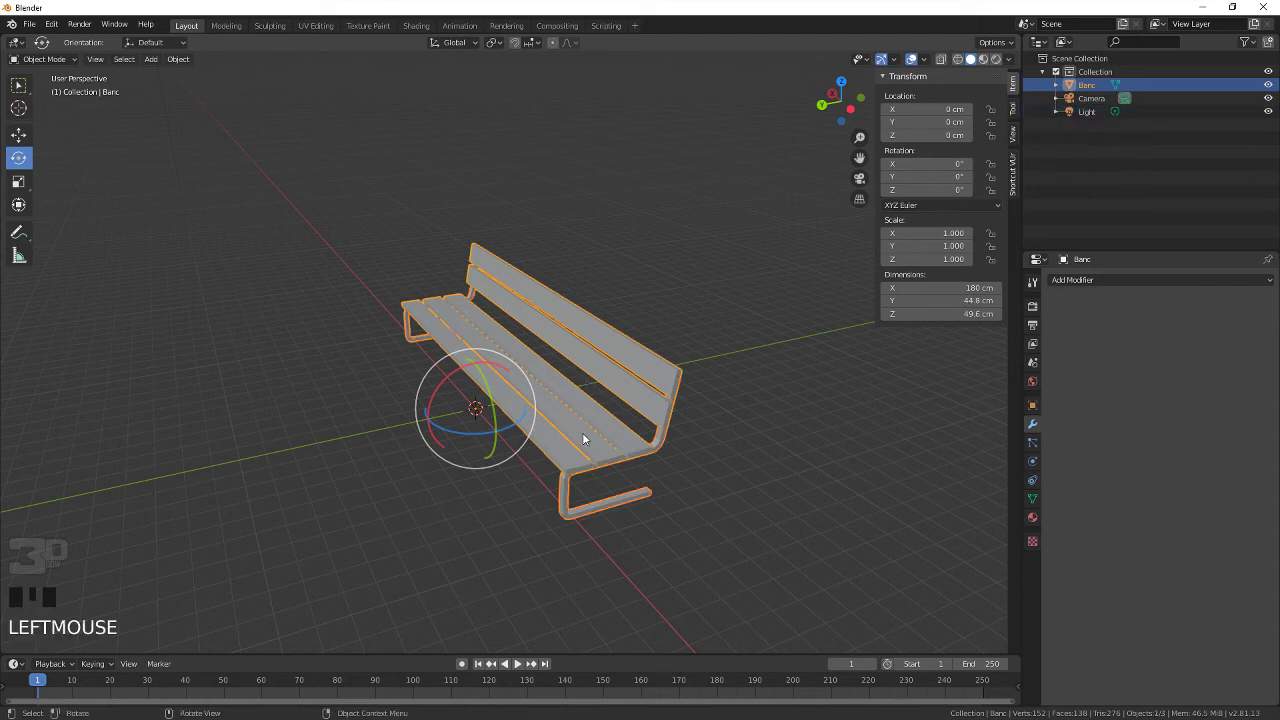
{"action": "left_click", "coordinate": [1032, 405]}
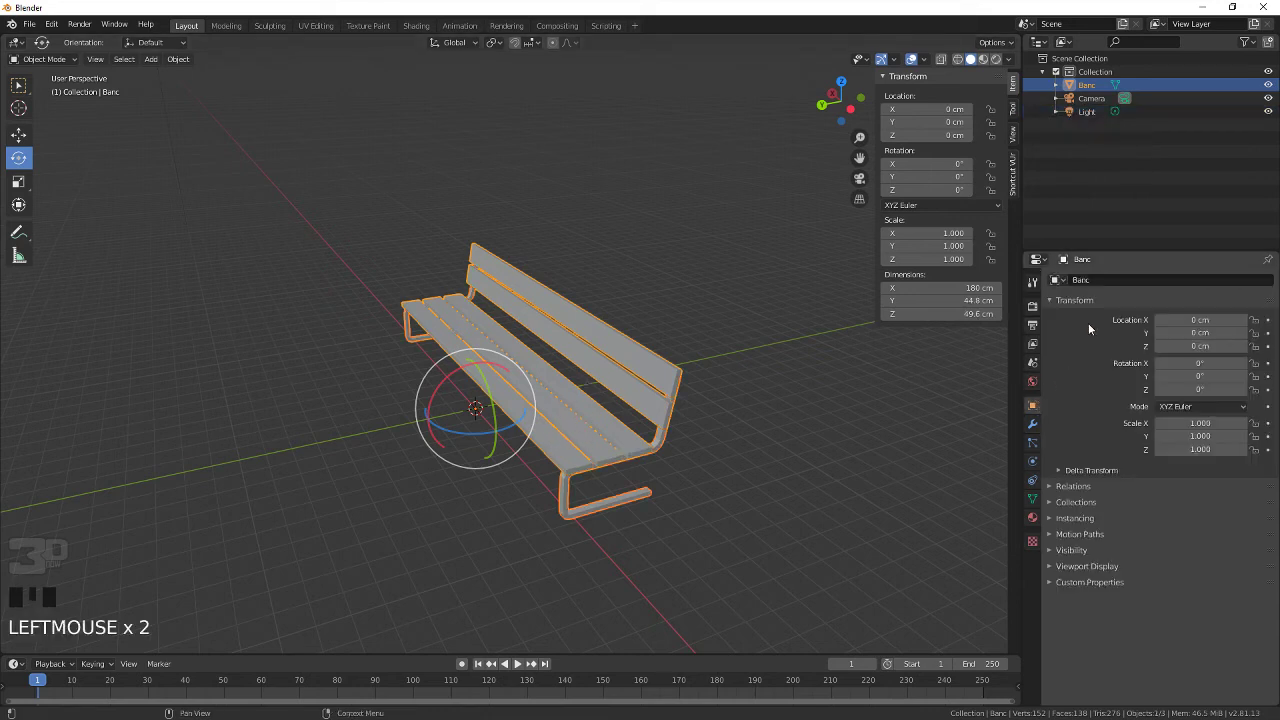
{"action": "left_click", "coordinate": [1100, 280]}
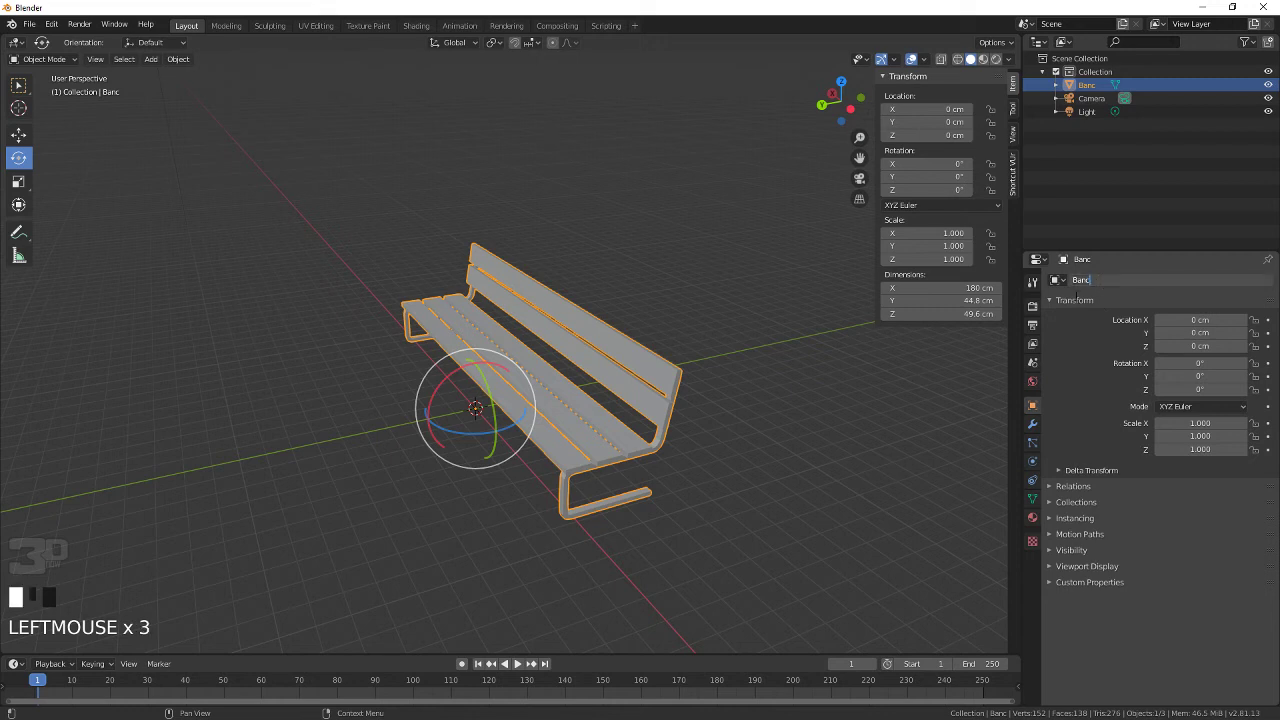
{"action": "type", "text": "_01"}
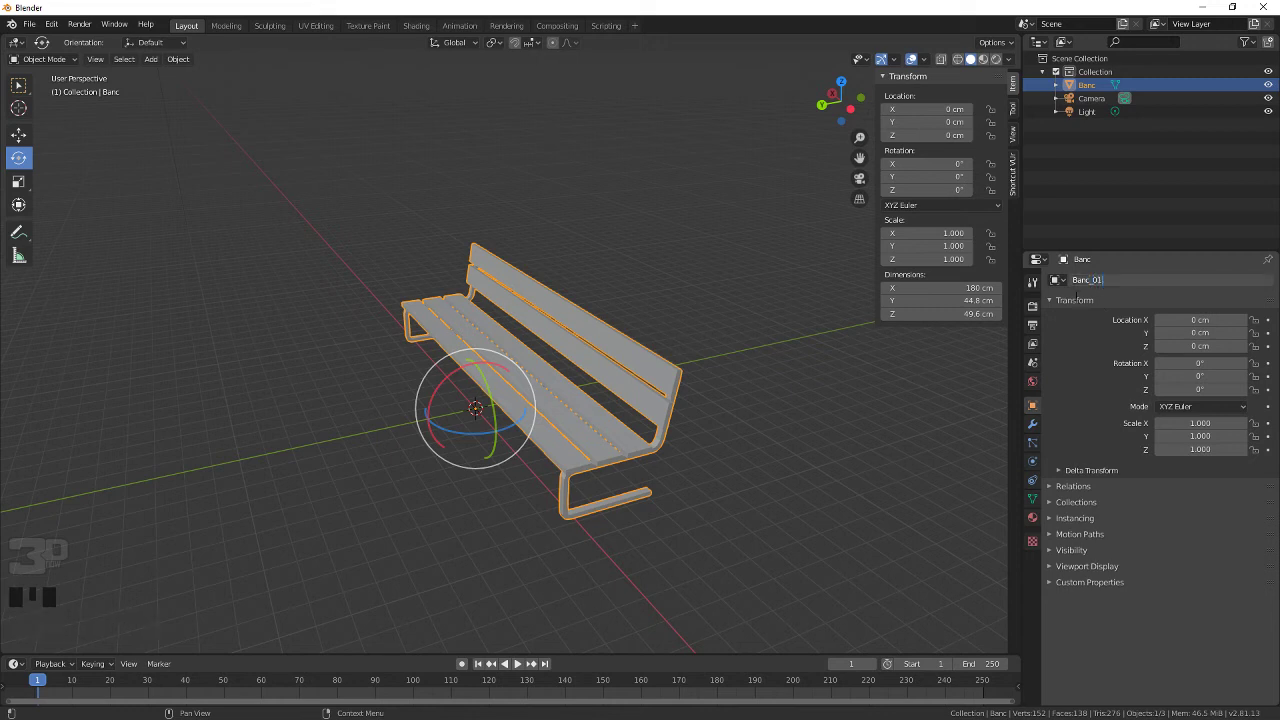
{"action": "key", "text": "Return"}
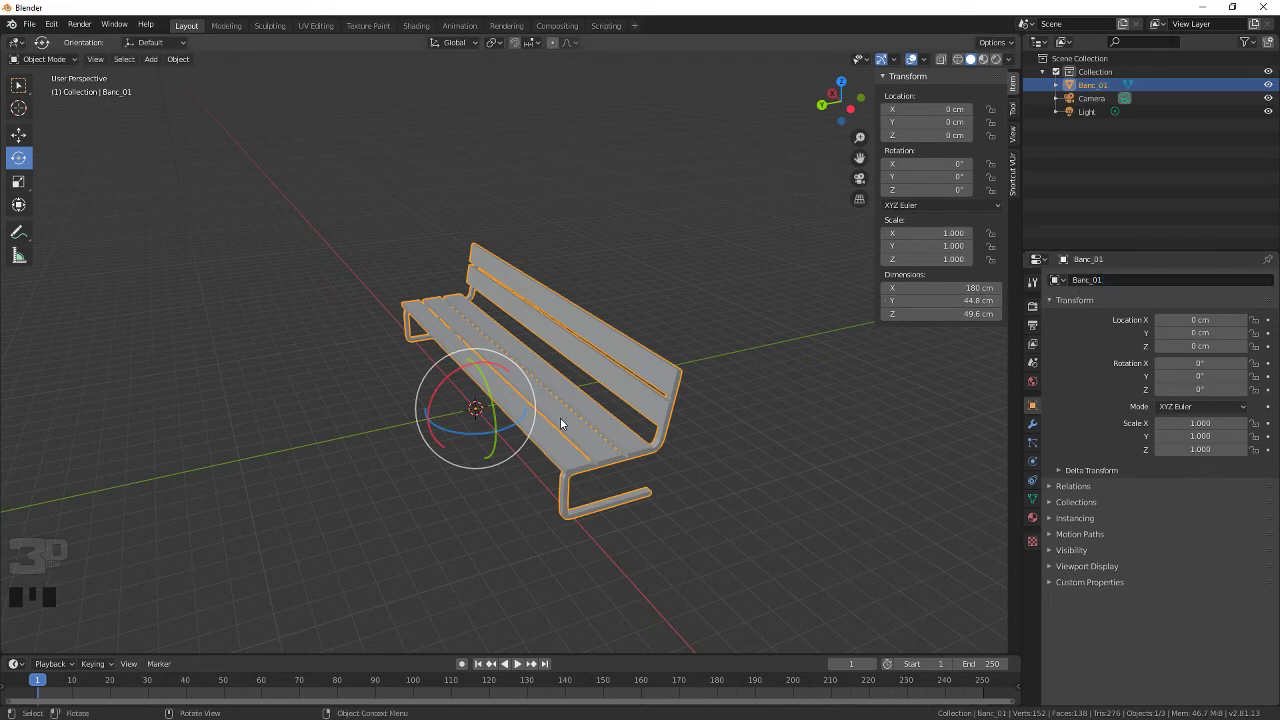
Step: In Edit Mode with edge selection, select the six short corner edges of the three seat slats at one bench end
{"action": "middle_click_drag", "start_coordinate": [533, 408], "coordinate": [624, 438]}
{"action": "key", "text": "Tab"}
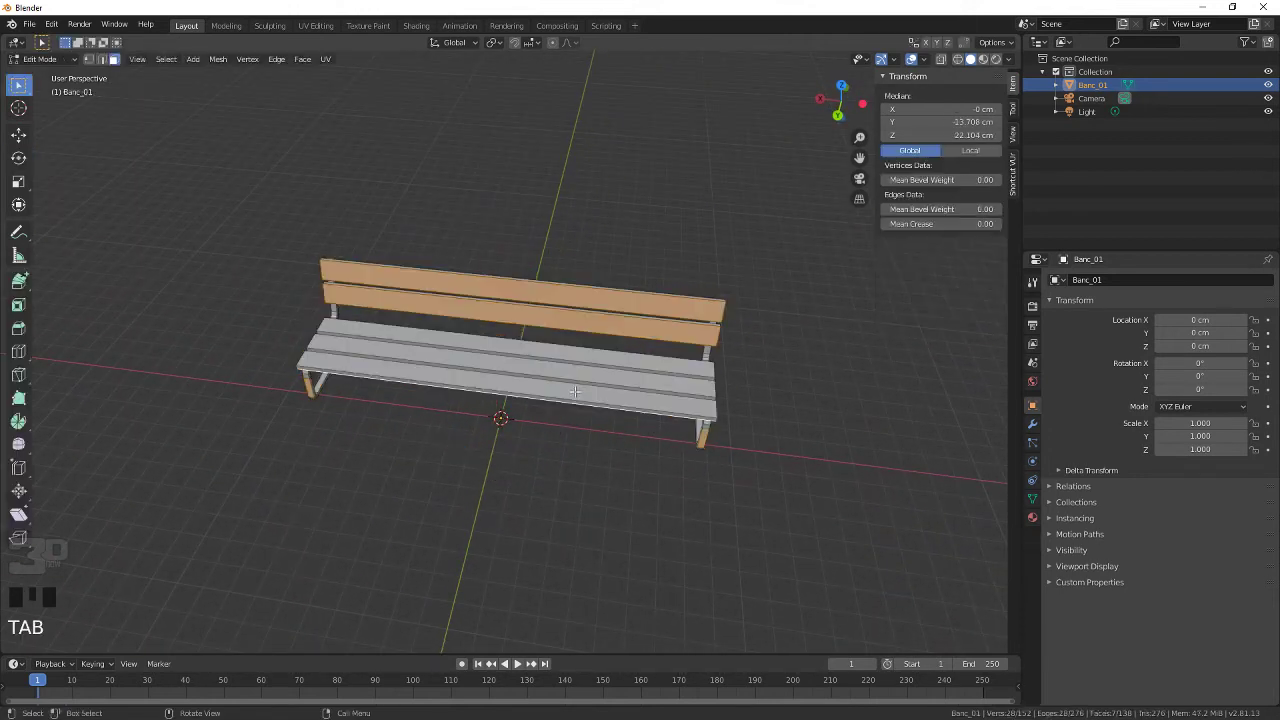
{"action": "middle_click_drag", "start_coordinate": [576, 391], "coordinate": [426, 427]}
{"action": "scroll", "coordinate": [565, 525], "scroll_direction": "up", "scroll_amount": 2}
{"action": "scroll", "coordinate": [411, 444], "scroll_direction": "up", "scroll_amount": 3}
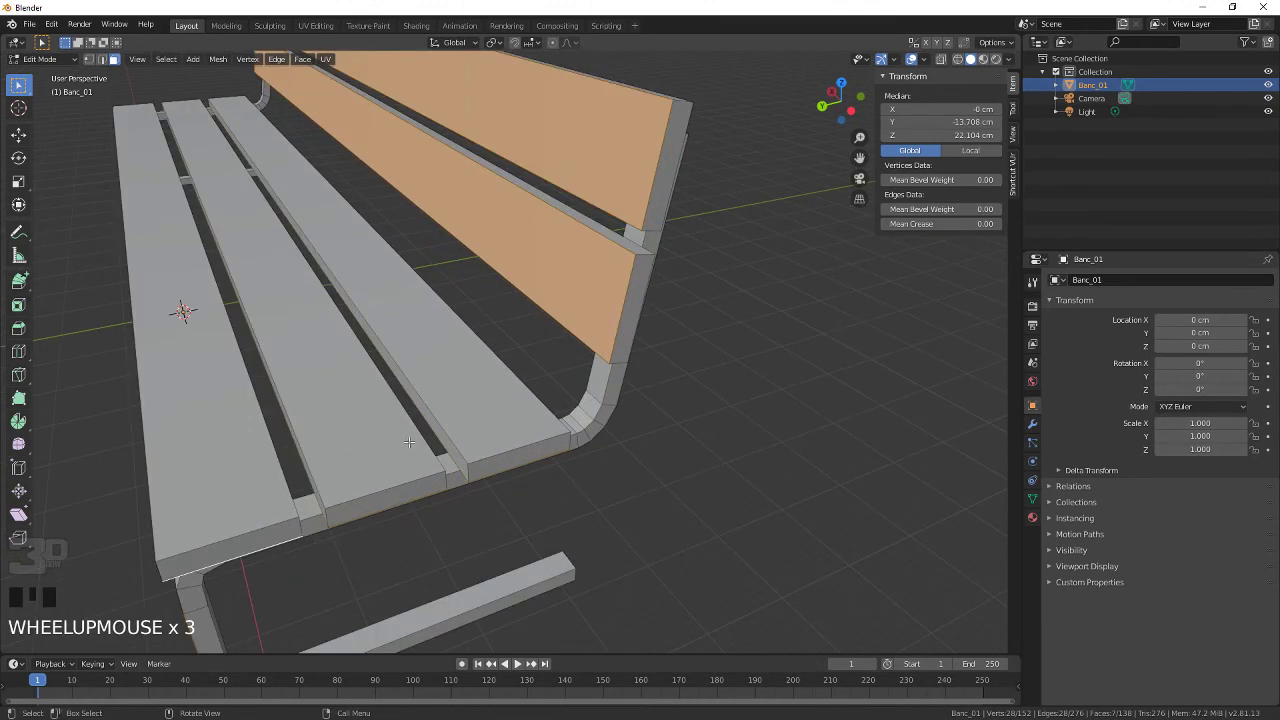
{"action": "key", "text": "2"}
{"action": "left_click", "coordinate": [160, 572]}
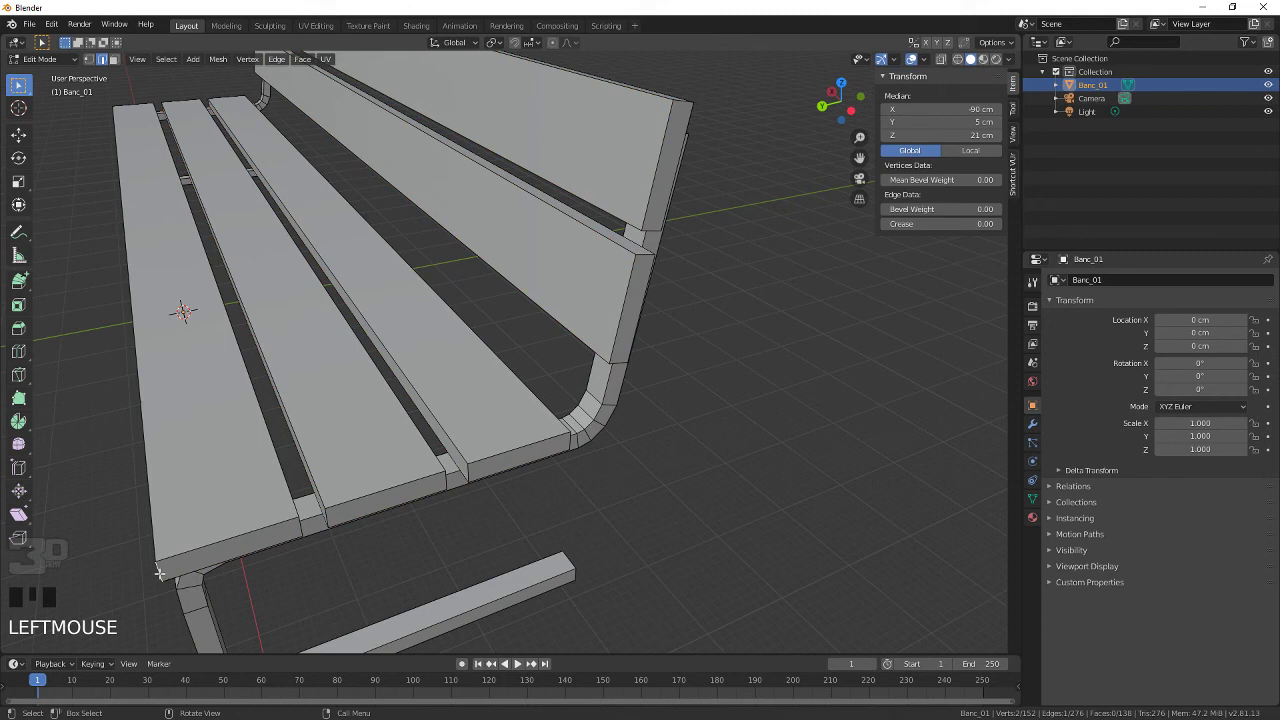
{"action": "left_click", "coordinate": [302, 528], "text": "shift"}
{"action": "left_click", "coordinate": [328, 519], "text": "shift"}
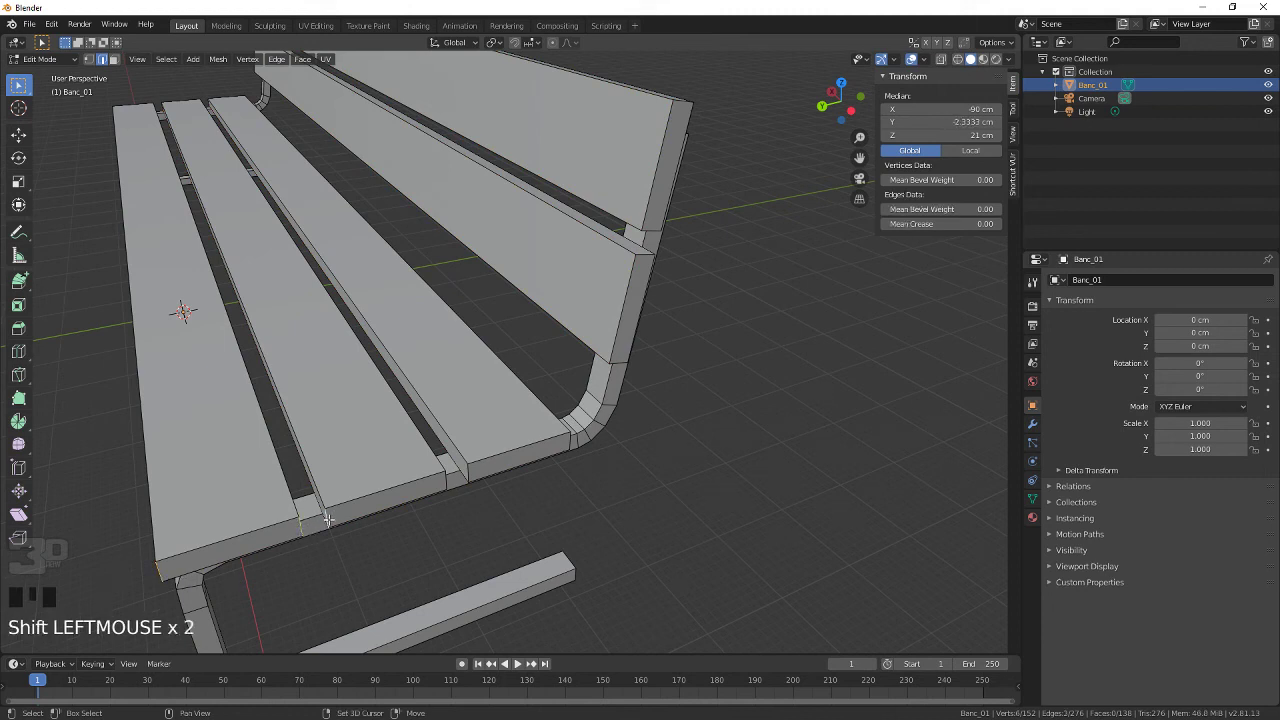
{"action": "left_click", "coordinate": [447, 480], "text": "shift"}
{"action": "left_click", "coordinate": [469, 474], "text": "shift"}
{"action": "left_click", "coordinate": [568, 441], "text": "shift"}
Step: Add the short corner edges of the two backrest slats at the same bench end to the selection
{"action": "left_click", "coordinate": [619, 366], "text": "shift"}
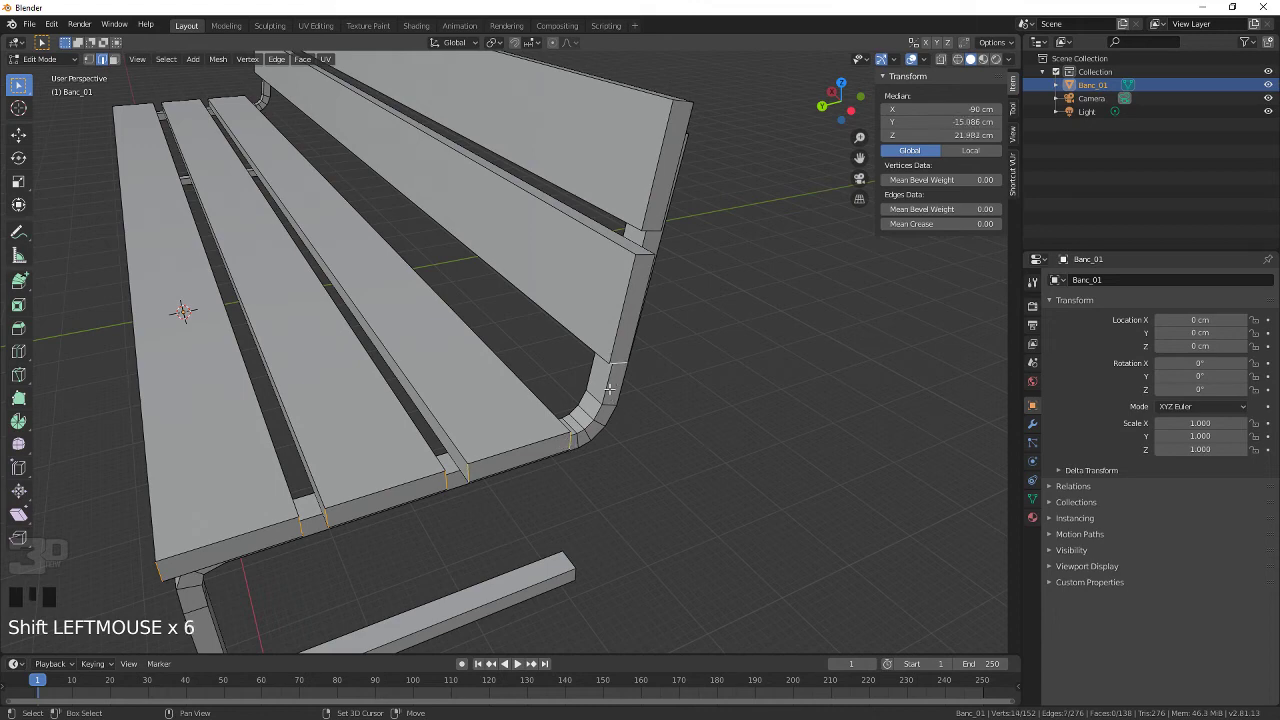
{"action": "left_click", "coordinate": [641, 253], "text": "shift"}
{"action": "left_click", "coordinate": [678, 101], "text": "shift"}
Step: Extend the selection with the six short corner edges of the seat slats at the opposite bench end
{"action": "scroll", "coordinate": [457, 243], "scroll_direction": "down", "scroll_amount": 2}
{"action": "middle_click_drag", "start_coordinate": [453, 301], "coordinate": [372, 566], "text": "shift"}
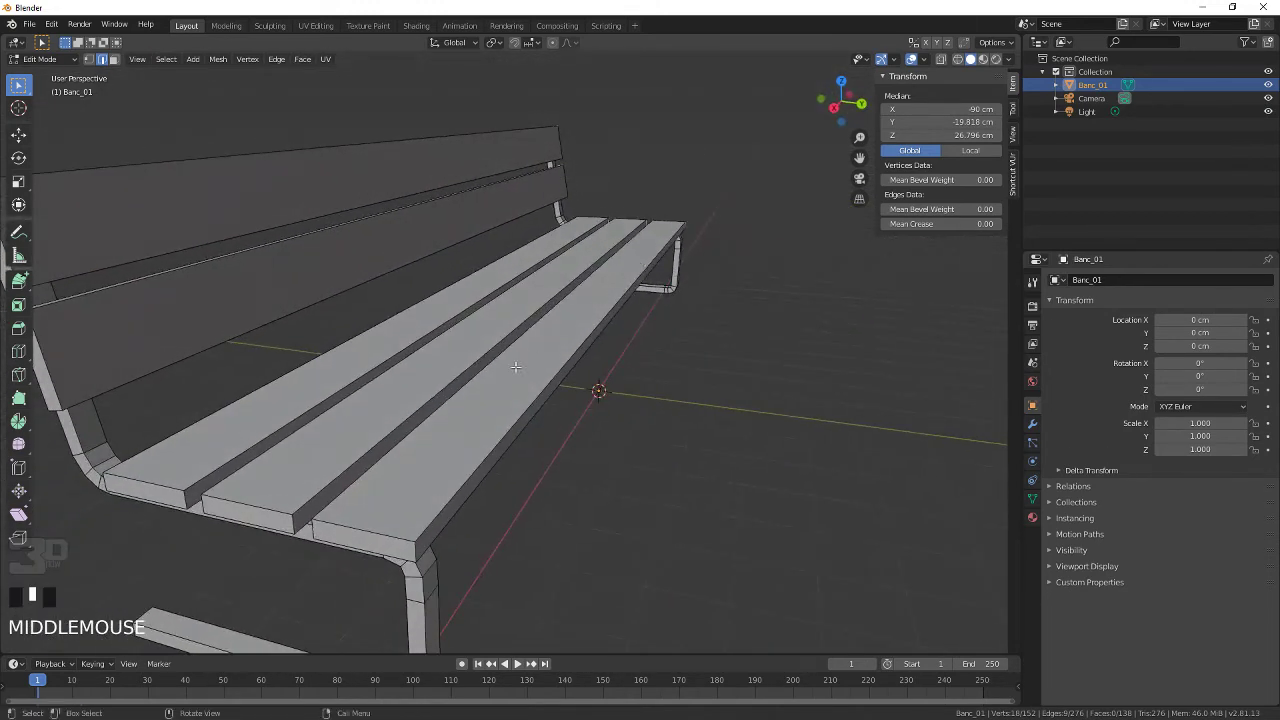
{"action": "left_click", "coordinate": [311, 532], "text": "shift"}
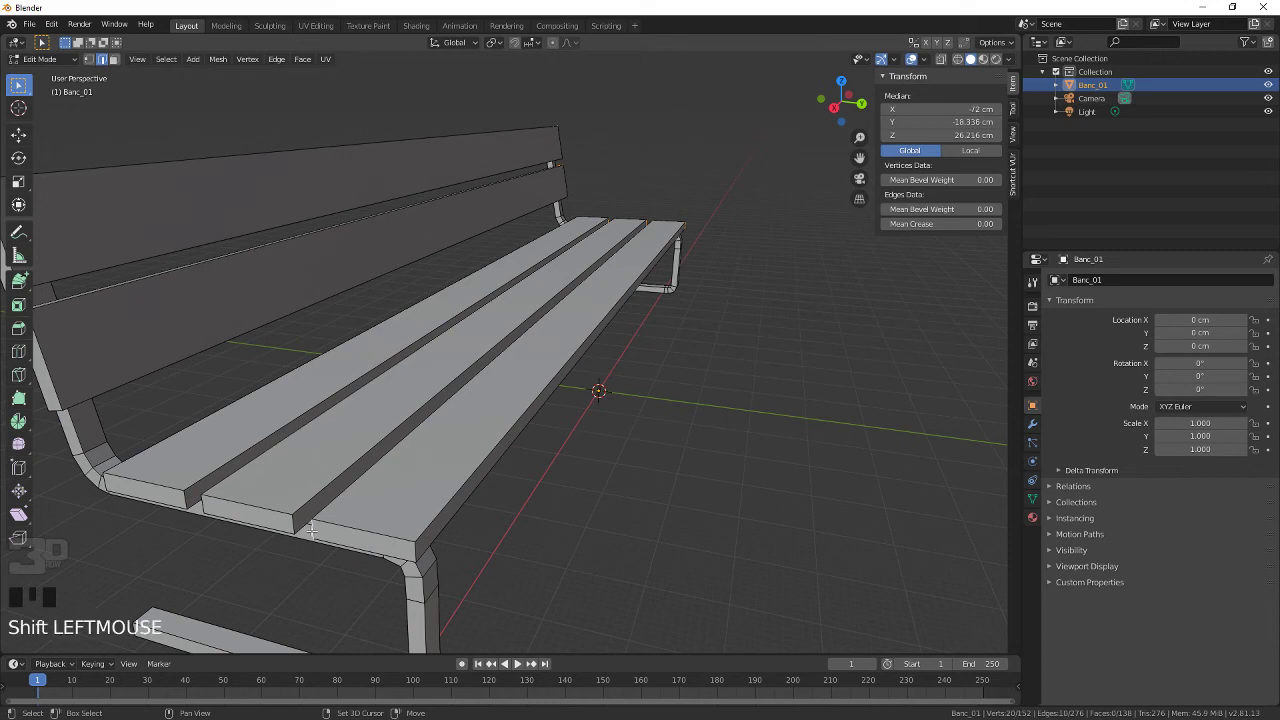
{"action": "left_click", "coordinate": [415, 549], "text": "shift"}
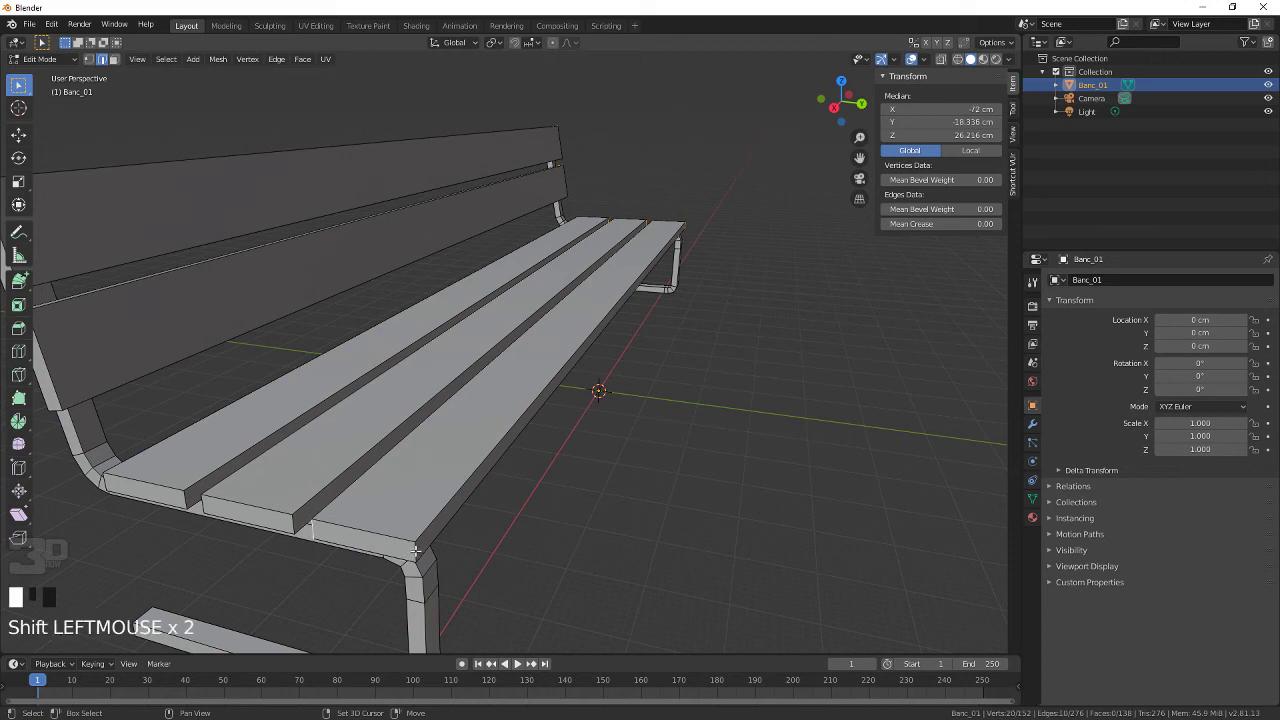
{"action": "left_click", "coordinate": [291, 525], "text": "shift"}
{"action": "left_click", "coordinate": [202, 503], "text": "shift"}
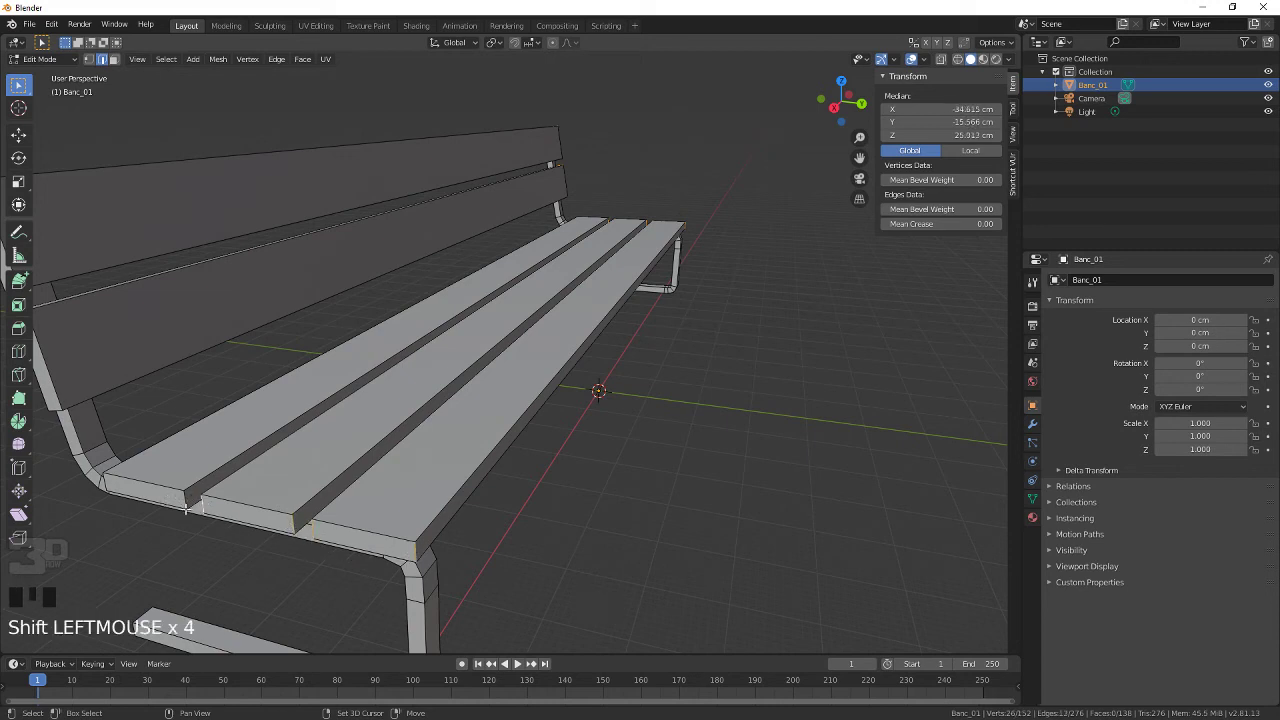
{"action": "left_click", "coordinate": [185, 503], "text": "shift"}
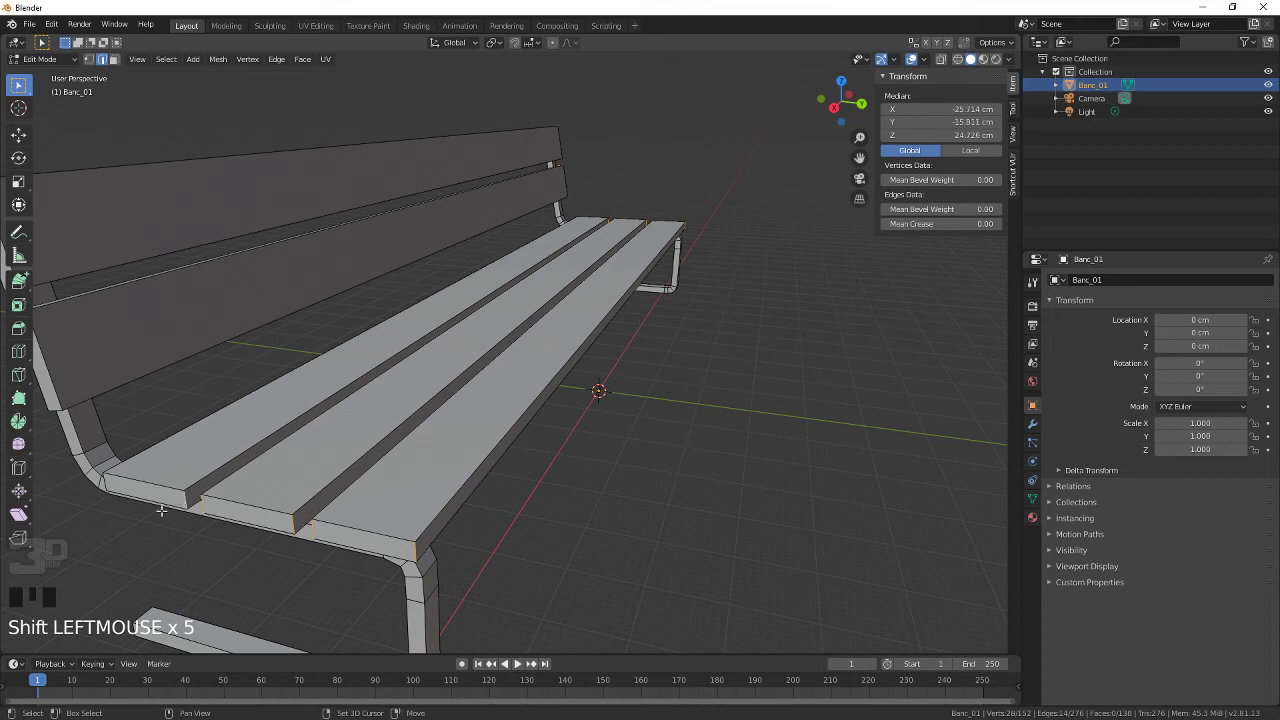
{"action": "left_click", "coordinate": [102, 483], "text": "shift"}
Step: Extend the selection with the short corner edges of the backrest slats at the opposite bench end
{"action": "middle_click_drag", "start_coordinate": [208, 366], "coordinate": [280, 374], "text": "shift"}
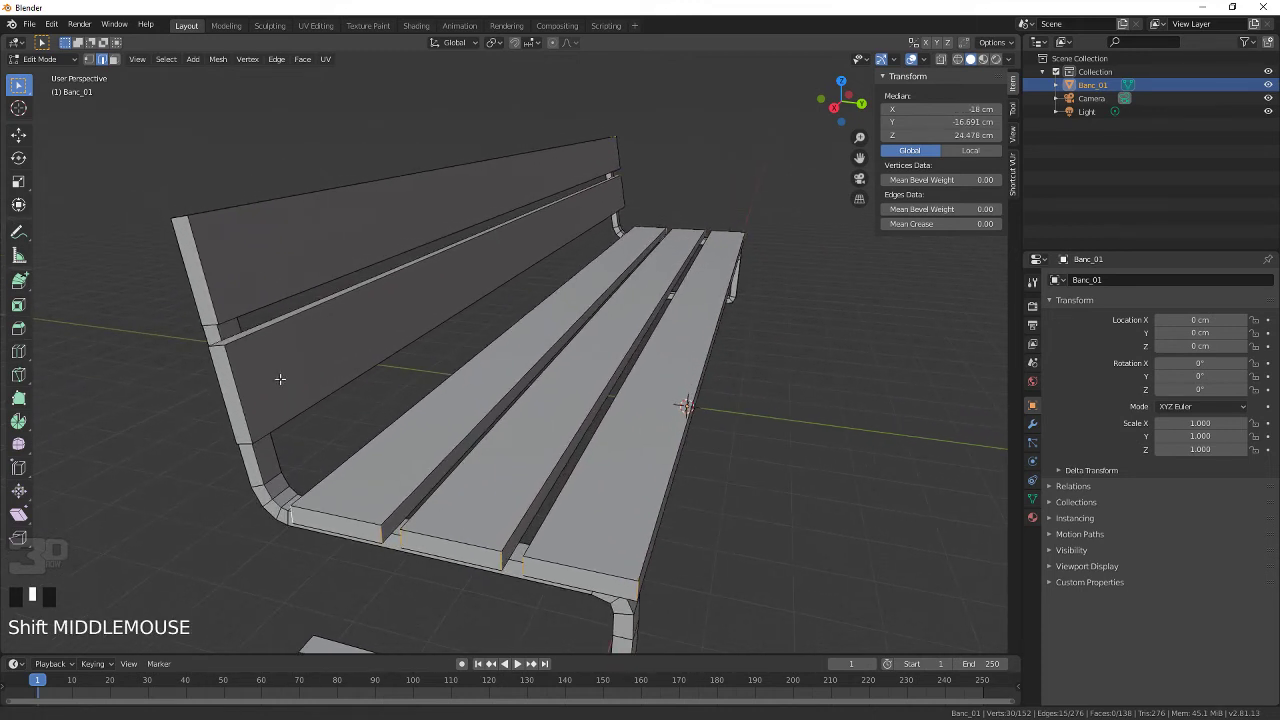
{"action": "left_click", "coordinate": [211, 350], "text": "shift"}
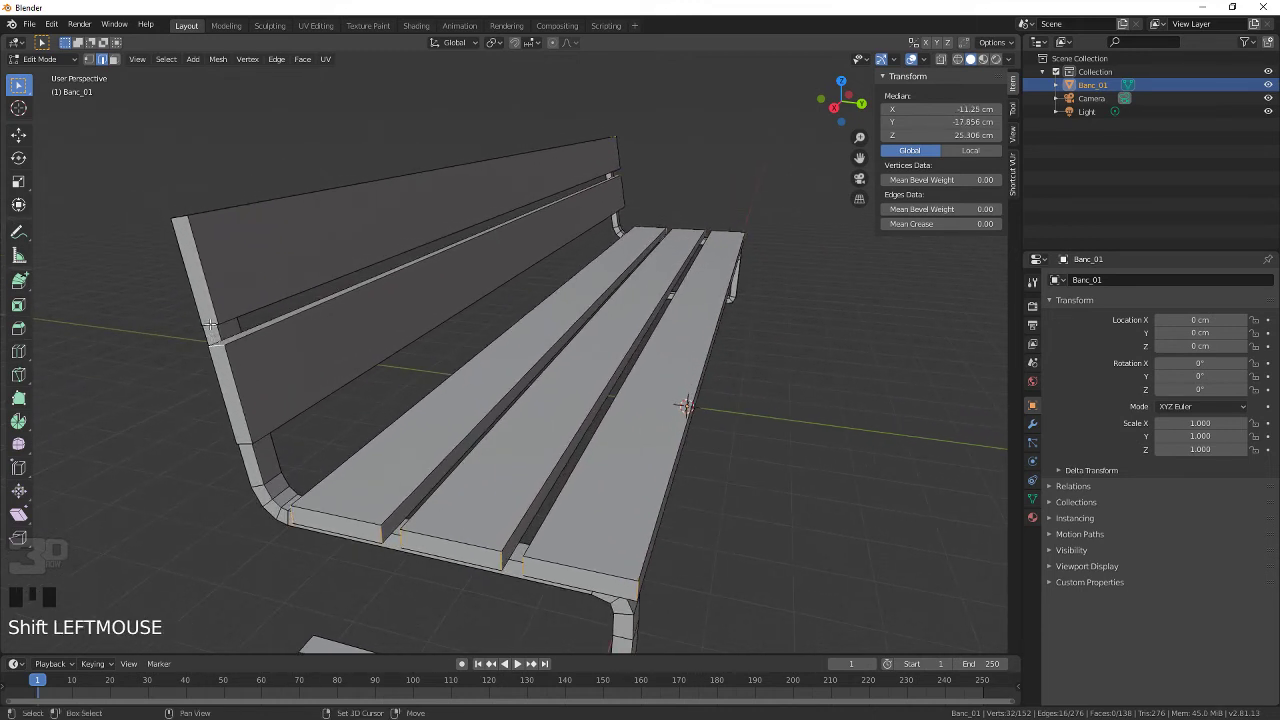
{"action": "left_click", "coordinate": [211, 364], "text": "shift"}
{"action": "left_click", "coordinate": [244, 443], "text": "shift"}
{"action": "left_click", "coordinate": [178, 216], "text": "shift"}
{"action": "middle_click_drag", "start_coordinate": [180, 216], "coordinate": [348, 312]}
{"action": "left_click", "coordinate": [286, 340], "text": "shift"}
{"action": "scroll", "coordinate": [346, 323], "scroll_direction": "down", "scroll_amount": 2}
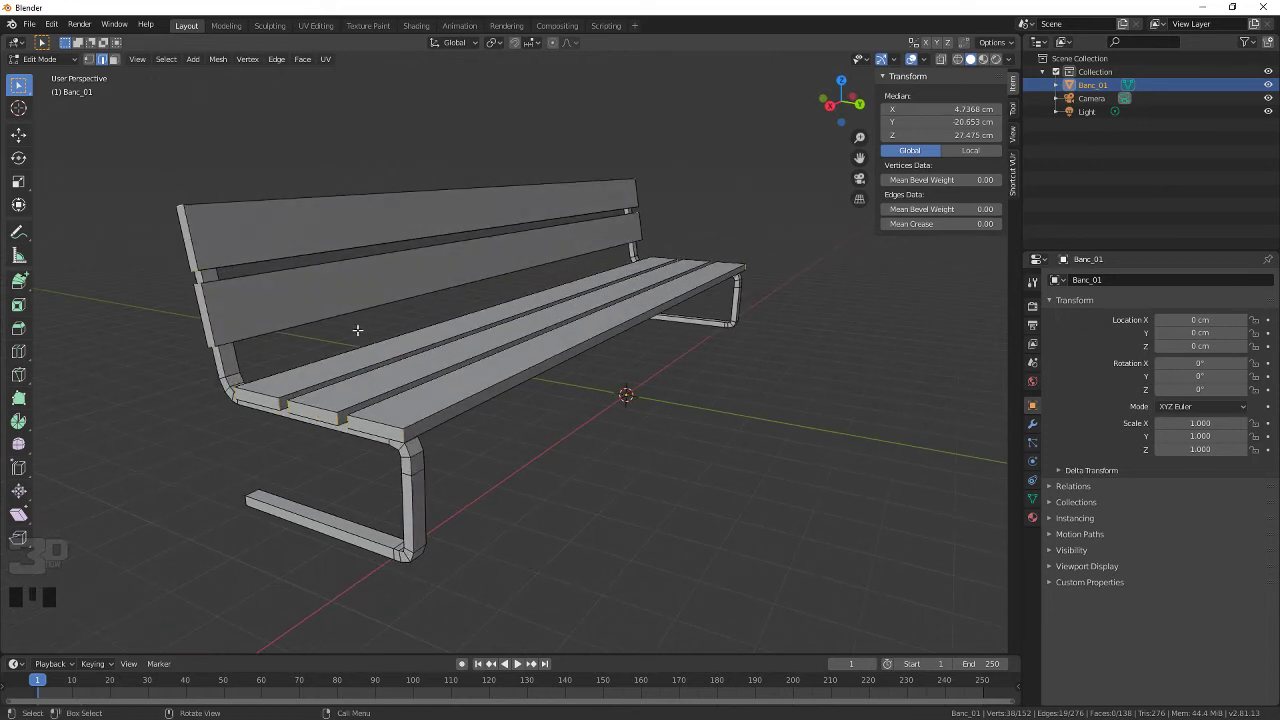
{"action": "right_click", "coordinate": [357, 329]}
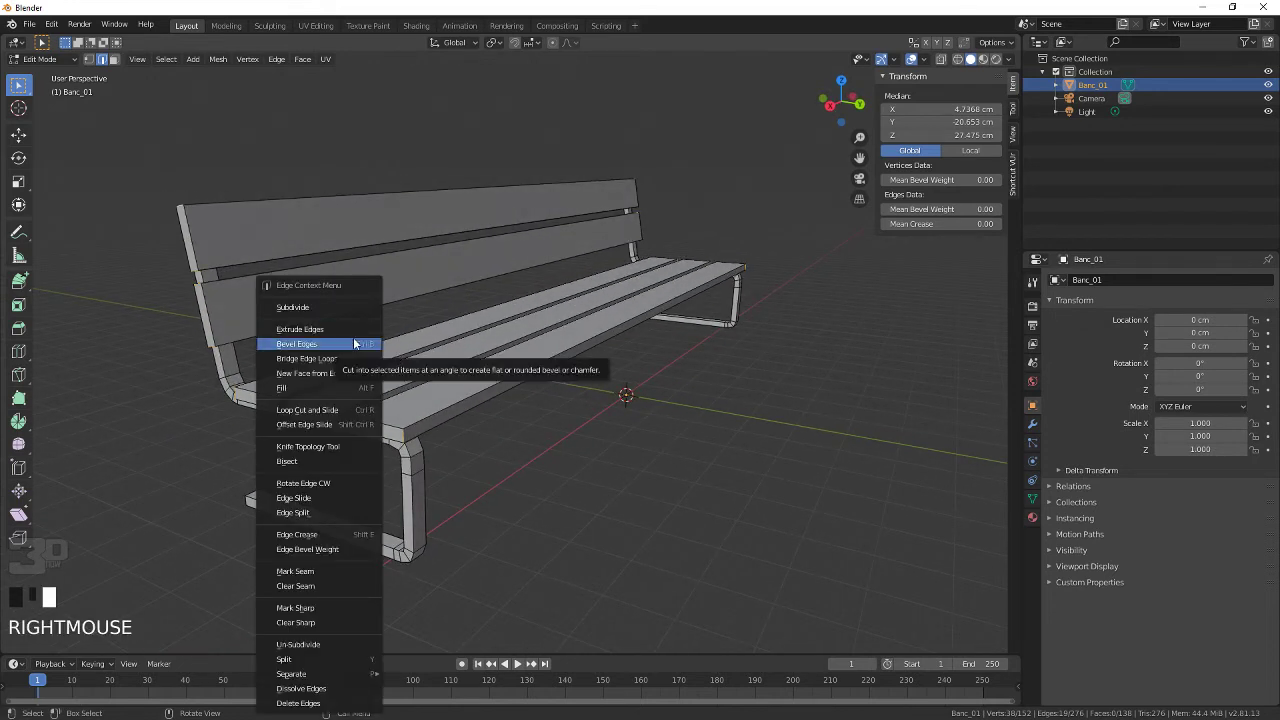
{"action": "left_click", "coordinate": [353, 337]}
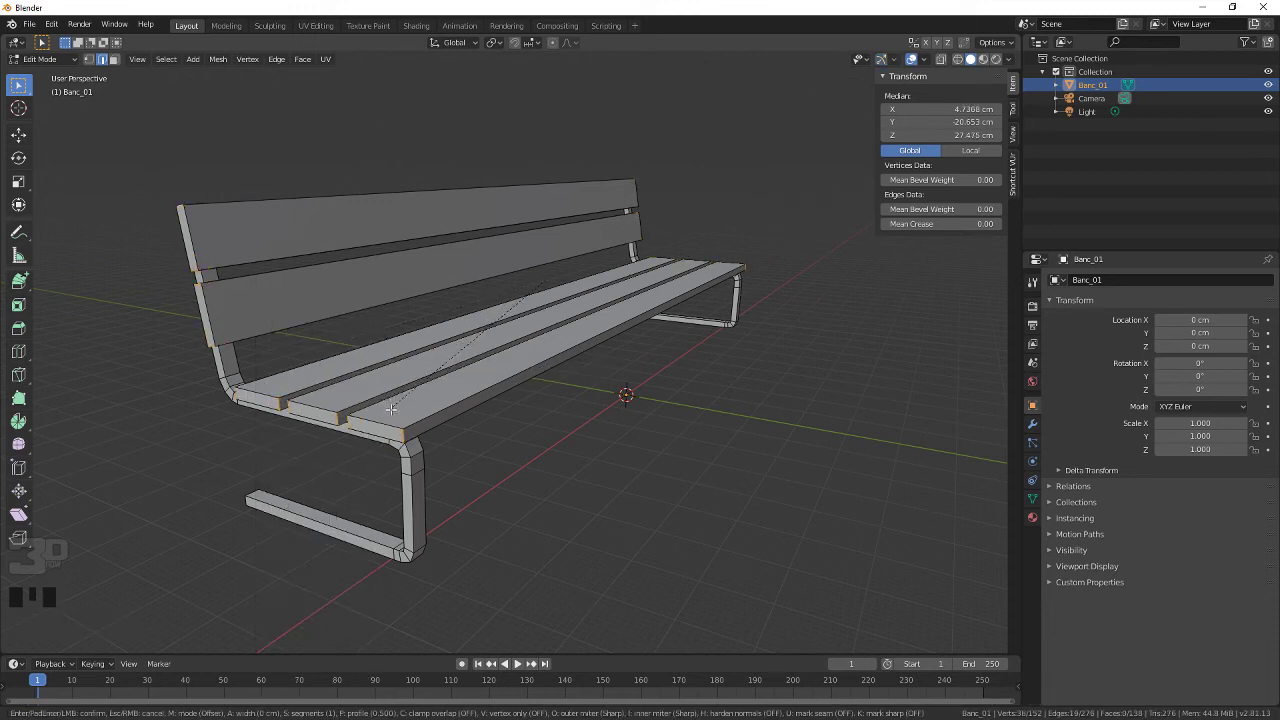
{"action": "left_click", "coordinate": [496, 306]}
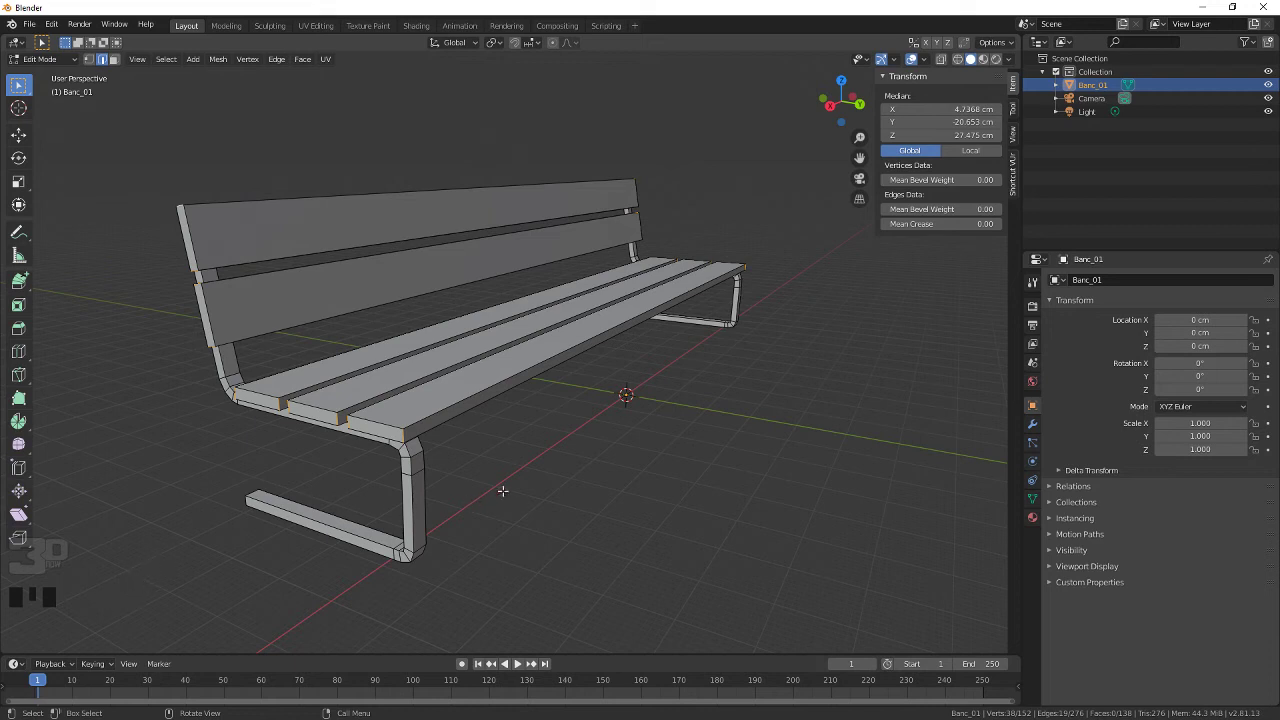
Step: Bevel the selected slat corner edges with 4 segments and a width of about 1.47 cm
{"action": "scroll", "coordinate": [450, 422], "scroll_direction": "up", "scroll_amount": 2}
{"action": "scroll", "coordinate": [293, 529], "scroll_direction": "down", "scroll_amount": 1}
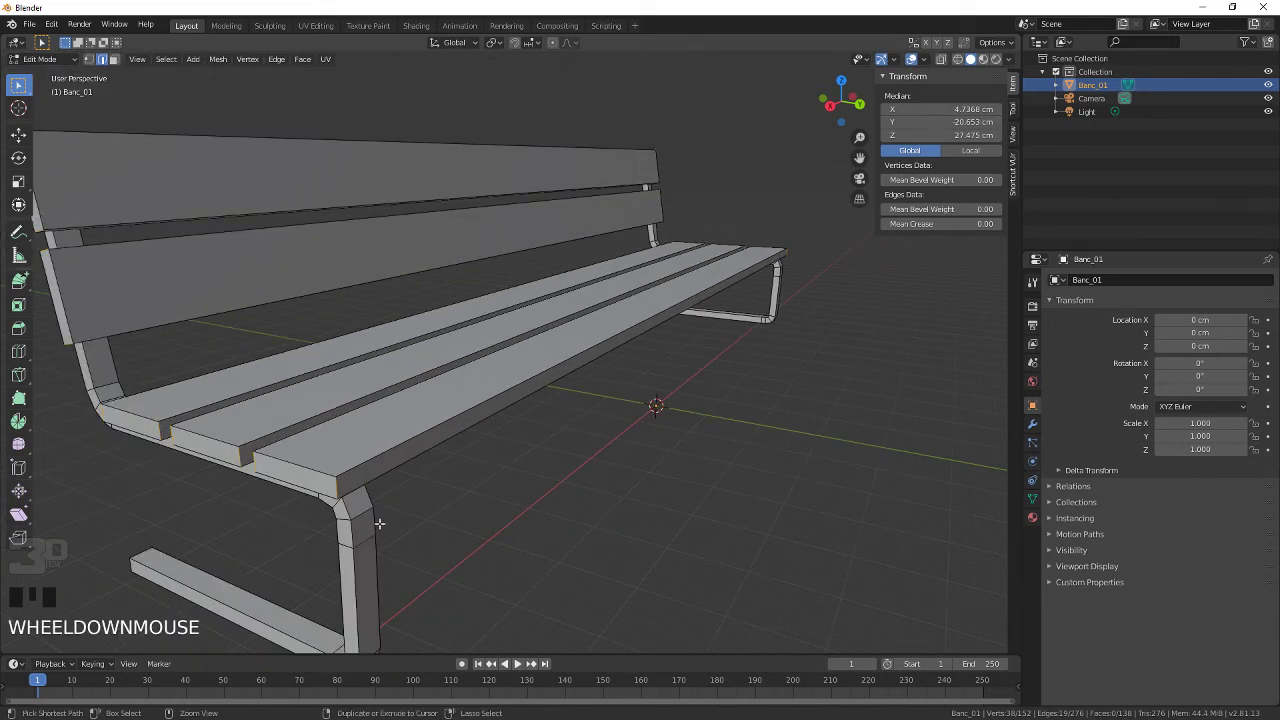
{"action": "key", "text": "ctrl+b"}
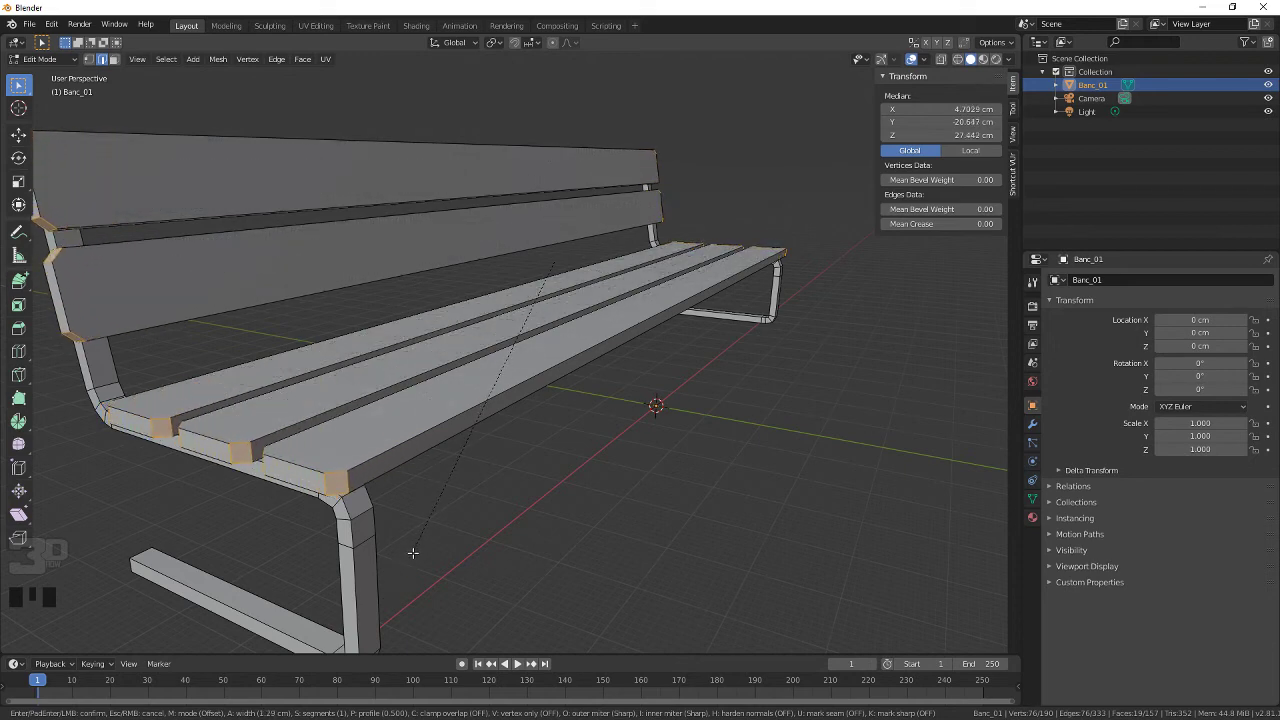
{"action": "scroll", "coordinate": [413, 553], "scroll_direction": "up", "scroll_amount": 3}
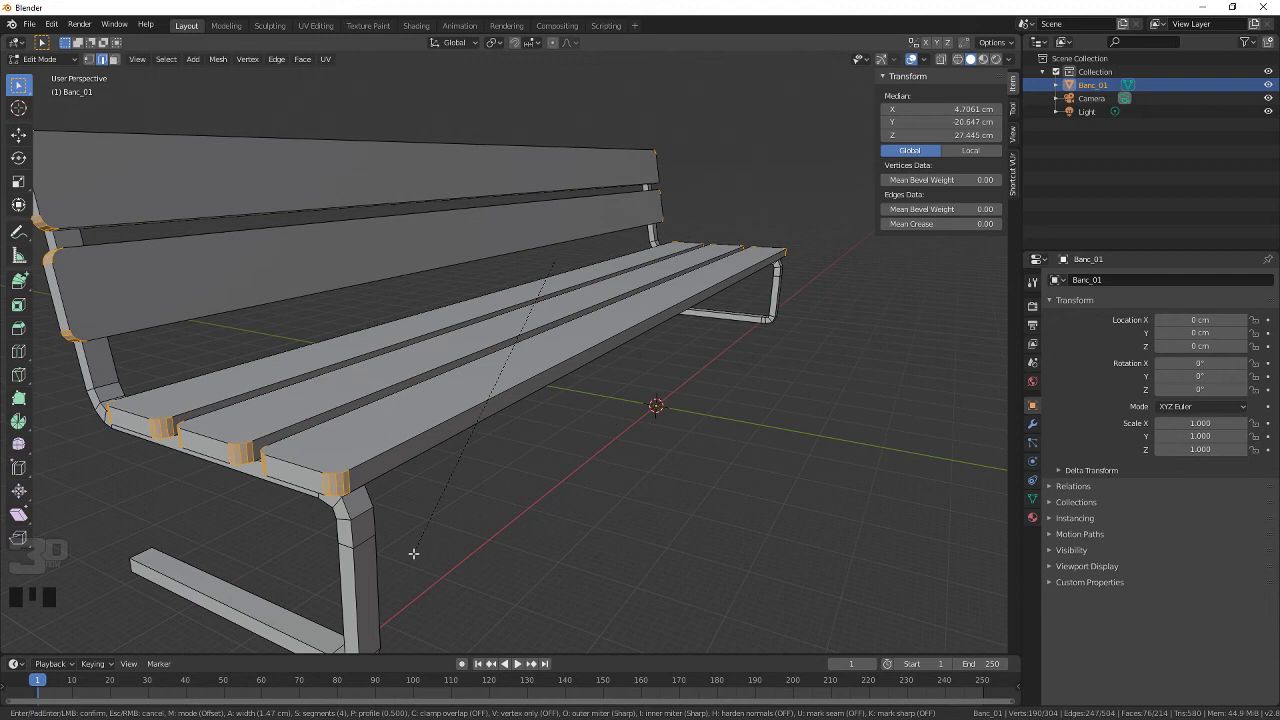
{"action": "scroll", "coordinate": [413, 553], "scroll_direction": "down", "scroll_amount": 1}
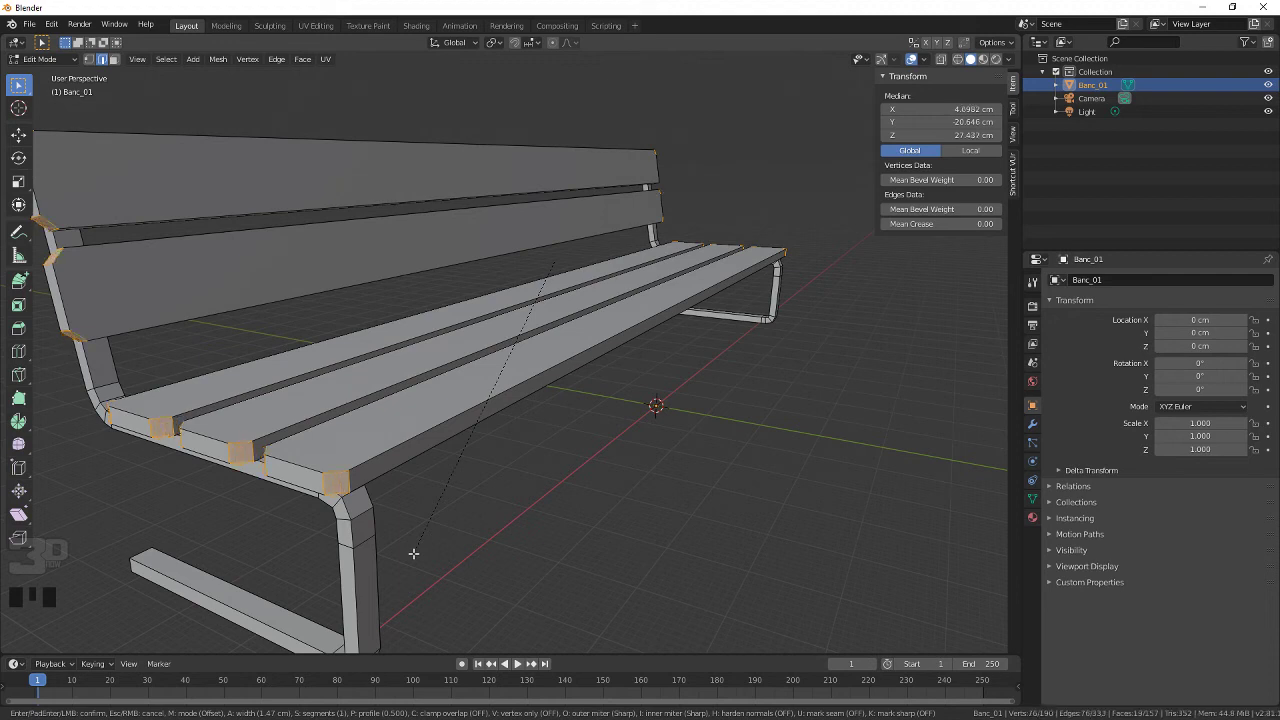
{"action": "scroll", "coordinate": [413, 553], "scroll_direction": "up", "scroll_amount": 1}
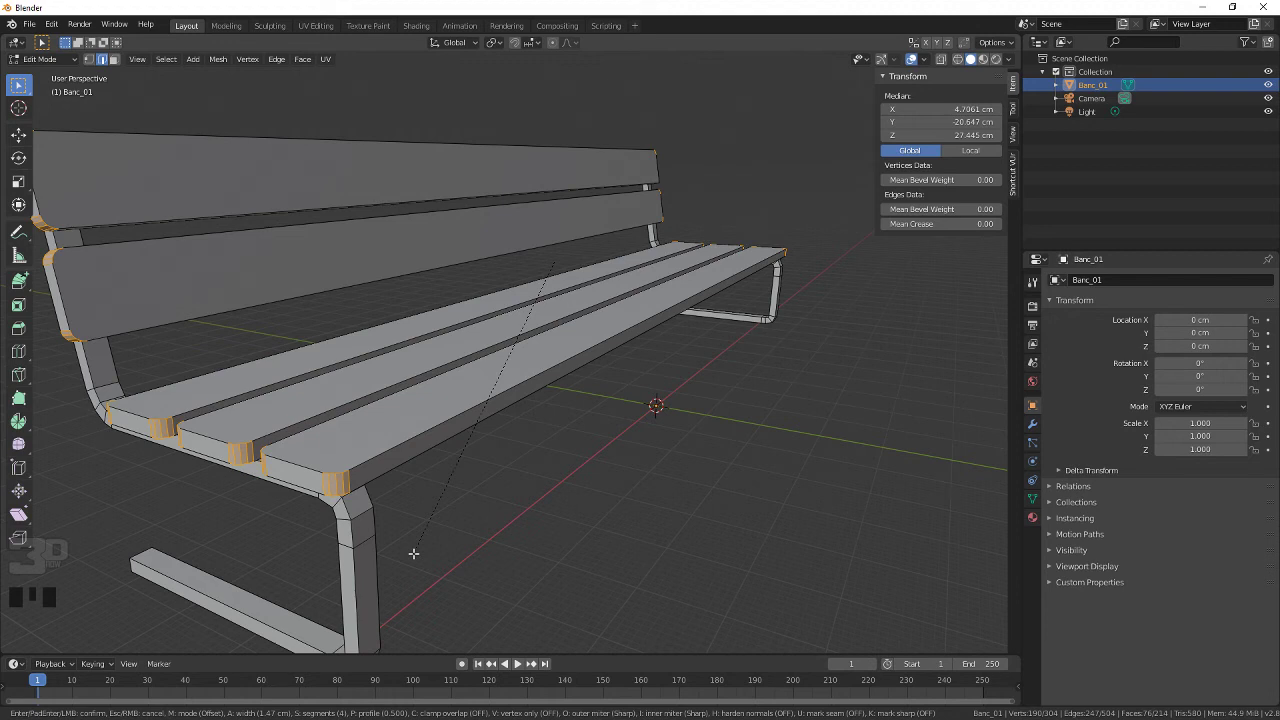
{"action": "left_click", "coordinate": [413, 553]}
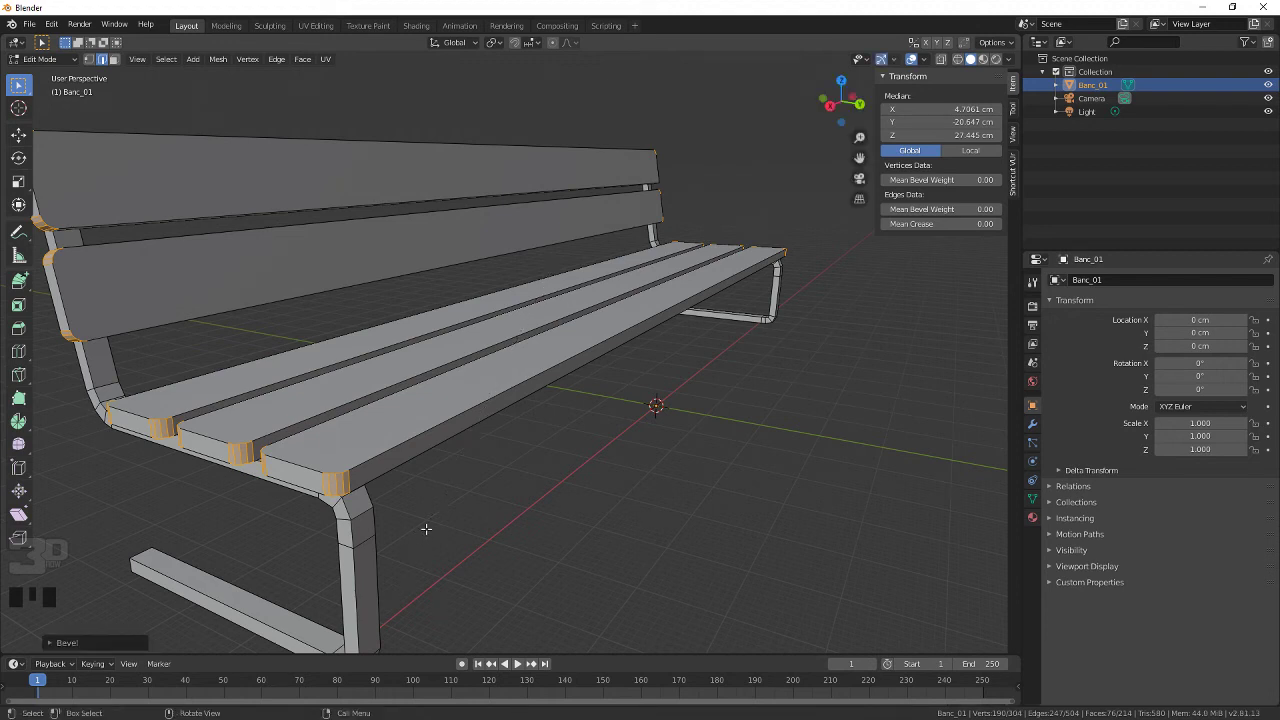
Step: Set the width of the slat corner bevel to 1.8 cm
{"action": "left_click", "coordinate": [49, 640]}
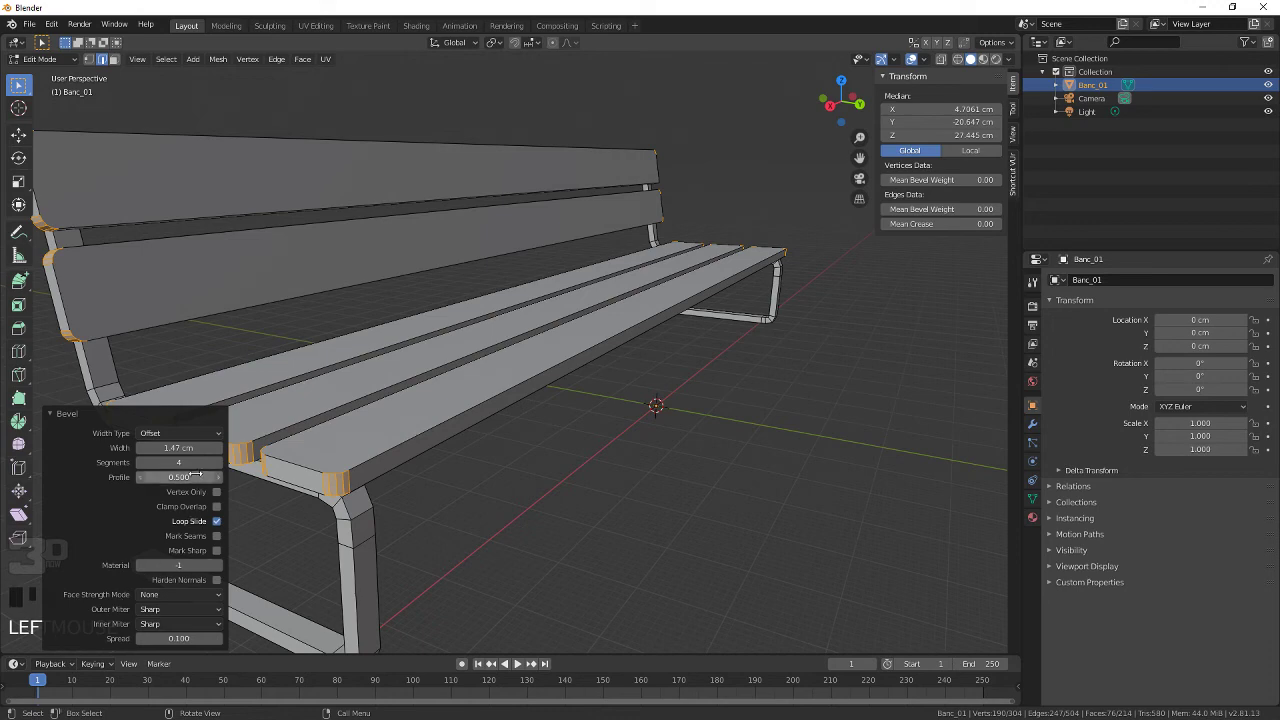
{"action": "mouse_move", "coordinate": [192, 448]}
{"action": "left_mouse_down"}
{"action": "mouse_move", "coordinate": [150, 448]}
{"action": "mouse_move", "coordinate": [260, 448]}
{"action": "mouse_move", "coordinate": [150, 448]}
{"action": "mouse_move", "coordinate": [230, 448]}
{"action": "mouse_move", "coordinate": [188, 449]}
{"action": "left_mouse_up"}
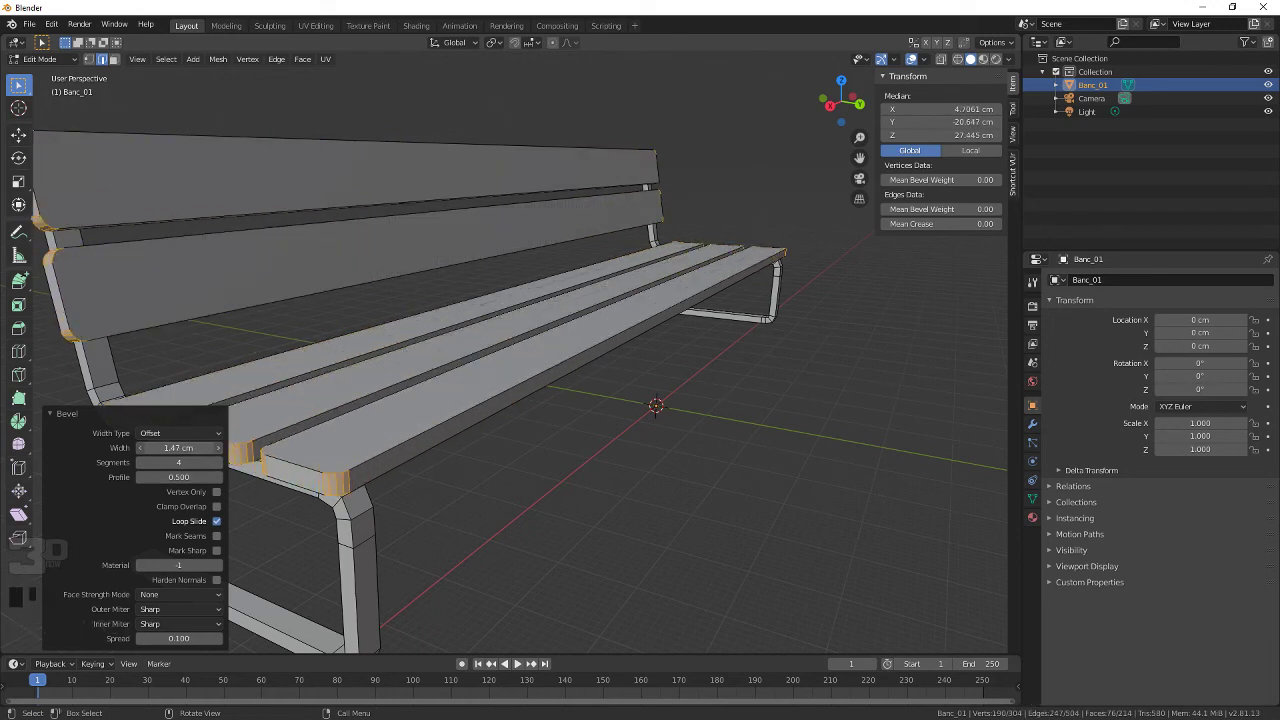
{"action": "left_click", "coordinate": [183, 449]}
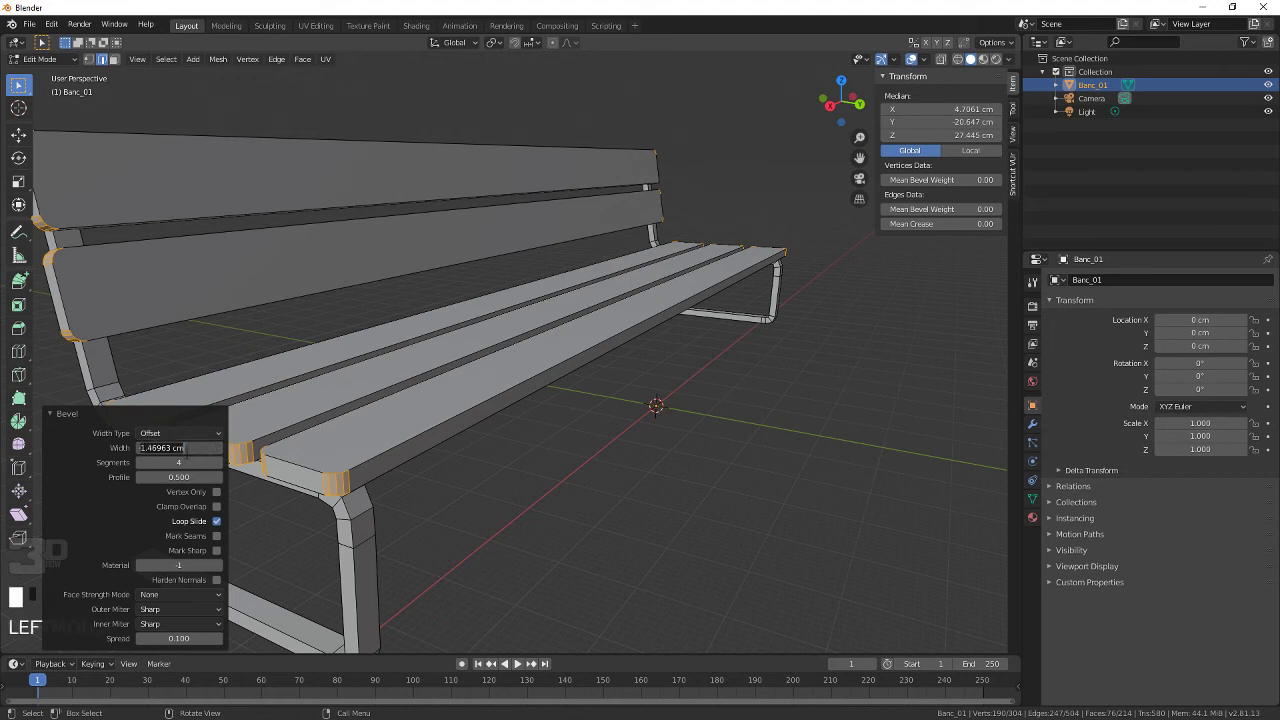
{"action": "type", "text": "1.8"}
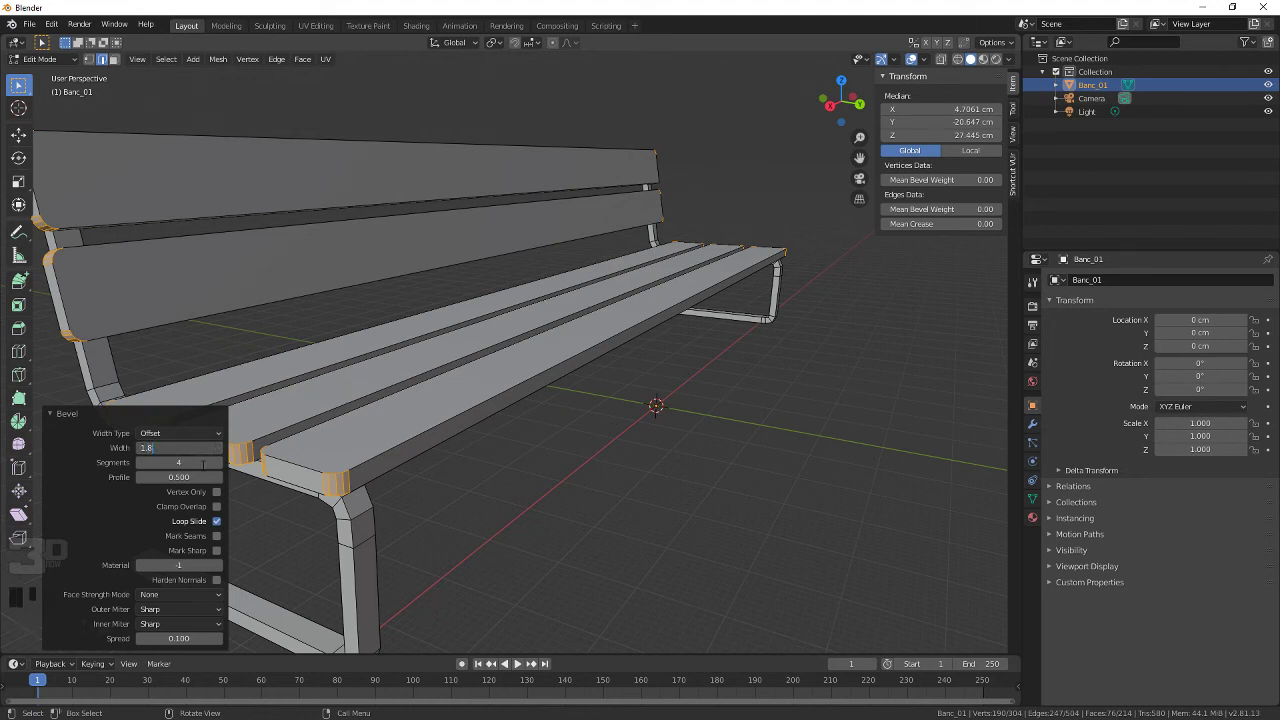
{"action": "key", "text": "Return"}
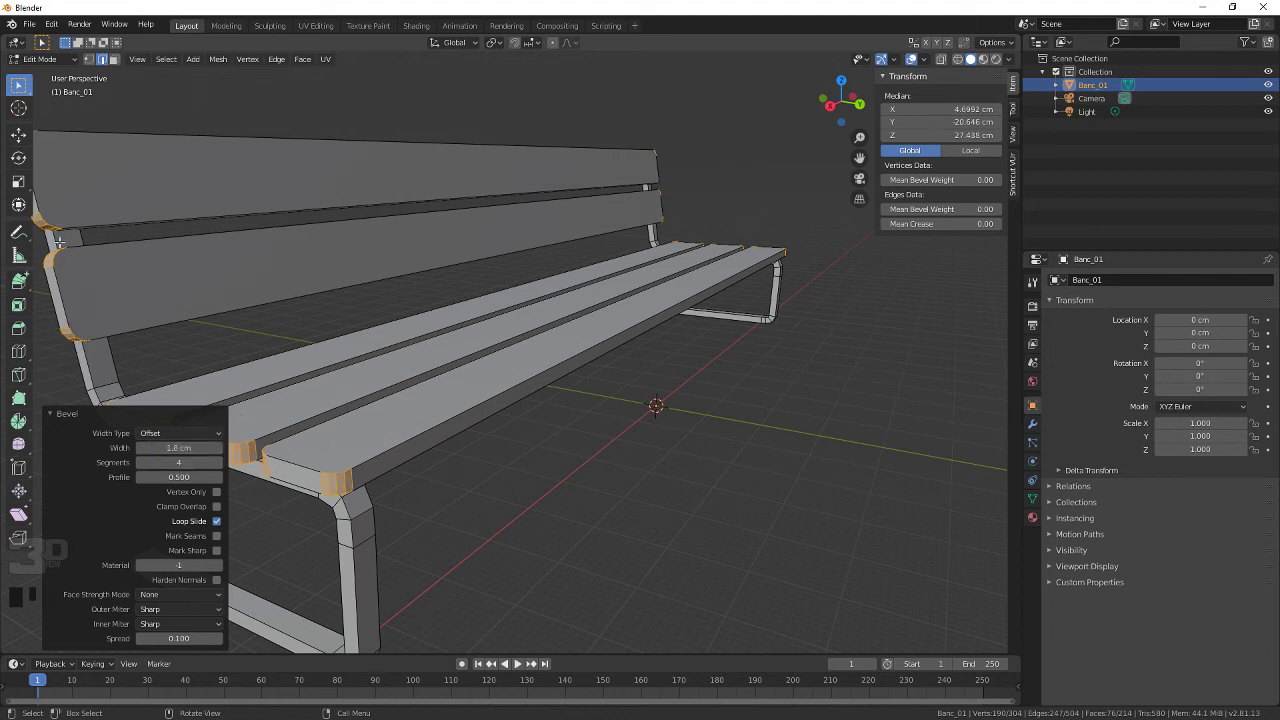
Step: Try a bevel profile of about 0.87 on the slat corners and restore it to 0.5
{"action": "mouse_move", "coordinate": [186, 477]}
{"action": "left_mouse_down"}
{"action": "mouse_move", "coordinate": [240, 477]}
{"action": "mouse_move", "coordinate": [145, 477]}
{"action": "mouse_move", "coordinate": [240, 477]}
{"action": "mouse_move", "coordinate": [187, 477]}
{"action": "left_mouse_up"}
{"action": "left_click", "coordinate": [187, 477]}
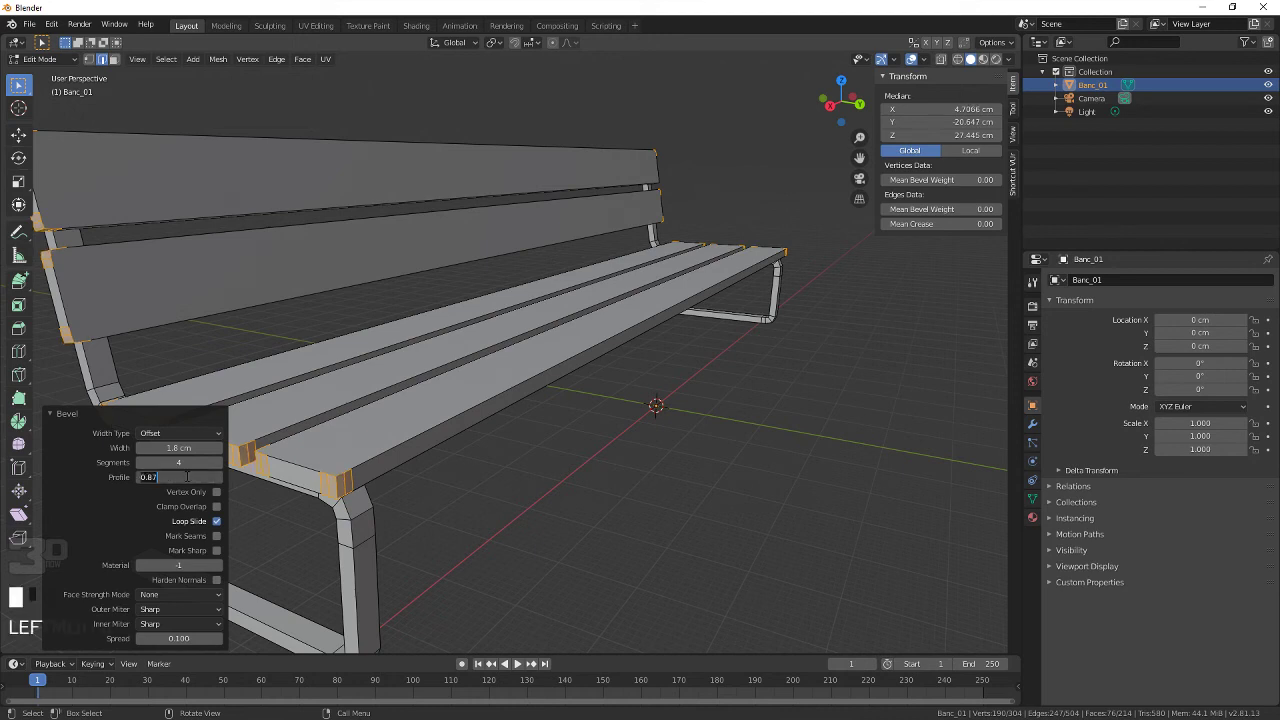
{"action": "key", "text": "BackSpace"}
{"action": "key", "text": "Return"}
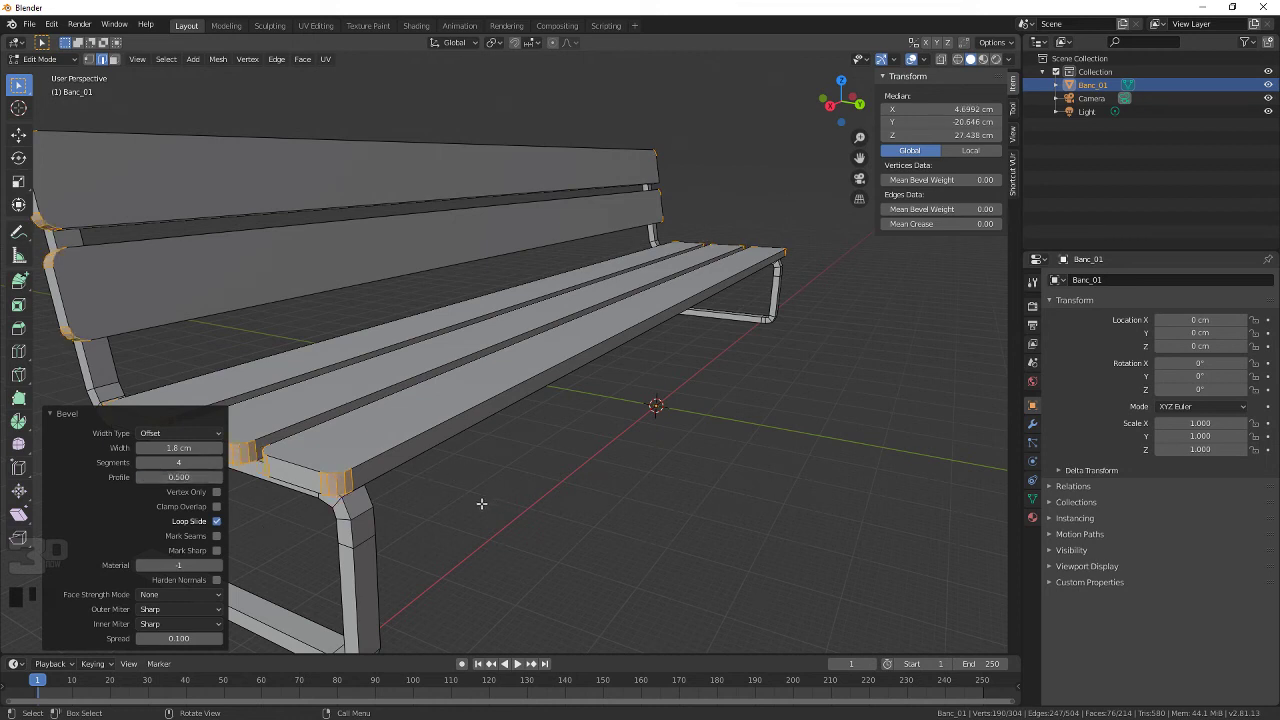
Step: Deselect the bevelled corners, show the bench in left orthographic view and hide the sidebar
{"action": "left_click", "coordinate": [606, 550]}
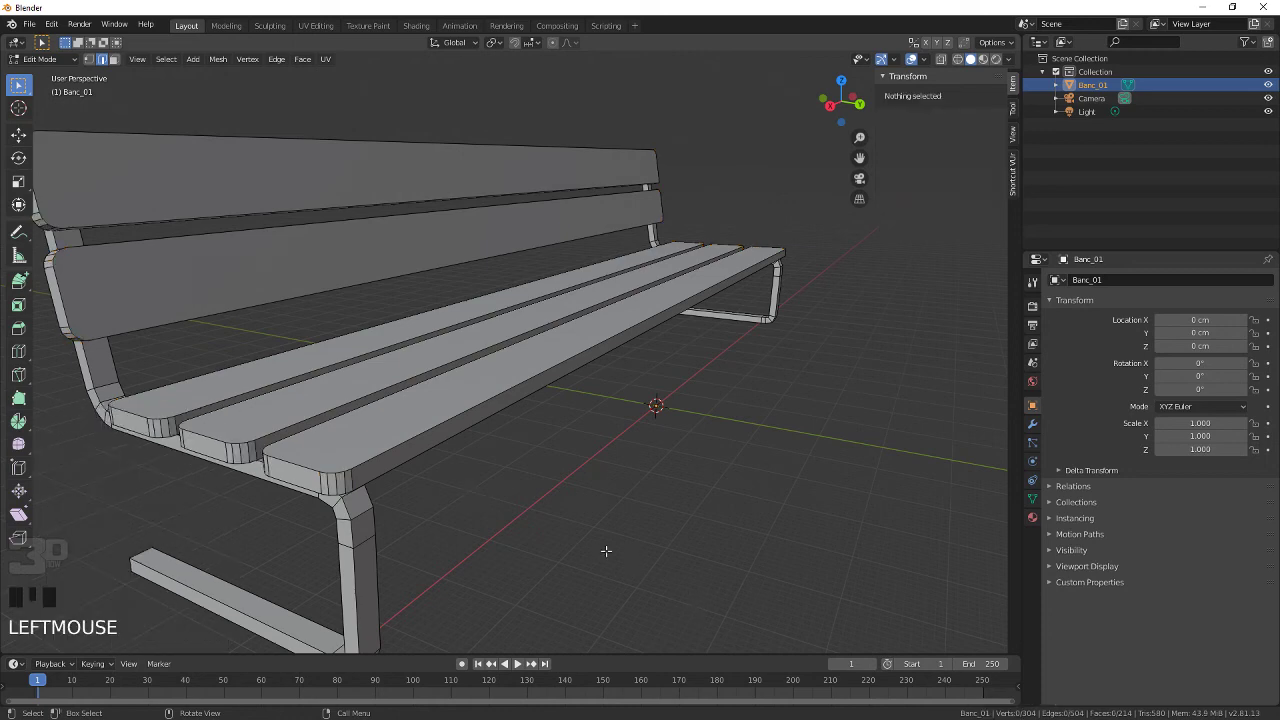
{"action": "scroll", "coordinate": [606, 550], "scroll_direction": "down", "scroll_amount": 2}
{"action": "middle_click_drag", "start_coordinate": [606, 550], "coordinate": [372, 516]}
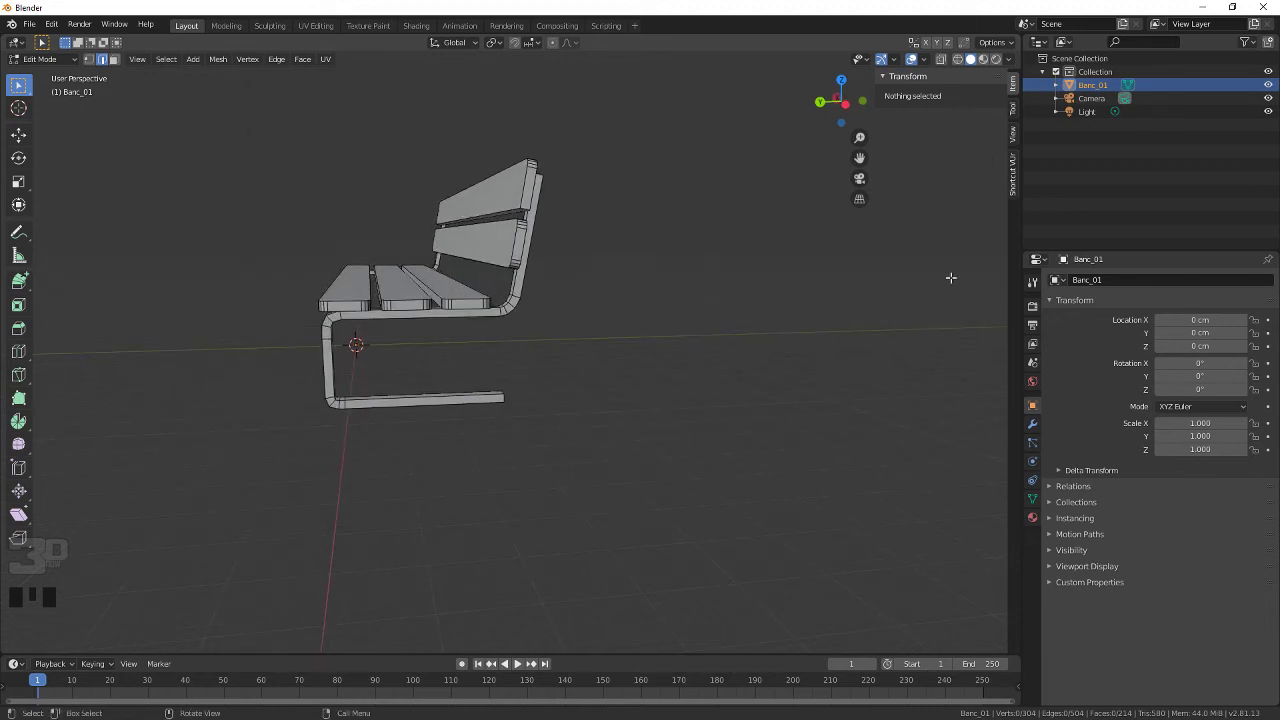
{"action": "left_click", "coordinate": [842, 101]}
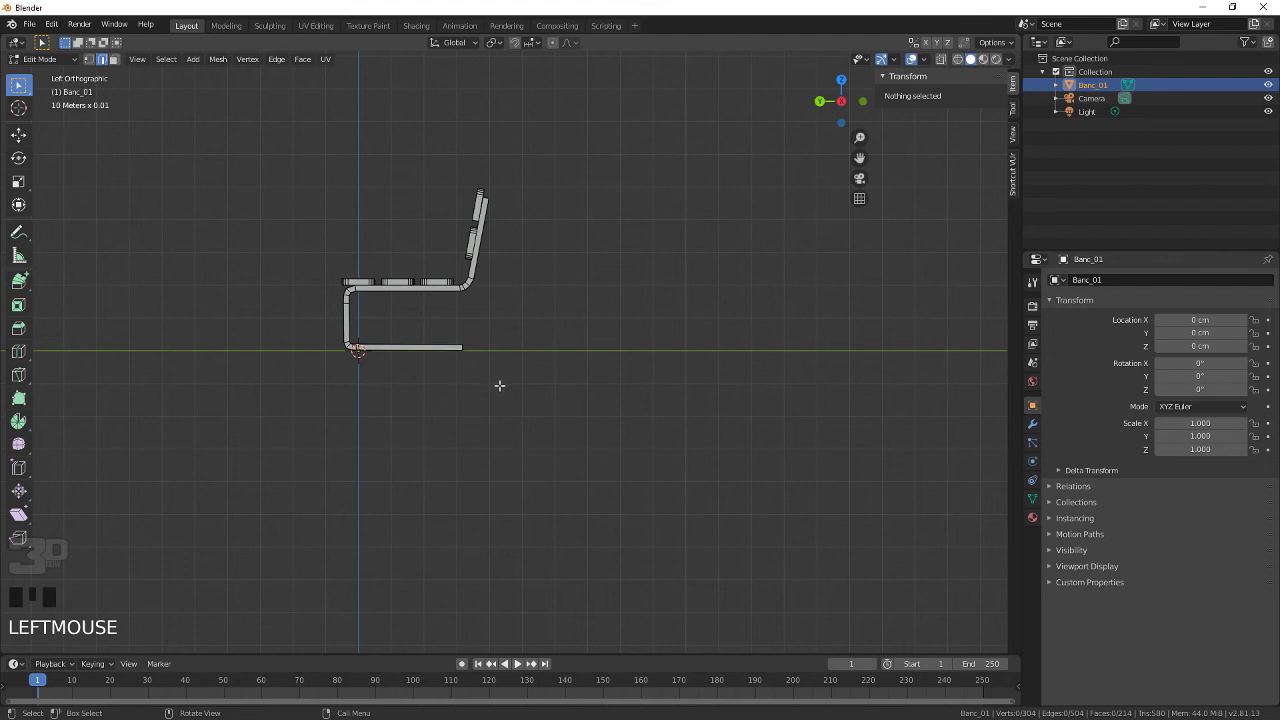
{"action": "key", "text": "n"}
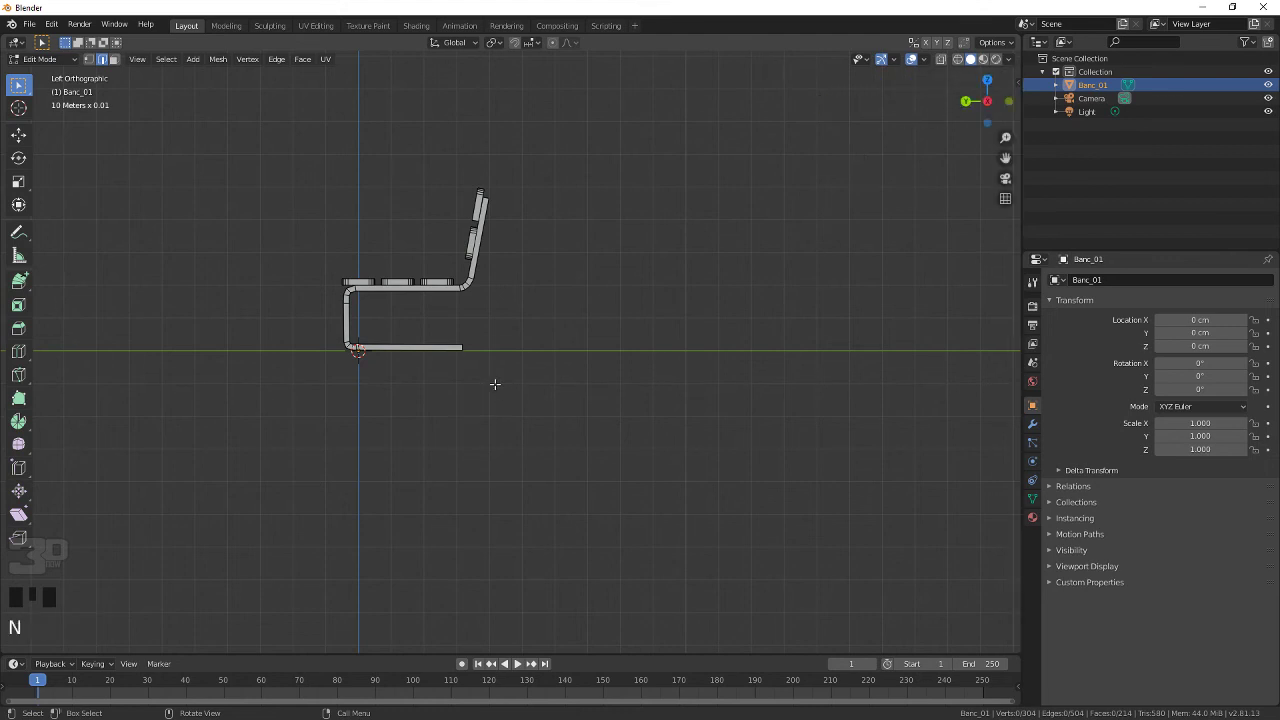
Step: Set up Edit Mode on the bench with vertex selection and X-ray display enabled
{"action": "key", "text": "Tab"}
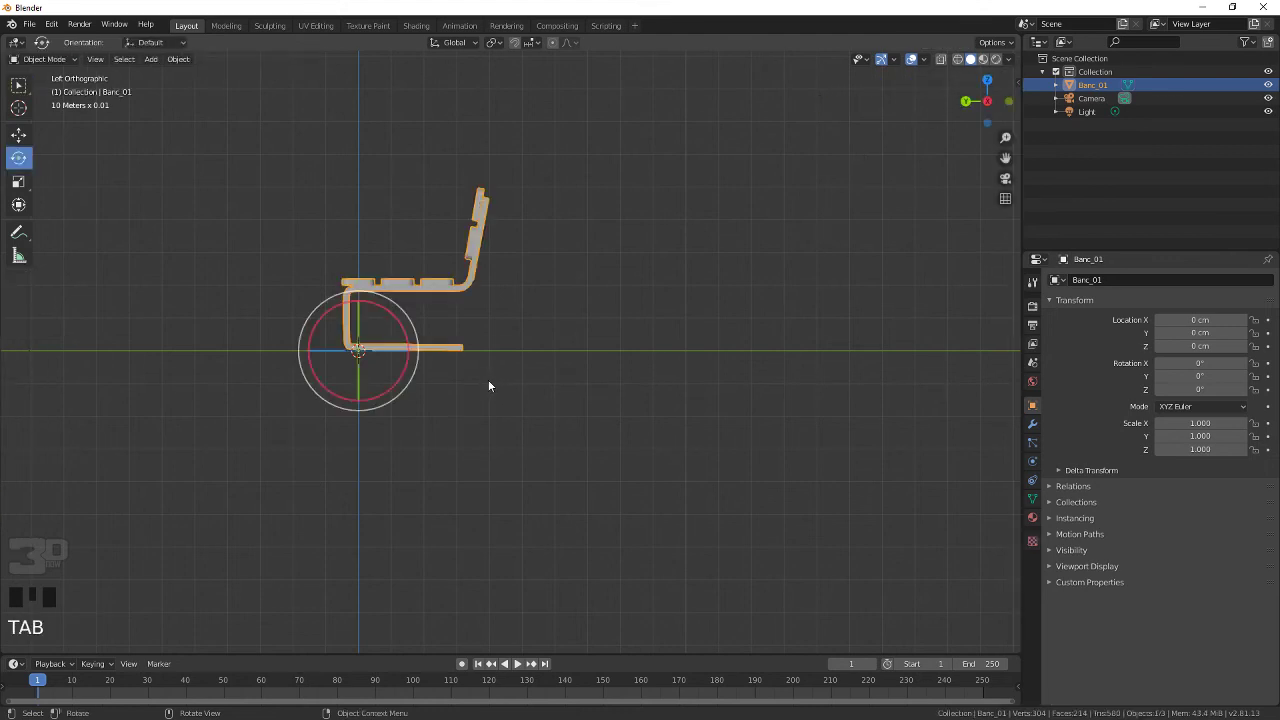
{"action": "key", "text": "1"}
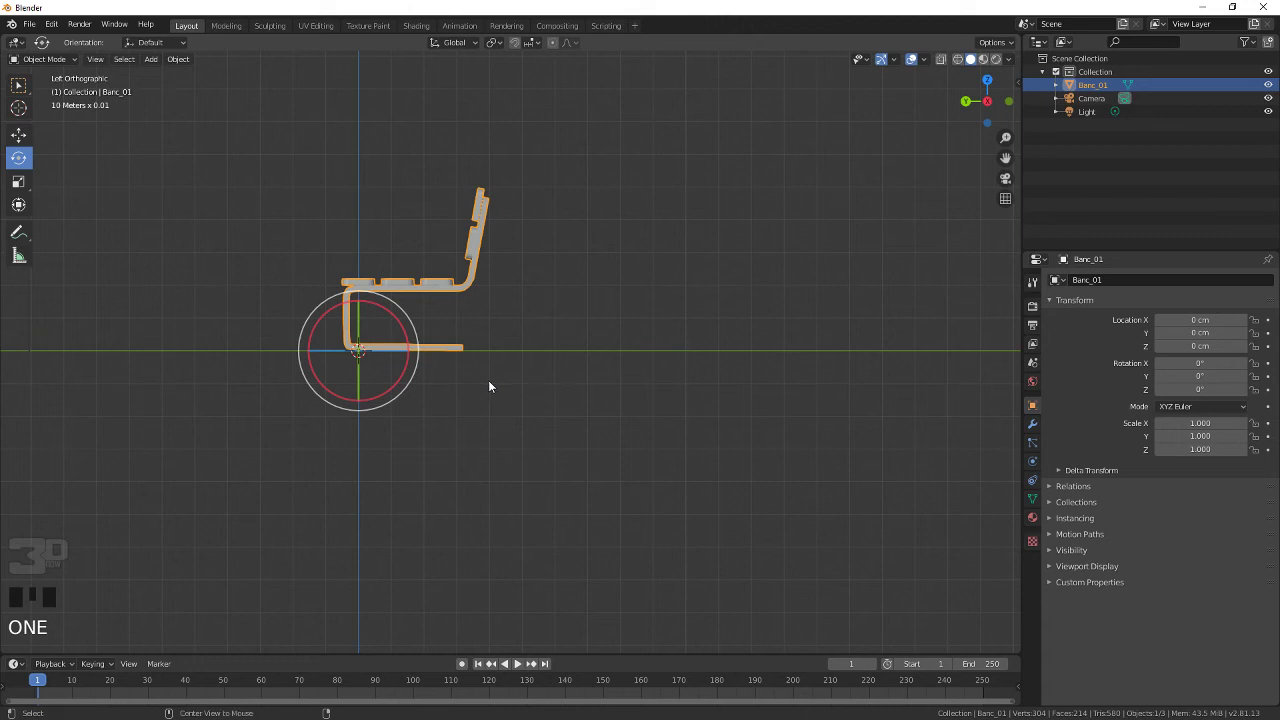
{"action": "key", "text": "alt+z"}
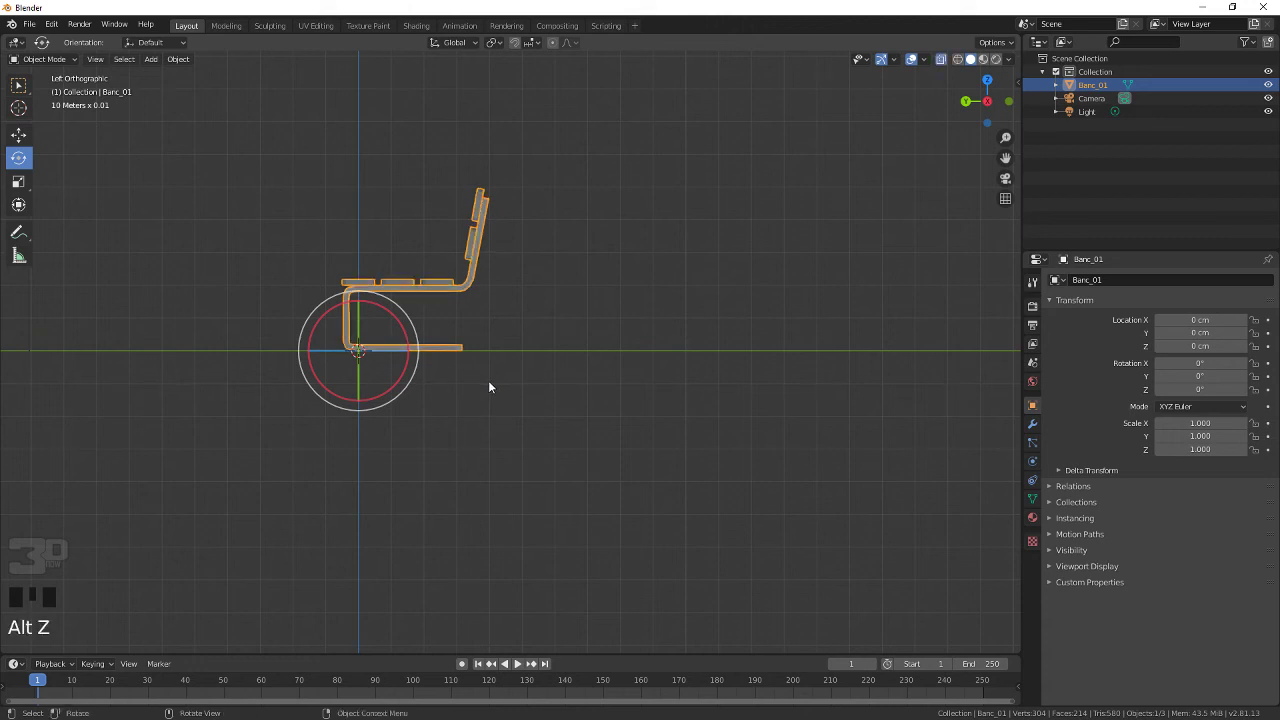
{"action": "key", "text": "Tab"}
{"action": "key", "text": "Tab"}
{"action": "key", "text": "Tab"}
{"action": "key", "text": "Tab"}
{"action": "key", "text": "Tab"}
{"action": "key", "text": "Tab"}
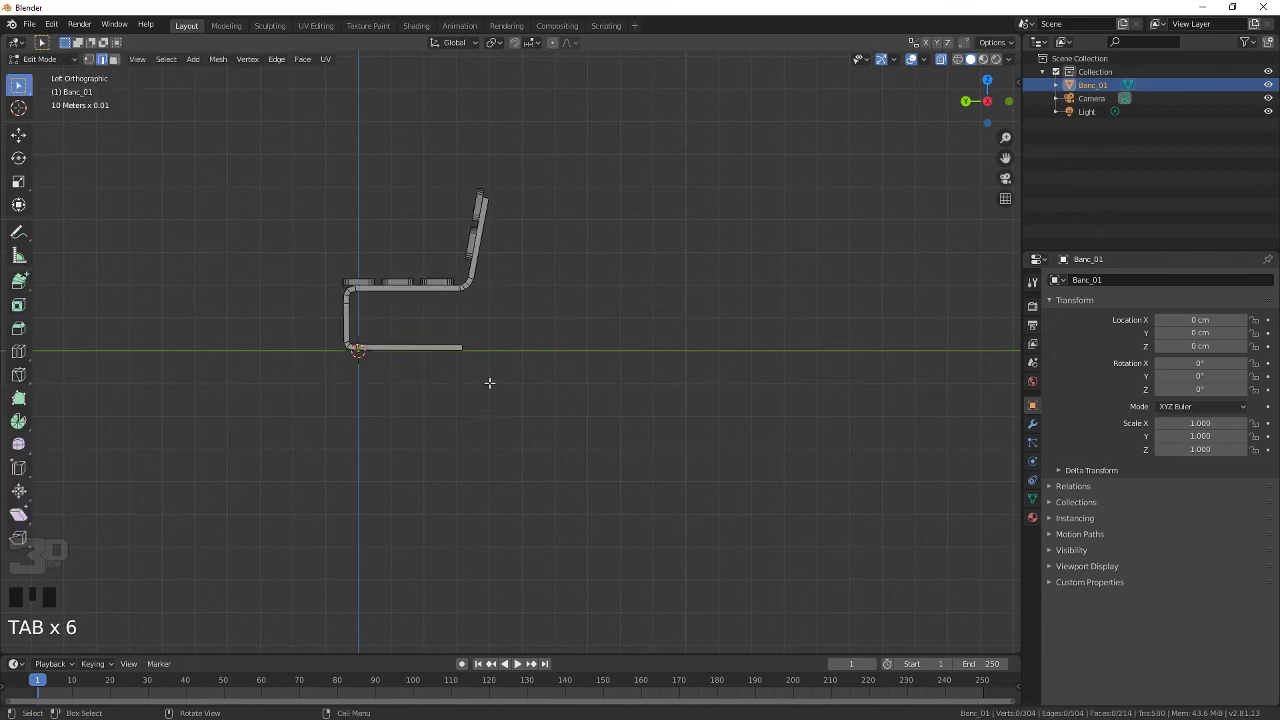
{"action": "key", "text": "1"}
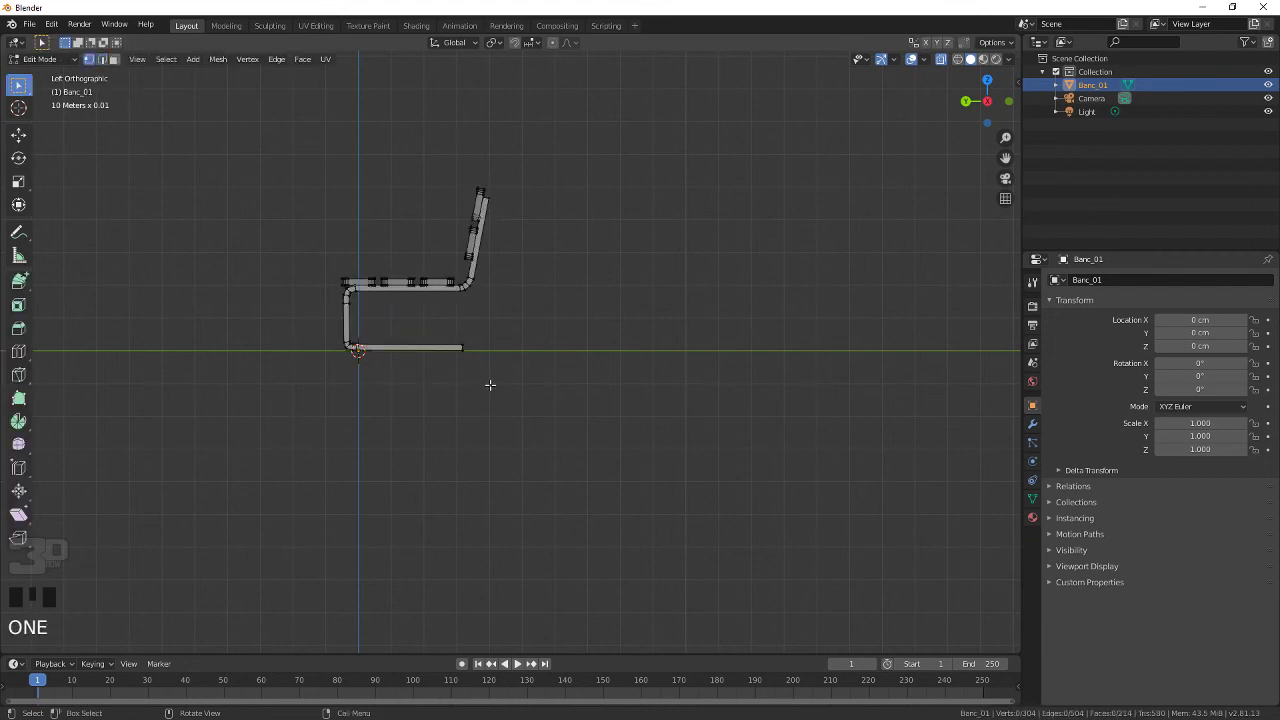
{"action": "key", "text": "alt+z"}
{"action": "key", "text": "alt+z"}
{"action": "key", "text": "alt+z"}
{"action": "key", "text": "alt+z"}
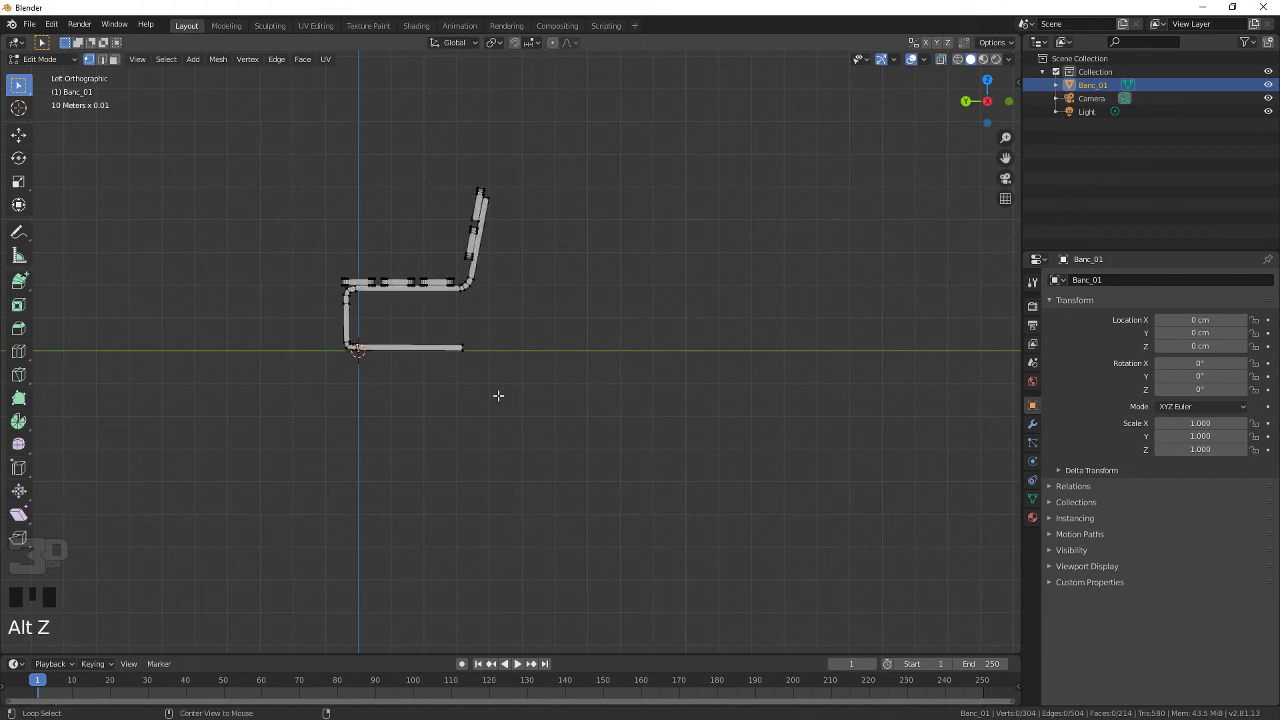
{"action": "key", "text": "alt+z"}
{"action": "key", "text": "alt+z"}
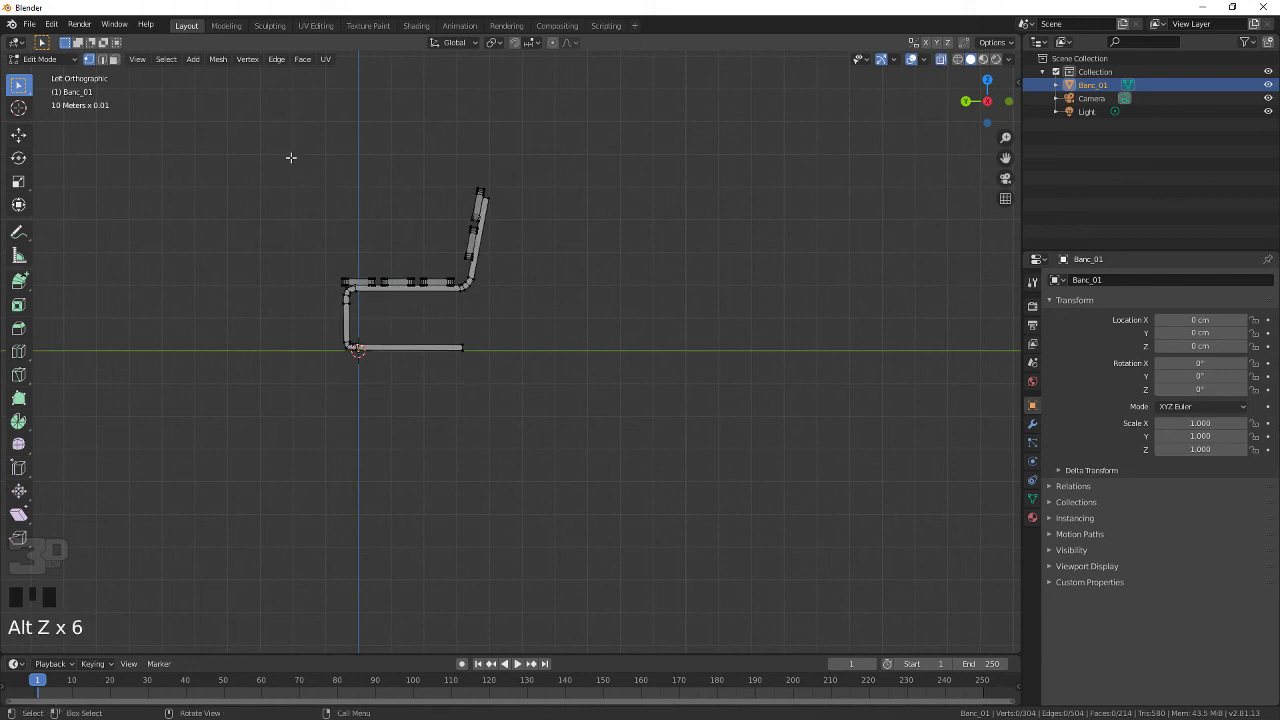
Step: Select all vertices of the seat, backrest and upper frame, and move them up about 4.89 cm along Z
{"action": "left_click_drag", "start_coordinate": [291, 157], "coordinate": [531, 323]}
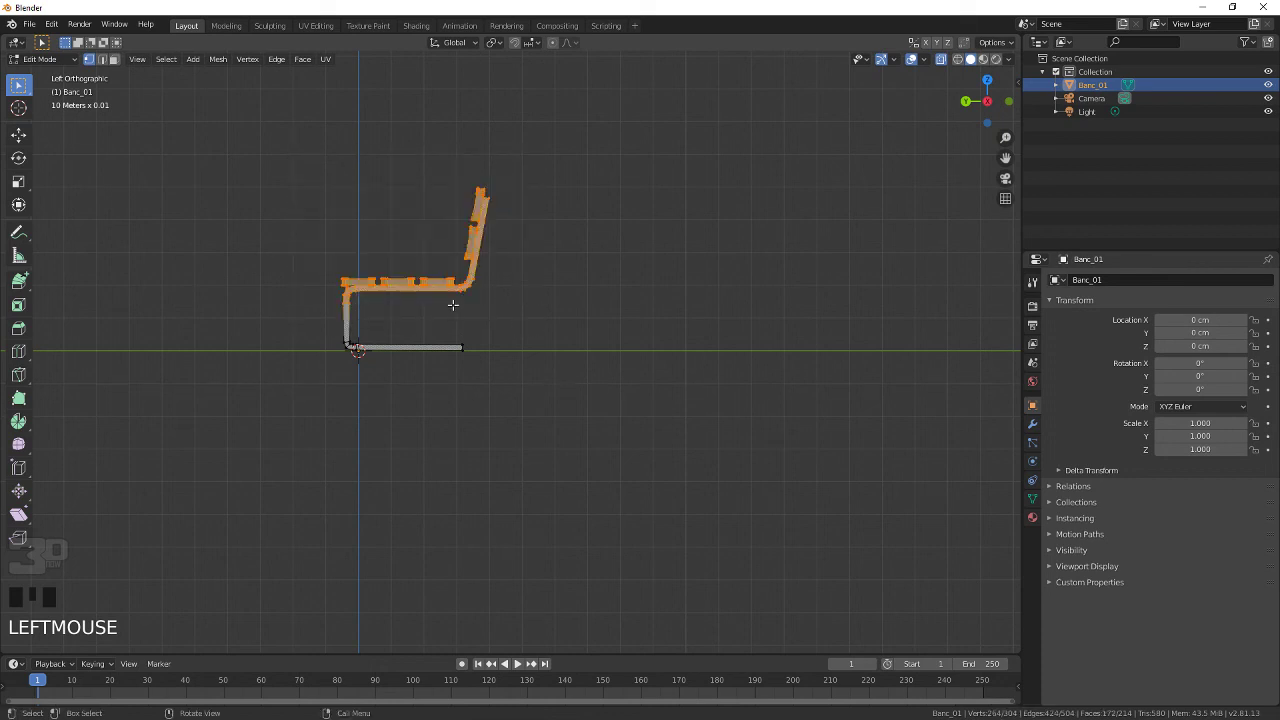
{"action": "key", "text": "g"}
{"action": "key", "text": "z"}
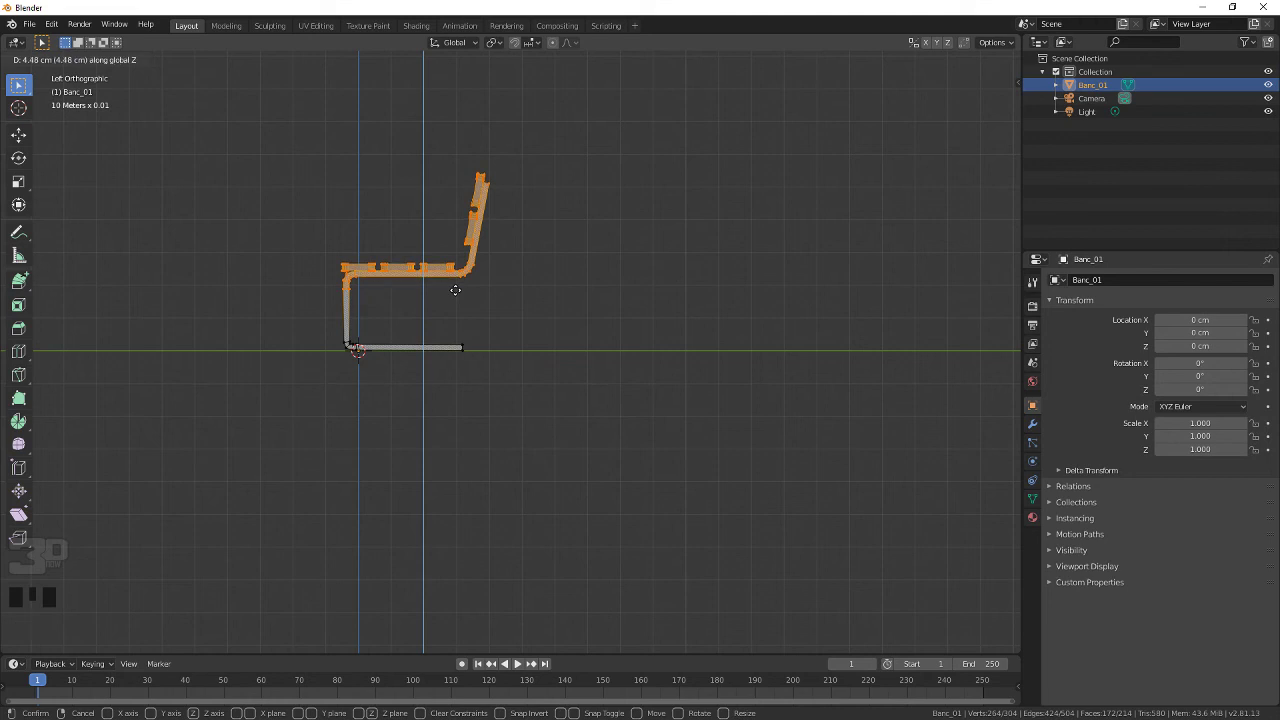
{"action": "left_click", "coordinate": [451, 287]}
Step: Select the inner vertices of the frame's lower front bend and shift them about 0.06 cm along Y
{"action": "scroll", "coordinate": [360, 306], "scroll_direction": "up", "scroll_amount": 4}
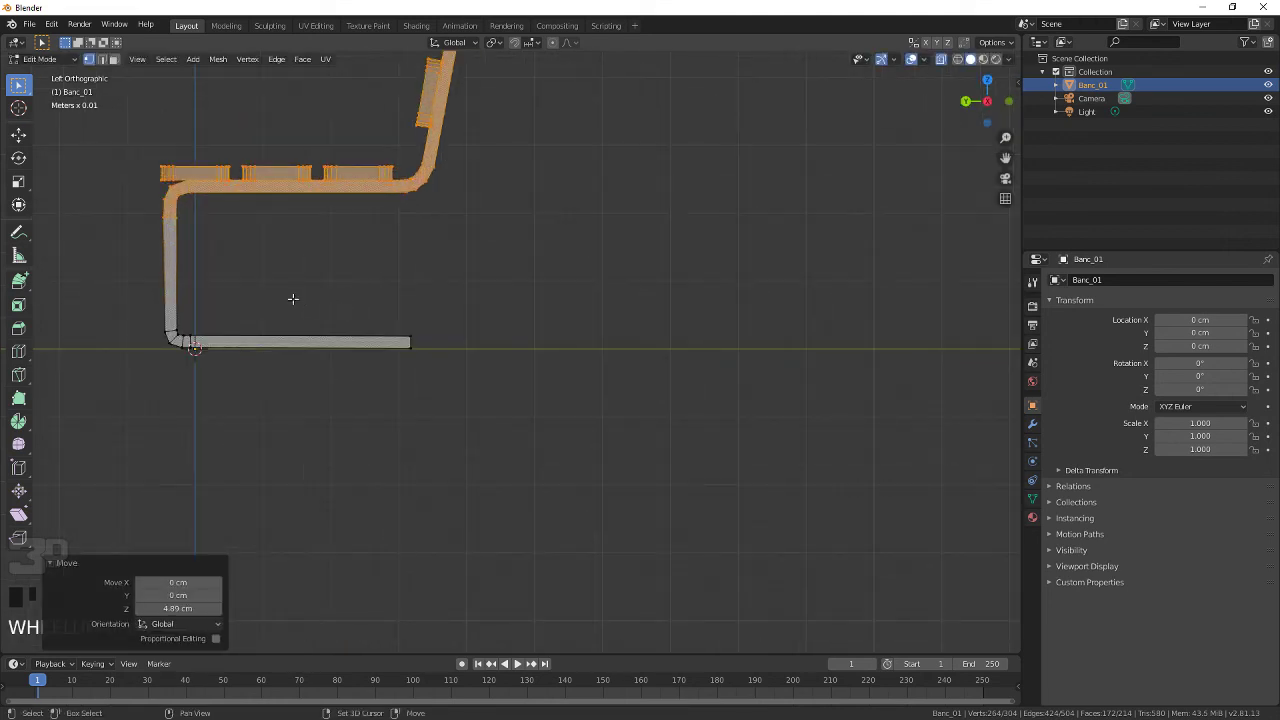
{"action": "middle_click_drag", "start_coordinate": [291, 297], "coordinate": [363, 306], "text": "shift"}
{"action": "scroll", "coordinate": [263, 357], "scroll_direction": "up", "scroll_amount": 3}
{"action": "middle_click_drag", "start_coordinate": [288, 294], "coordinate": [416, 348], "text": "shift"}
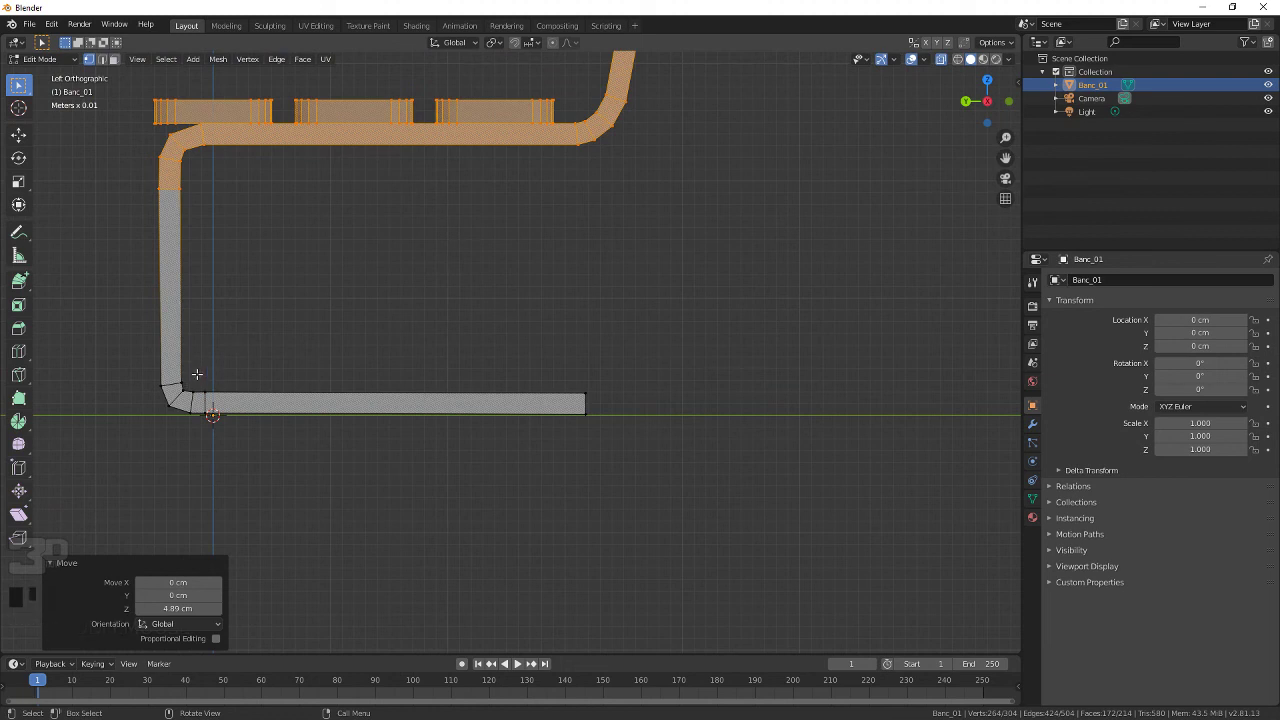
{"action": "left_click_drag", "start_coordinate": [200, 376], "coordinate": [170, 395]}
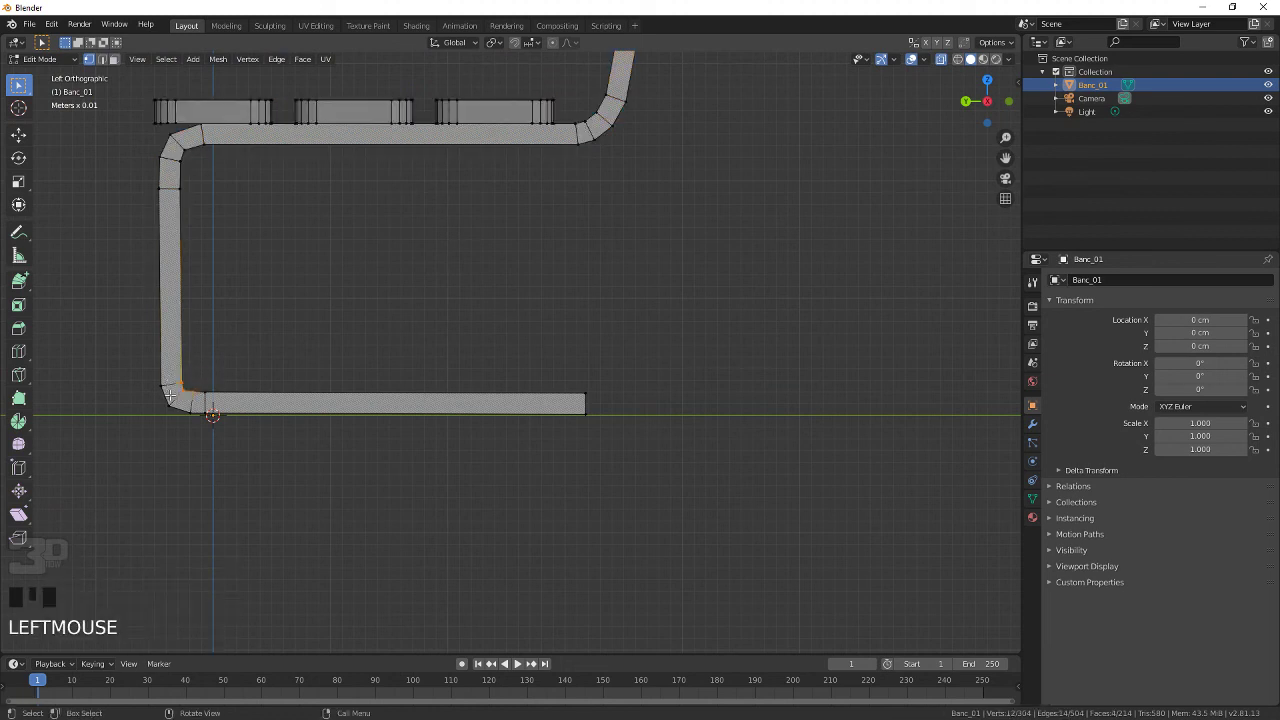
{"action": "key", "text": "g"}
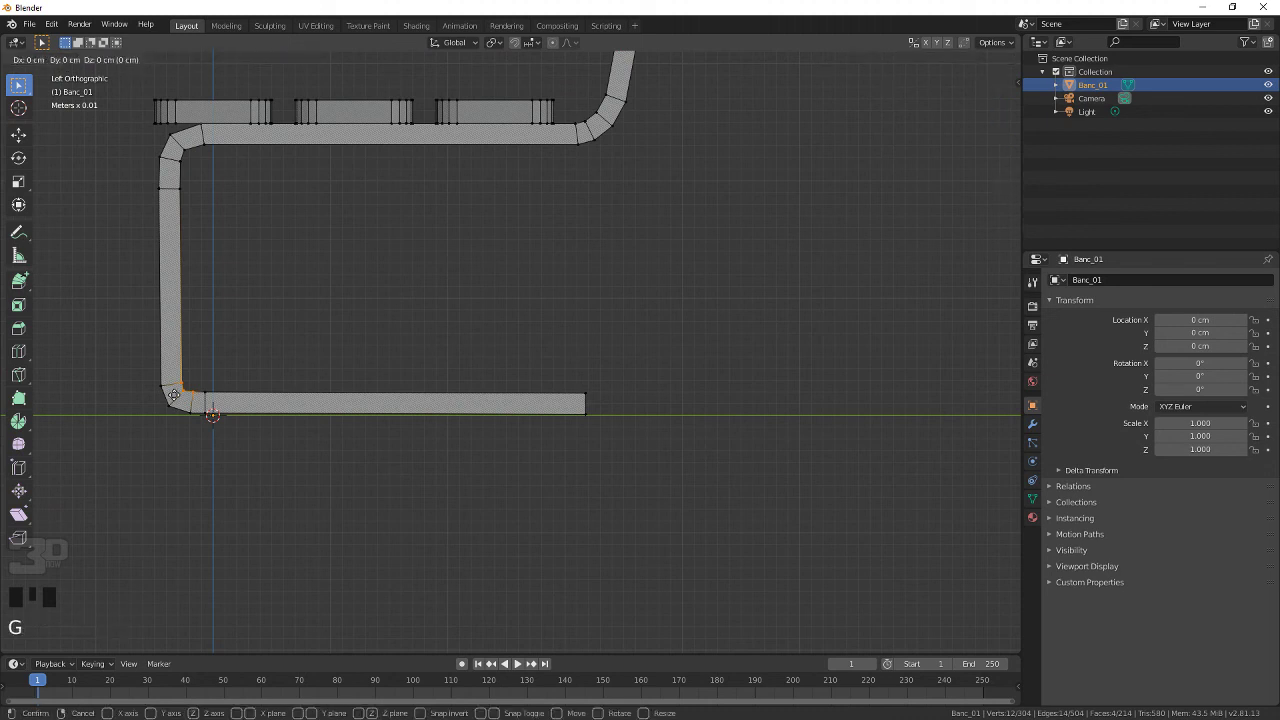
{"action": "key", "text": "y"}
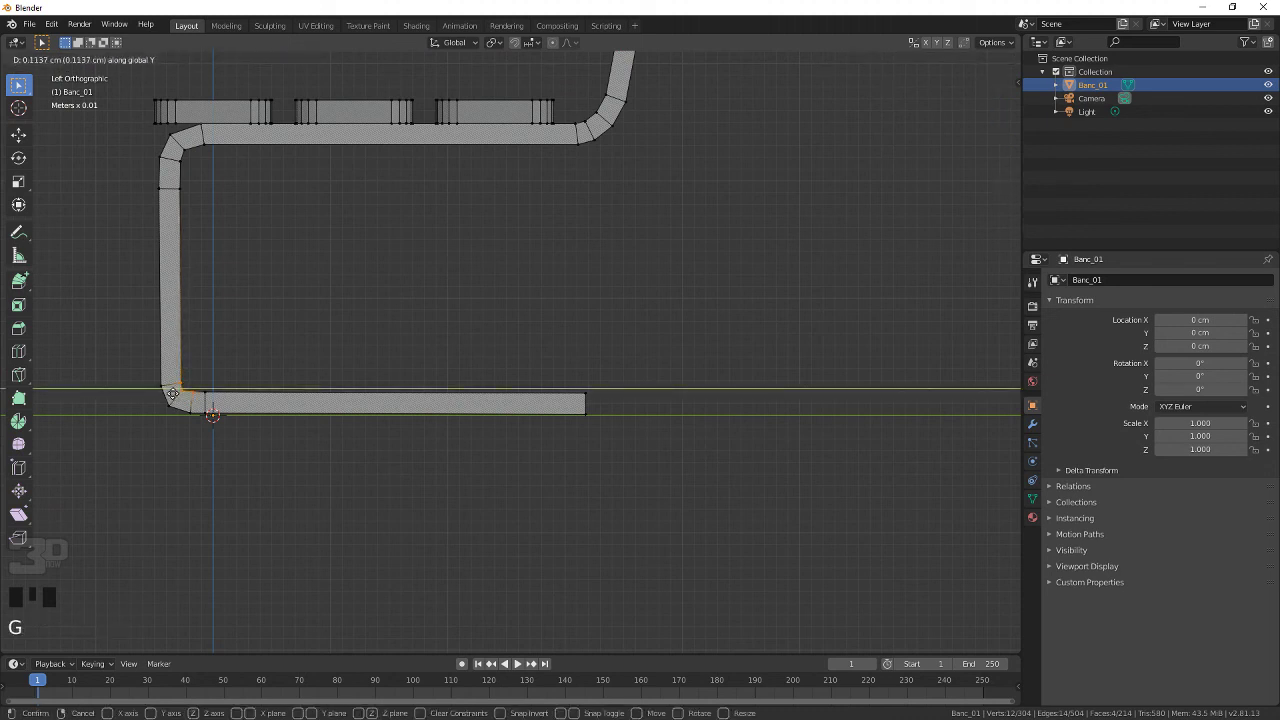
{"action": "left_click", "coordinate": [174, 394]}
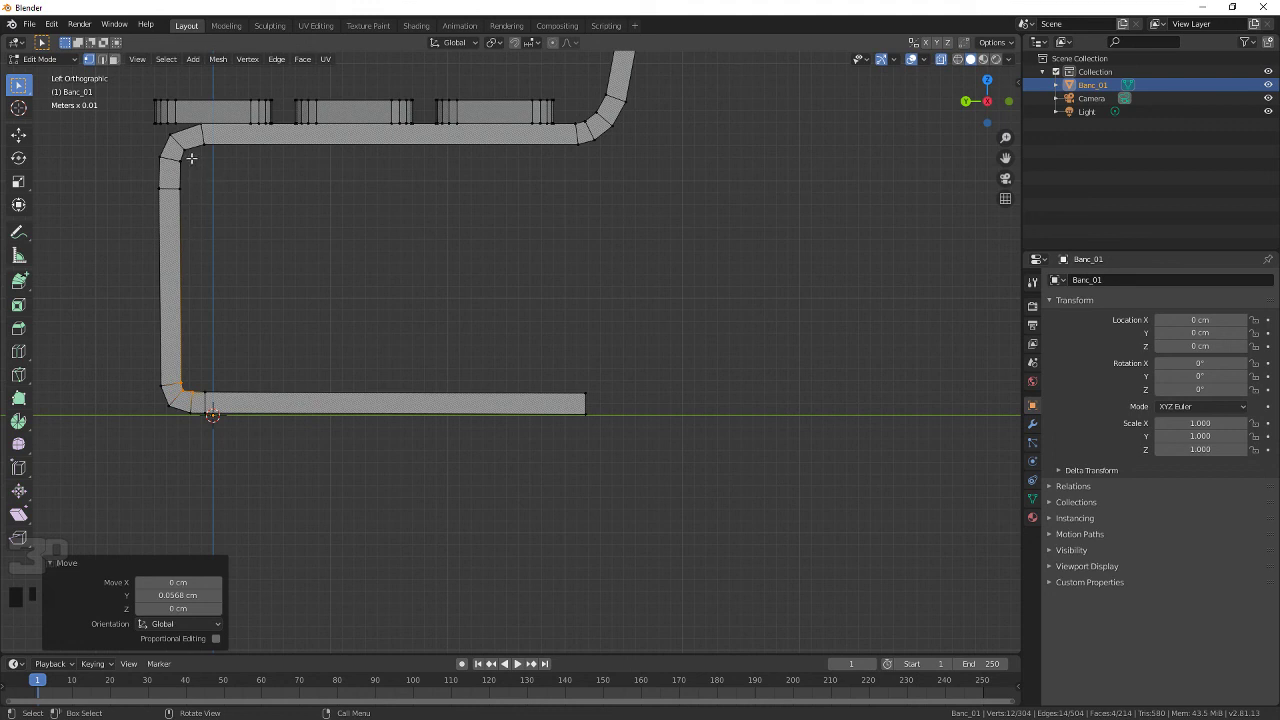
Step: Align the inner vertices of the front leg vertically by scaling them to 0 along Y
{"action": "left_click_drag", "start_coordinate": [191, 158], "coordinate": [172, 386]}
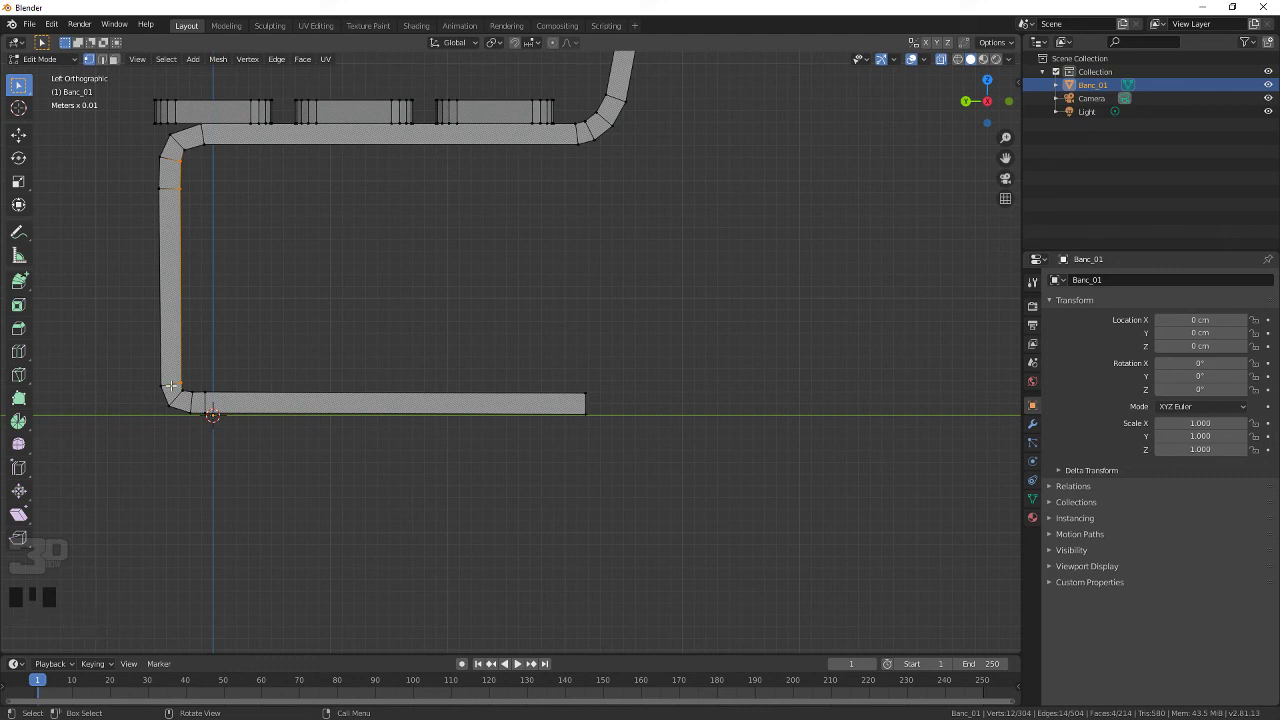
{"action": "key", "text": "s"}
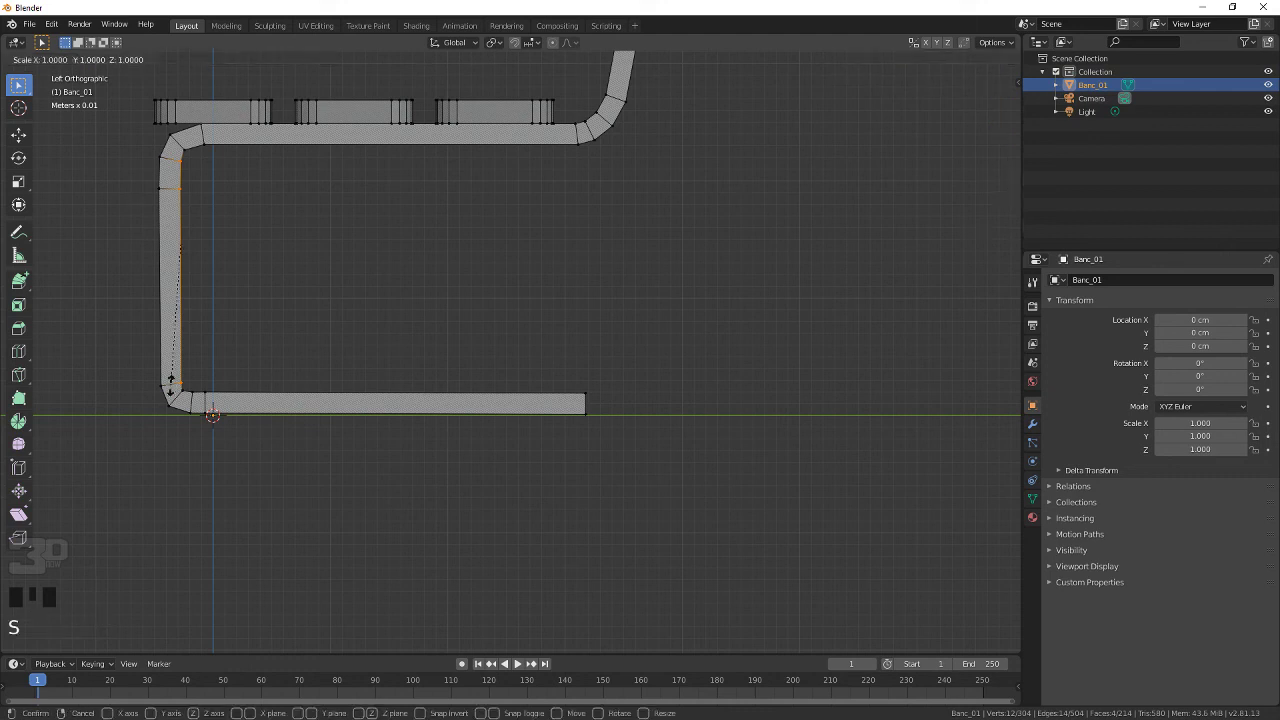
{"action": "key", "text": "y"}
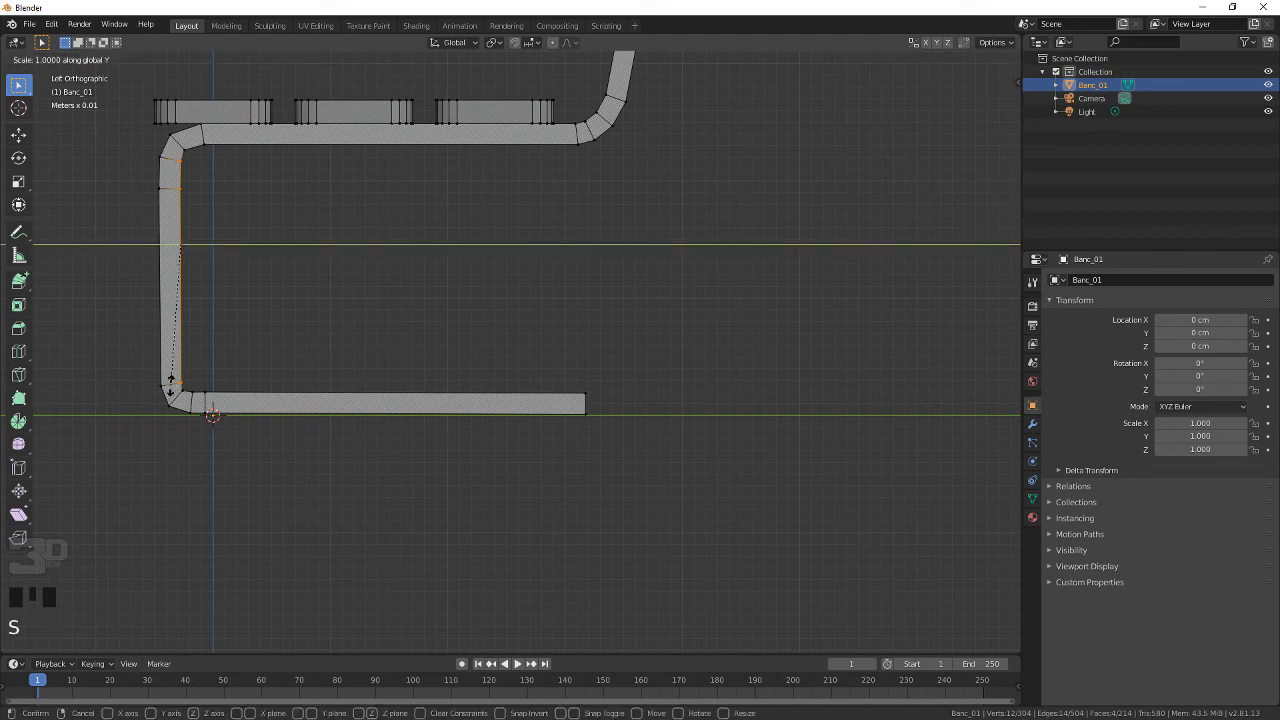
{"action": "type", "text": "0"}
{"action": "key", "text": "Return"}
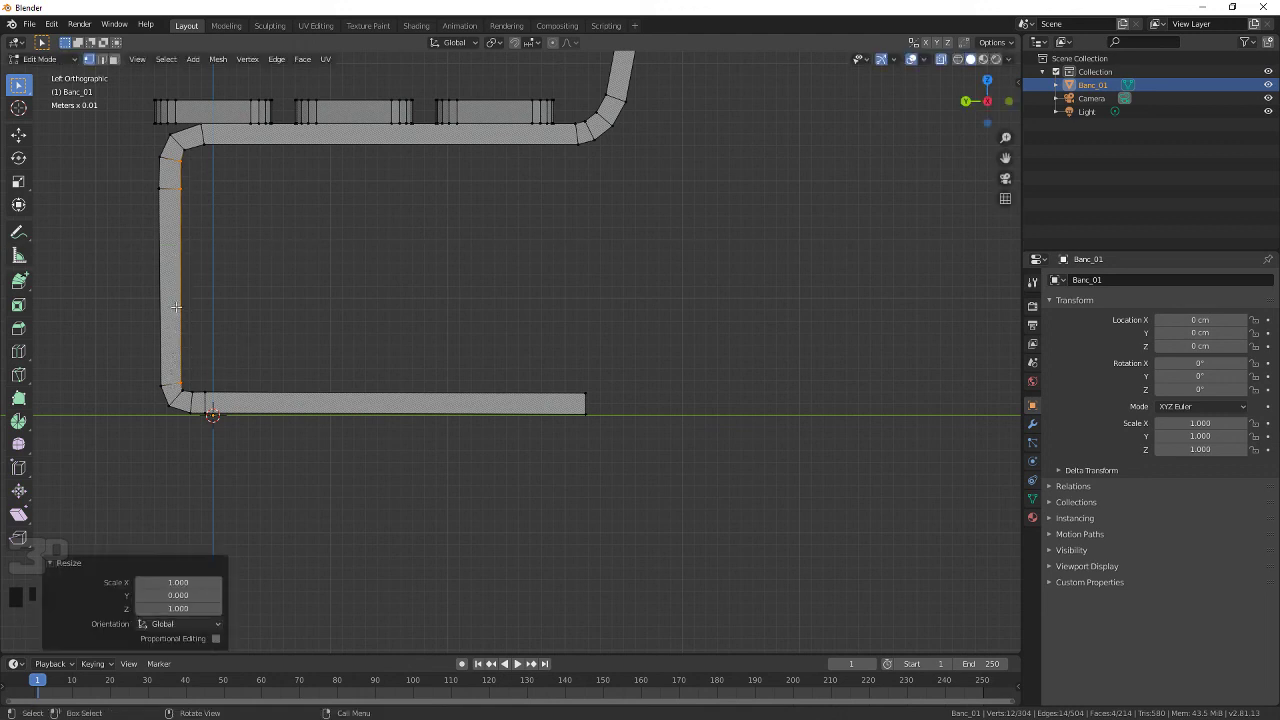
Step: Select the straight section of the front leg, shift it slightly outward along Y and clear the selection
{"action": "left_click", "coordinate": [193, 183]}
{"action": "left_click_drag", "start_coordinate": [195, 178], "coordinate": [100, 386]}
{"action": "key", "text": "g"}
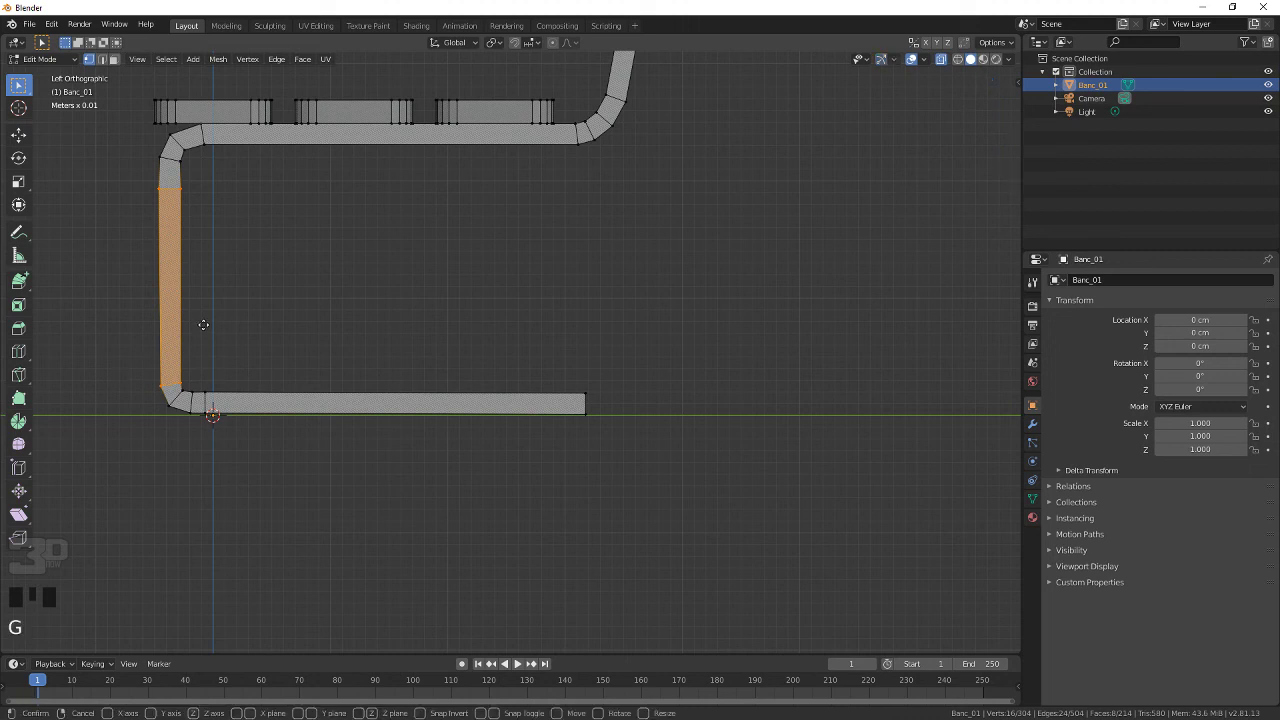
{"action": "key", "text": "y"}
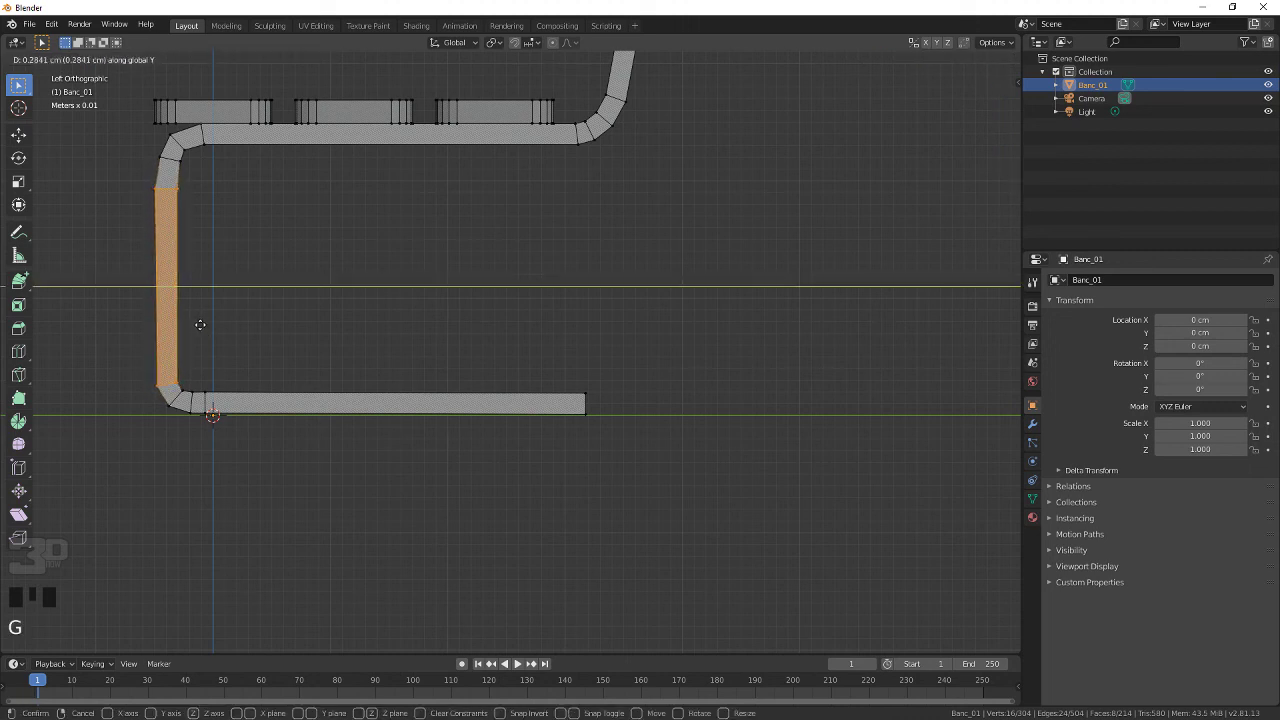
{"action": "left_click", "coordinate": [200, 325]}
{"action": "left_click", "coordinate": [278, 266]}
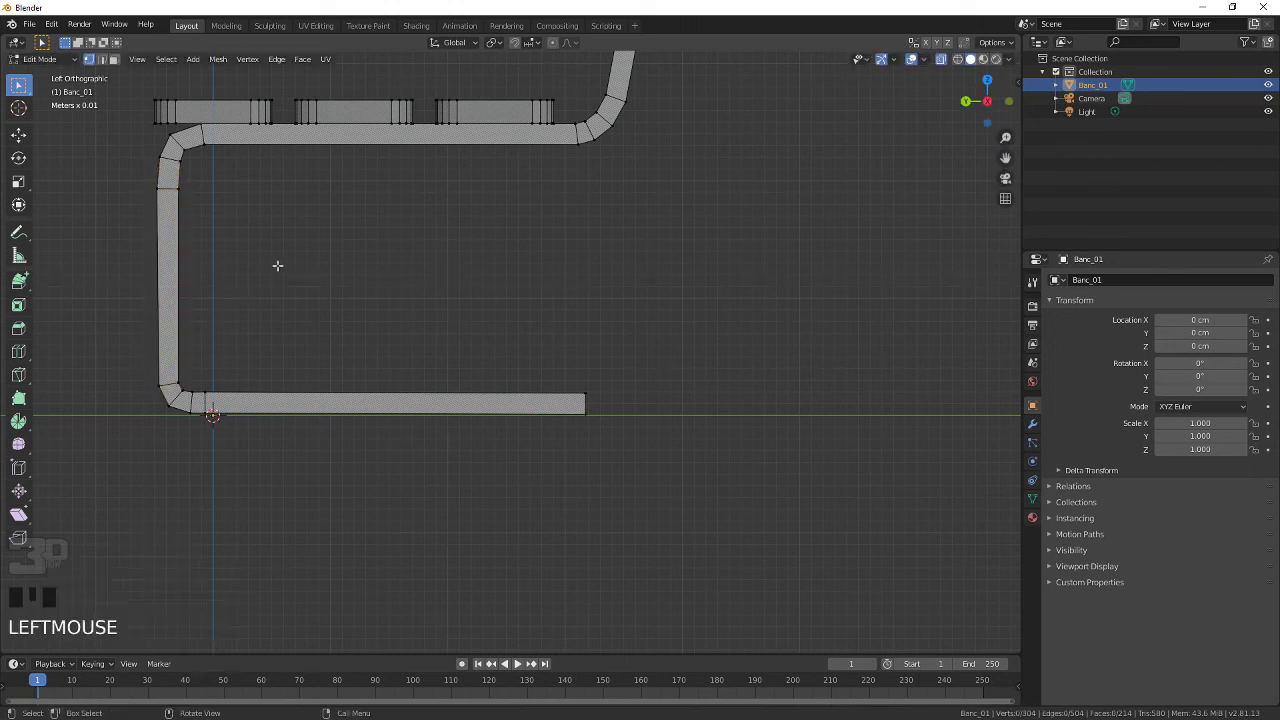
Step: Turn off X-ray display and return the bench to Object Mode in a perspective view
{"action": "scroll", "coordinate": [250, 280], "scroll_direction": "down", "scroll_amount": 5}
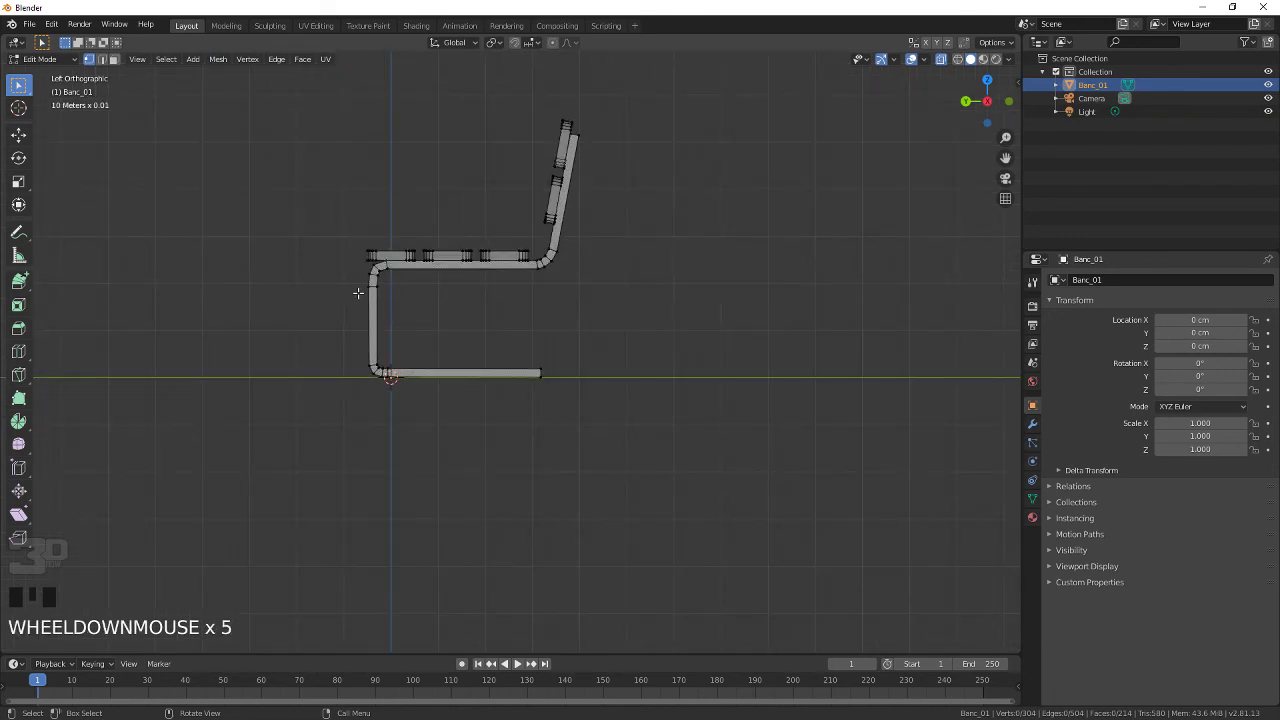
{"action": "middle_click_drag", "start_coordinate": [443, 311], "coordinate": [532, 350]}
{"action": "scroll", "coordinate": [543, 320], "scroll_direction": "down", "scroll_amount": 2}
{"action": "scroll", "coordinate": [577, 329], "scroll_direction": "up", "scroll_amount": 2}
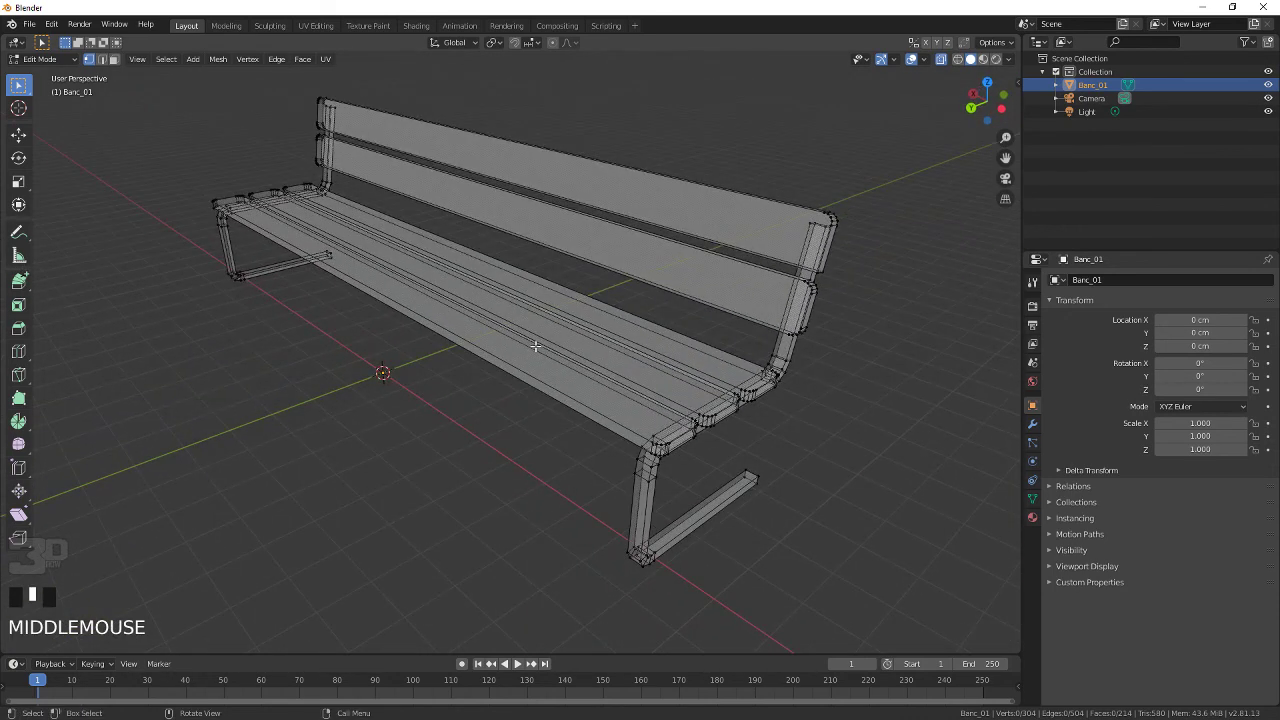
{"action": "key", "text": "alt+z"}
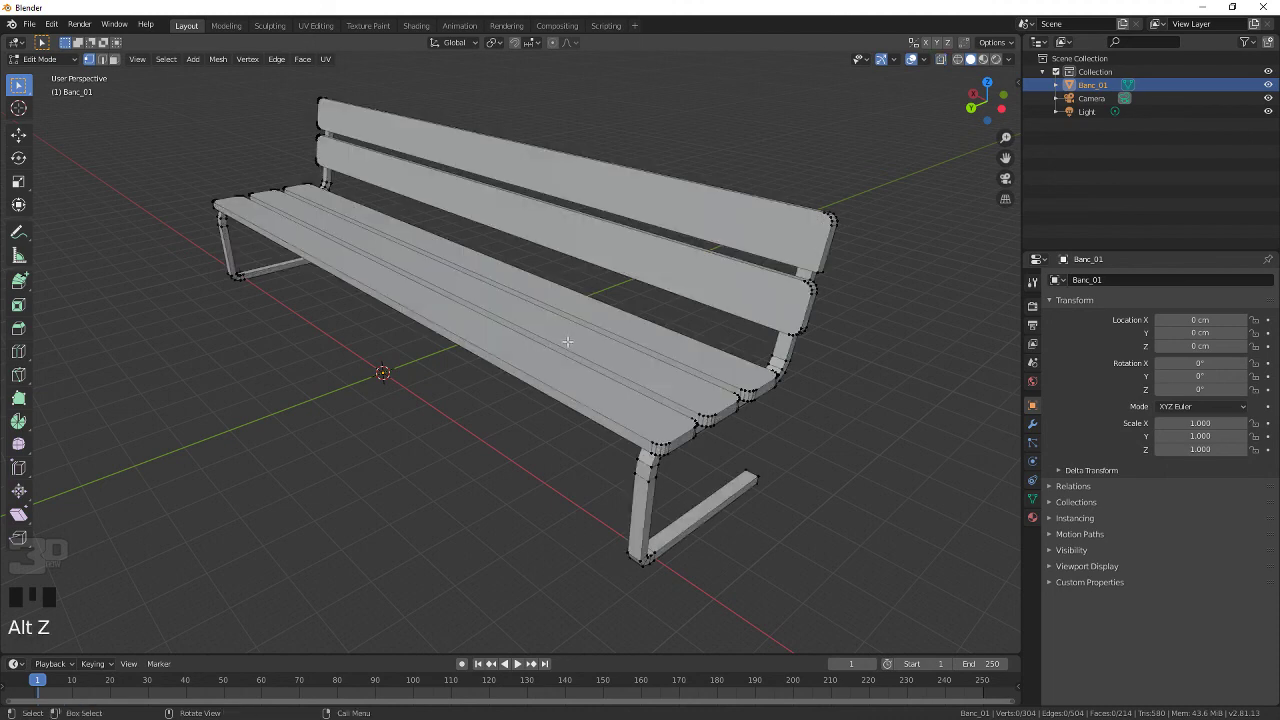
{"action": "key", "text": "Tab"}
Step: Examine the bench's front leg, frame bends and slat ends from several angles
{"action": "mouse_move", "coordinate": [580, 340]}
{"action": "middle_mouse_down"}
{"action": "mouse_move", "coordinate": [771, 291]}
{"action": "mouse_move", "coordinate": [611, 265]}
{"action": "mouse_move", "coordinate": [560, 283]}
{"action": "mouse_move", "coordinate": [554, 312]}
{"action": "mouse_move", "coordinate": [603, 310]}
{"action": "mouse_move", "coordinate": [593, 323]}
{"action": "middle_mouse_up"}
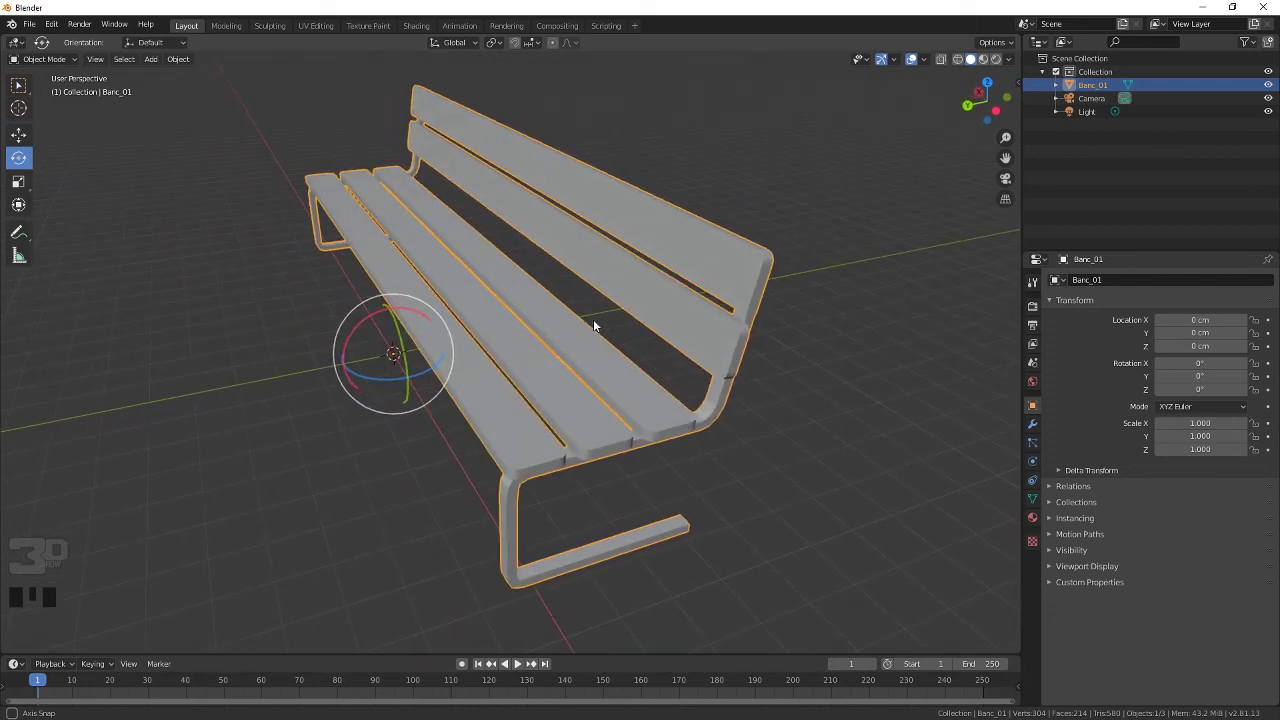
{"action": "scroll", "coordinate": [594, 340], "scroll_direction": "down", "scroll_amount": 1}
{"action": "middle_click_drag", "start_coordinate": [580, 391], "coordinate": [526, 334], "text": "shift"}
{"action": "scroll", "coordinate": [451, 354], "scroll_direction": "up", "scroll_amount": 2}
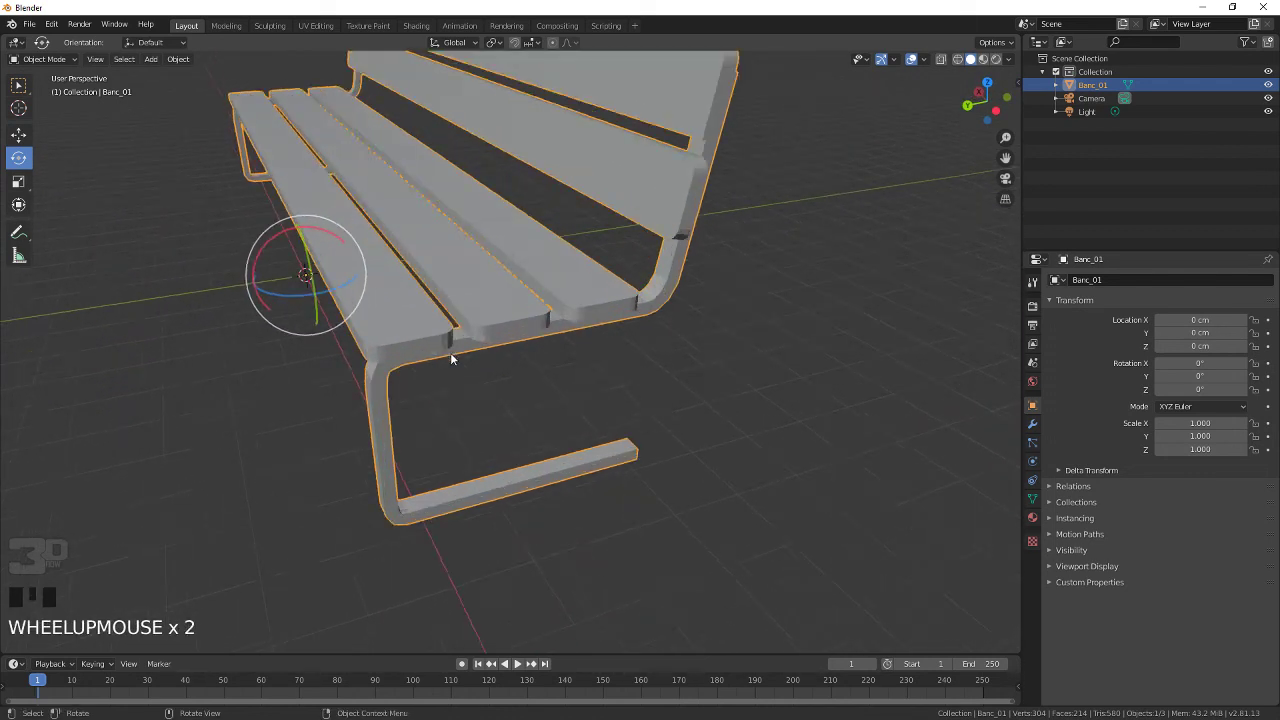
{"action": "middle_click_drag", "start_coordinate": [452, 358], "coordinate": [466, 350]}
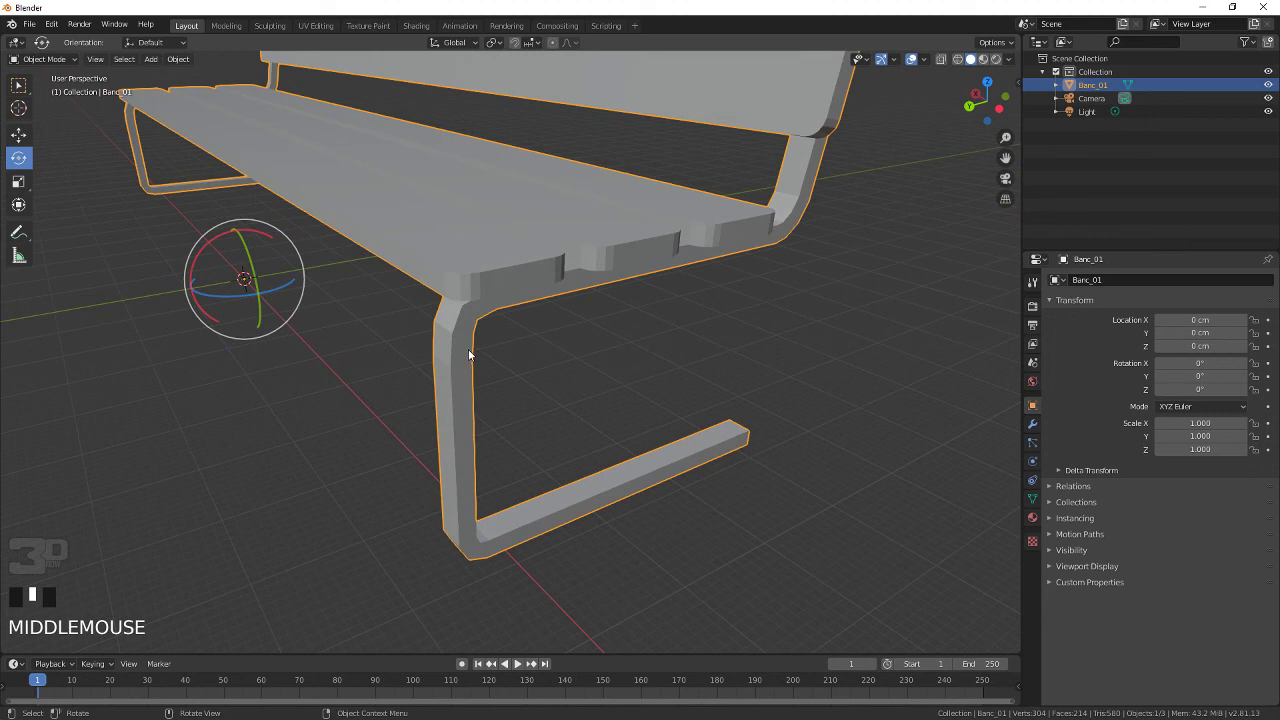
{"action": "scroll", "coordinate": [468, 349], "scroll_direction": "down", "scroll_amount": 2}
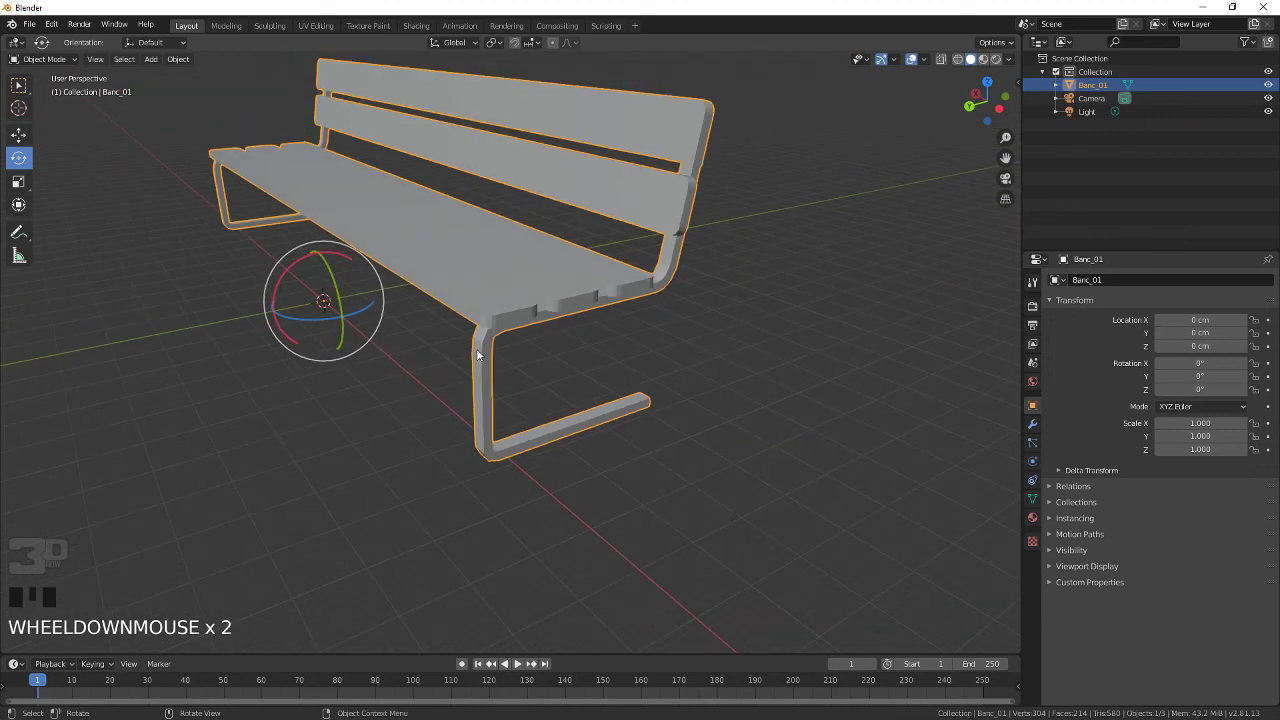
{"action": "middle_click_drag", "start_coordinate": [477, 352], "coordinate": [573, 355]}
{"action": "middle_click_drag", "start_coordinate": [552, 338], "coordinate": [527, 314], "text": "shift"}
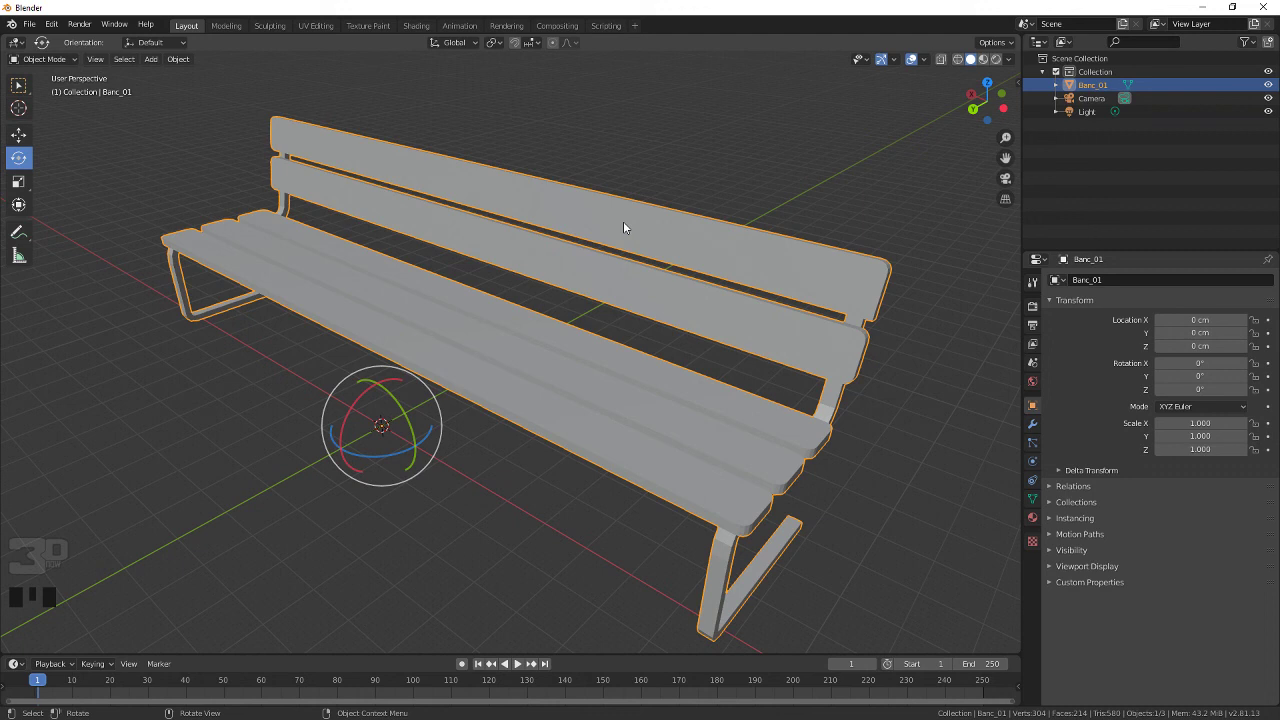
Step: Deselect the bench and view the whole model in perspective without its selection outline
{"action": "left_click", "coordinate": [723, 149]}
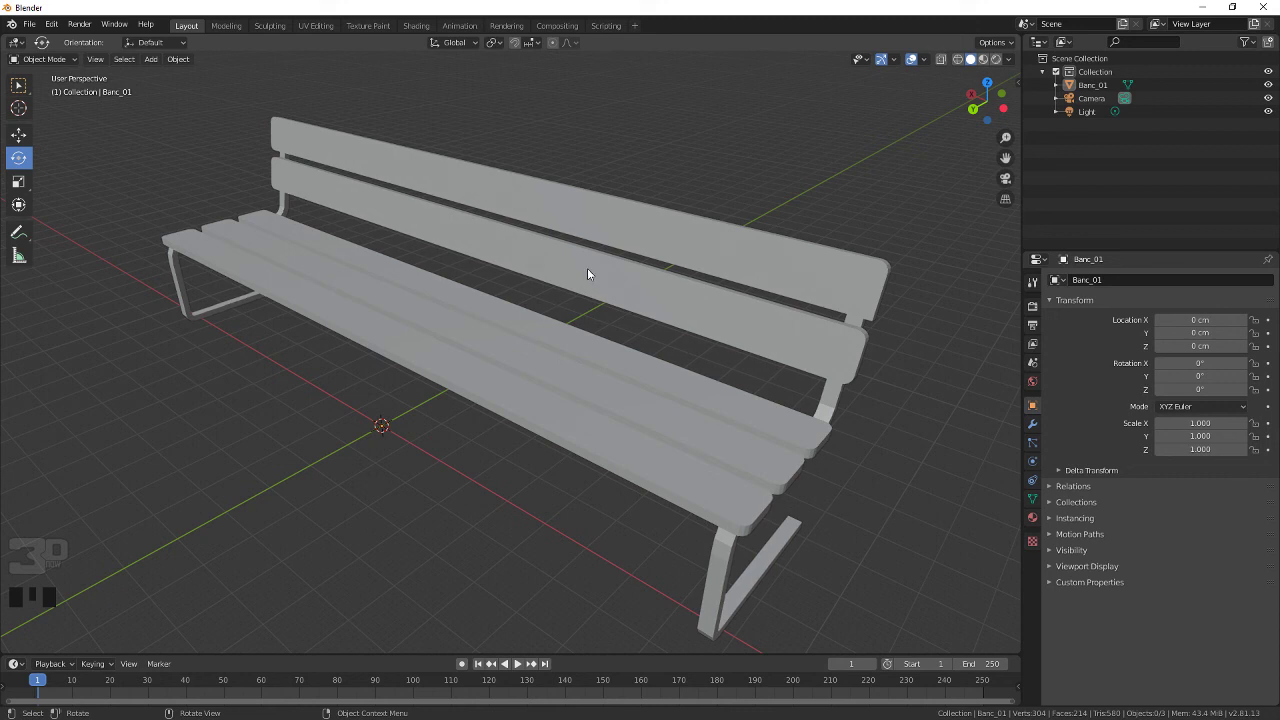
{"action": "middle_click_drag", "start_coordinate": [587, 268], "coordinate": [575, 264]}
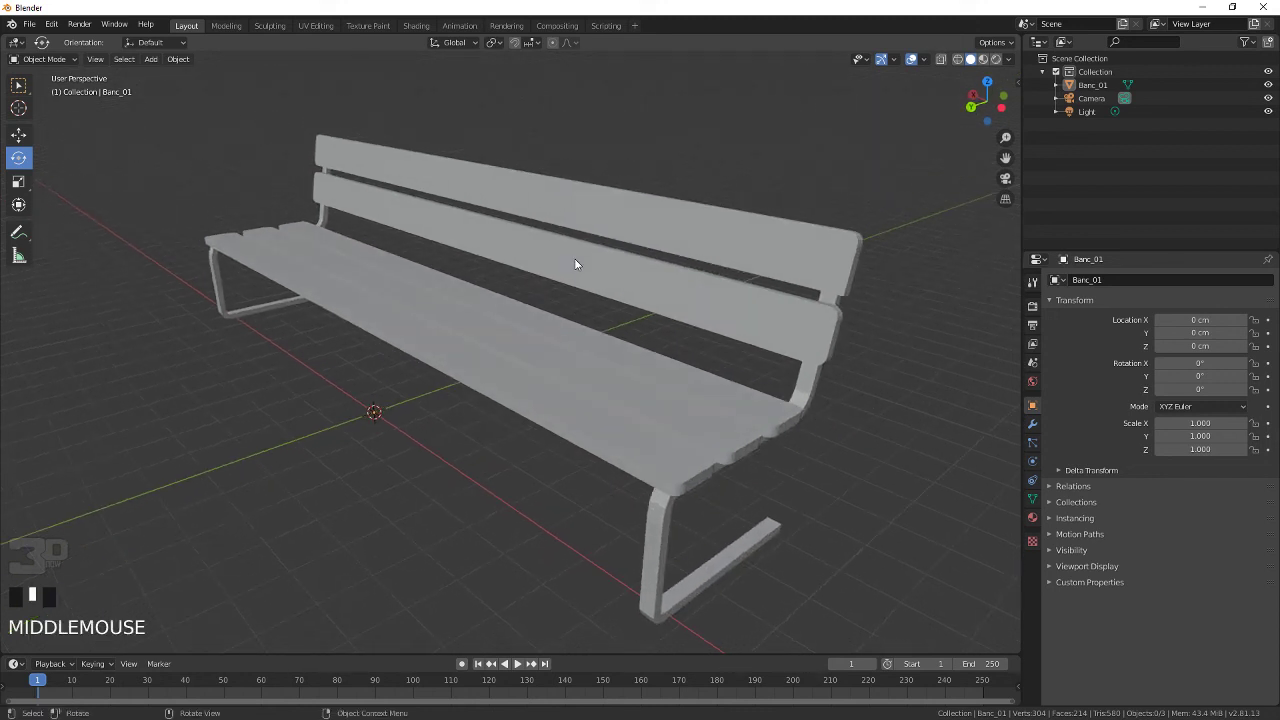
{"action": "scroll", "coordinate": [575, 264], "scroll_direction": "down", "scroll_amount": 2}
{"action": "scroll", "coordinate": [575, 266], "scroll_direction": "up", "scroll_amount": 2}
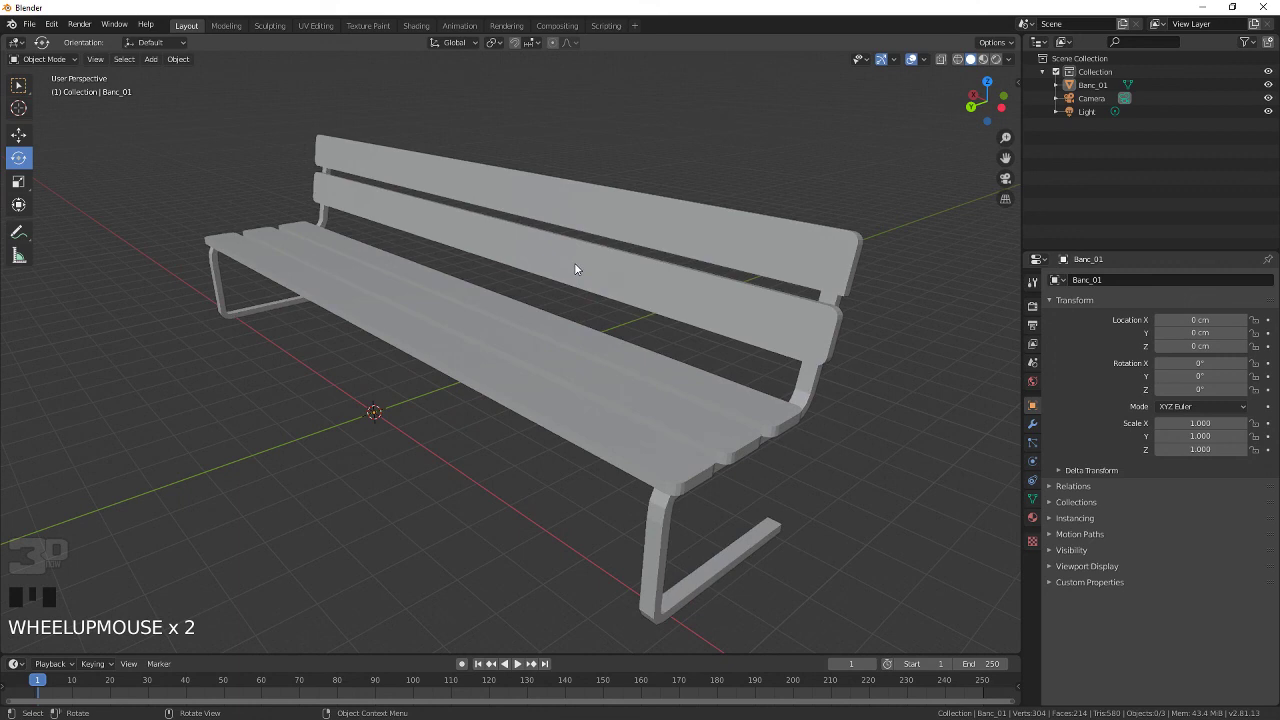